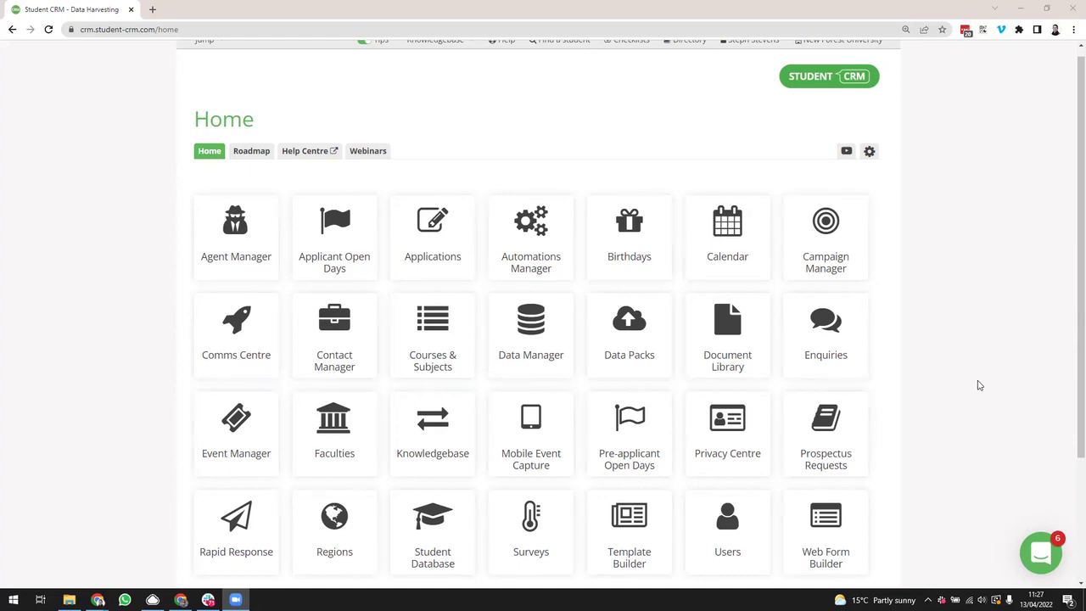
Step: Open the Web Form Builder and edit the draft web form with ID 14095.01
scroll(978, 386, "up", 1)
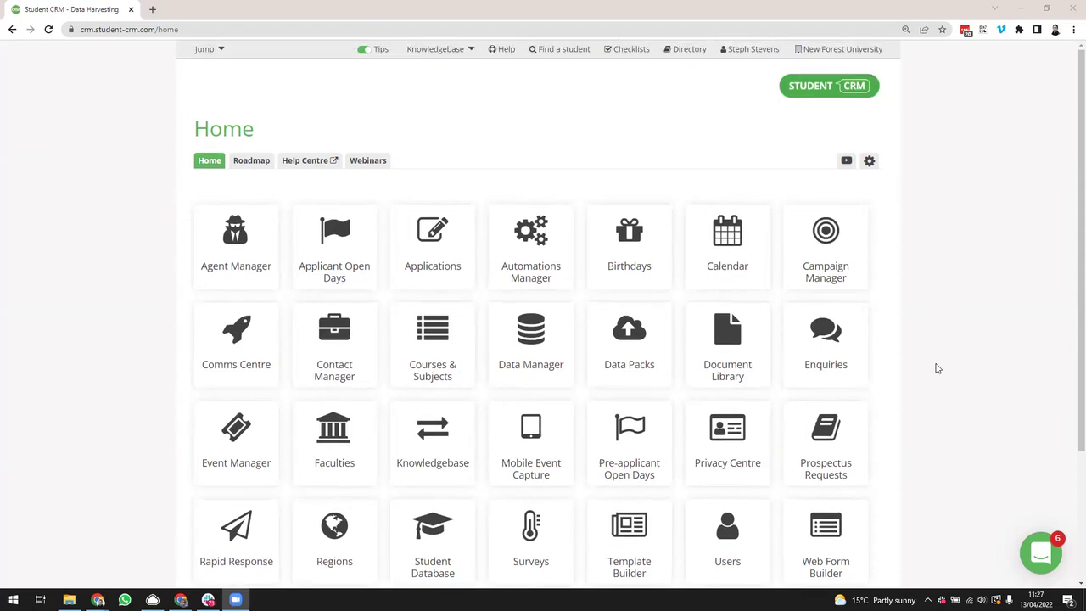
scroll(937, 368, "down", 1)
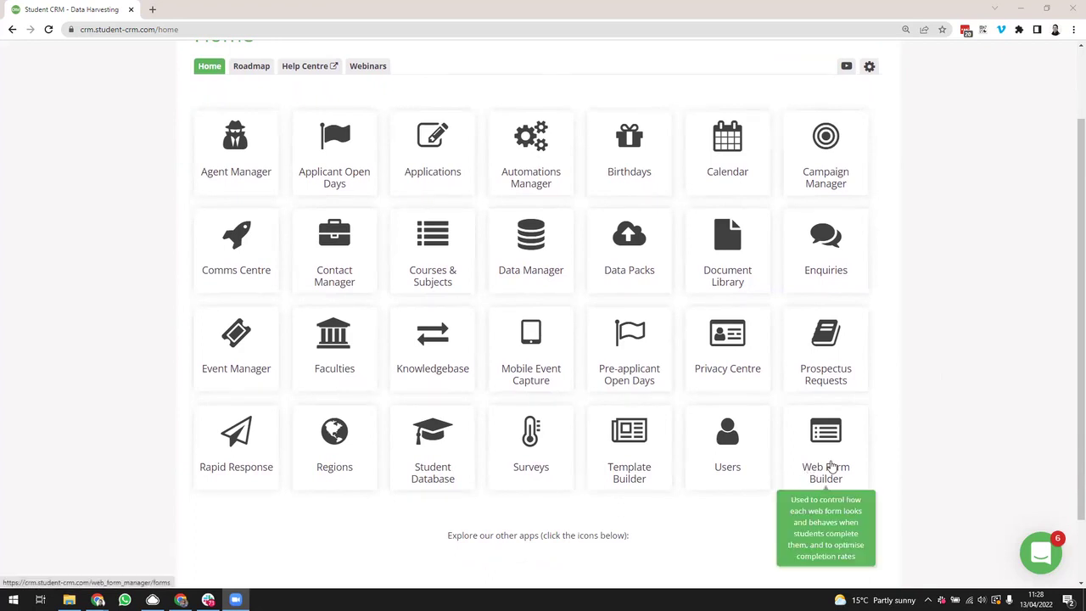
left_click(832, 467)
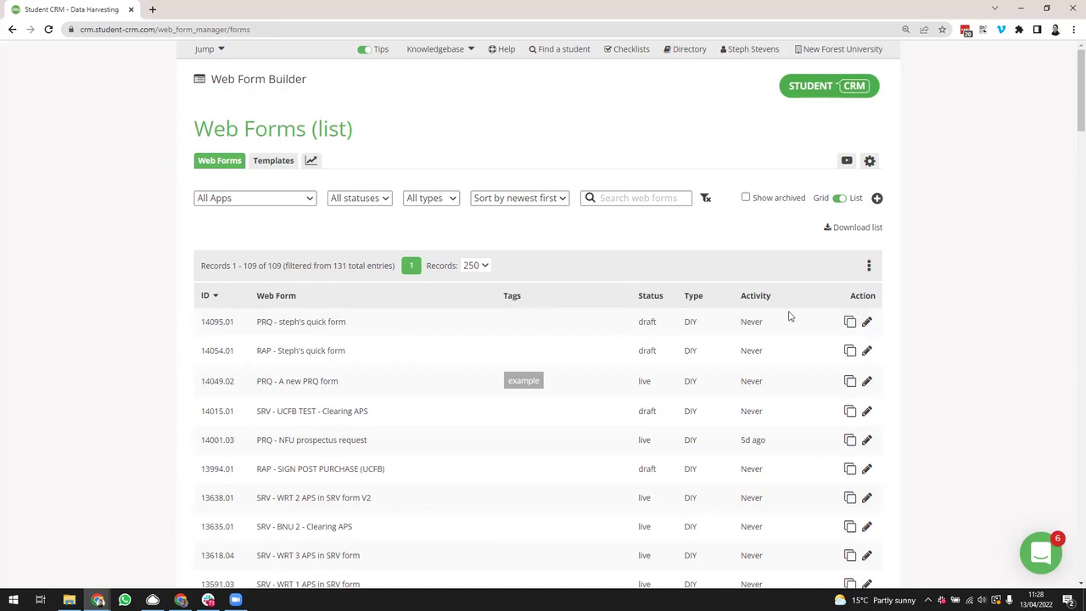
left_click(866, 321)
Step: Review the draft form's About details, and examine the data storage settings in its Configuration stage
scroll(892, 376, "down", 3)
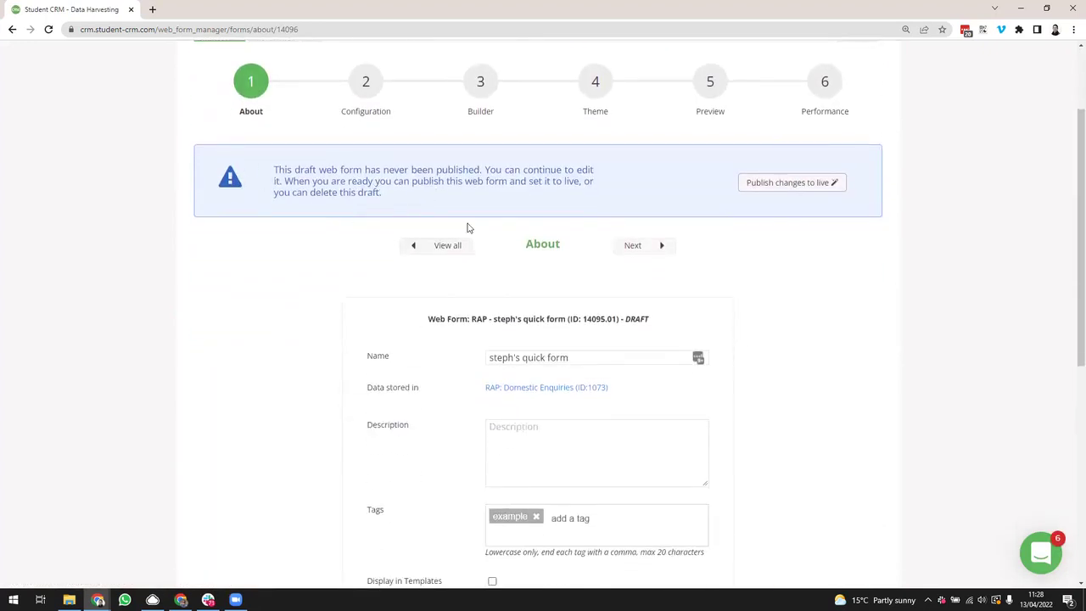
scroll(769, 452, "down", 2)
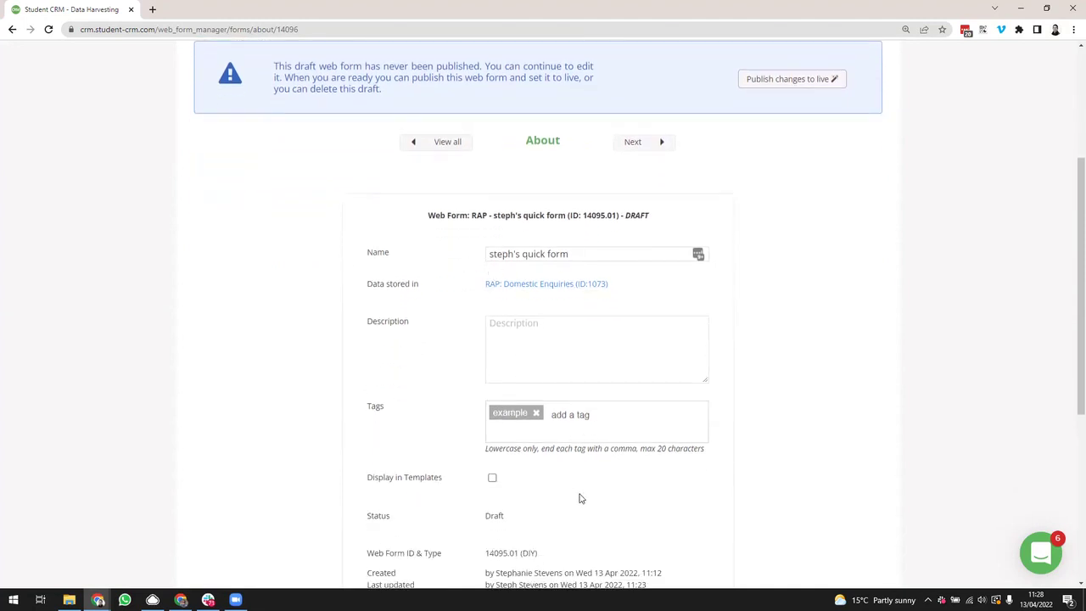
scroll(617, 502, "up", 3)
left_click(366, 119)
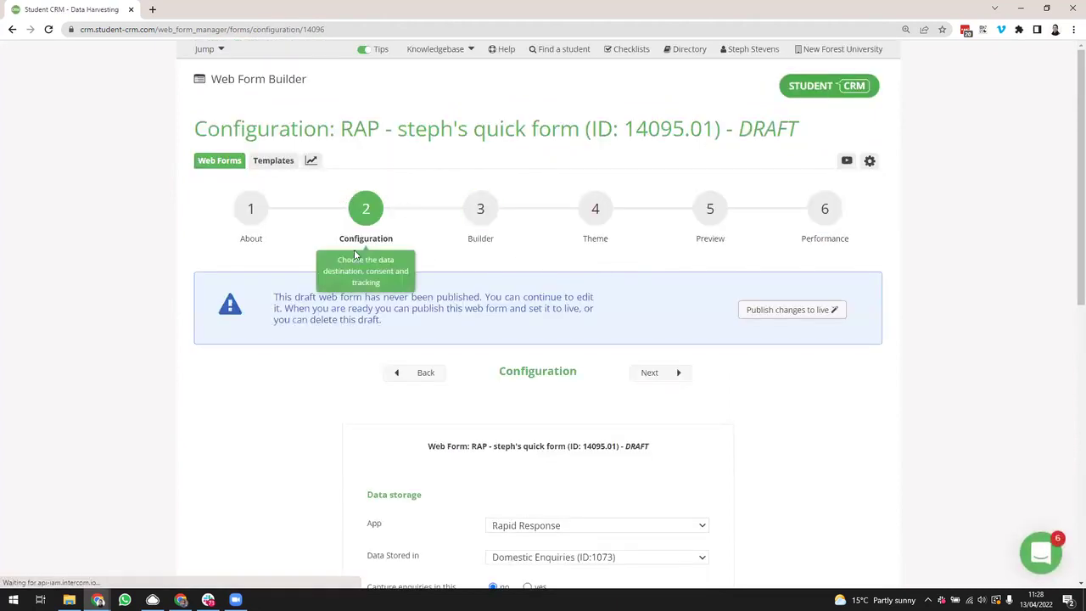
scroll(804, 444, "down", 3)
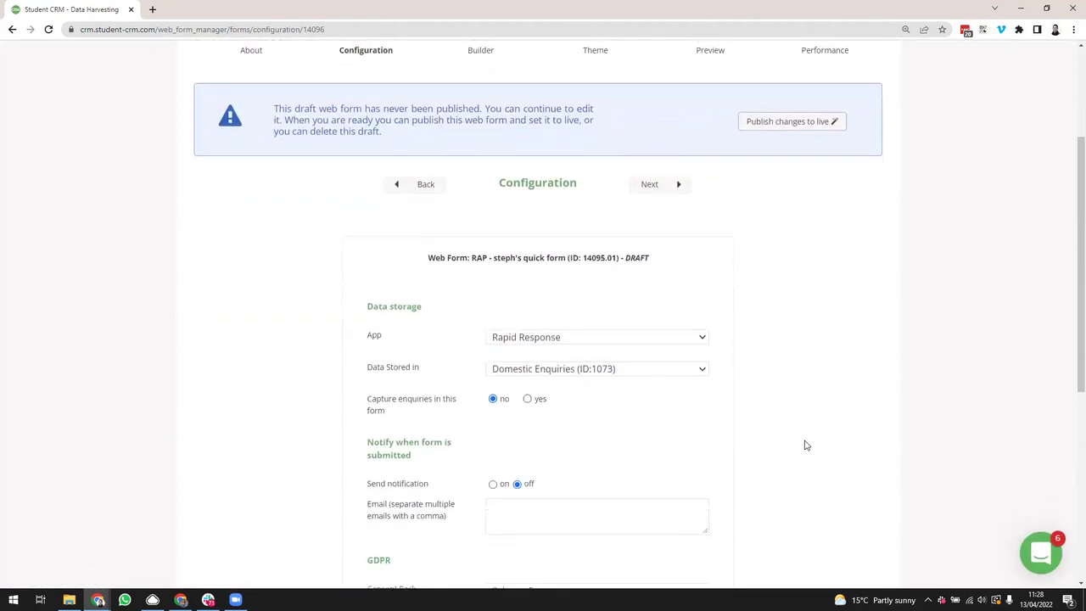
scroll(806, 444, "down", 1)
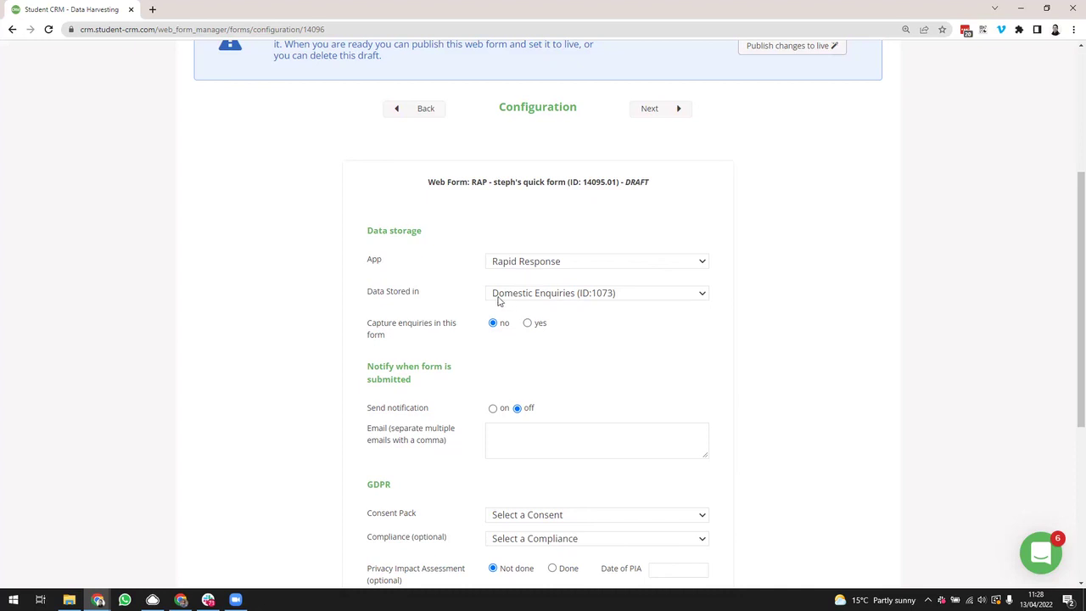
Step: Examine the RAP and SDB fields available for the draft form in the Builder stage
scroll(760, 401, "up", 2)
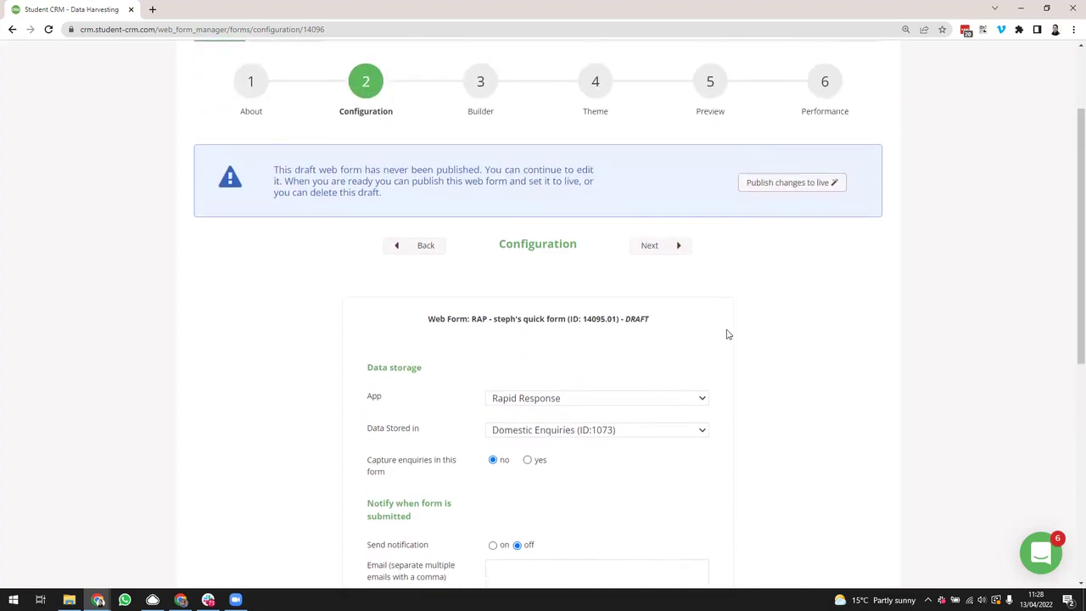
left_click(475, 93)
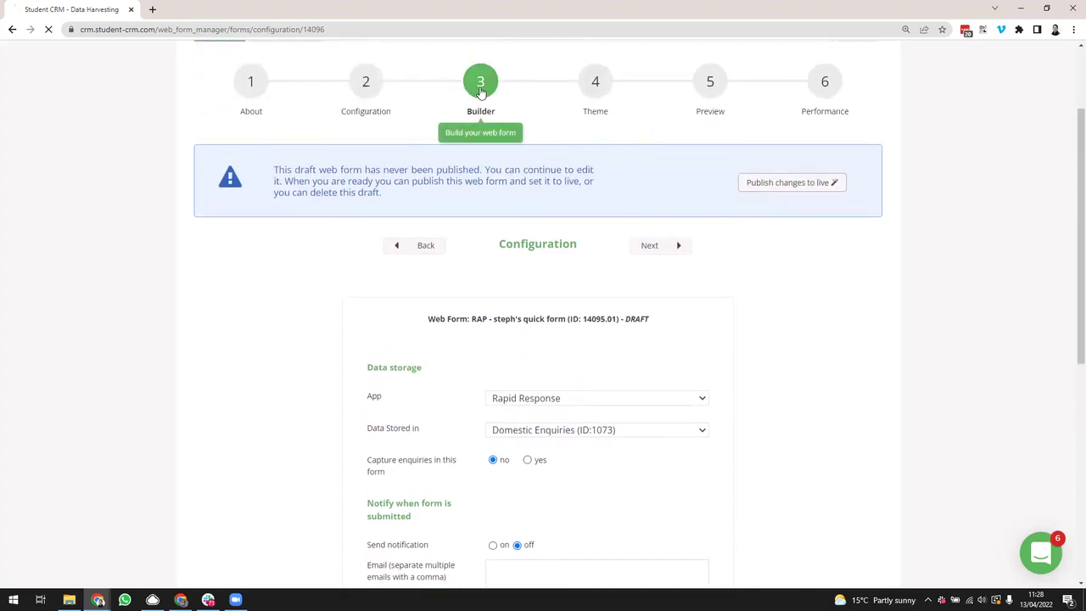
scroll(480, 384, "down", 3)
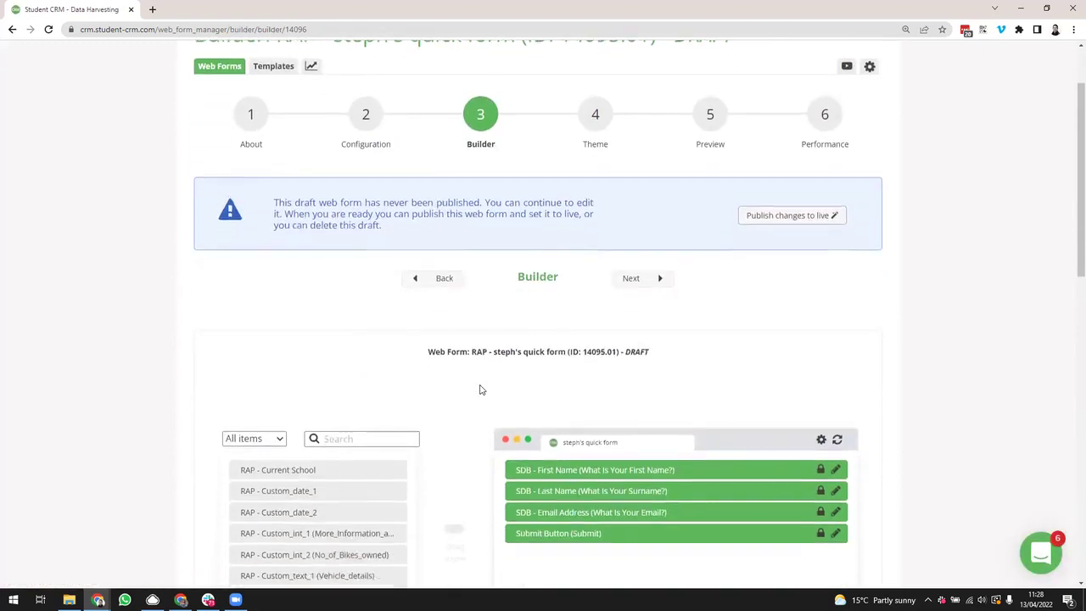
scroll(480, 384, "down", 3)
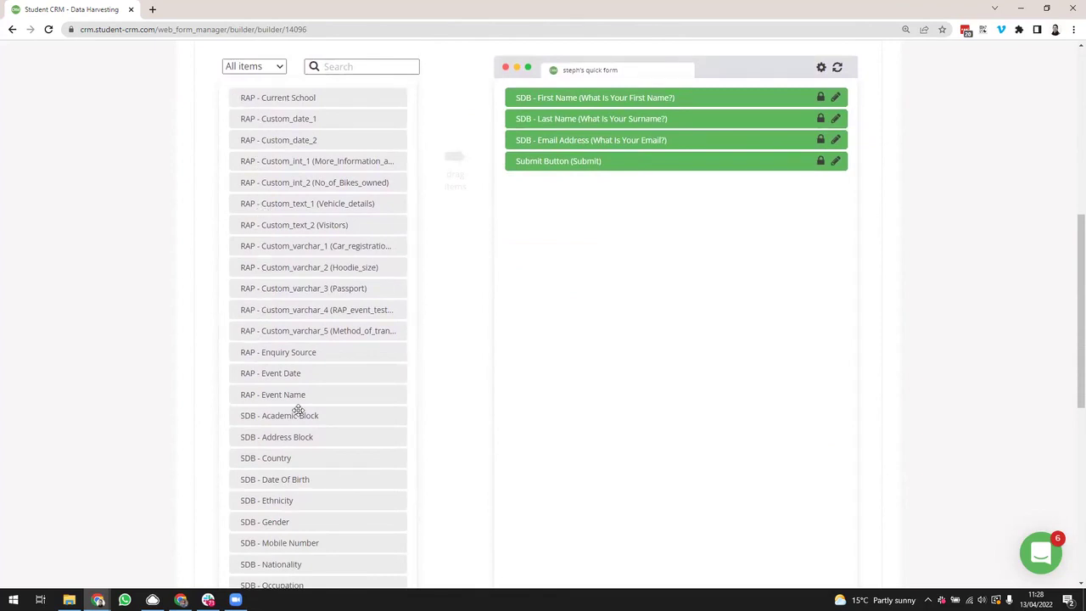
scroll(297, 410, "down", 1)
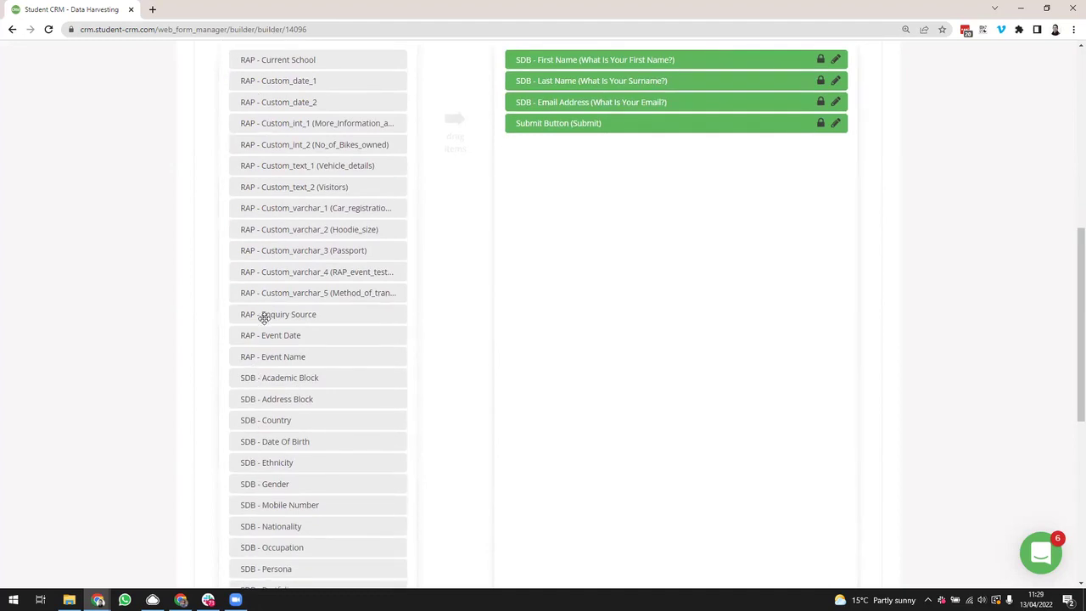
scroll(512, 480, "up", 3)
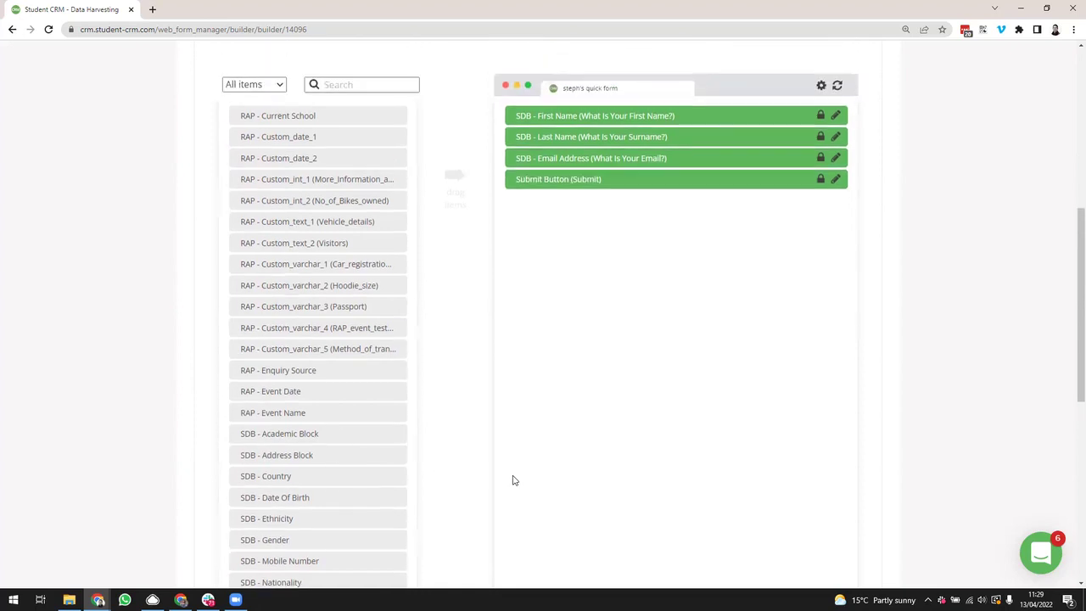
Step: Return to the form's Configuration, set the data storage app to Mobile Event Capture and save the change
scroll(484, 216, "up", 1)
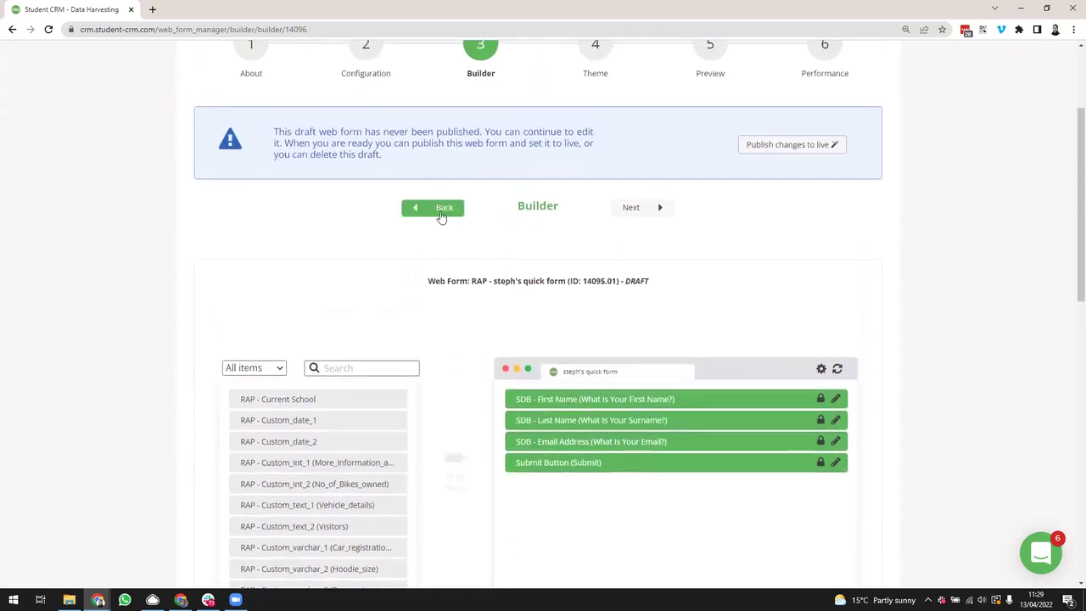
left_click(440, 212)
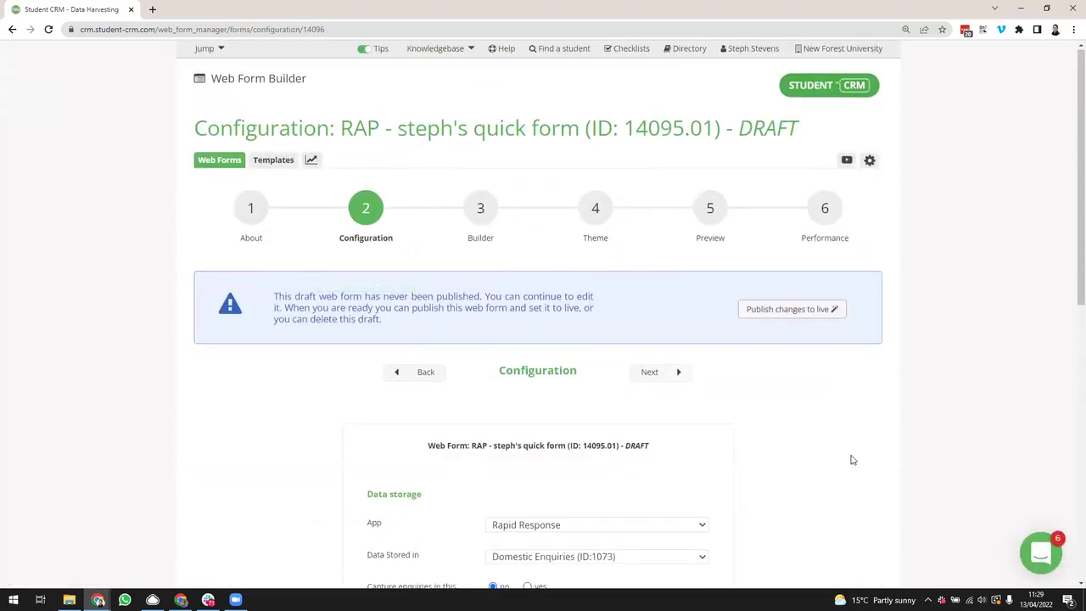
scroll(832, 450, "down", 2)
left_click(663, 391)
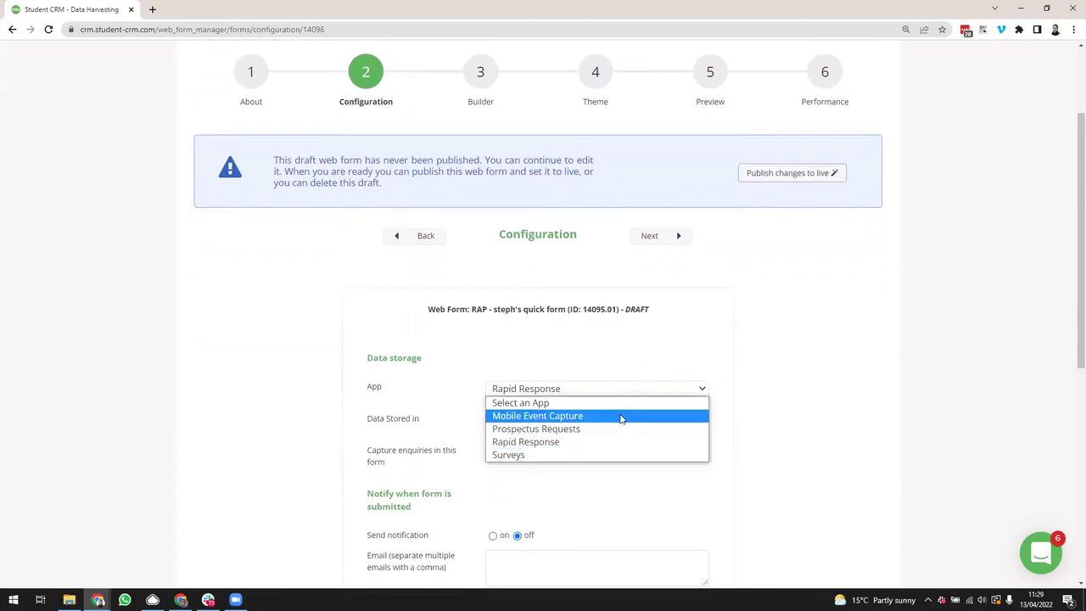
left_click(620, 418)
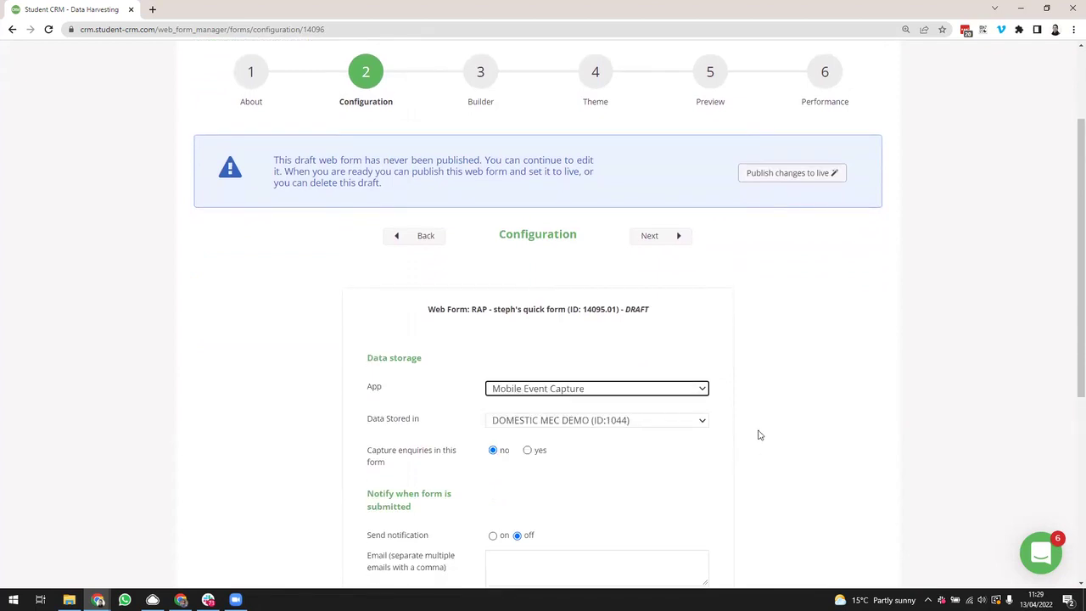
scroll(764, 452, "down", 2)
scroll(764, 452, "down", 3)
left_click(691, 447)
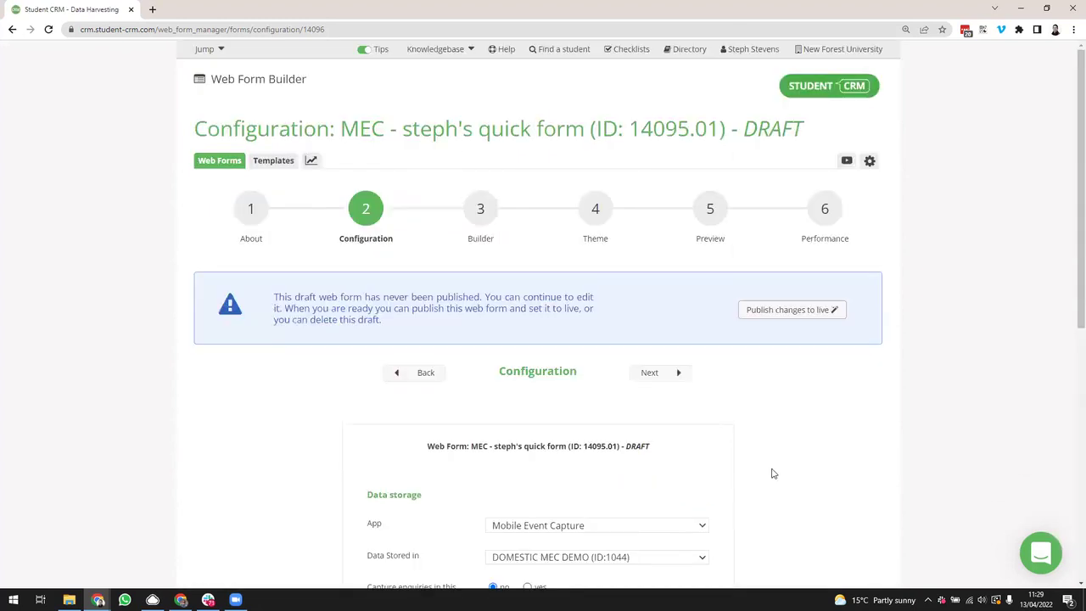
Step: Open the Builder stage and examine the MEC fields offered for the form
left_click(481, 209)
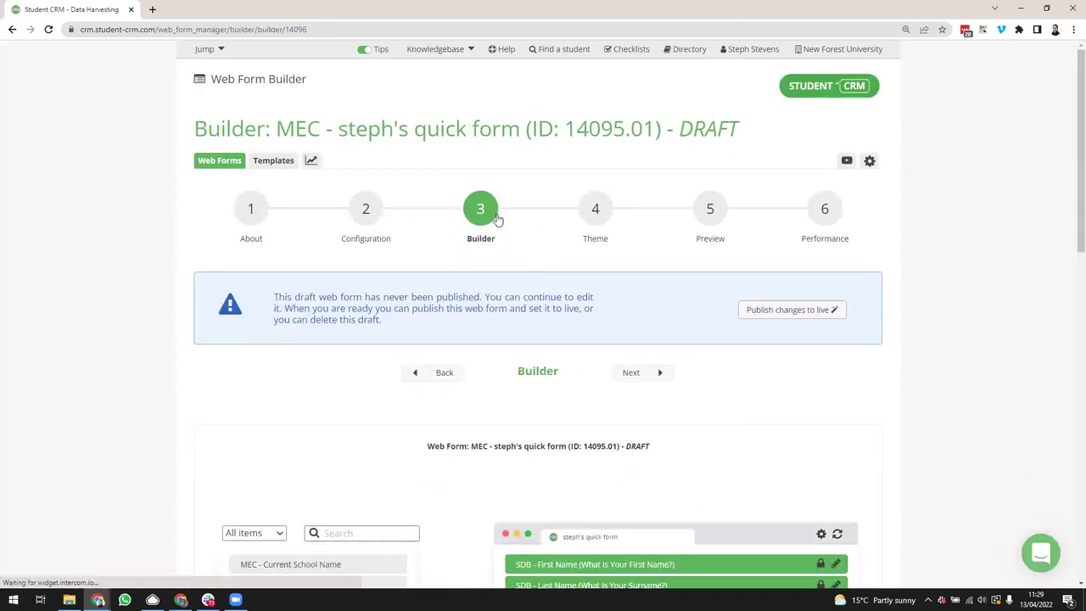
scroll(534, 407, "down", 2)
scroll(532, 397, "down", 2)
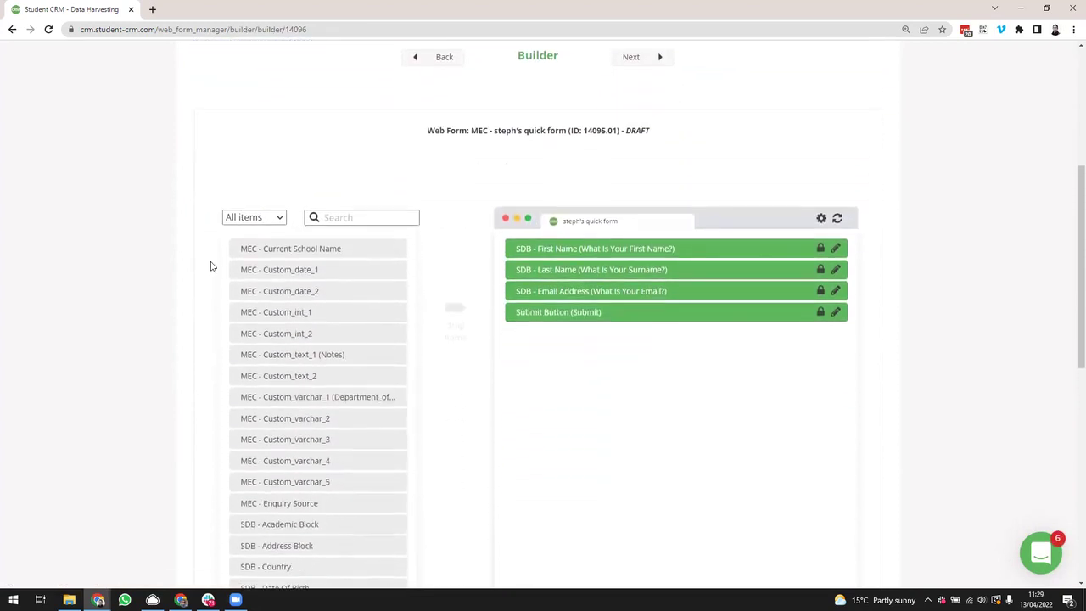
scroll(286, 463, "down", 1)
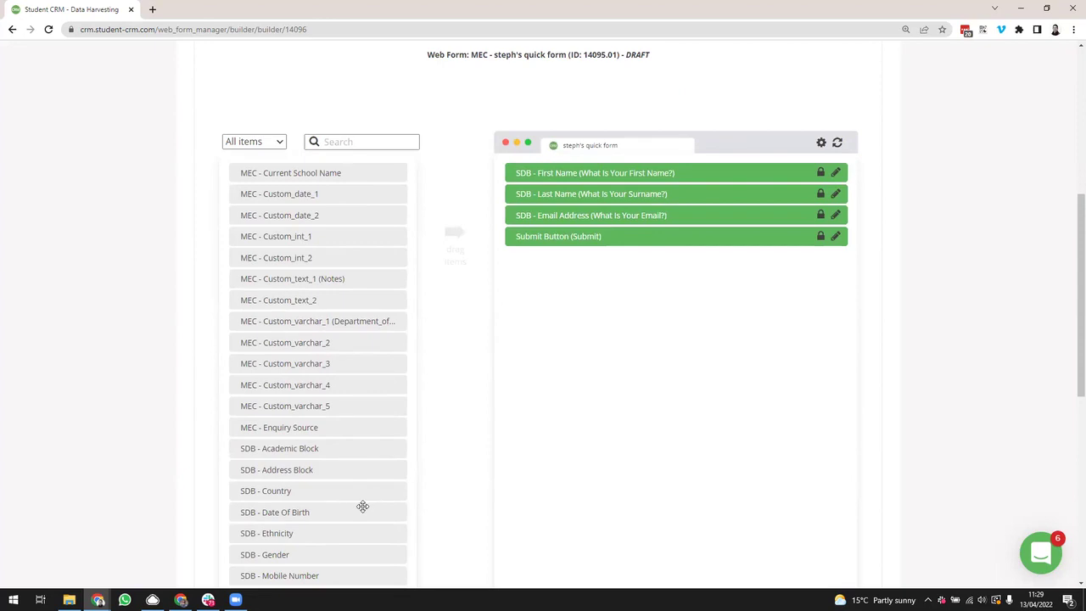
Step: Set the data storage app in the form's Configuration back to Rapid Response and save it
scroll(386, 446, "up", 3)
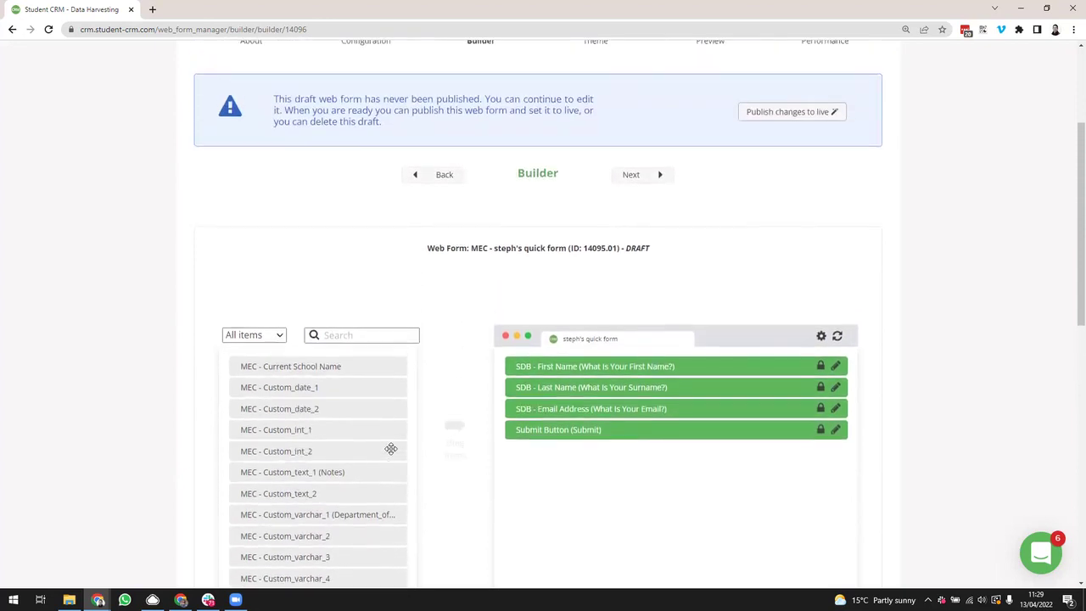
left_click(365, 85)
scroll(566, 396, "down", 1)
left_click(526, 393)
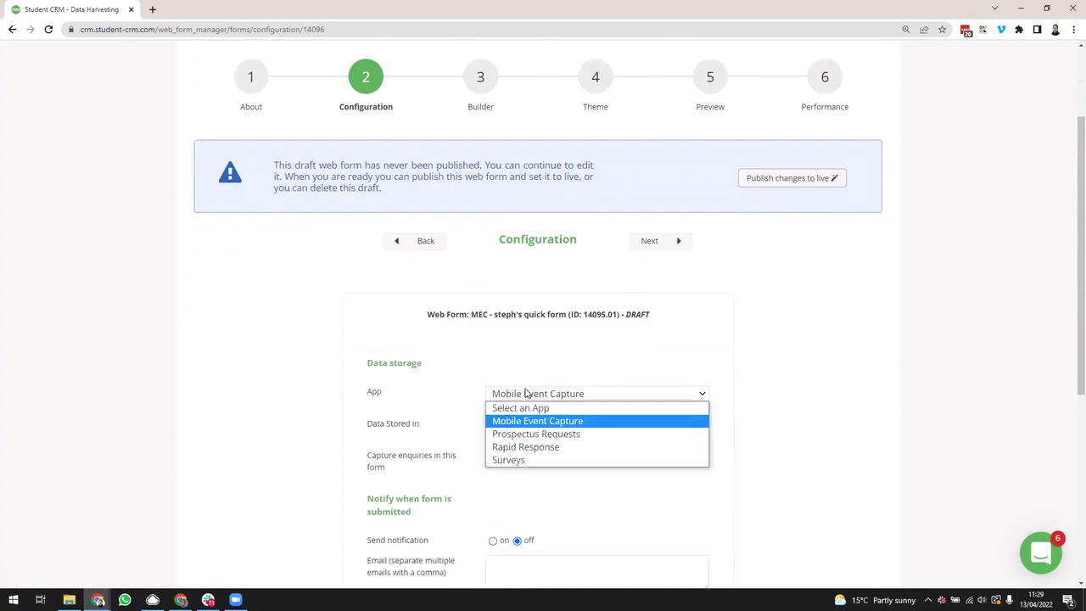
left_click(529, 449)
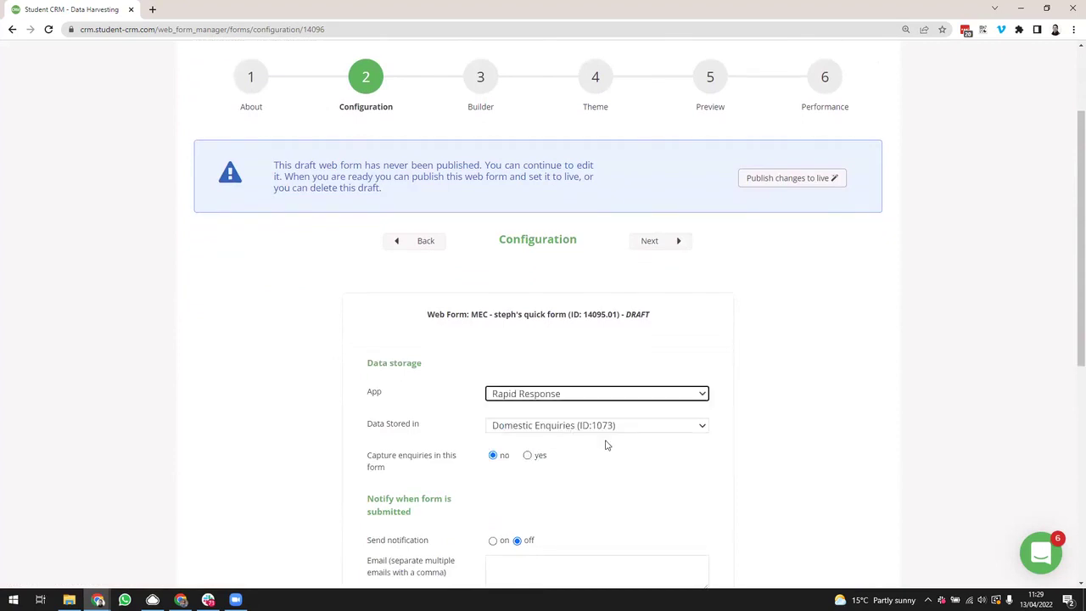
scroll(609, 448, "down", 4)
left_click(683, 533)
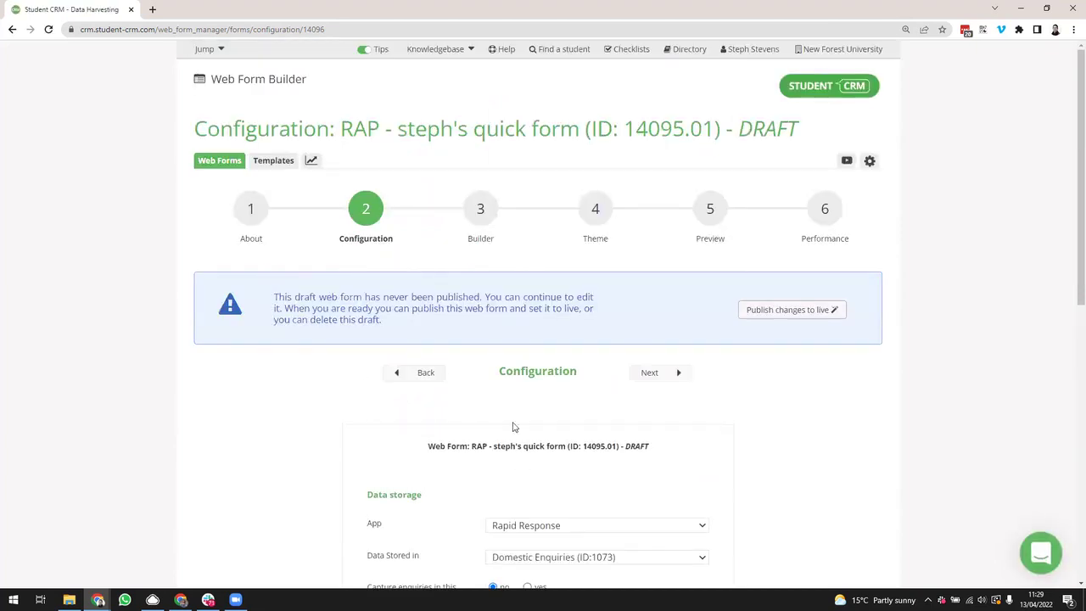
Step: Reopen the Builder stage and check the list of Rapid Response fields, including the custom ones
left_click(488, 221)
scroll(441, 426, "down", 1)
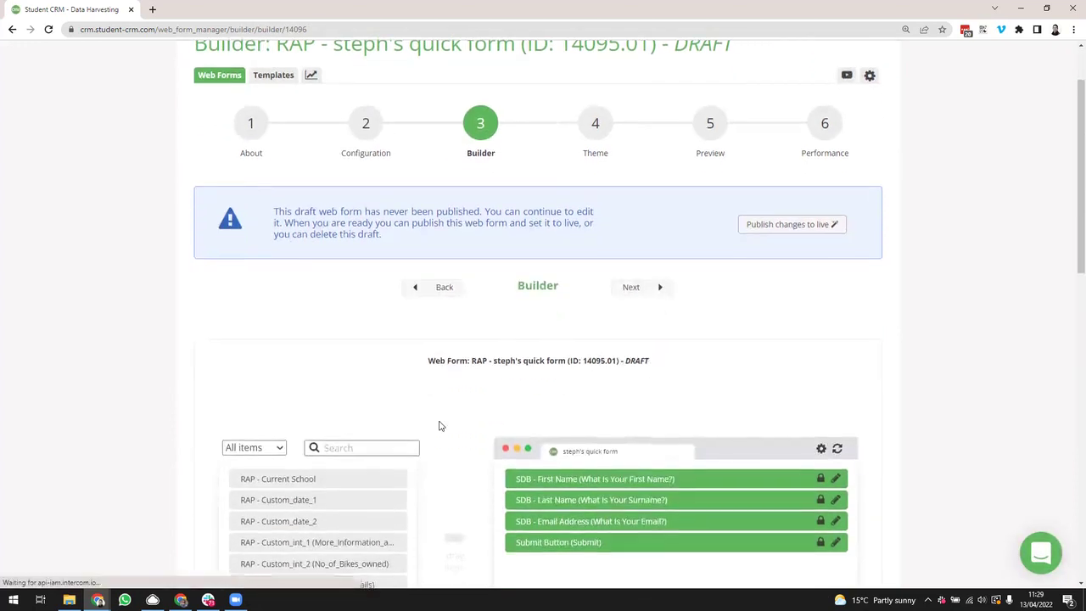
scroll(441, 426, "down", 2)
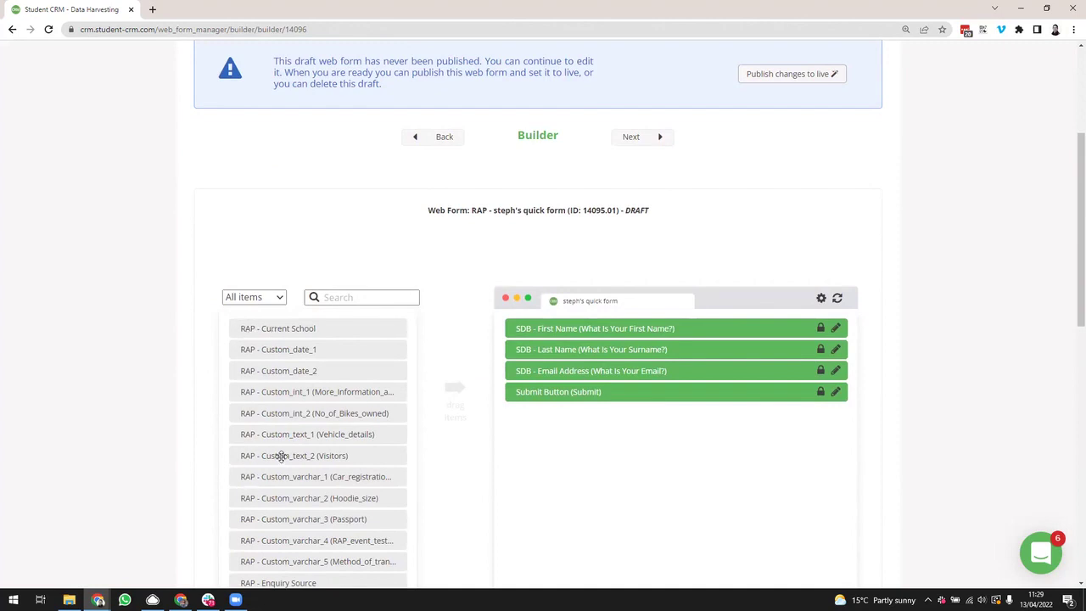
scroll(281, 452, "down", 2)
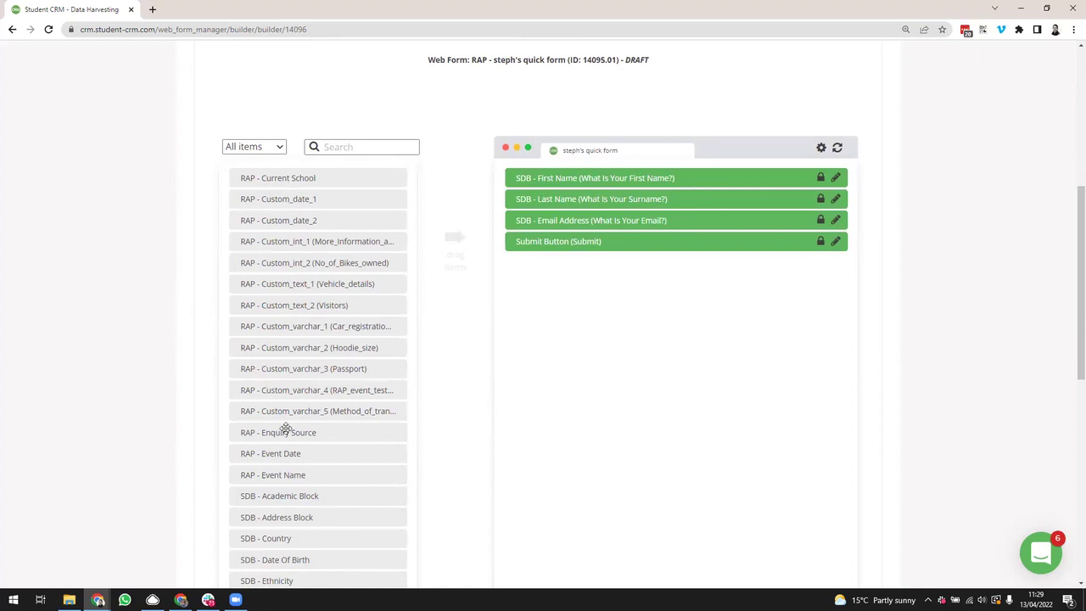
Step: View the app options under data storage in Configuration without changing them, and return to the Web Forms list
scroll(284, 427, "up", 2)
scroll(287, 429, "up", 2)
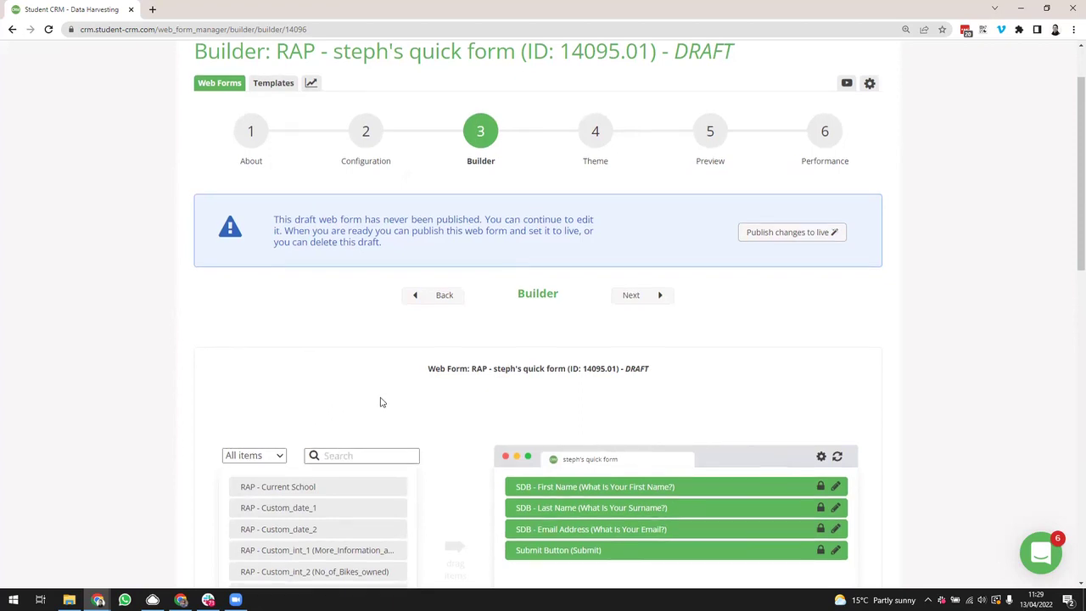
left_click(360, 138)
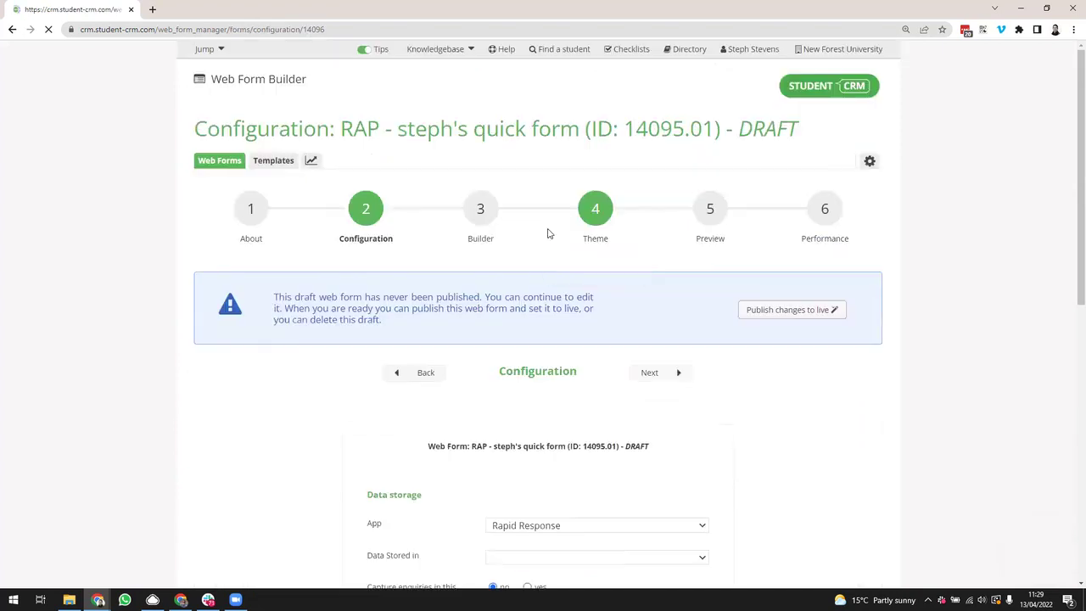
scroll(550, 417, "down", 2)
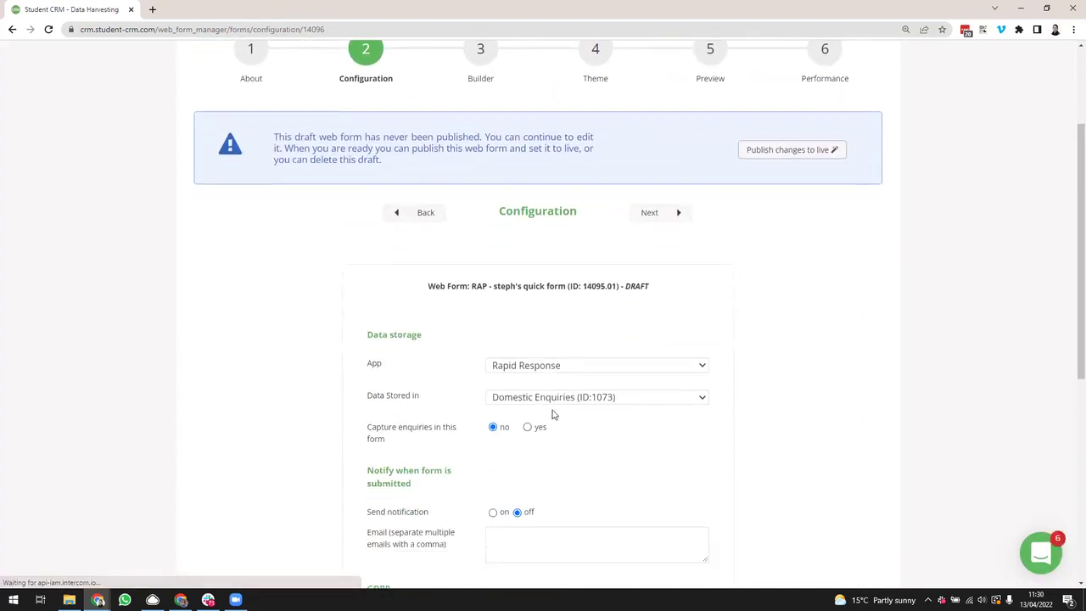
left_click(579, 366)
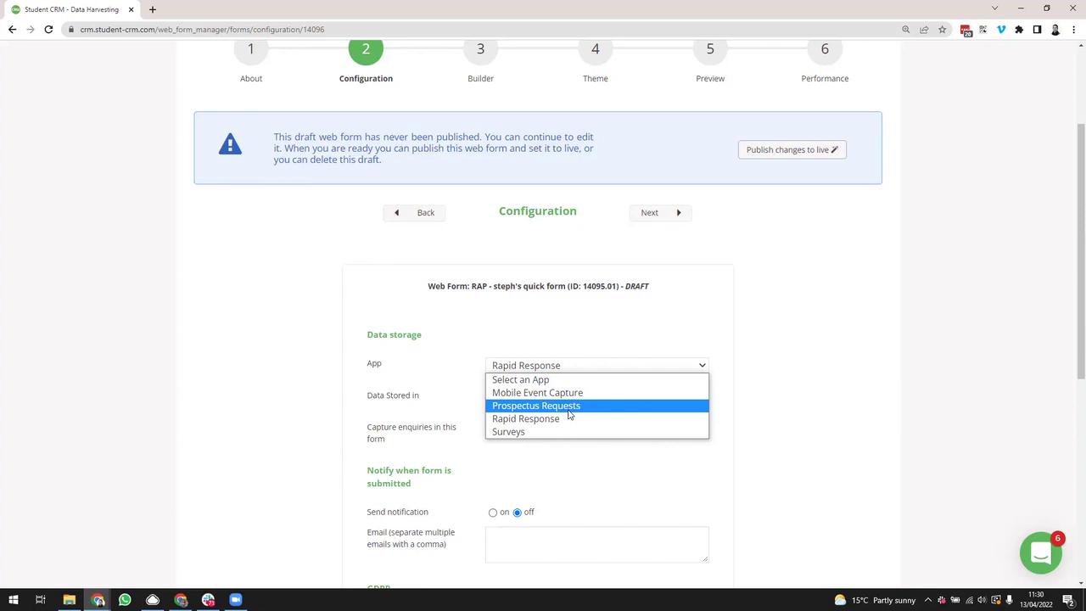
left_click(755, 441)
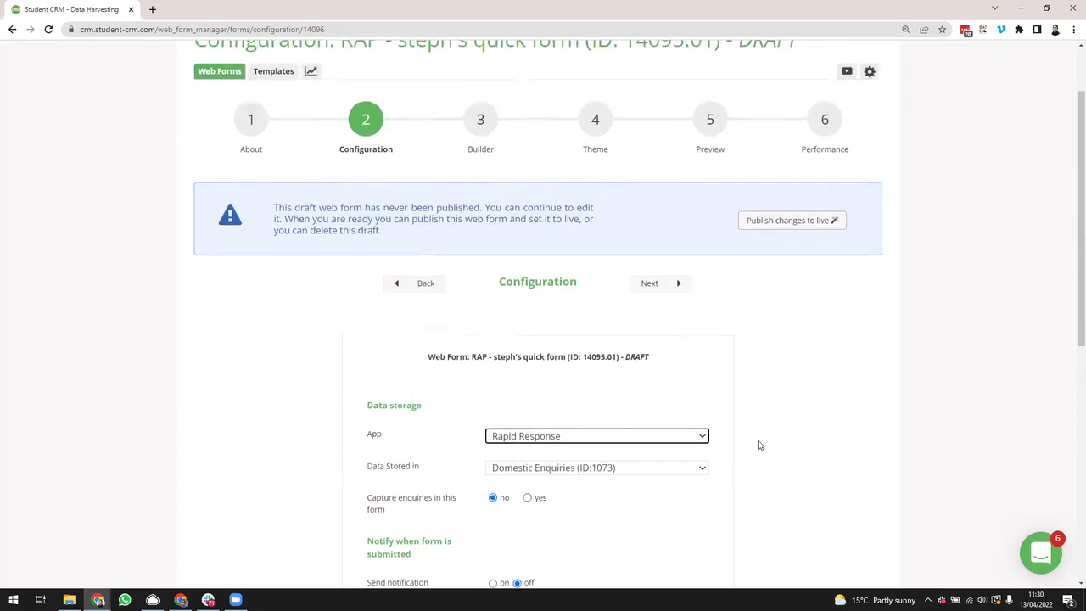
scroll(758, 444, "up", 3)
left_click(222, 146)
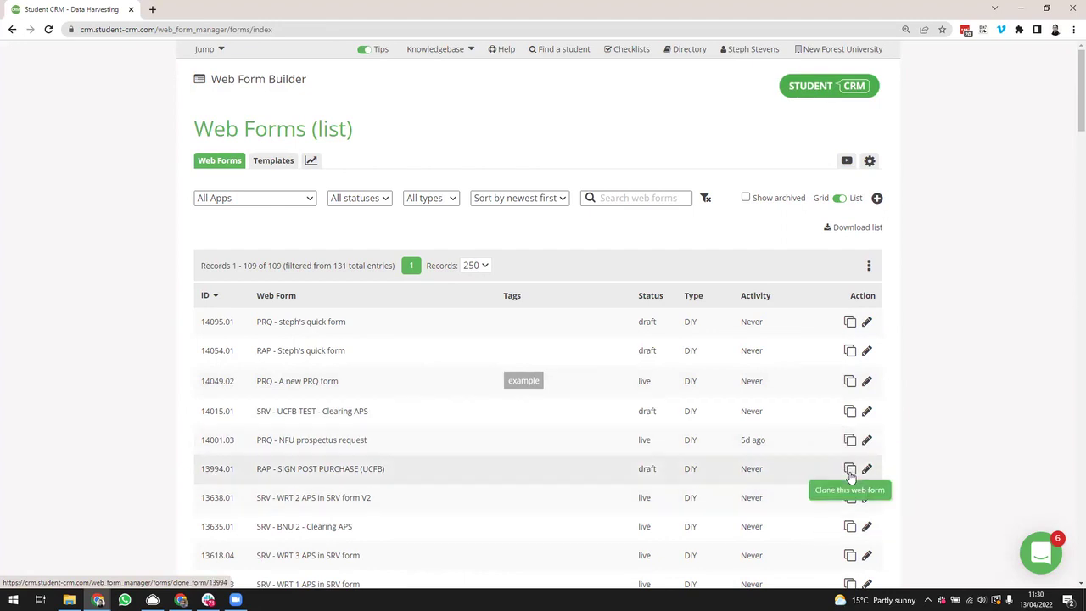
Step: Open the web form "A new PRQ form" for editing and review its About details, including where its data is stored
left_click(867, 382)
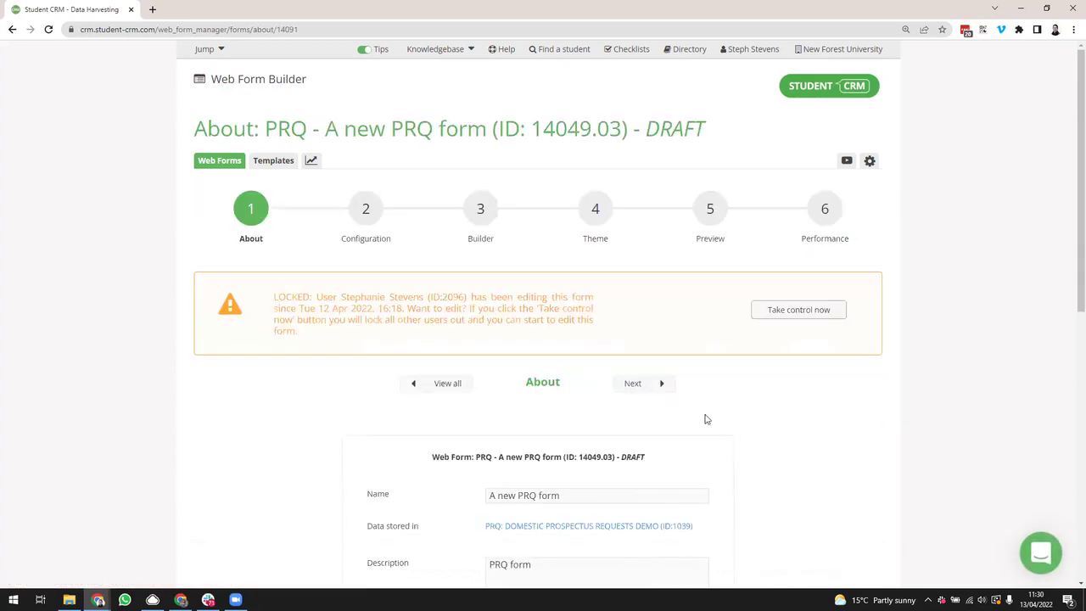
scroll(642, 429, "down", 1)
scroll(643, 429, "down", 3)
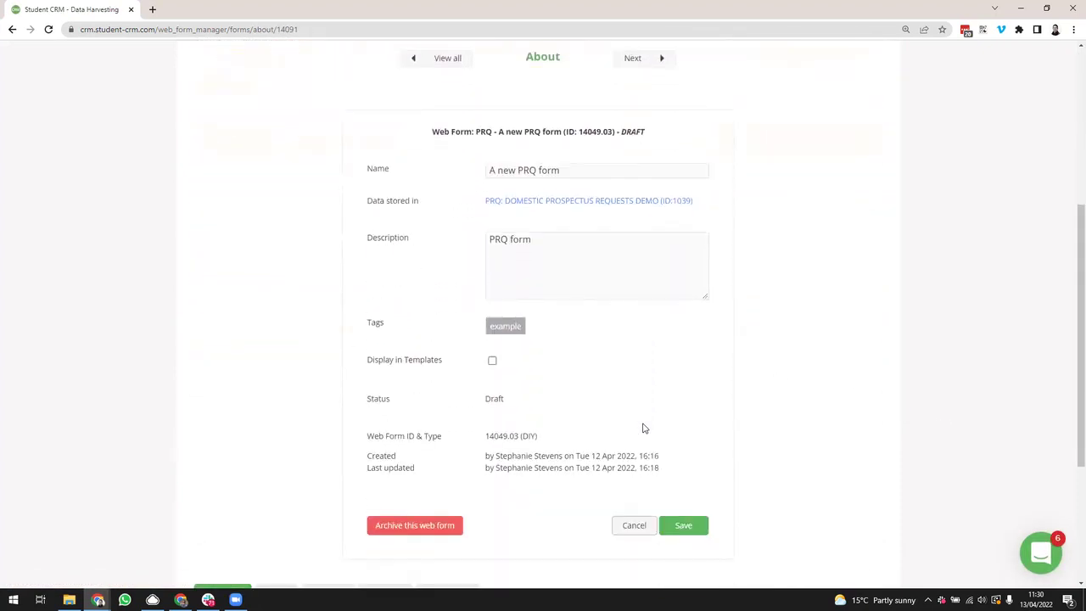
scroll(643, 429, "up", 2)
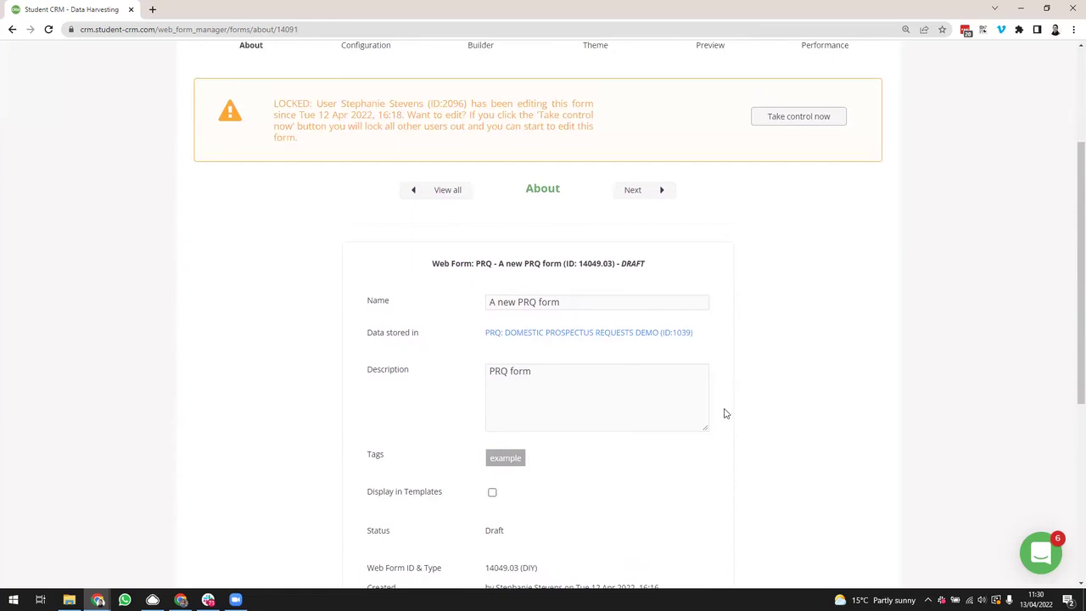
scroll(716, 427, "down", 1)
scroll(716, 427, "down", 1)
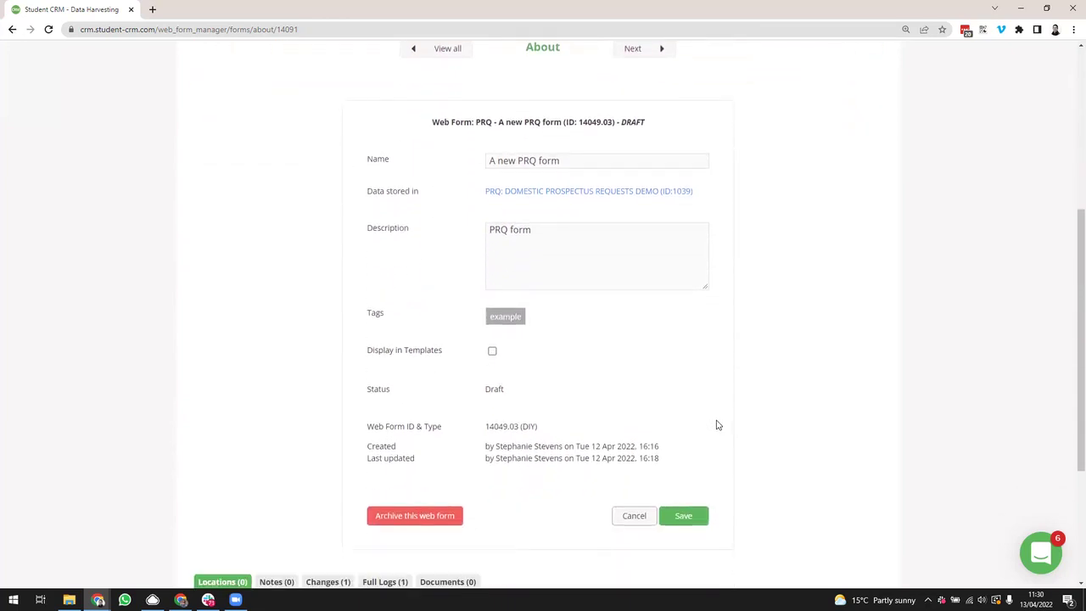
scroll(717, 425, "up", 1)
scroll(606, 401, "up", 3)
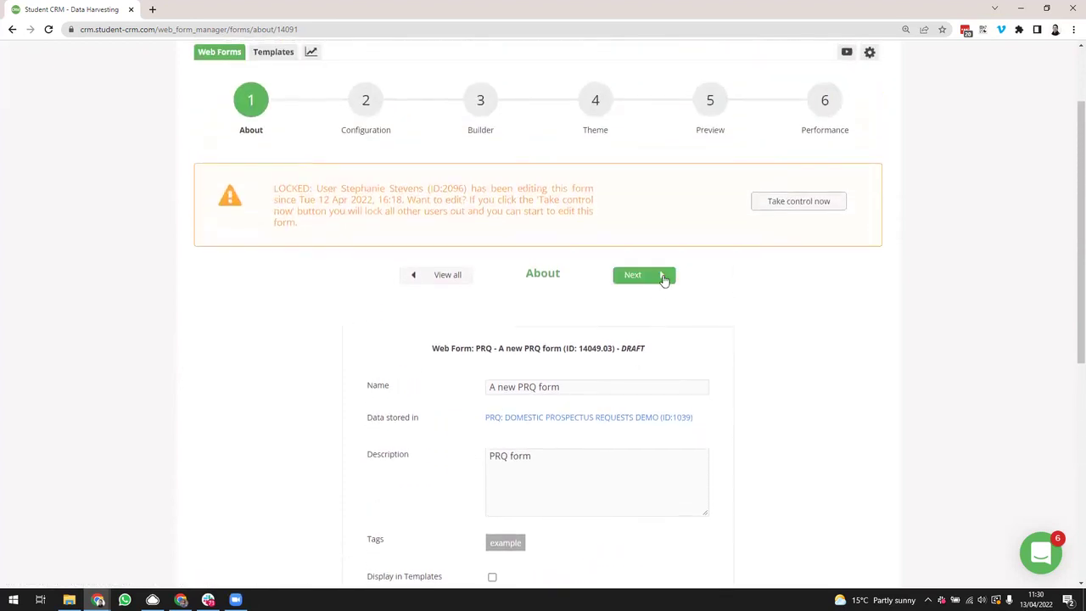
Step: Go to the form's Configuration stage and check its data storage, notification and GDPR settings
left_click(665, 276)
scroll(751, 403, "down", 2)
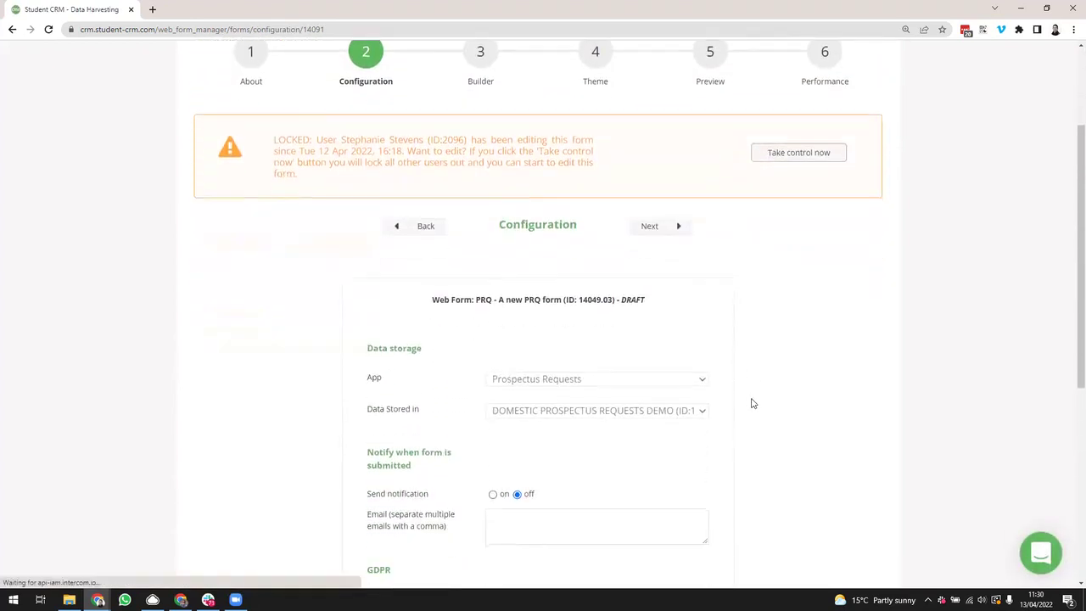
scroll(751, 403, "down", 2)
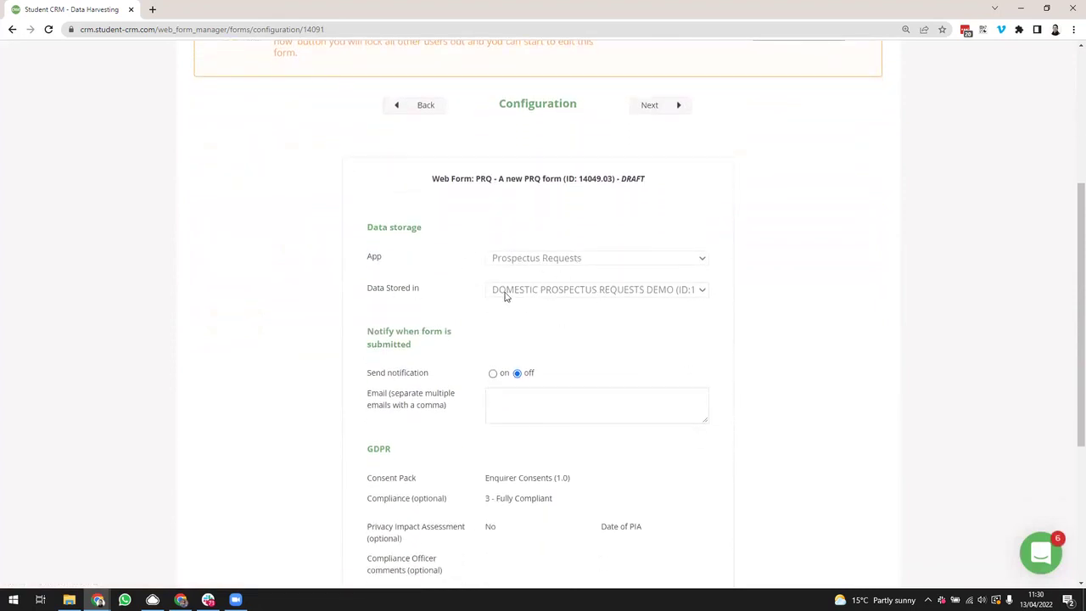
scroll(596, 328, "down", 3)
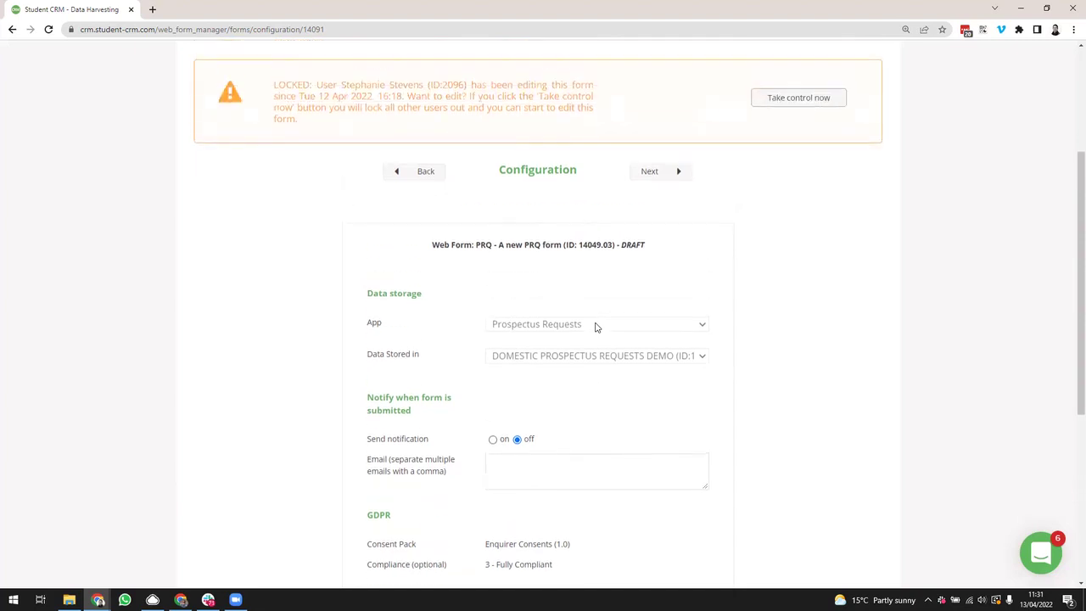
scroll(737, 437, "up", 5)
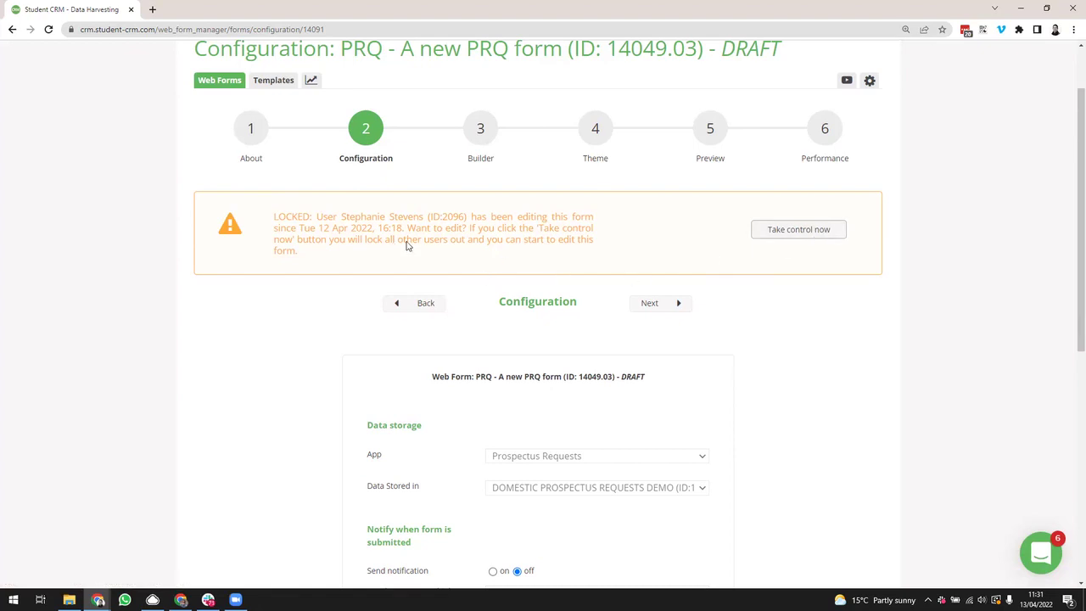
Step: Take control of the locked PRQ form, dismiss the notification and look over the editable configuration settings
left_click(830, 230)
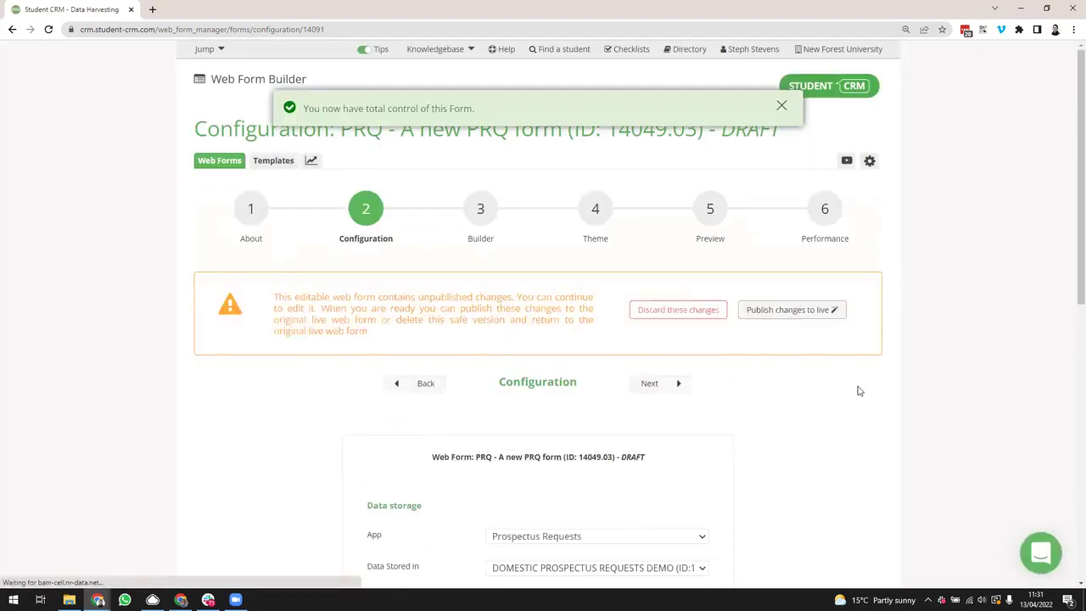
left_click(782, 105)
scroll(800, 461, "down", 2)
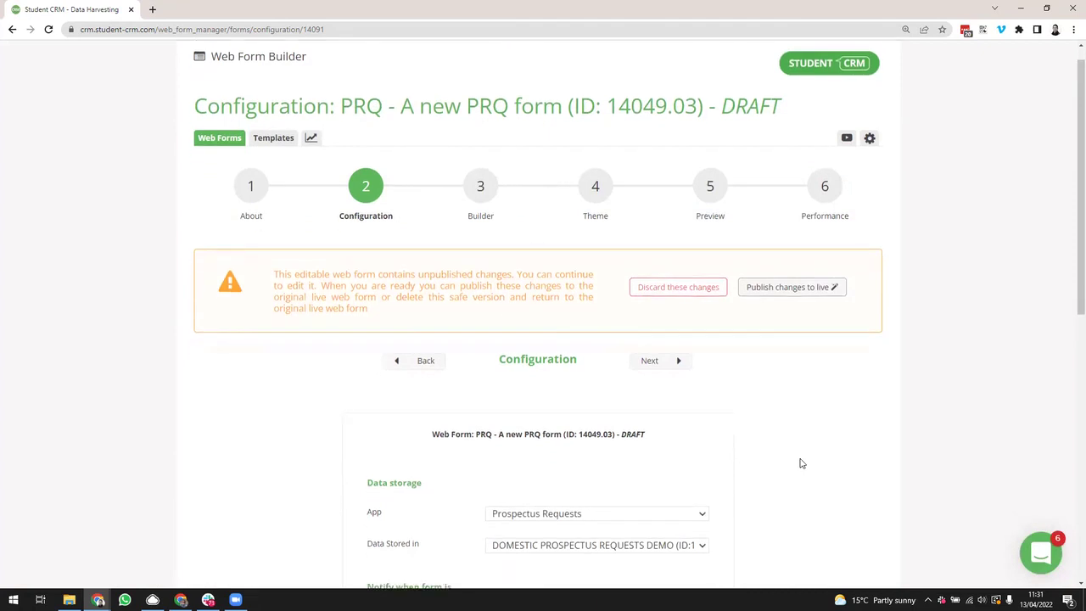
scroll(800, 463, "down", 5)
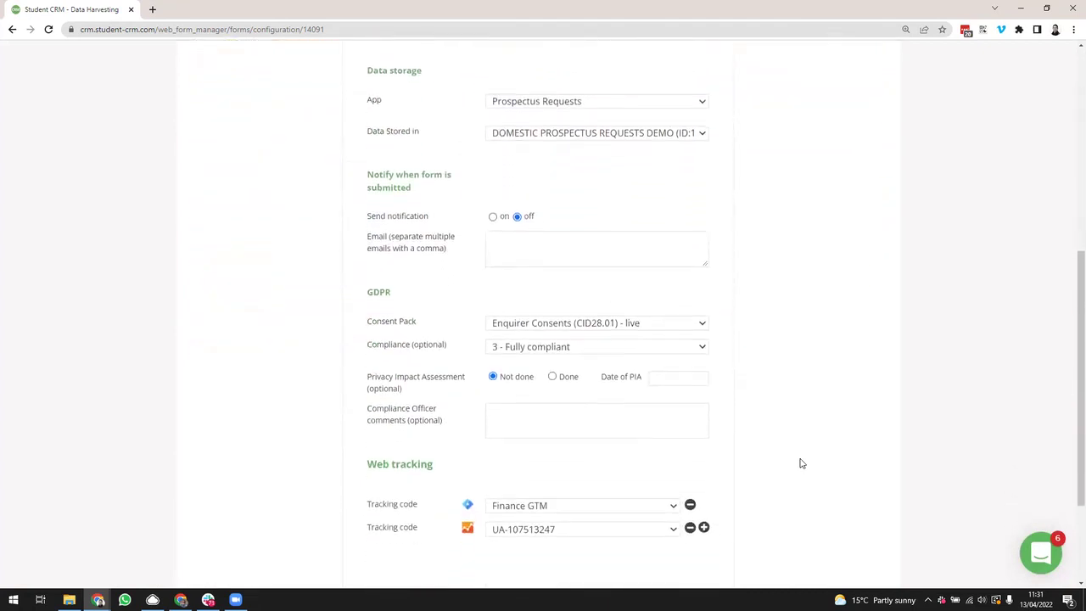
scroll(843, 521, "up", 3)
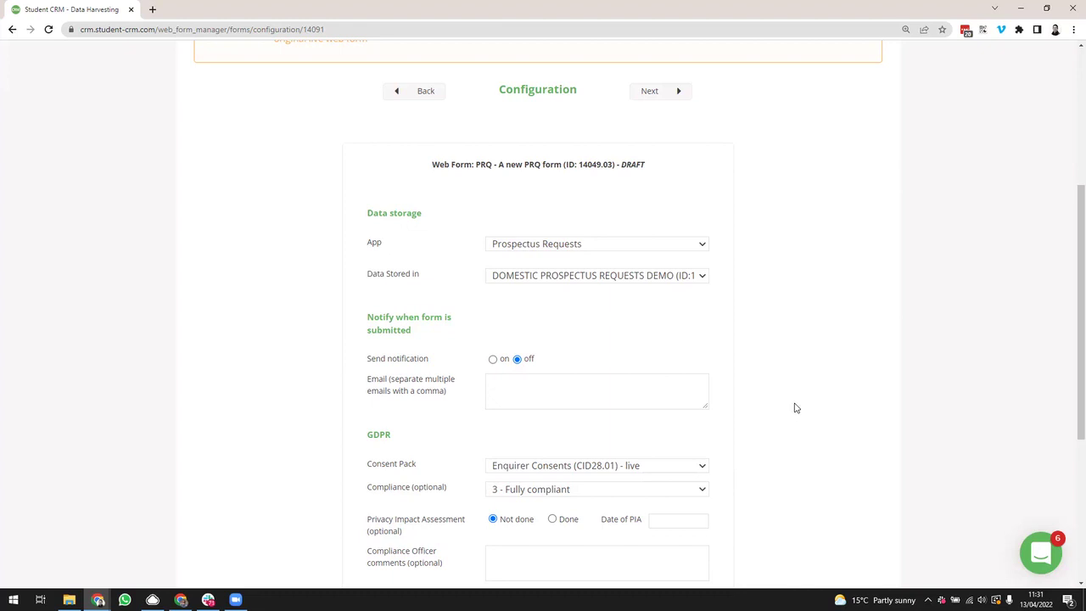
Step: Keep Prospectus Requests as the data storage app, review the remaining configuration settings and save them
left_click(663, 247)
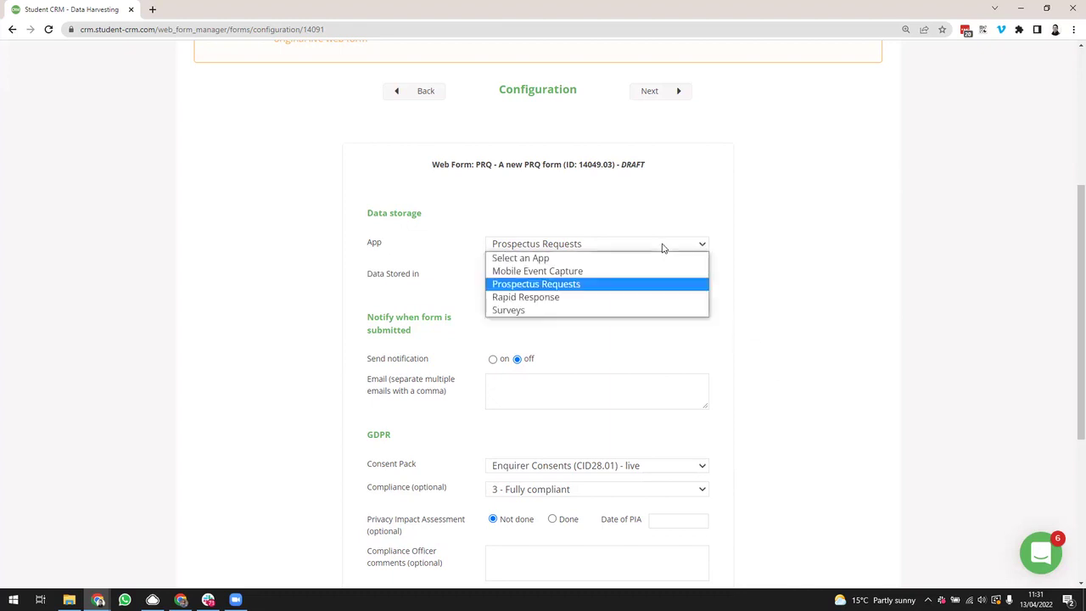
left_click(602, 286)
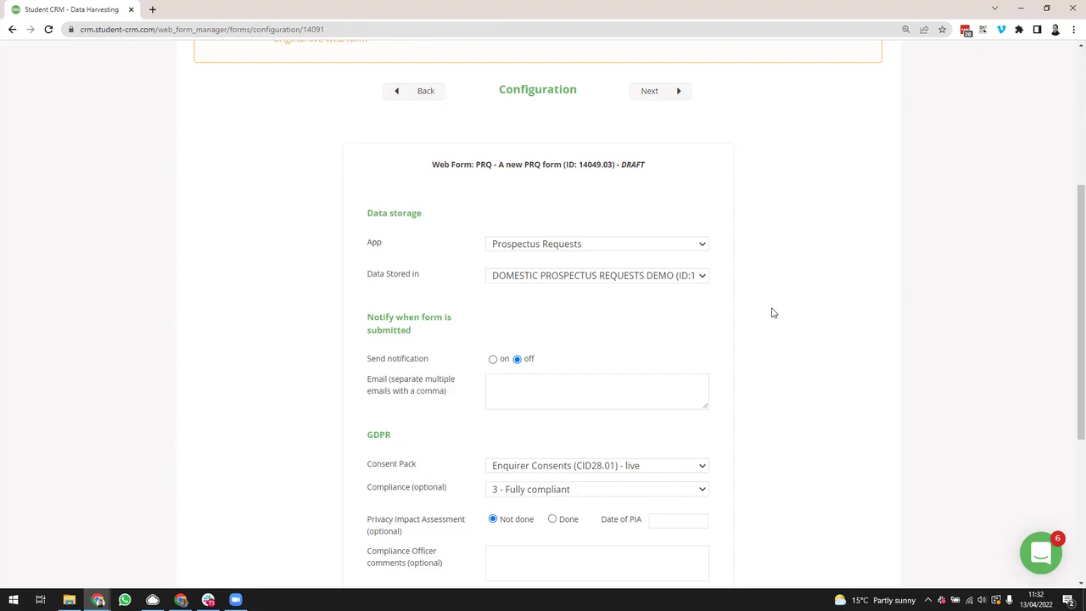
scroll(773, 313, "up", 1)
scroll(774, 313, "down", 2)
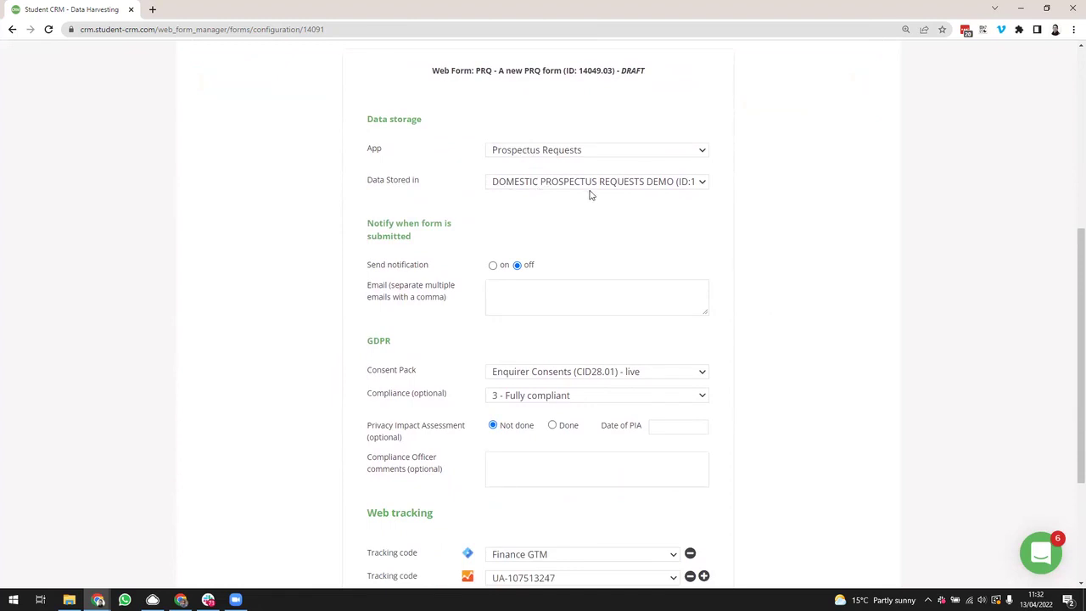
scroll(594, 218, "down", 3)
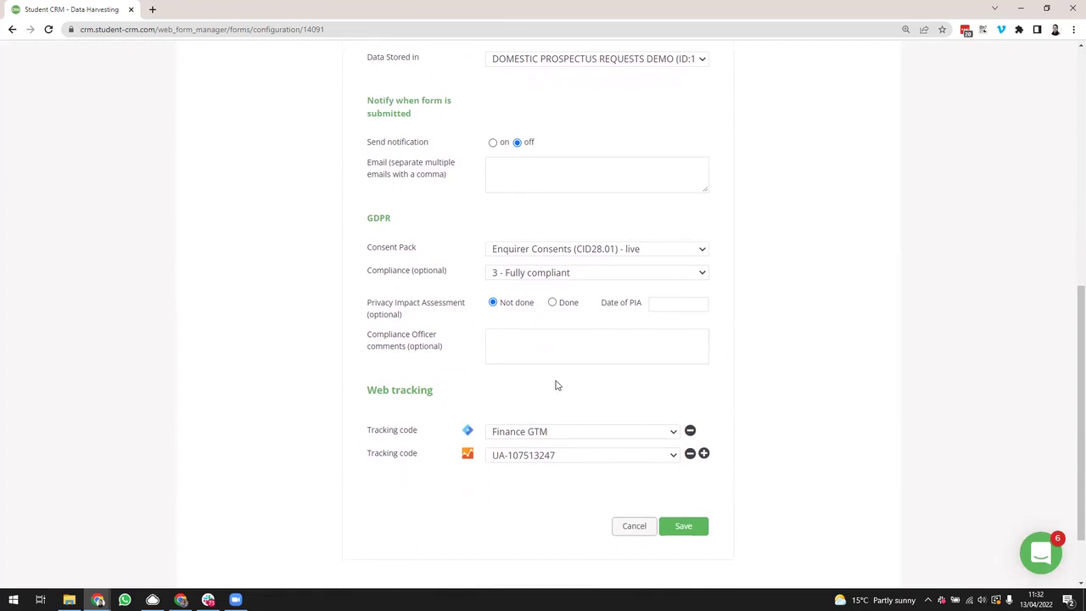
scroll(742, 548, "up", 3)
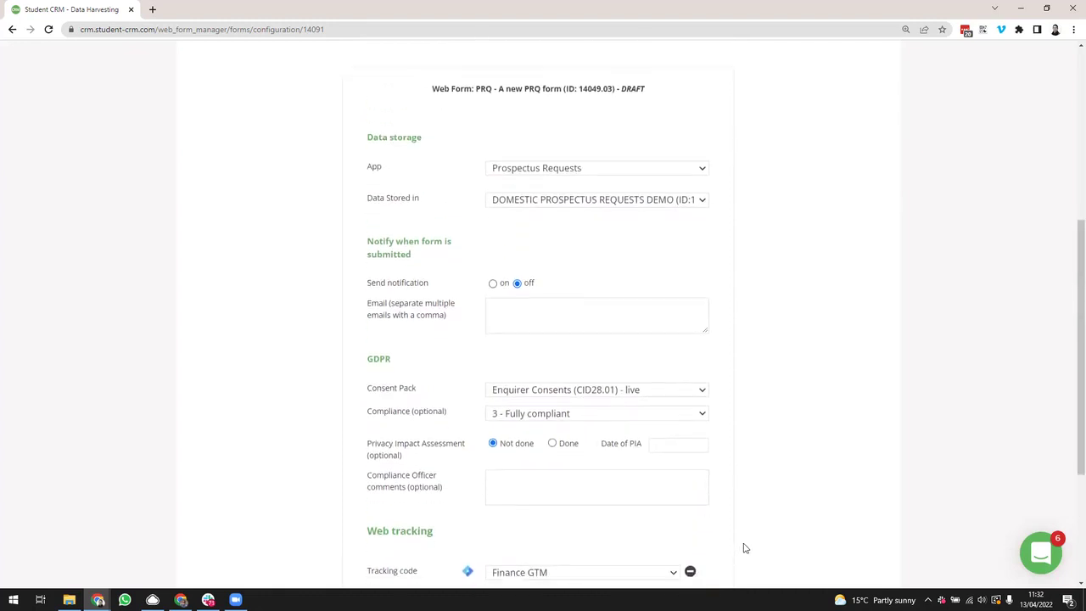
scroll(744, 548, "down", 3)
left_click(690, 522)
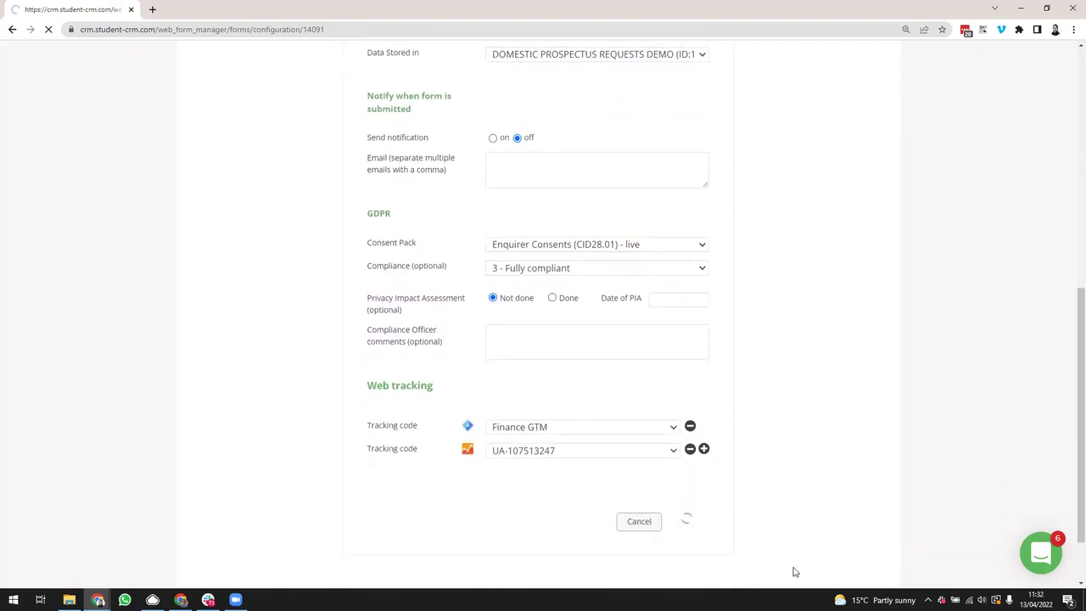
Step: Advance to the Builder stage and examine the available PRQ and SDB fields alongside the items already on the form
left_click(673, 383)
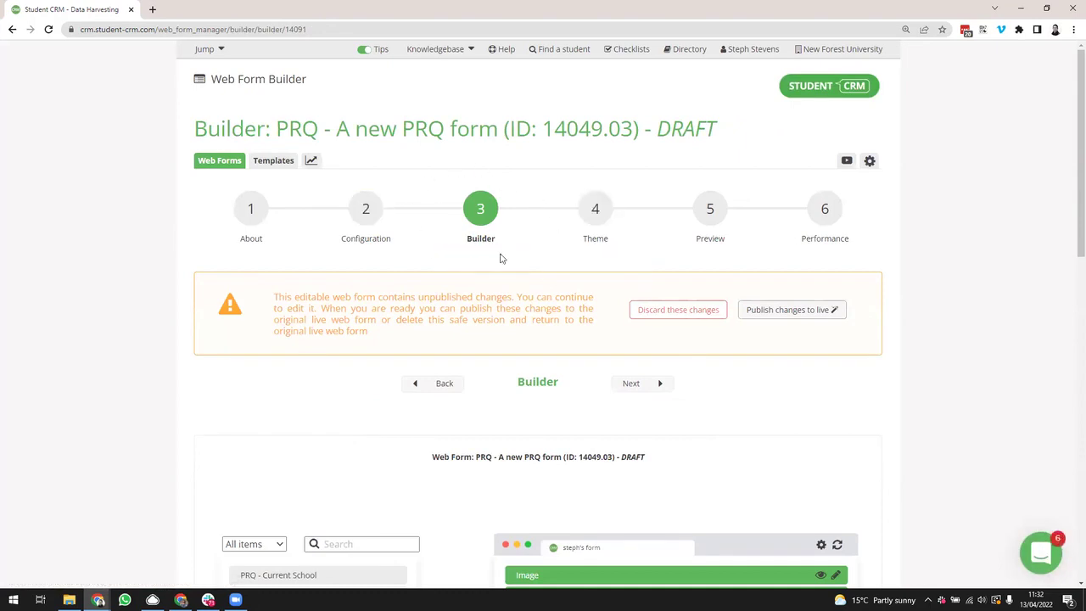
scroll(925, 420, "down", 3)
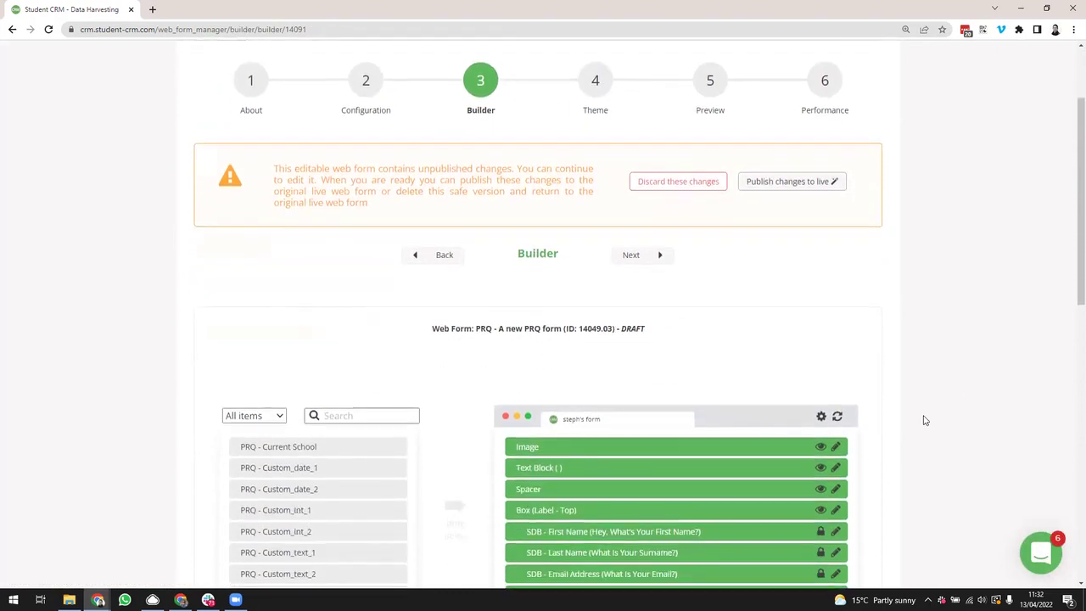
scroll(925, 420, "down", 1)
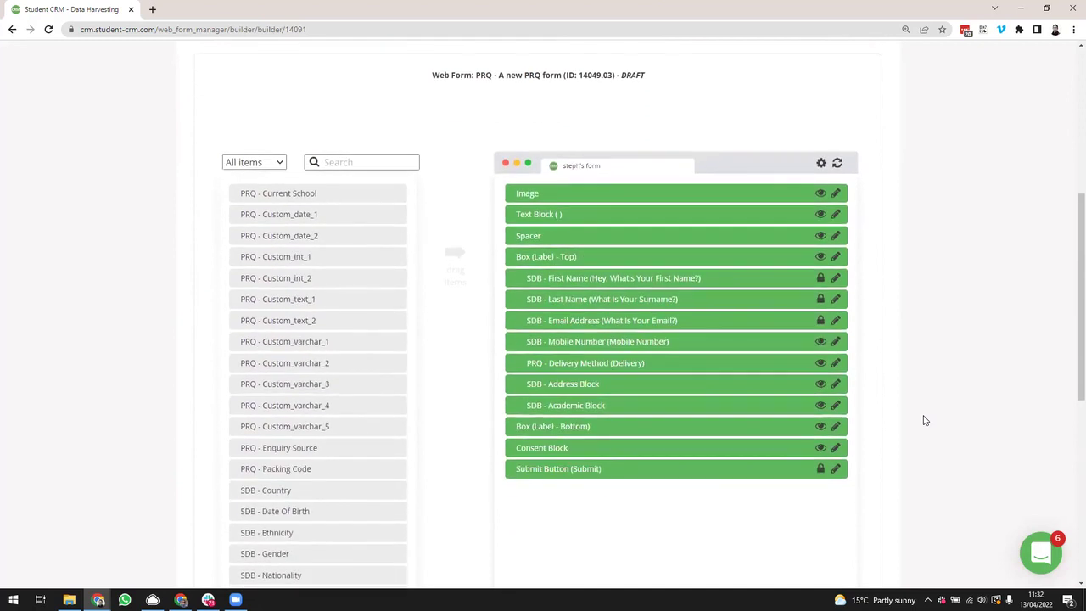
scroll(925, 420, "up", 1)
scroll(925, 420, "up", 1)
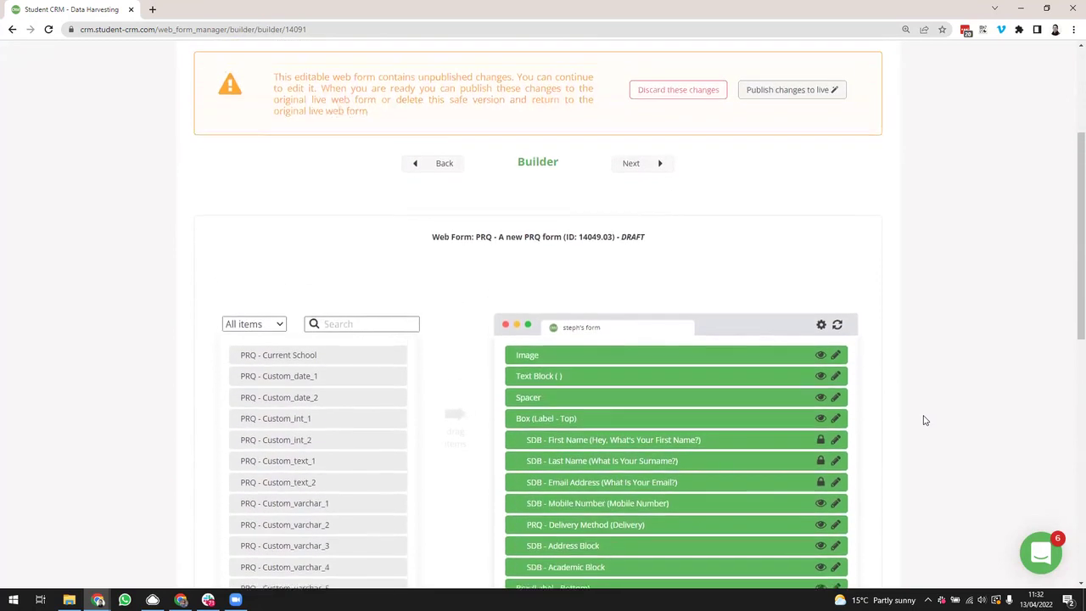
scroll(925, 420, "down", 2)
scroll(925, 420, "down", 1)
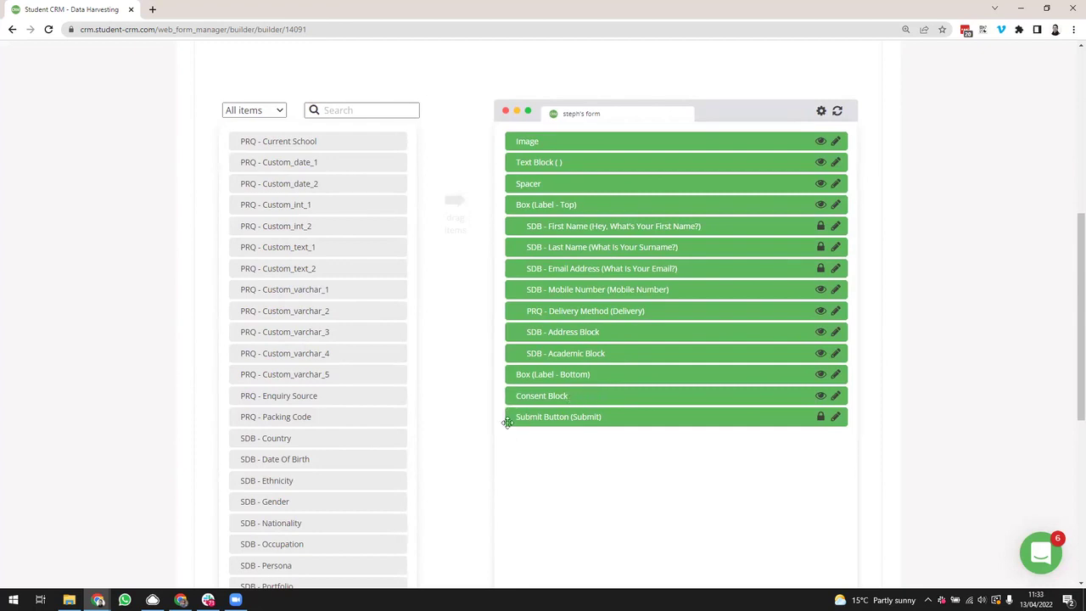
scroll(652, 488, "up", 4)
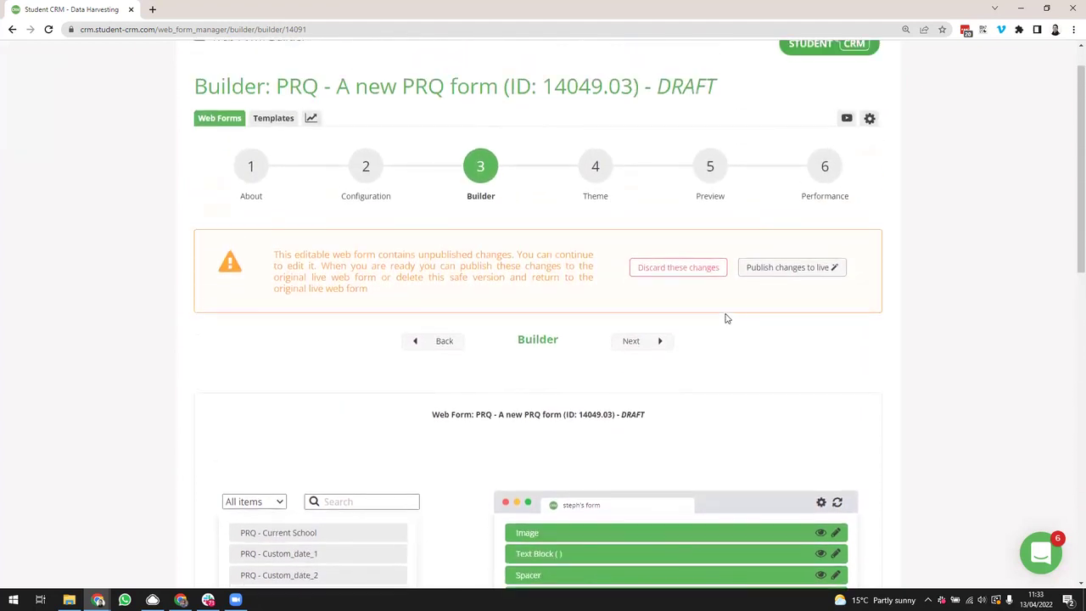
Step: Open the Preview stage and examine the prospectus order form from its header image down to the consents and Submit button
left_click(708, 199)
scroll(710, 446, "down", 3)
scroll(709, 447, "down", 3)
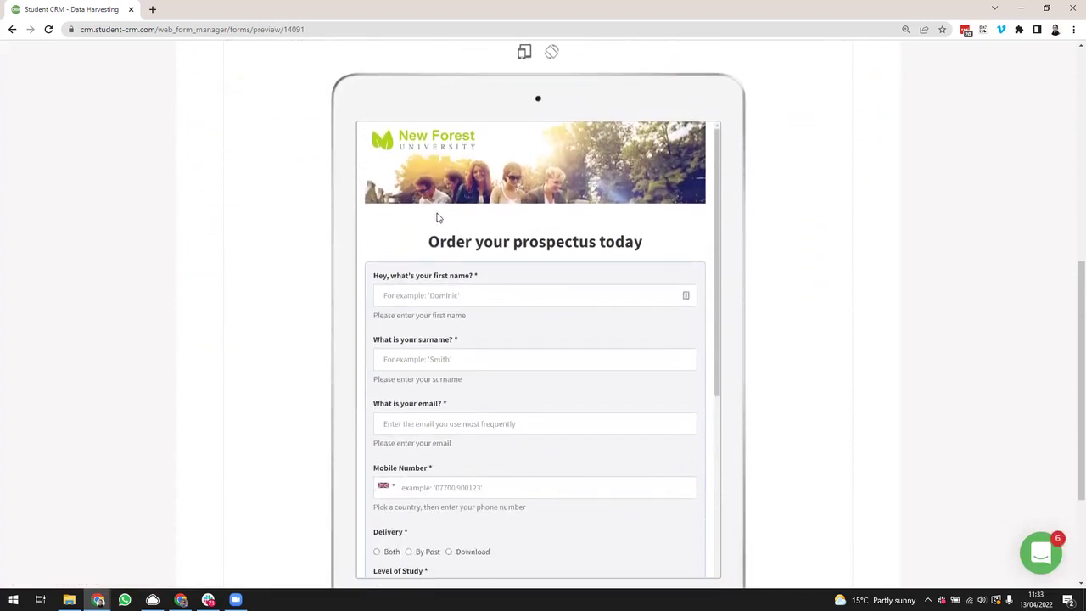
scroll(520, 273, "down", 1)
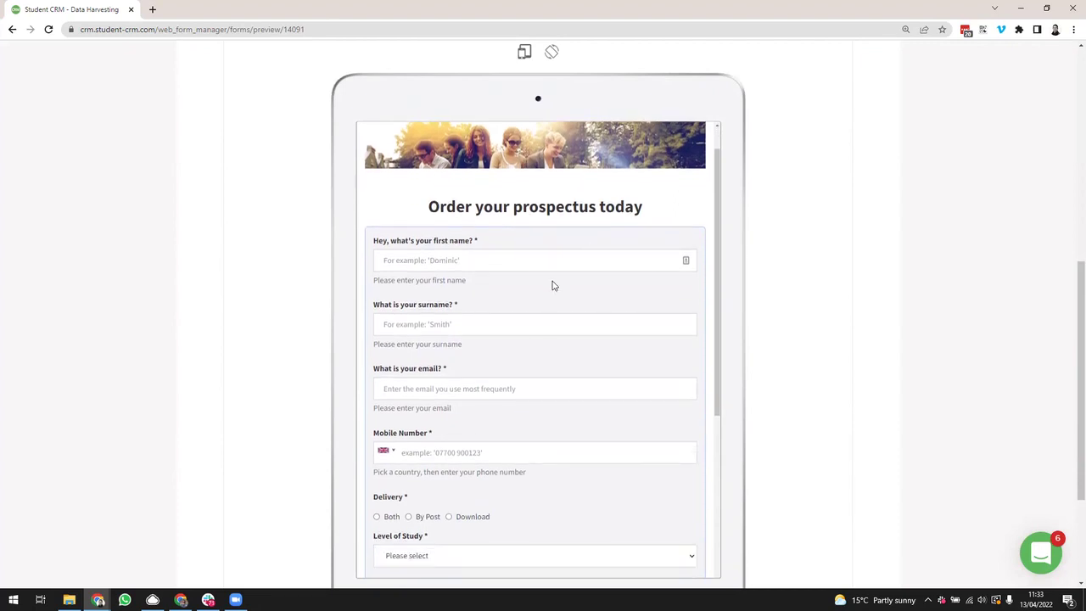
scroll(552, 286, "down", 1)
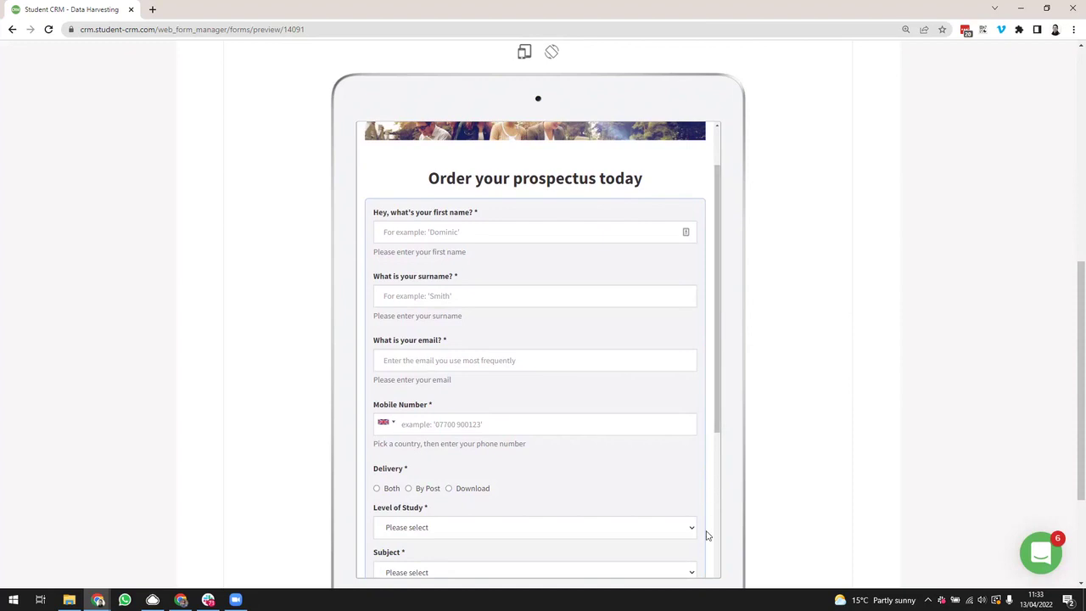
left_click_drag(718, 424, 721, 478)
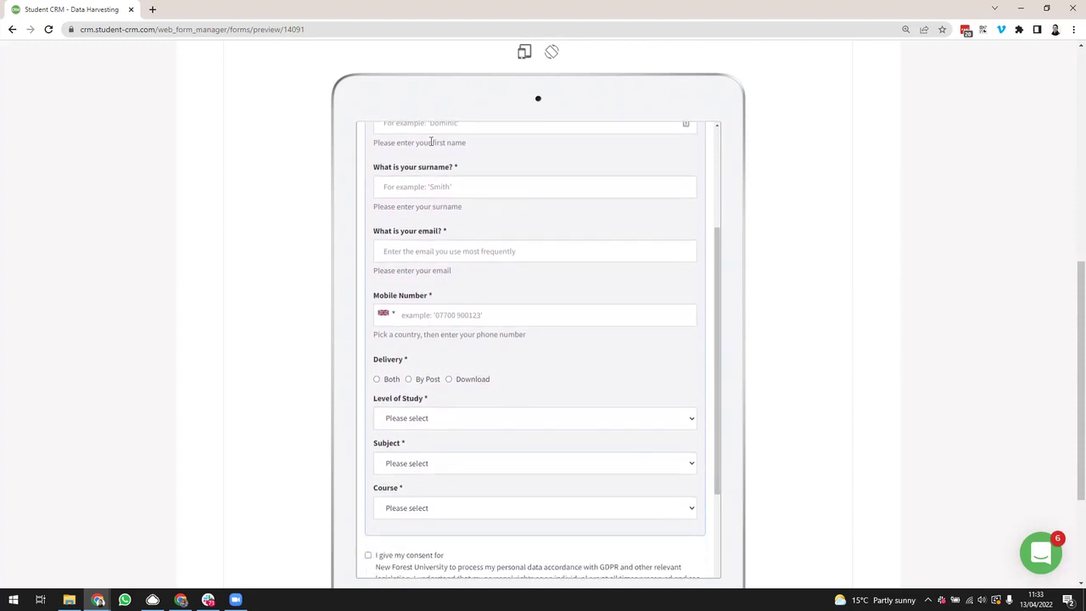
scroll(479, 253, "up", 1)
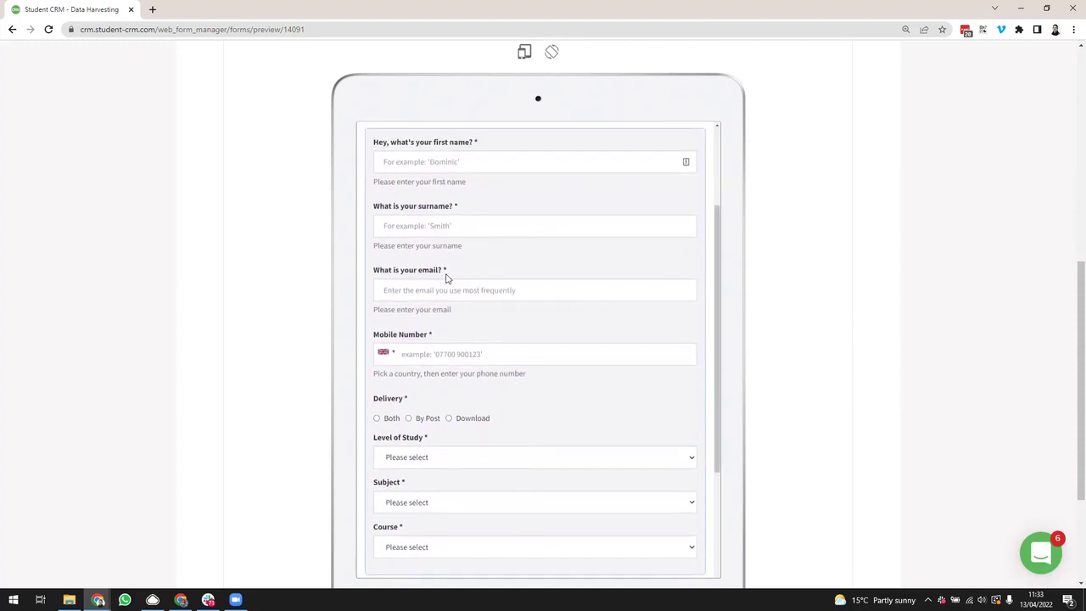
scroll(466, 458, "down", 4)
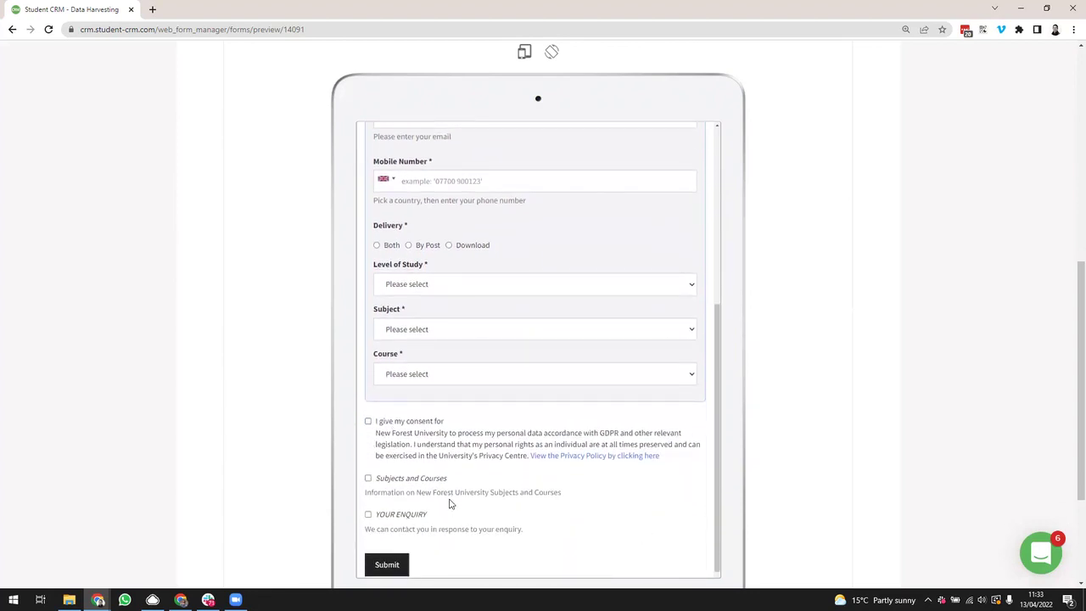
scroll(357, 439, "down", 1)
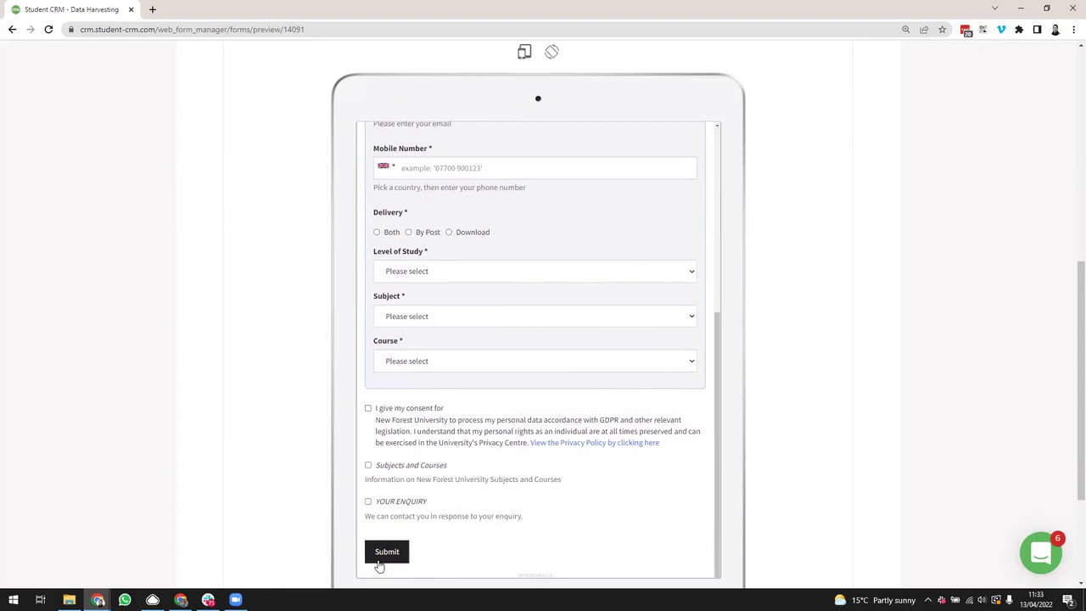
Step: Return from the prospectus form's preview to the Builder stage
scroll(548, 478, "up", 1)
scroll(548, 477, "up", 5)
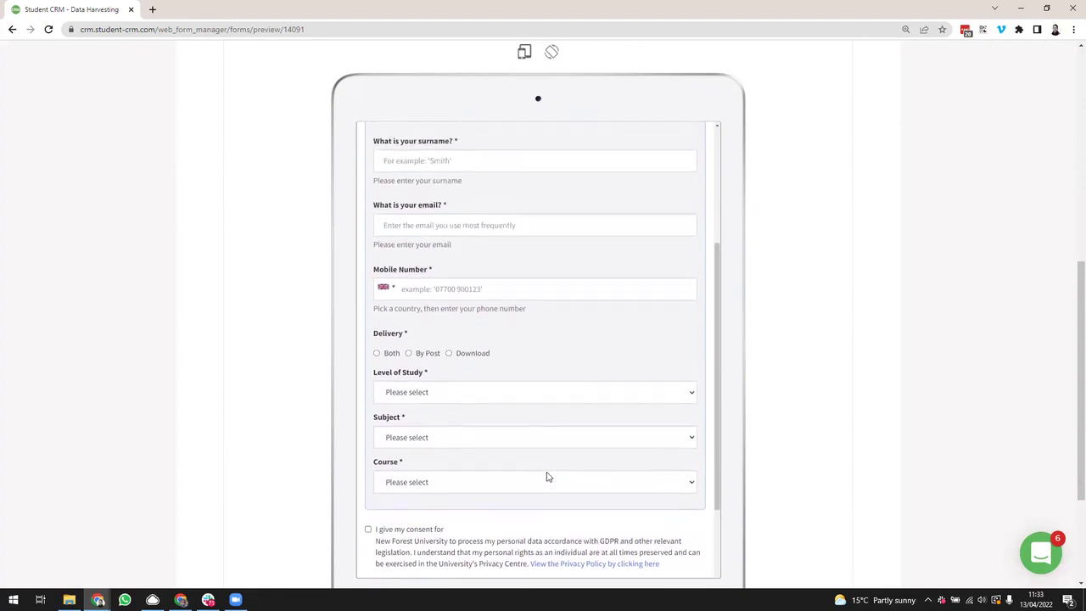
scroll(811, 495, "up", 1)
scroll(810, 495, "up", 4)
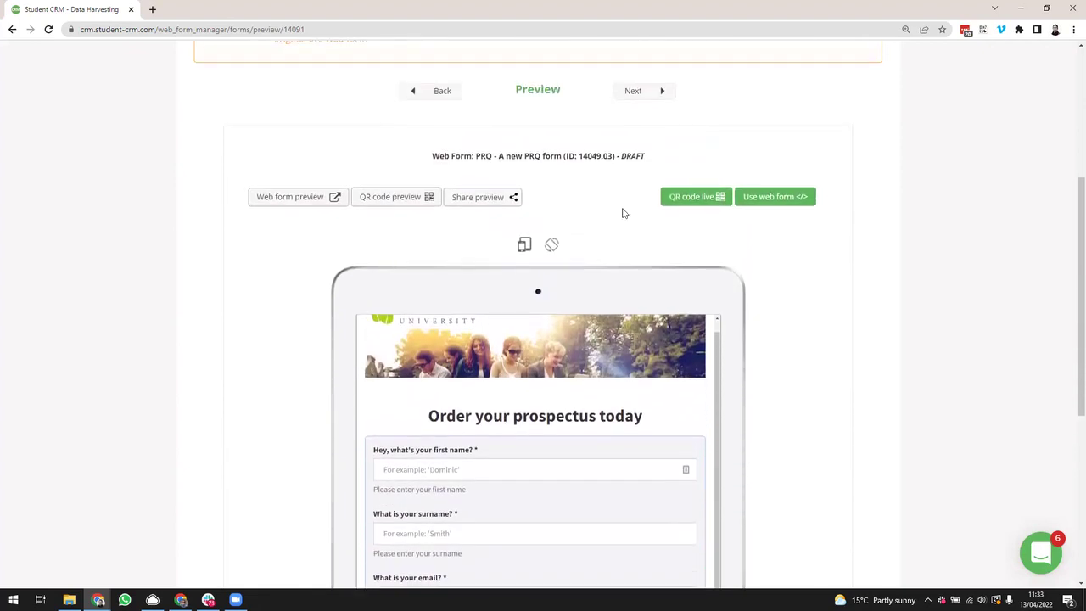
left_click(484, 126)
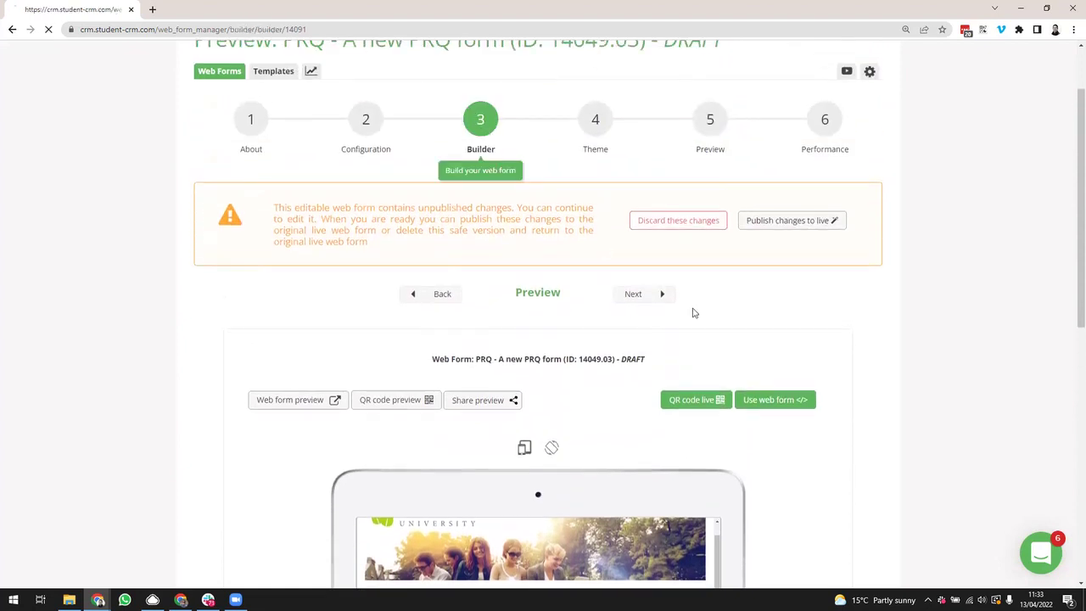
Step: Filter the available elements to items only and add a Private Note between the bottom Box and the Consent Block
scroll(699, 422, "down", 3)
scroll(699, 417, "down", 1)
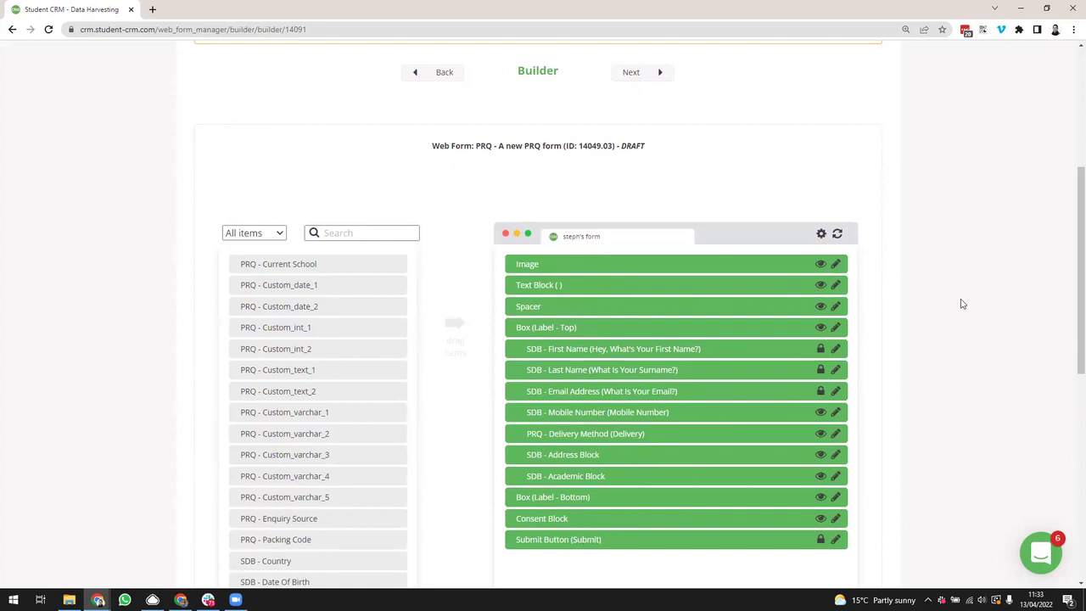
scroll(963, 304, "down", 1)
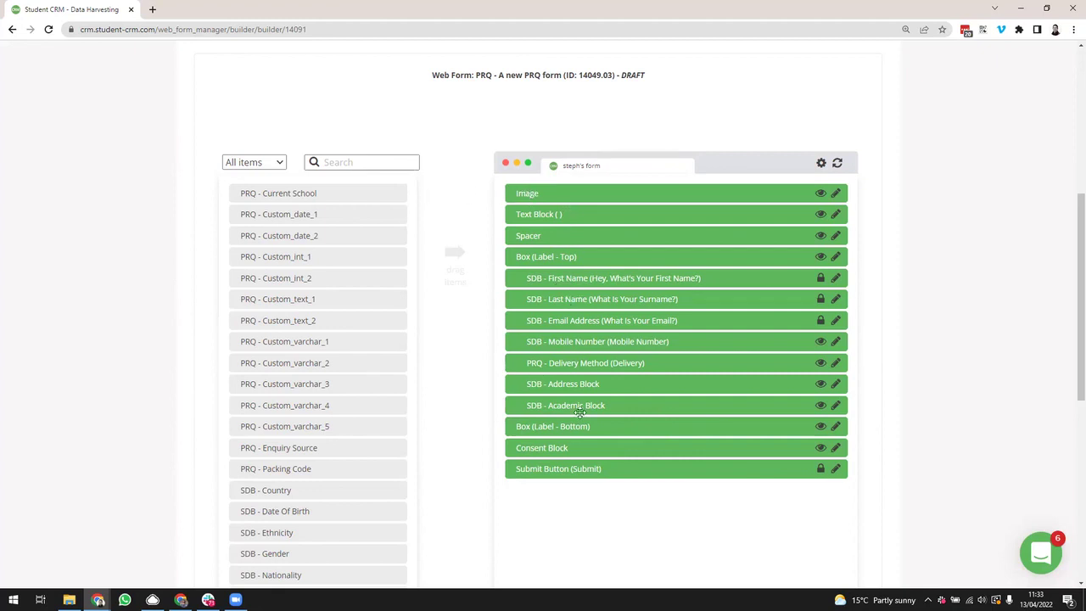
left_click(271, 166)
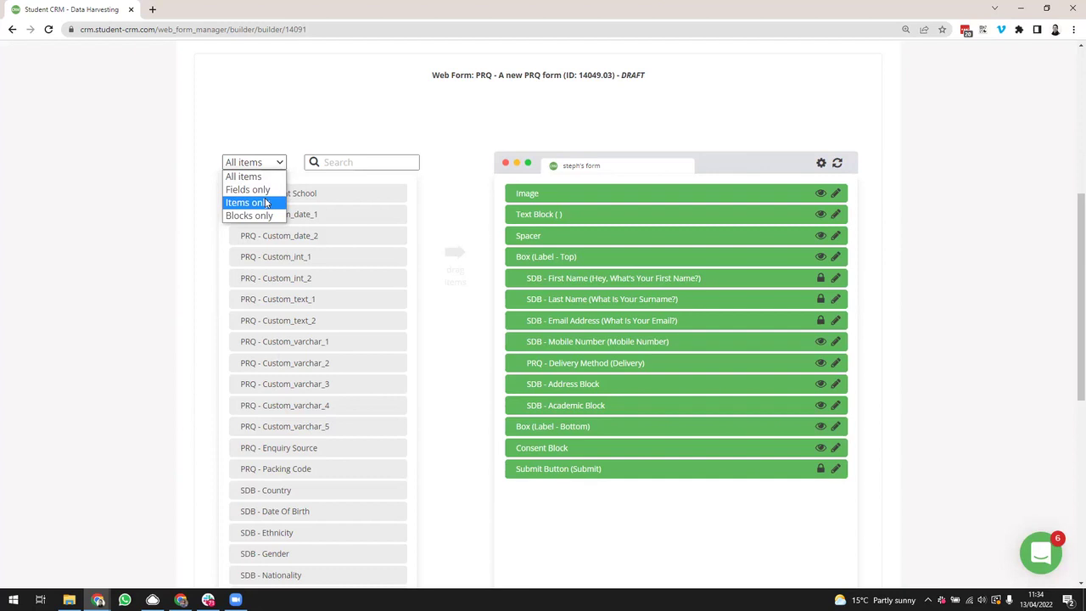
left_click(266, 203)
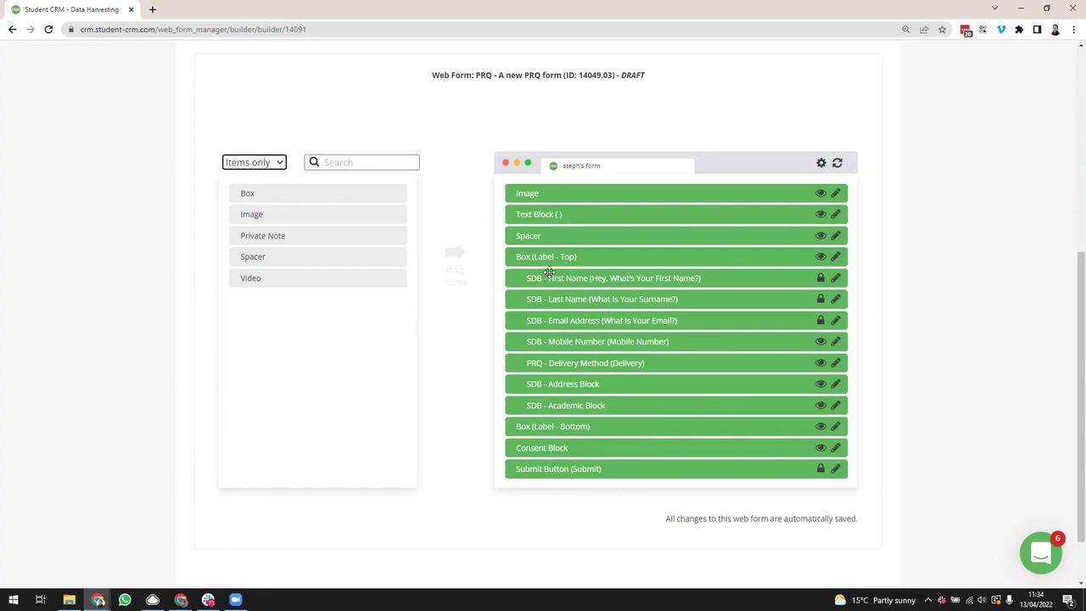
left_click_drag(373, 235, 640, 444)
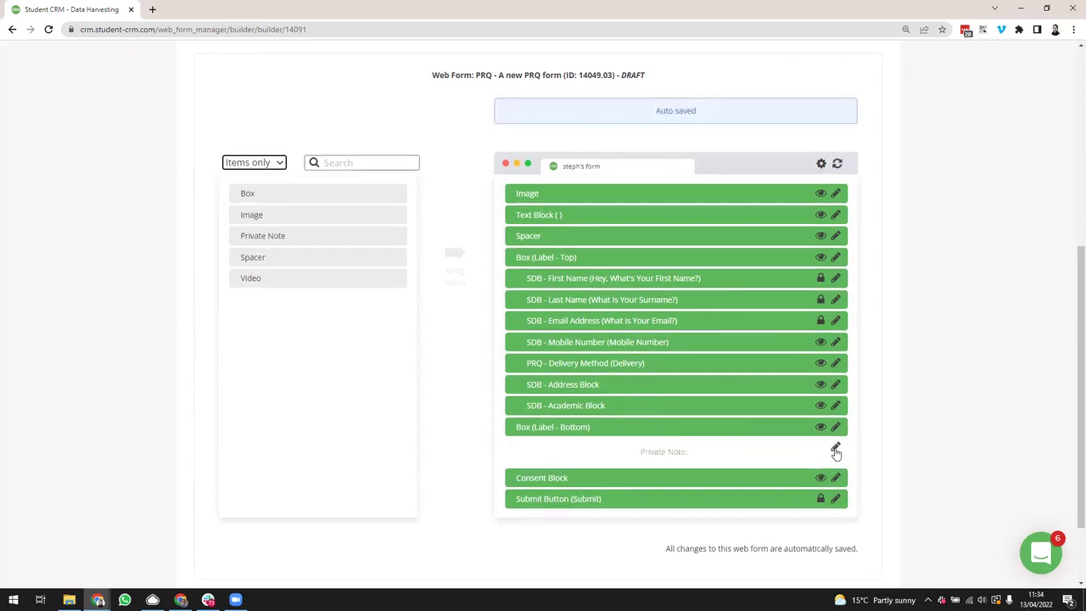
Step: Set the private note's text to "this consent is for draft purposes", apply it, and remove the note from the form
left_click(836, 450)
left_click(461, 299)
type("the")
key("BackSpace")
type("is con")
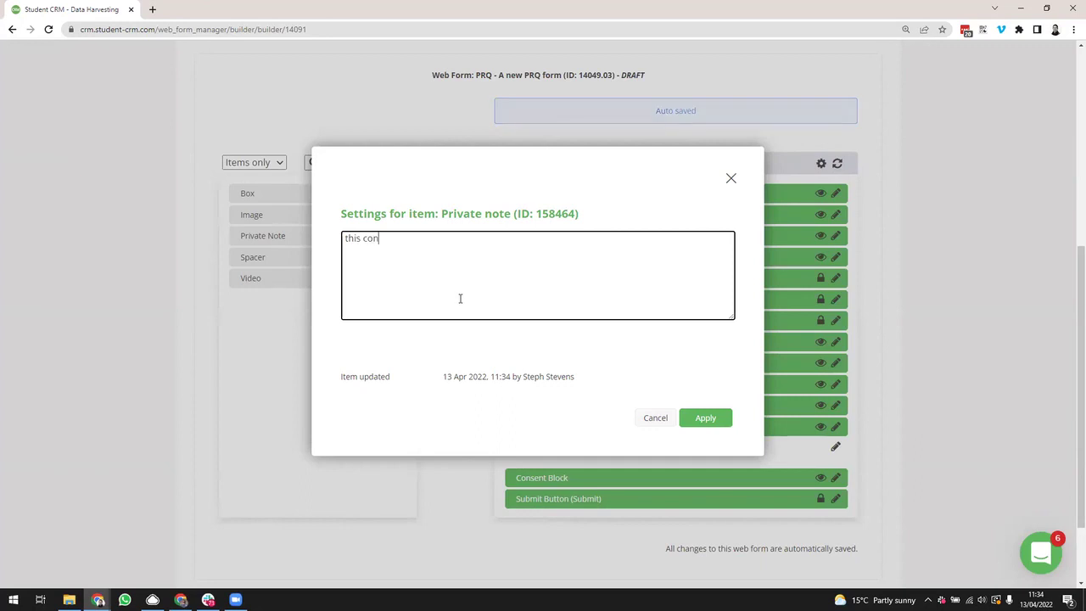
type("sent is dra")
type("for draft purposes")
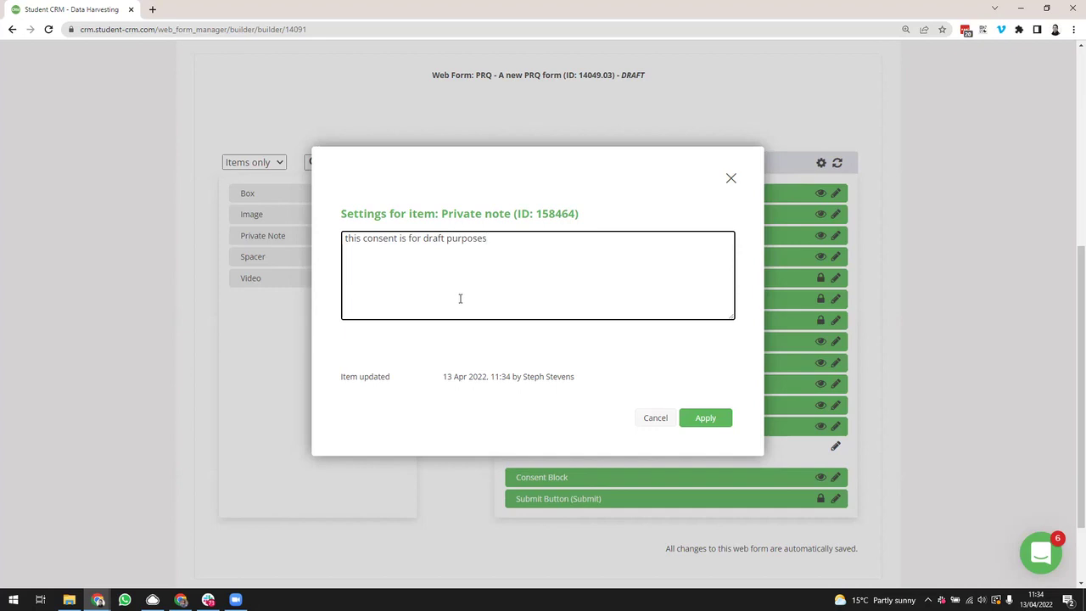
left_click(704, 417)
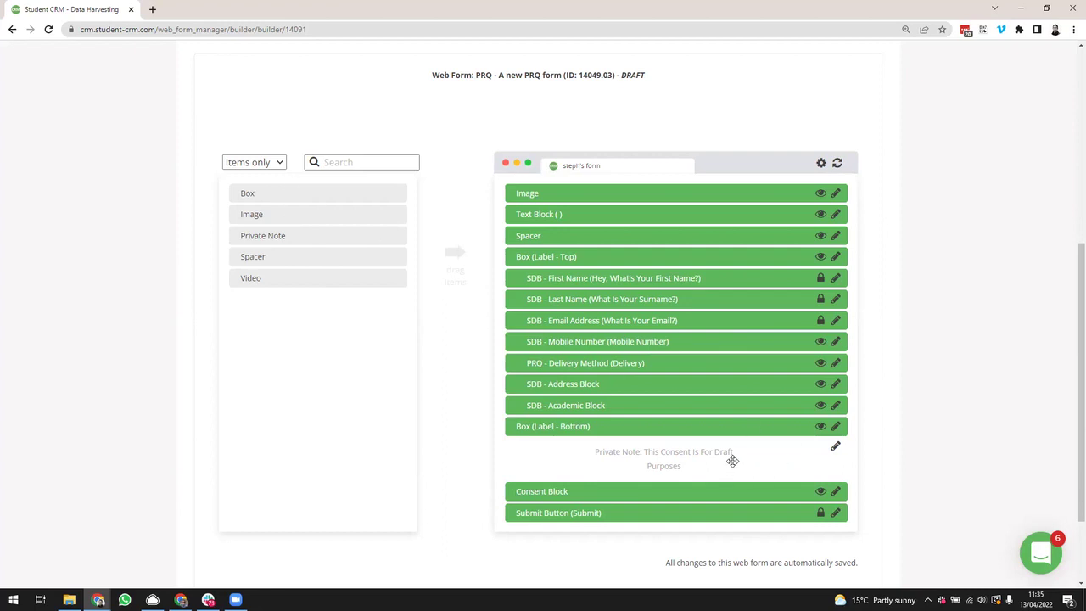
left_click_drag(737, 459, 354, 320)
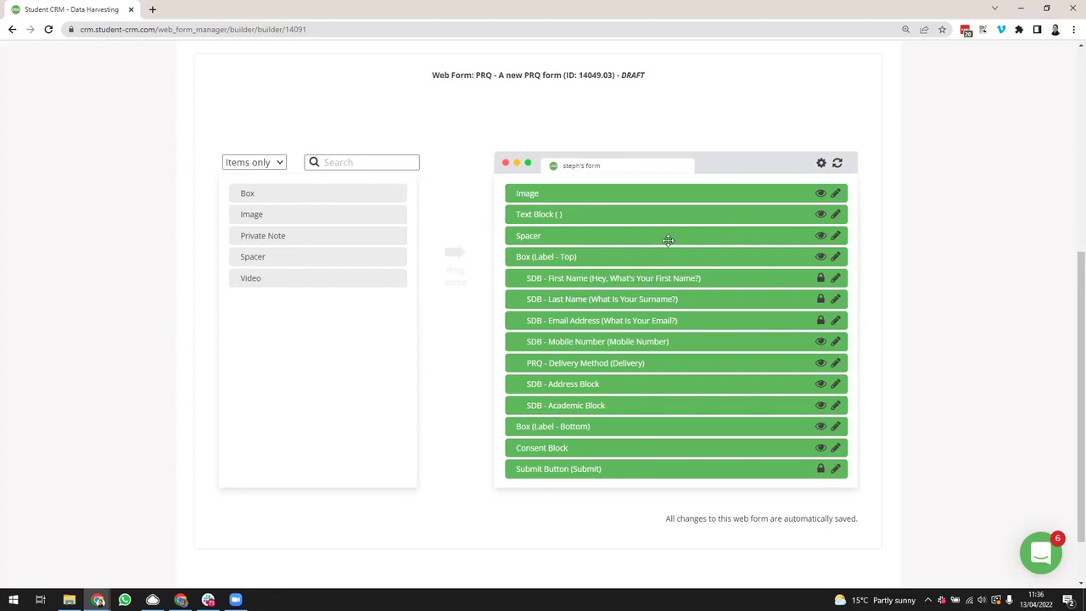
Step: Add a 1px line to the Spacer below the Text Block and apply the setting
left_click(836, 236)
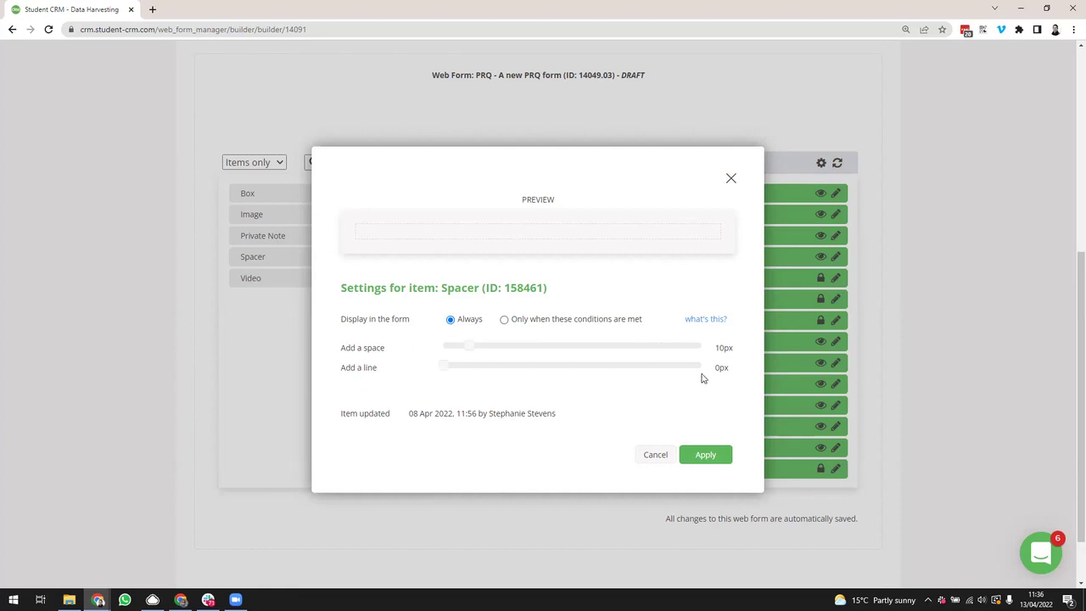
left_click(442, 366)
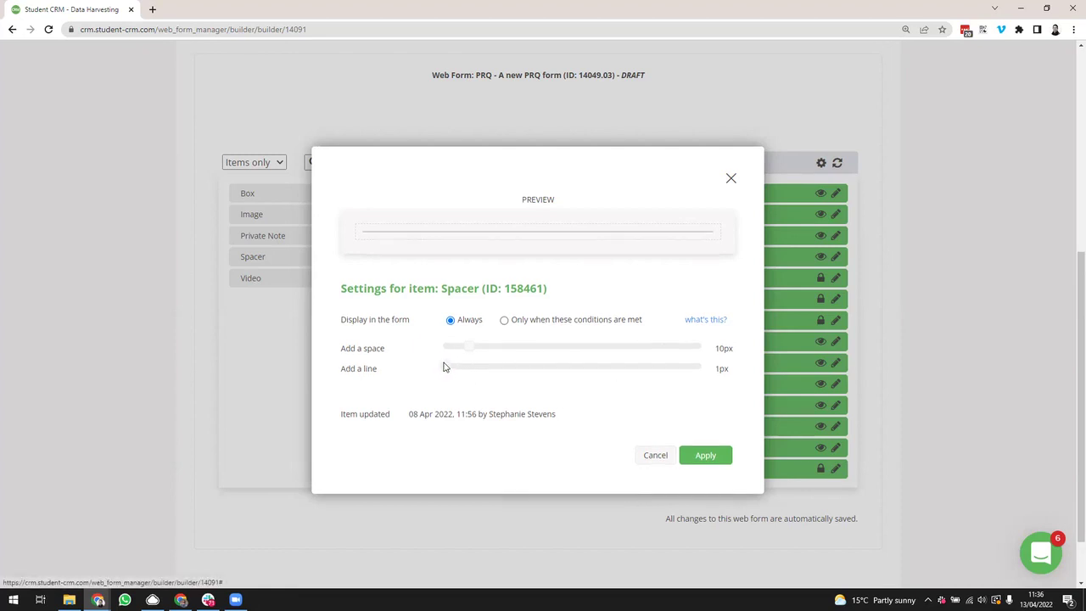
left_click(706, 456)
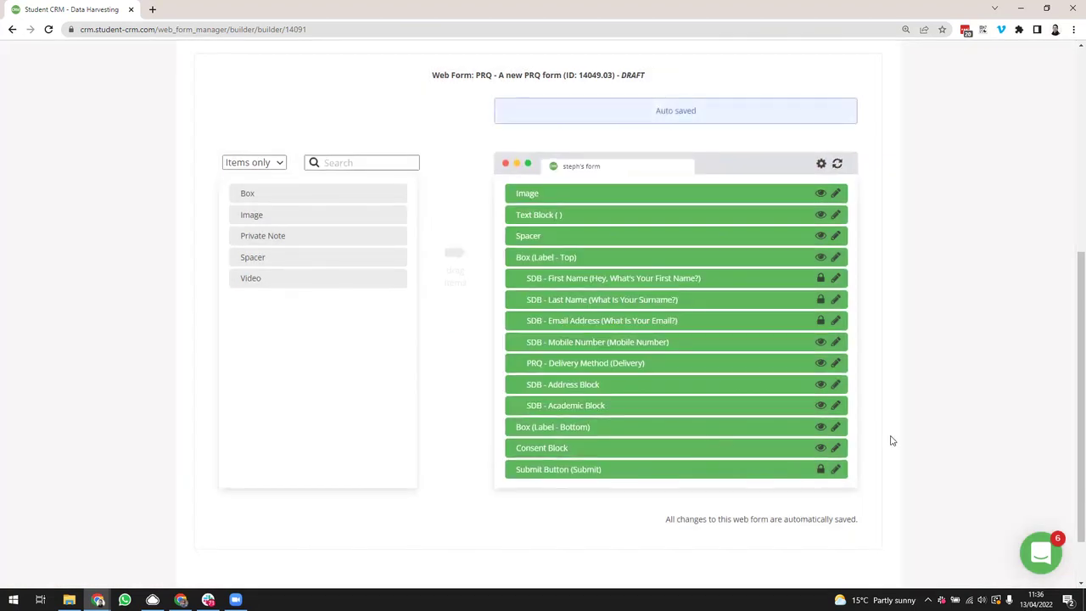
Step: Open the Preview stage and examine the Spacer's line beneath the "Order your prospectus today" heading
scroll(891, 441, "up", 4)
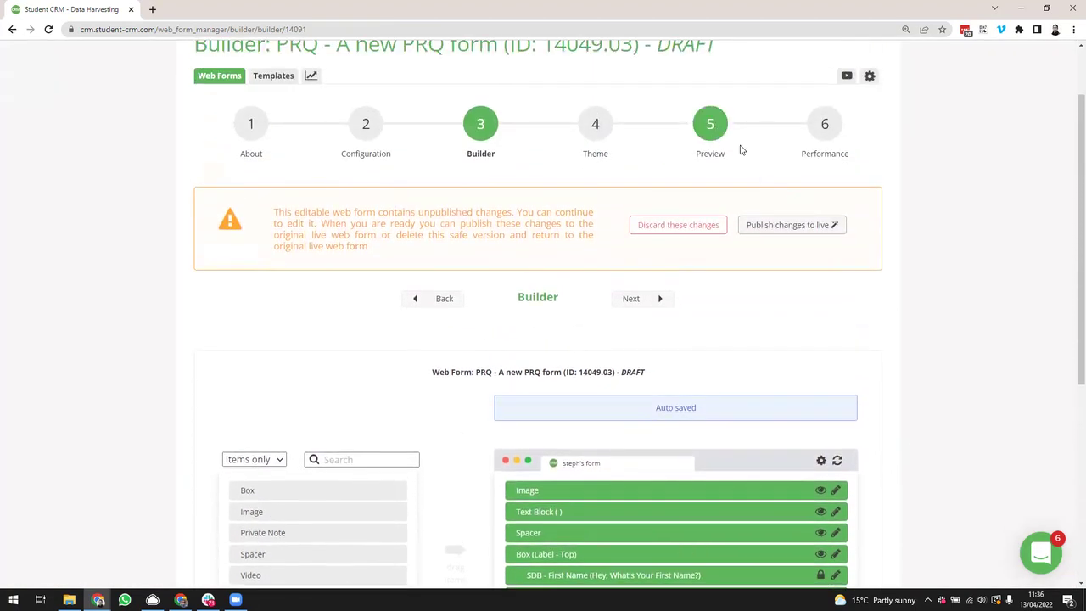
left_click(713, 132)
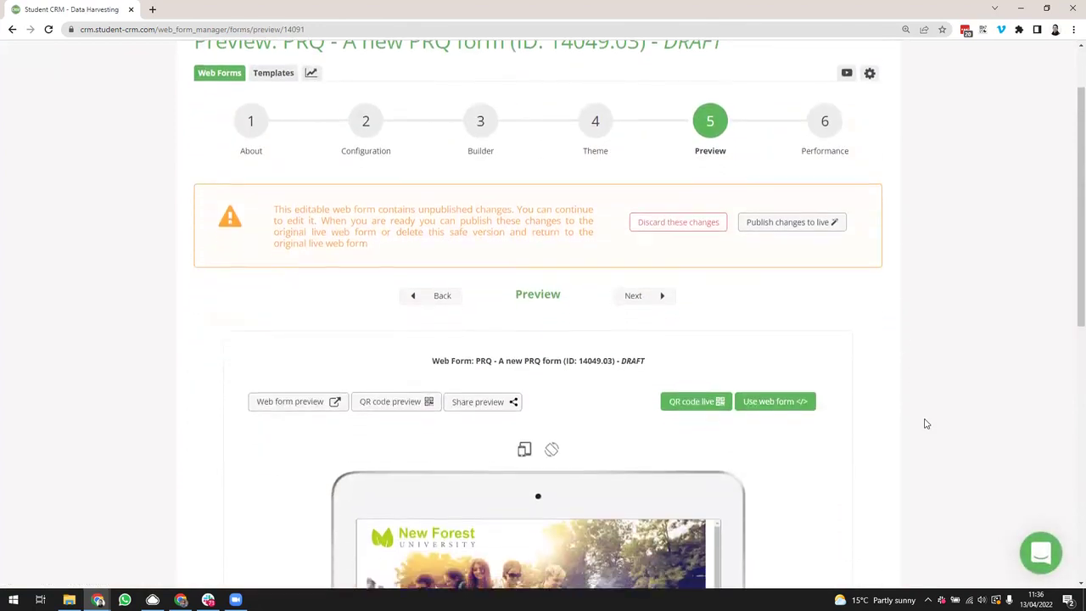
scroll(927, 424, "down", 3)
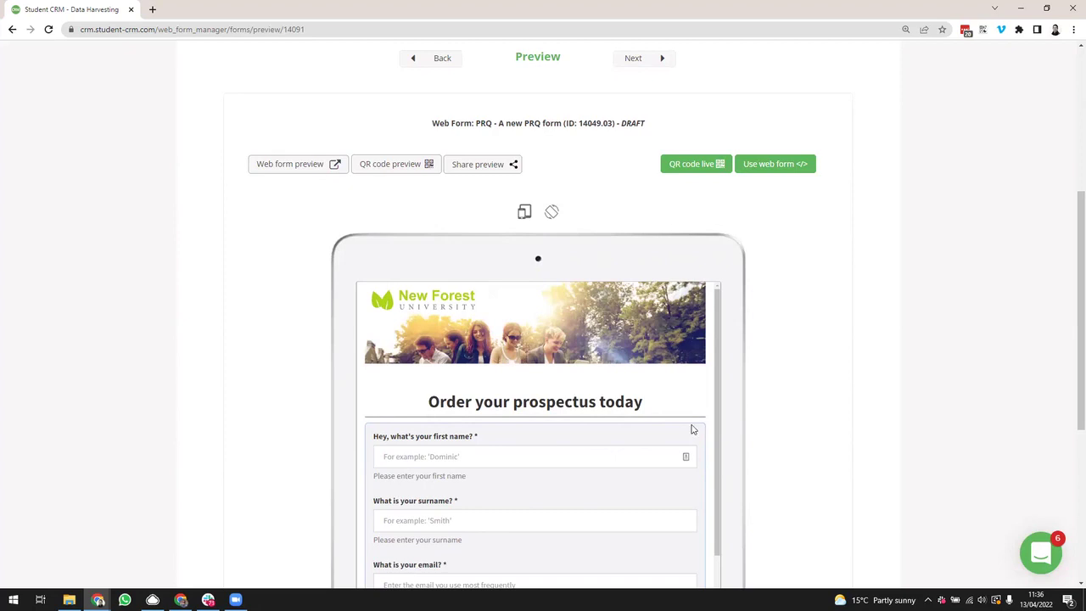
scroll(761, 472, "up", 2)
scroll(762, 473, "down", 1)
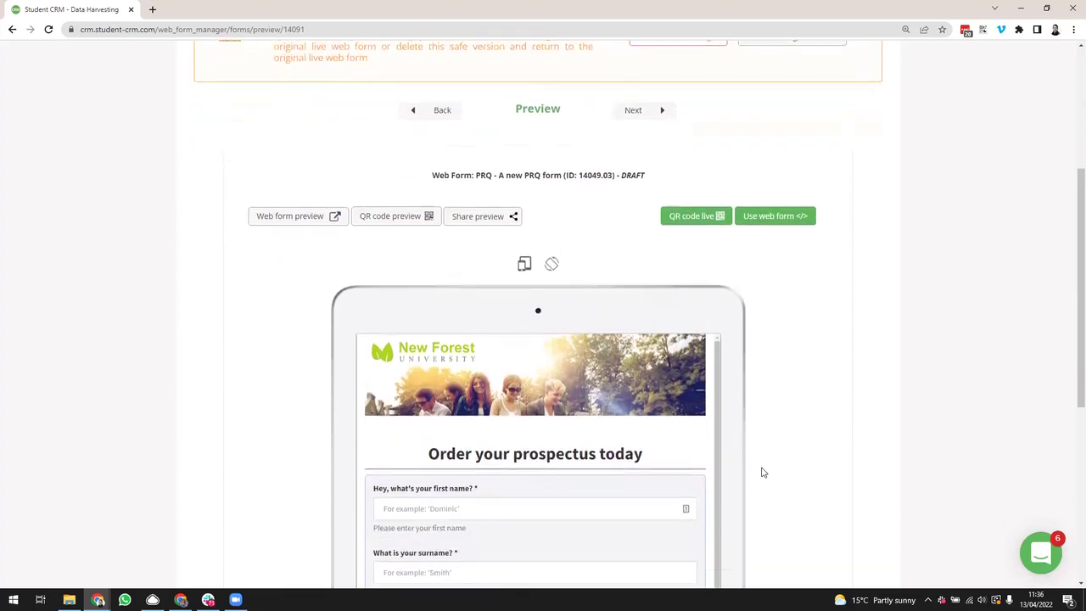
scroll(762, 473, "up", 4)
Step: Return to the Builder stage, reopen the Spacer's settings and apply them
left_click(480, 194)
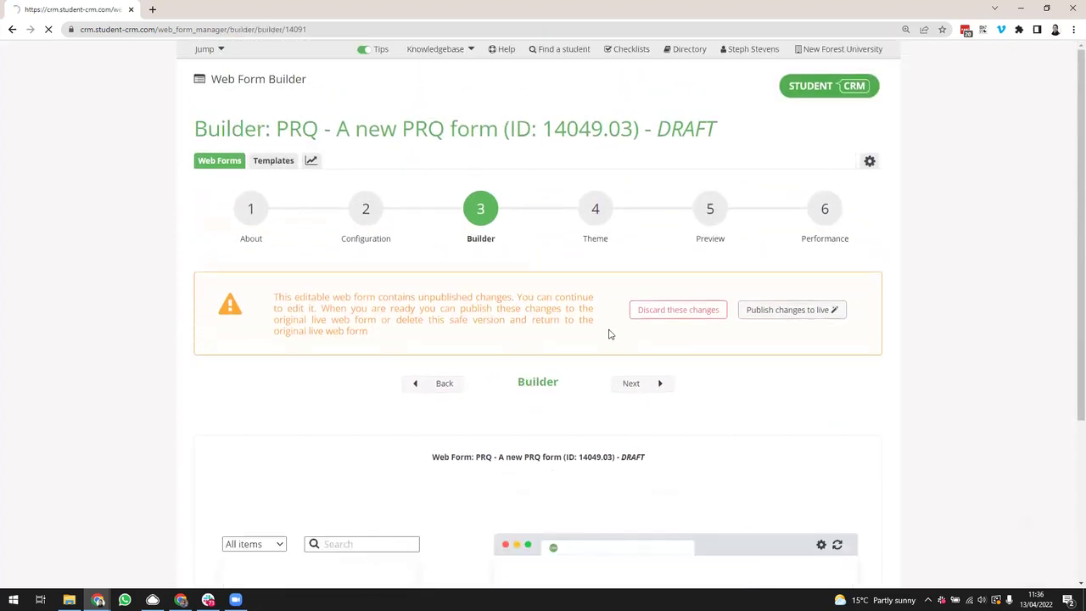
scroll(720, 407, "down", 3)
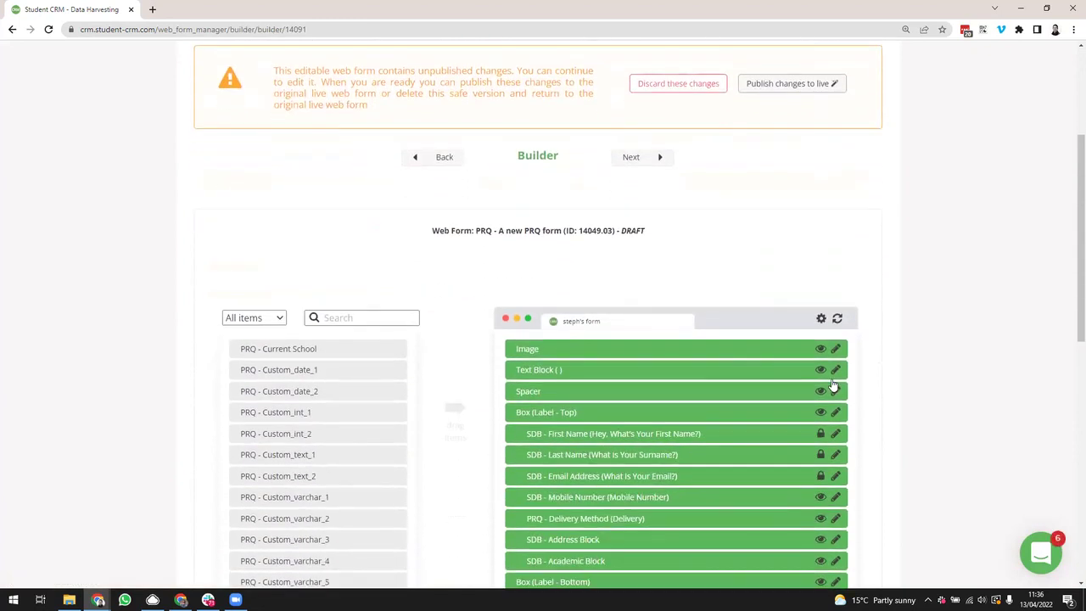
left_click(836, 390)
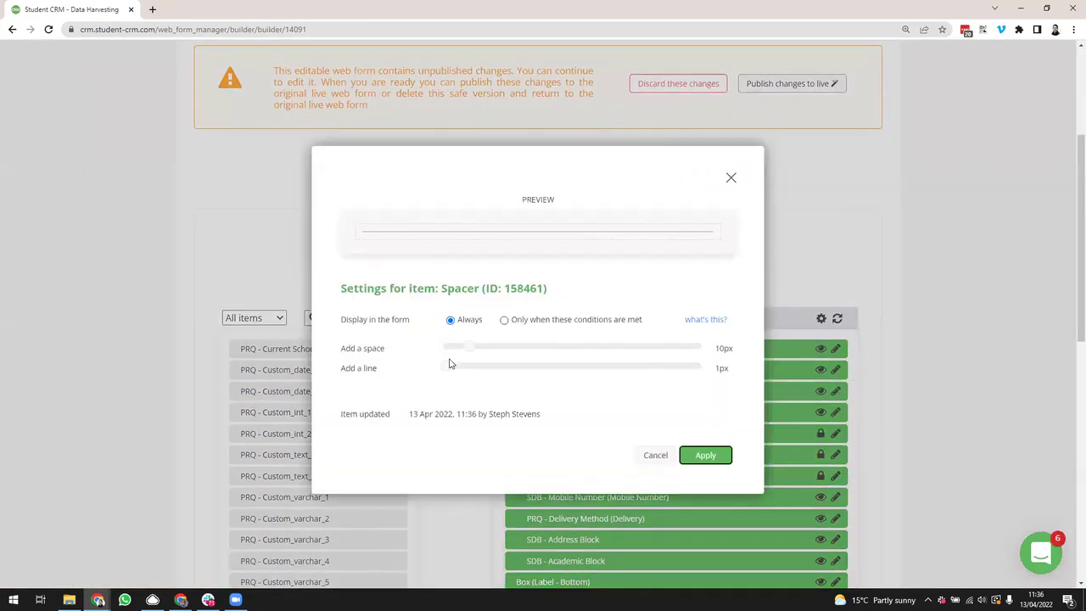
left_click(703, 453)
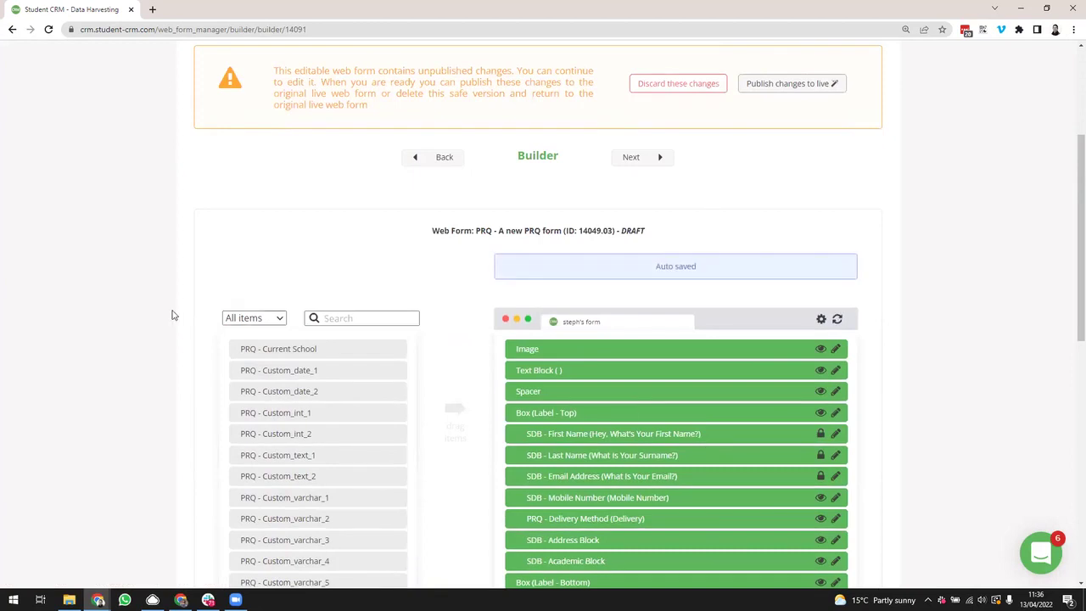
Step: Filter the available elements to items only and review the item types on offer
scroll(195, 293, "down", 1)
left_click(252, 261)
left_click(247, 273)
left_click(258, 265)
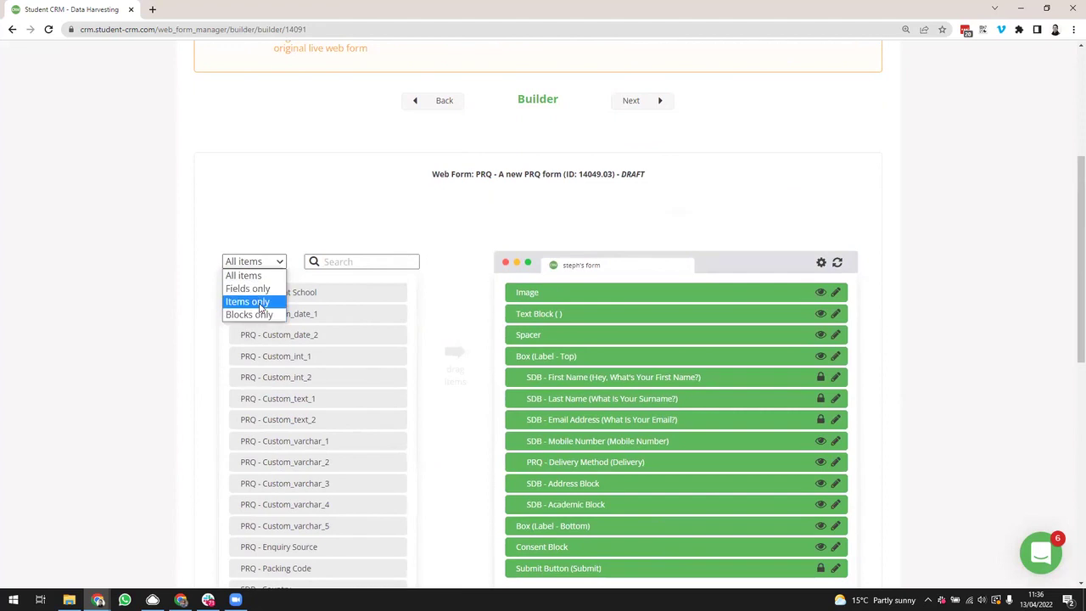
left_click(248, 303)
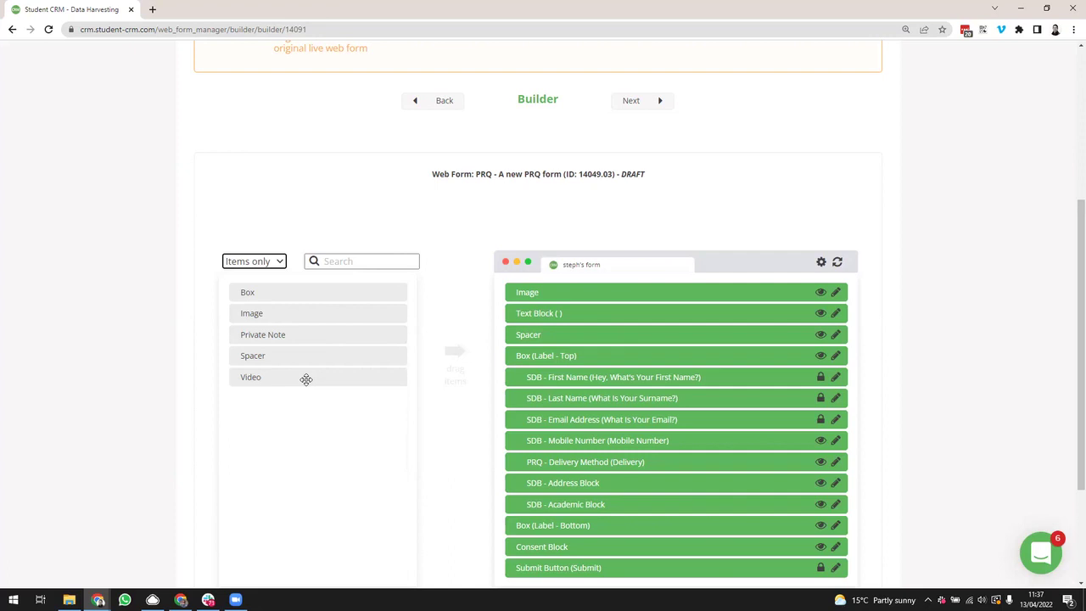
Step: Filter the available elements to blocks only, then inspect the form's existing Text Block settings and close them without changes
left_click(278, 262)
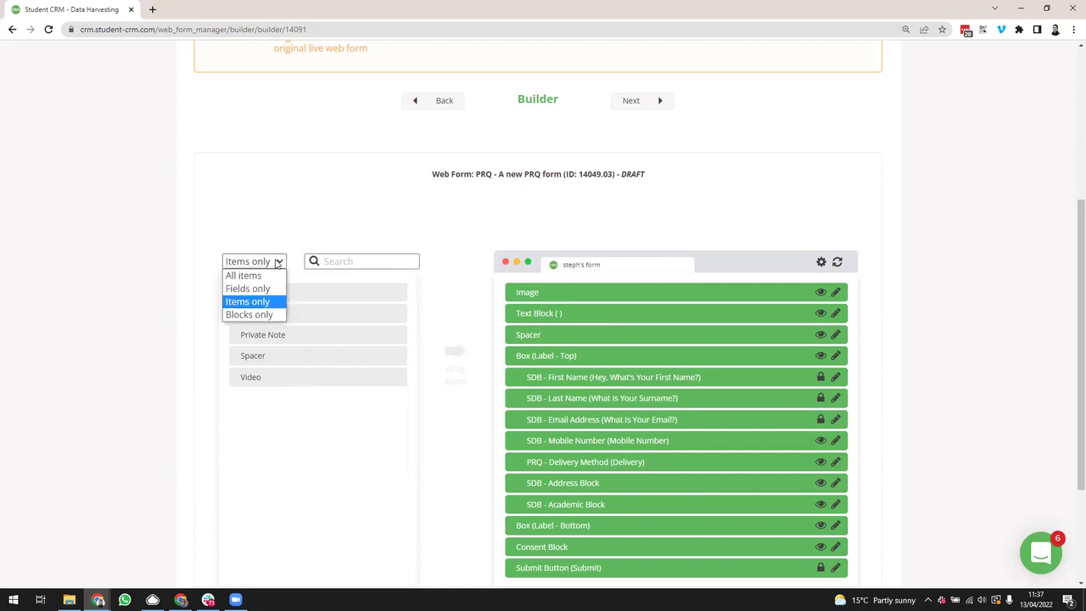
left_click(273, 315)
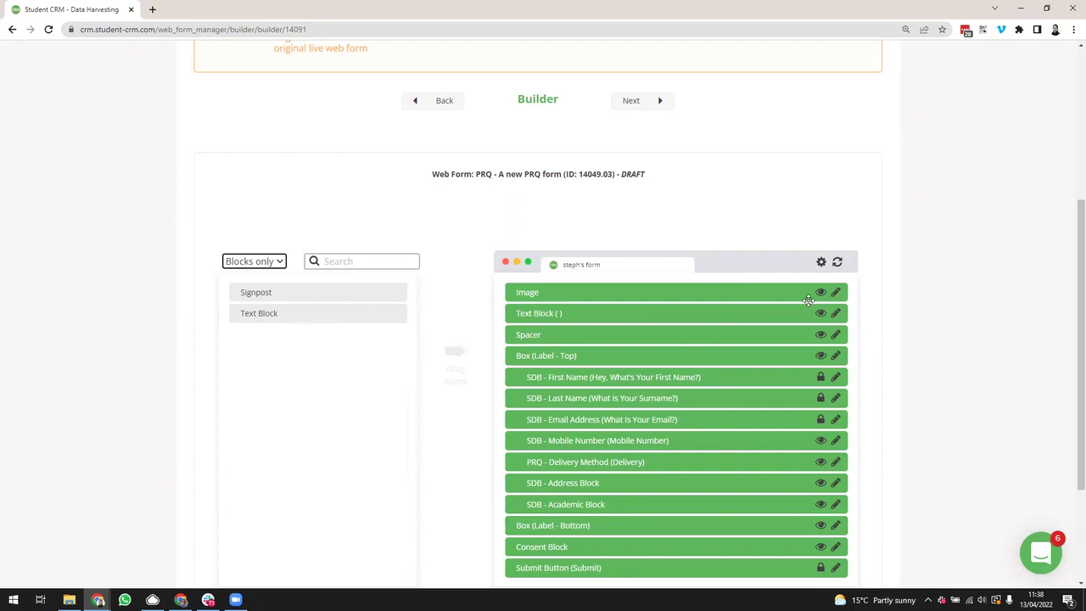
left_click(836, 313)
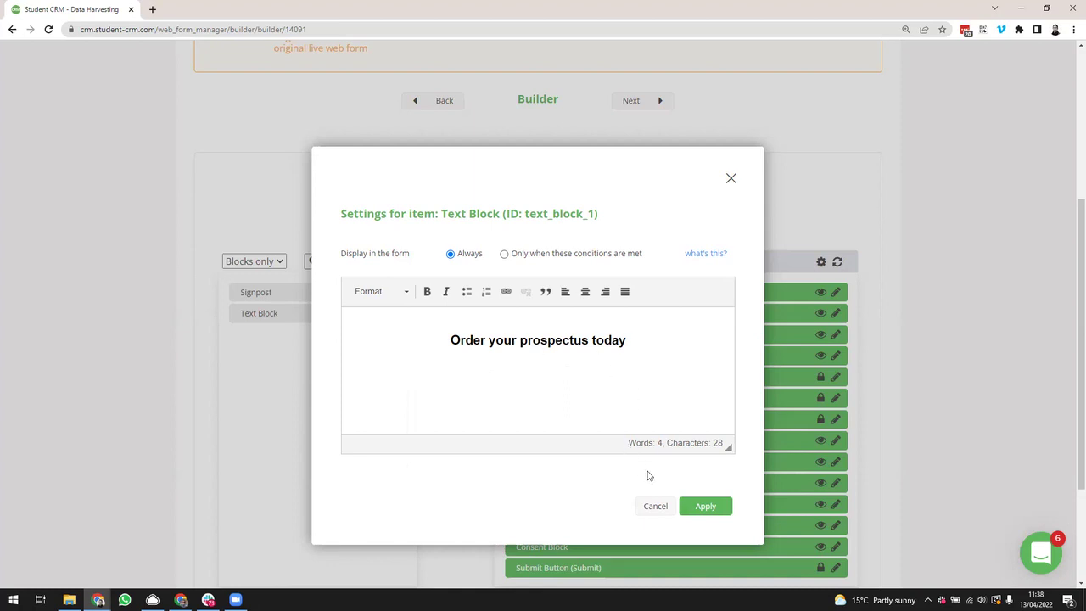
left_click(731, 178)
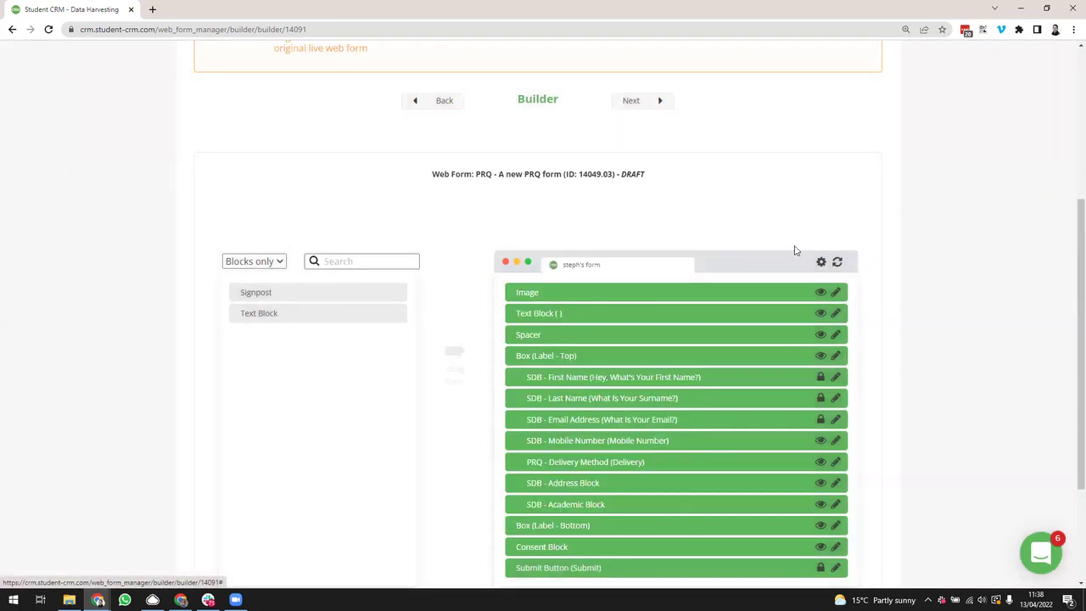
Step: Filter the available elements to fields only and examine the list of PRQ and SDB fields
left_click(283, 264)
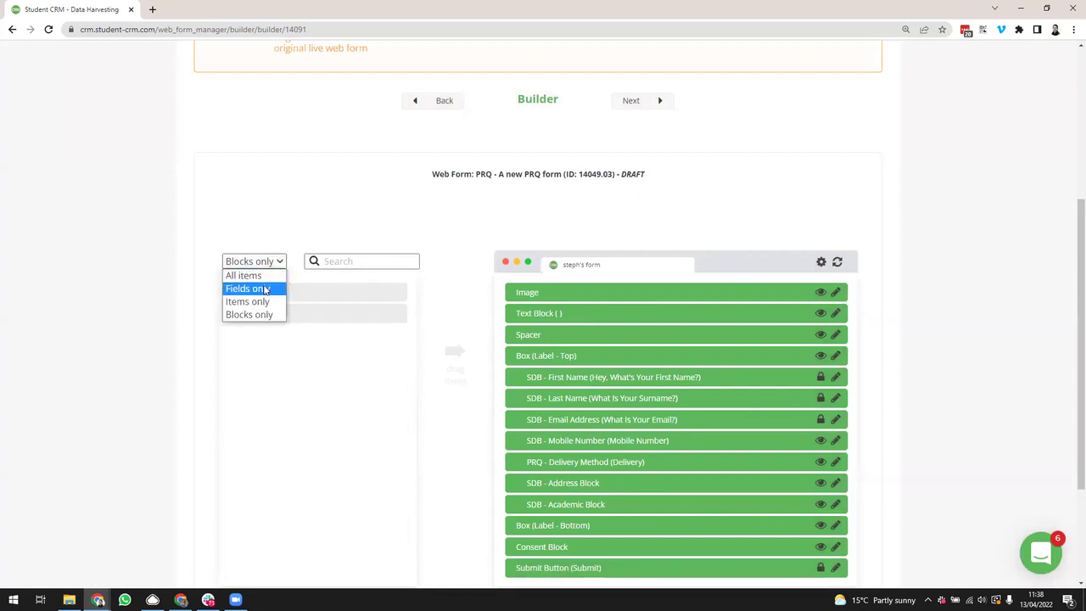
left_click(266, 290)
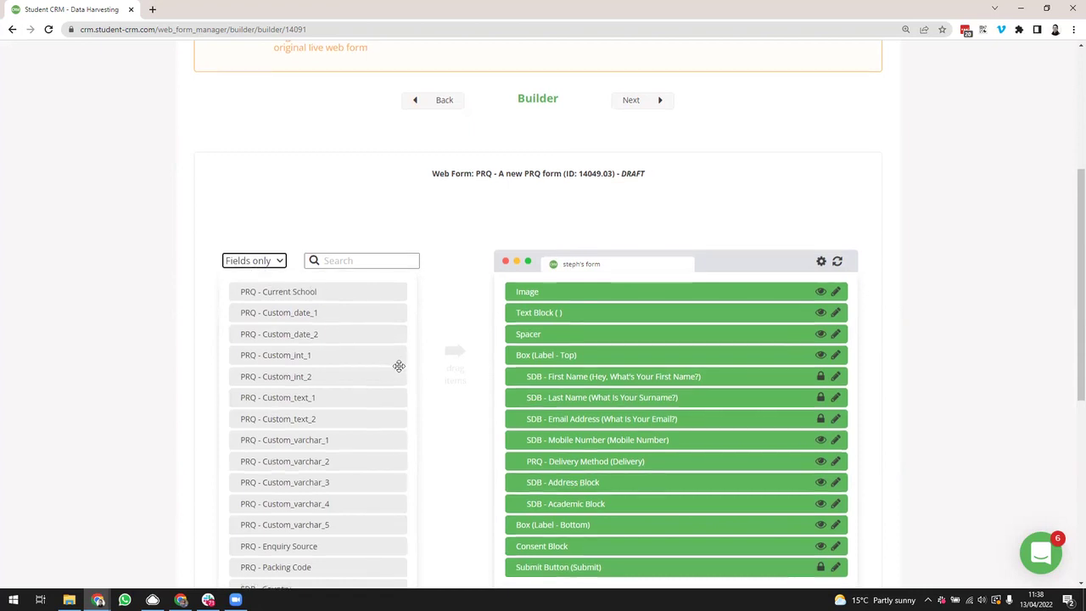
scroll(398, 366, "down", 1)
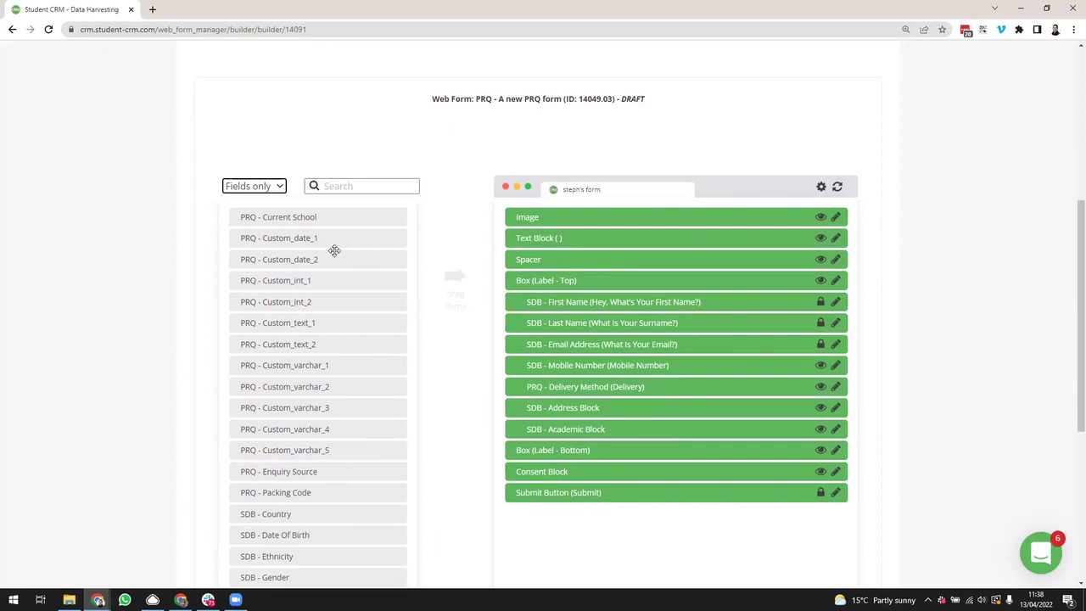
scroll(341, 452, "down", 1)
scroll(341, 454, "down", 2)
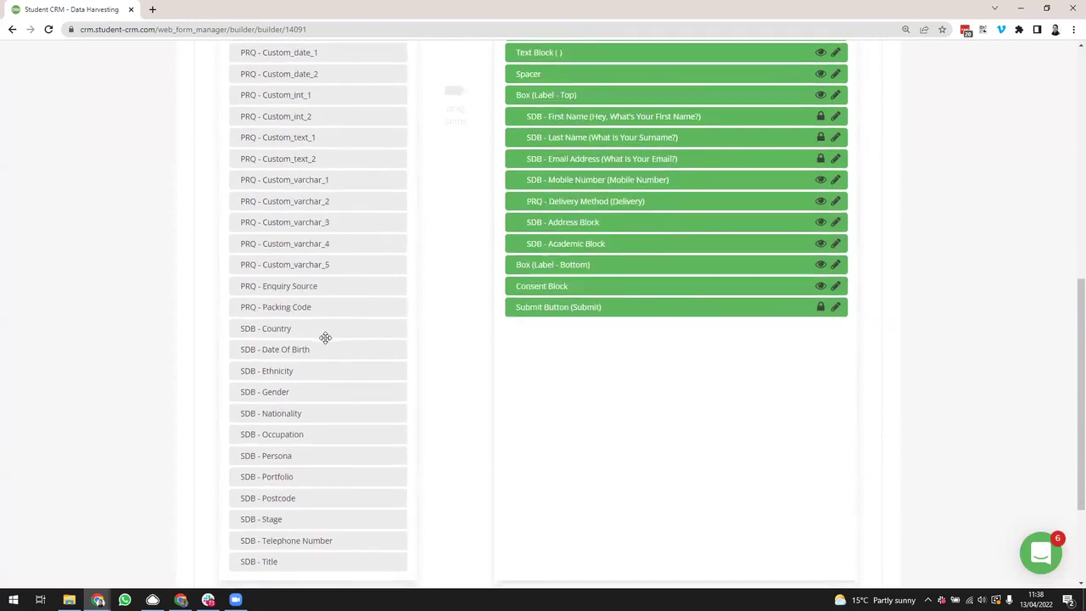
scroll(324, 335, "down", 1)
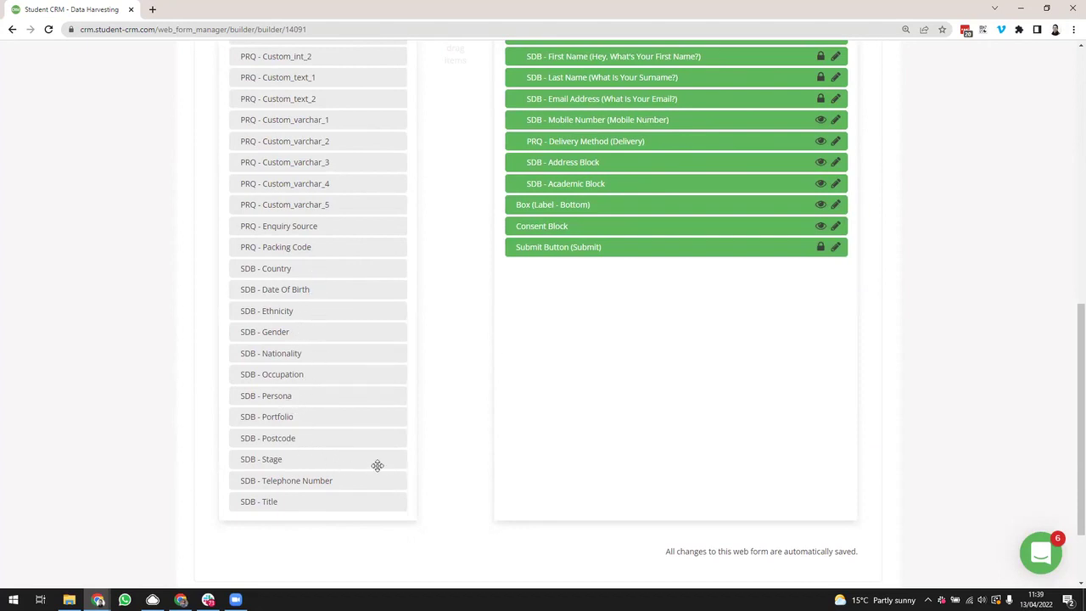
scroll(359, 474, "up", 1)
scroll(361, 474, "up", 2)
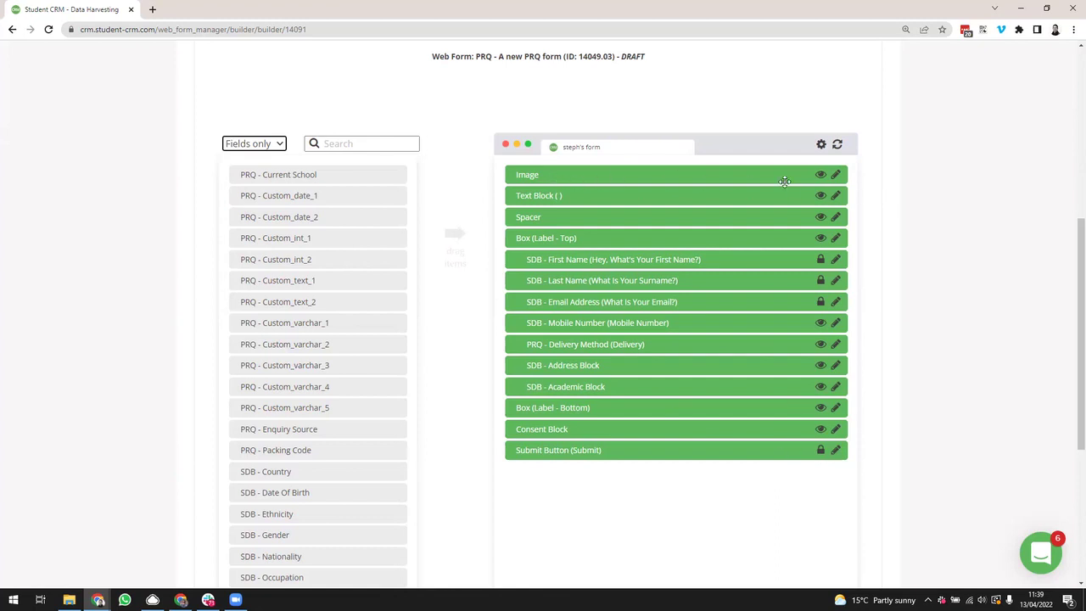
Step: Examine the form's Image item settings, including the file upload chooser, and dismiss the chooser without selecting a file
left_click(835, 175)
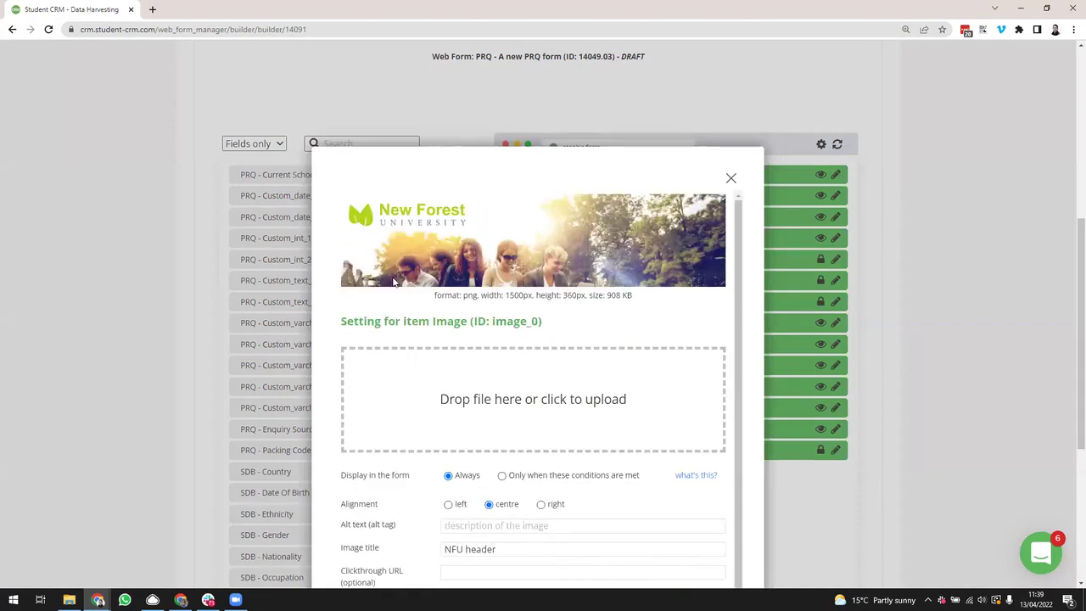
scroll(393, 283, "down", 1)
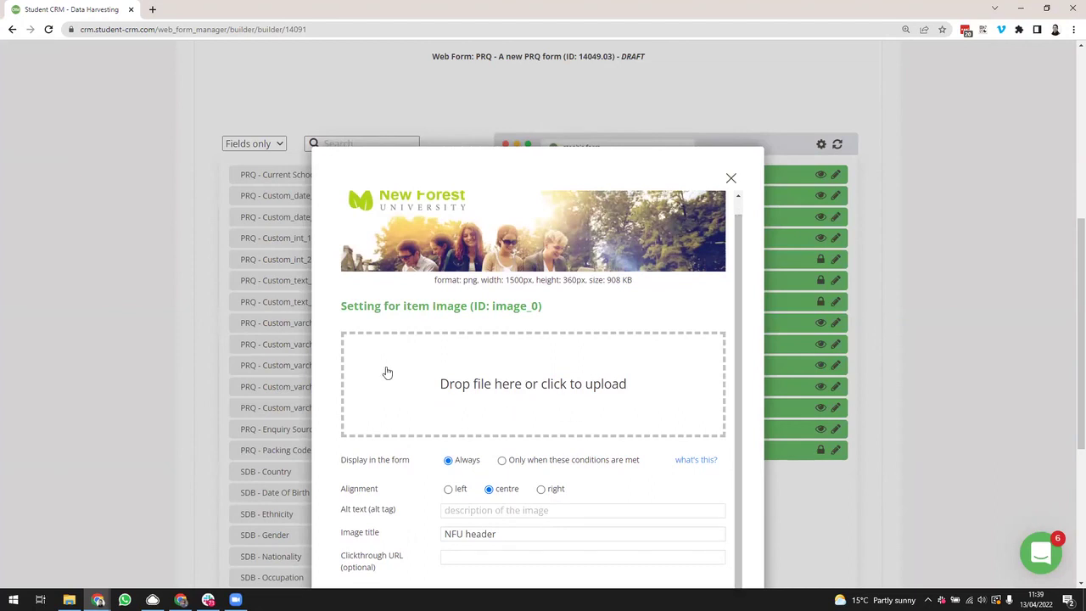
left_click(547, 397)
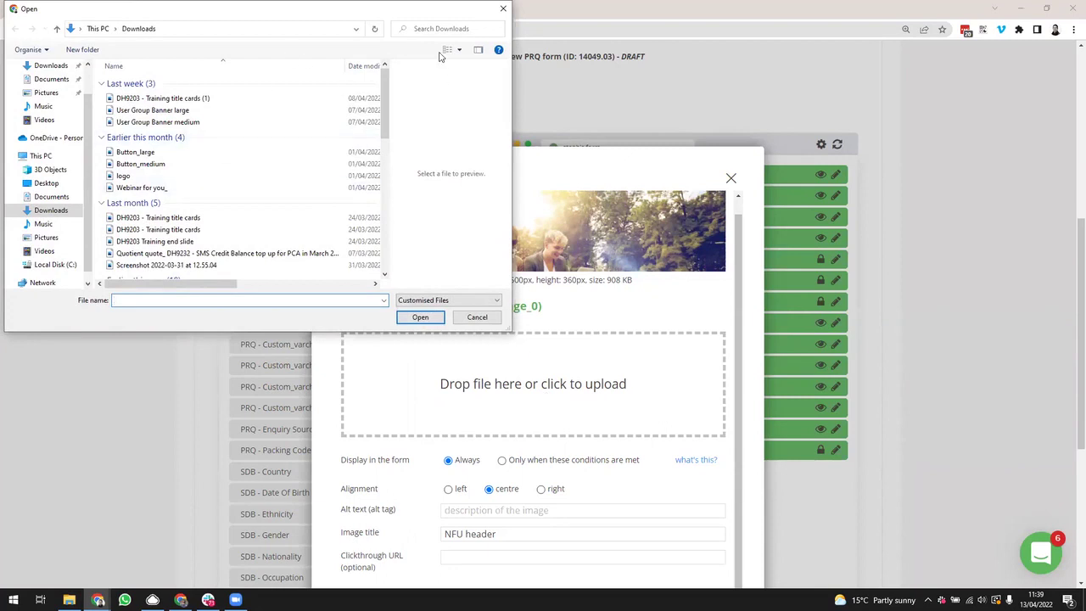
left_click(503, 8)
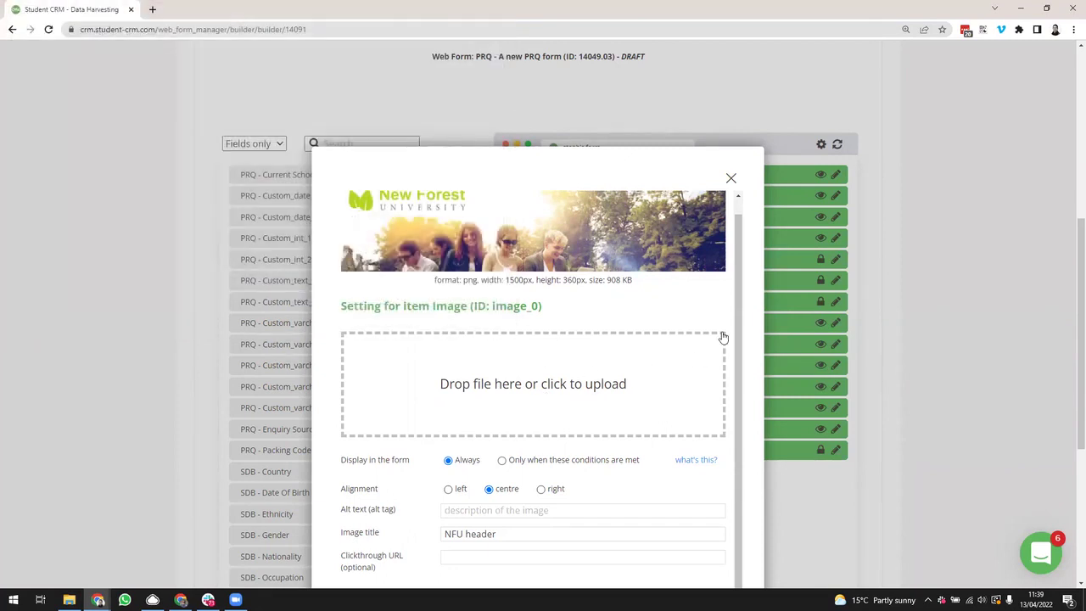
scroll(658, 356, "down", 2)
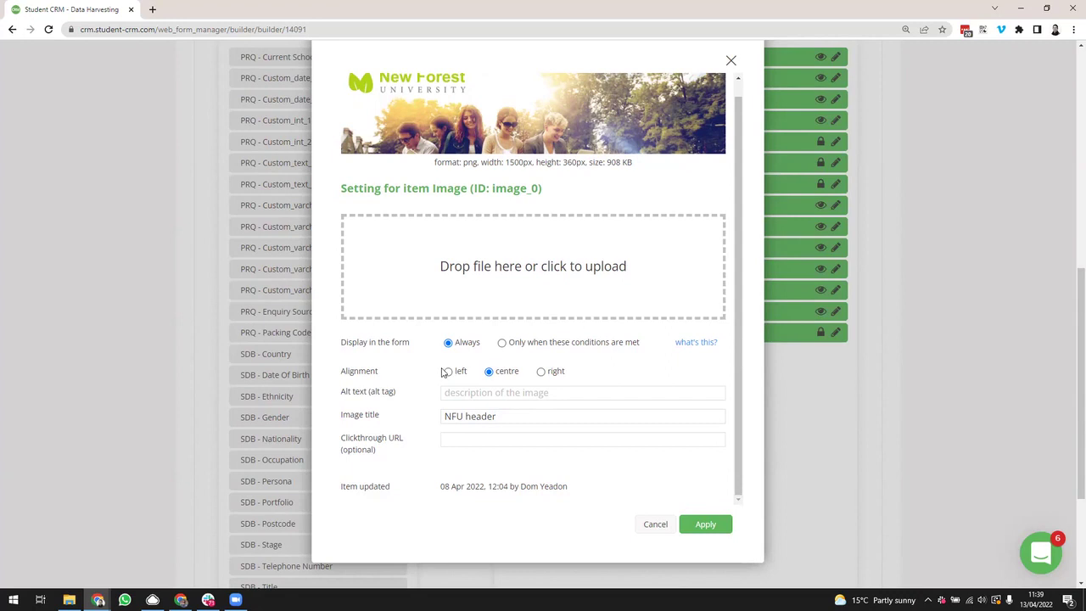
scroll(586, 433, "up", 1)
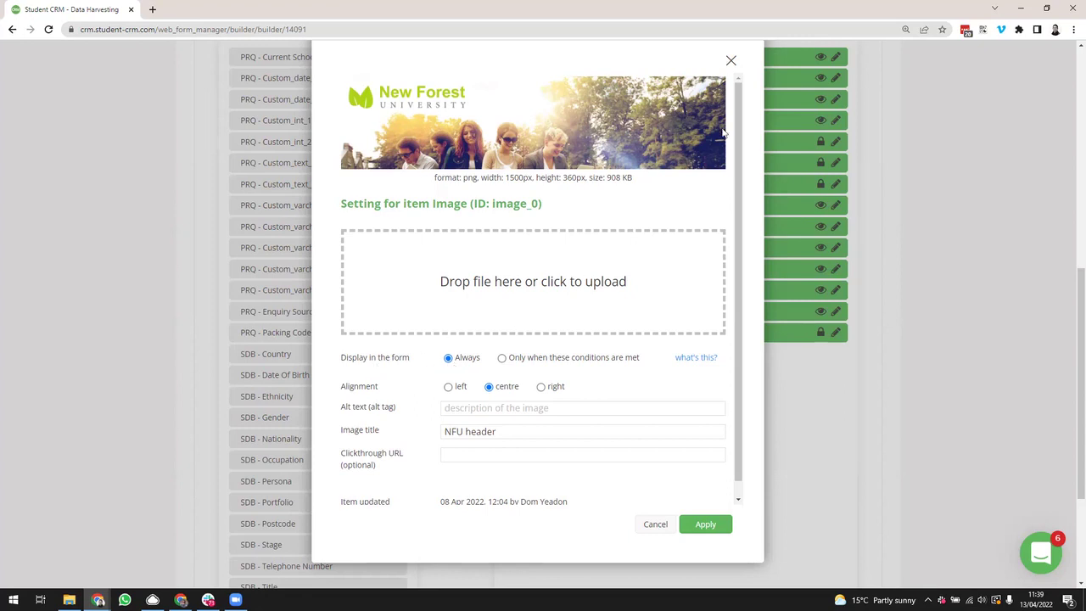
Step: Set the Image to display only when all conditions are met and add a condition
left_click(502, 358)
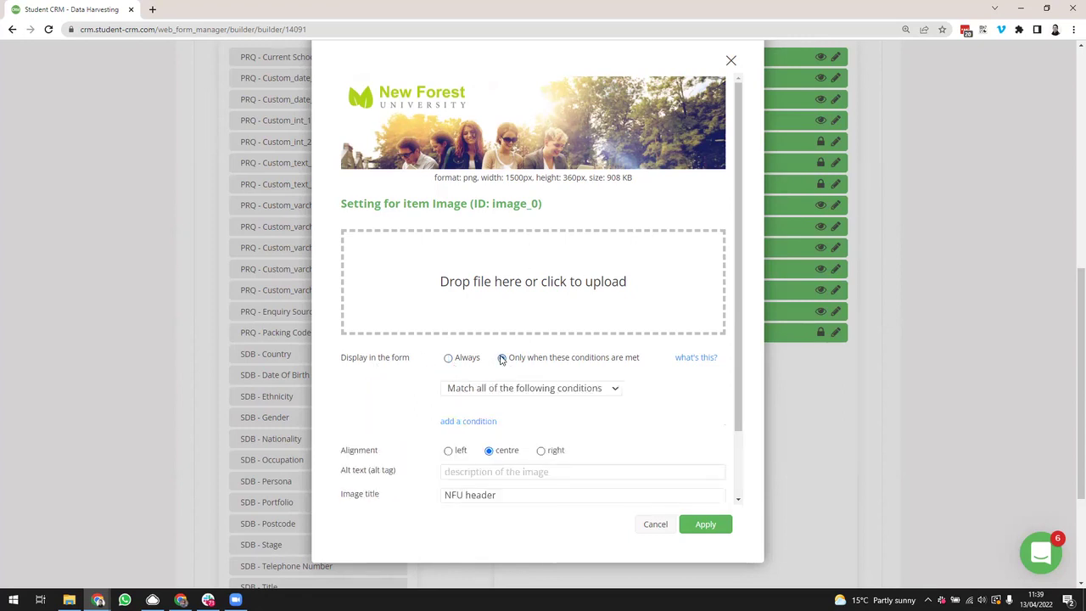
left_click(514, 389)
left_click(672, 397)
left_click(595, 391)
left_click(651, 395)
left_click(484, 419)
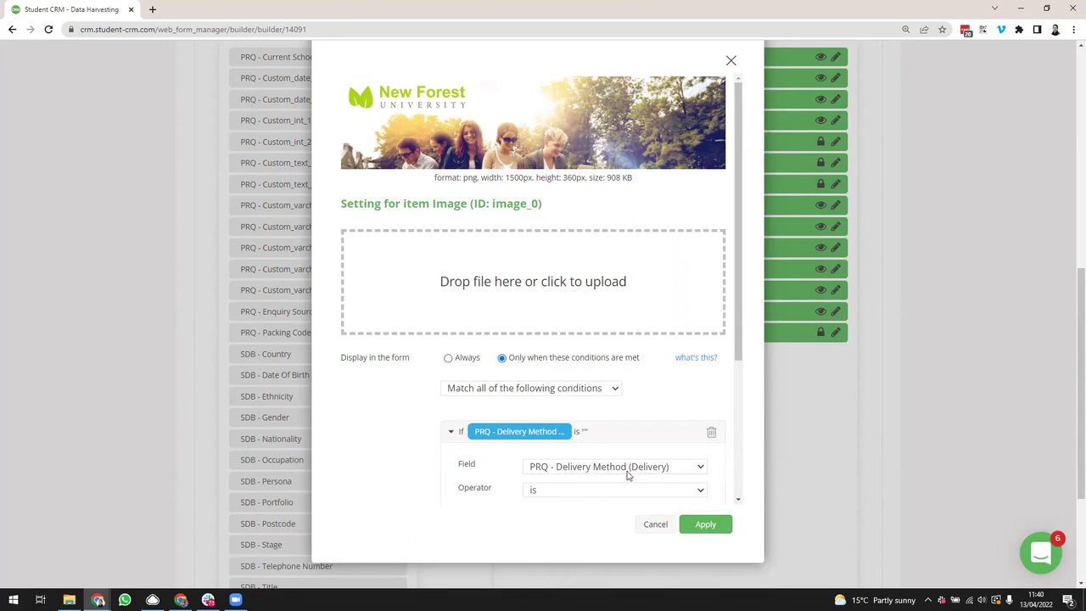
scroll(736, 356, "down", 1)
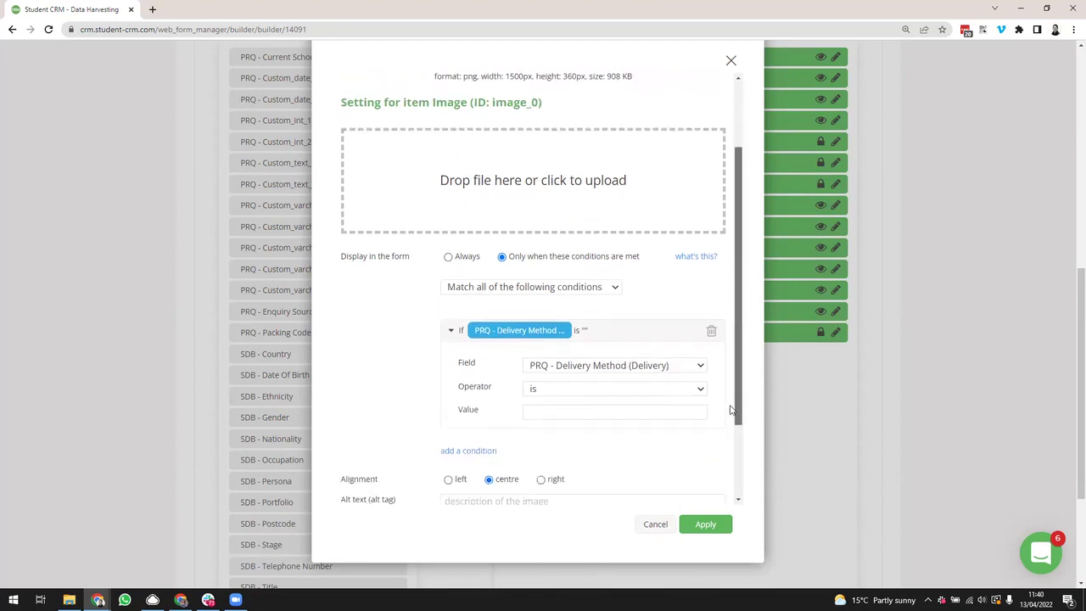
Step: Try First Name and Email Address as the condition's field, then set it back to PRQ - Delivery Method with an empty value
left_click(585, 366)
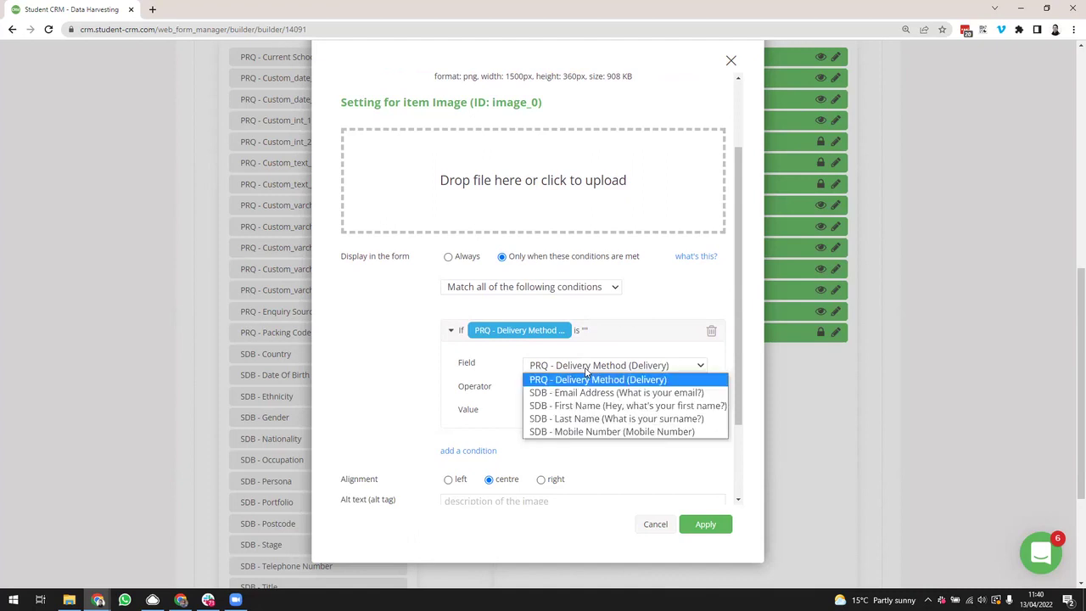
left_click(585, 405)
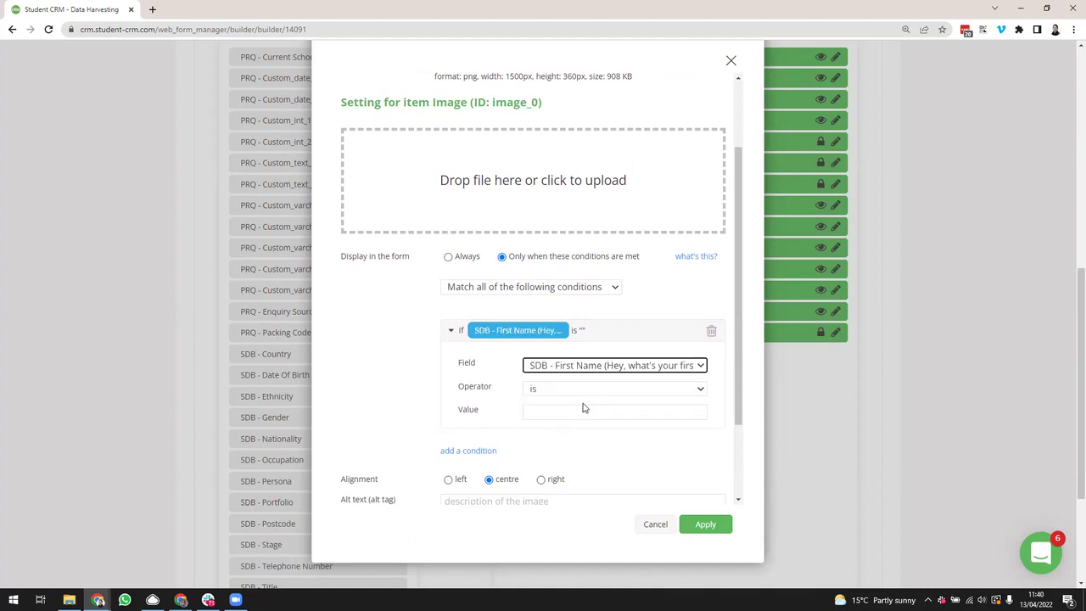
left_click(575, 412)
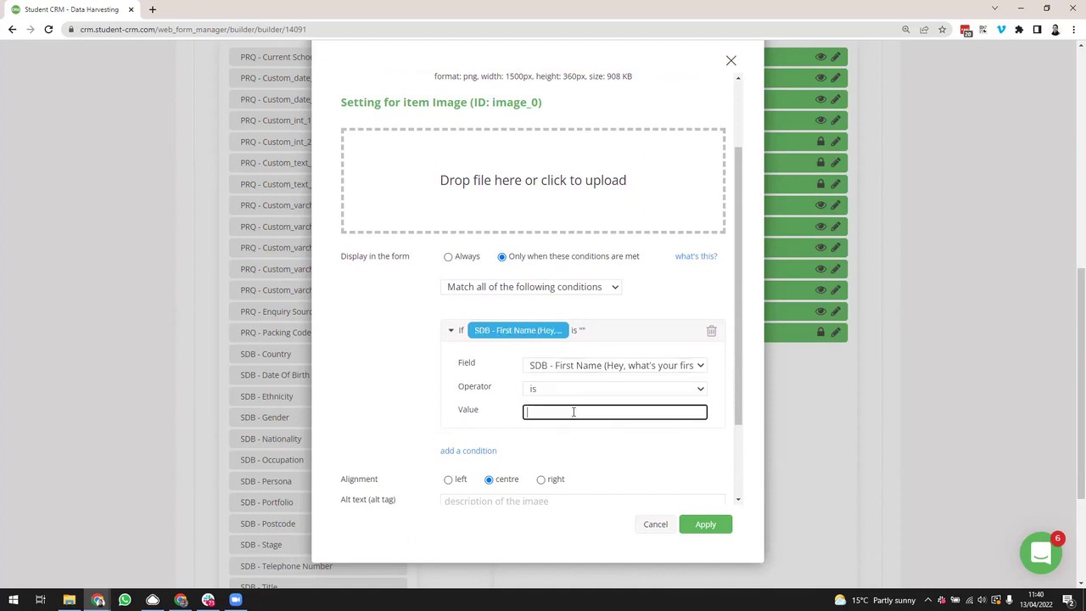
left_click(601, 367)
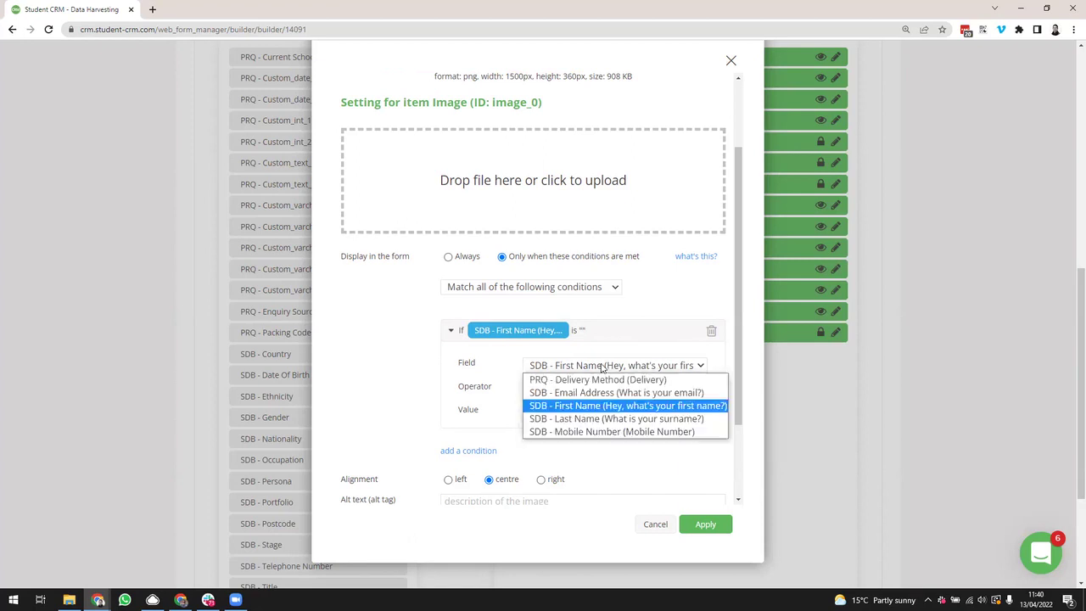
left_click(599, 392)
left_click(602, 367)
left_click(594, 378)
left_click(563, 412)
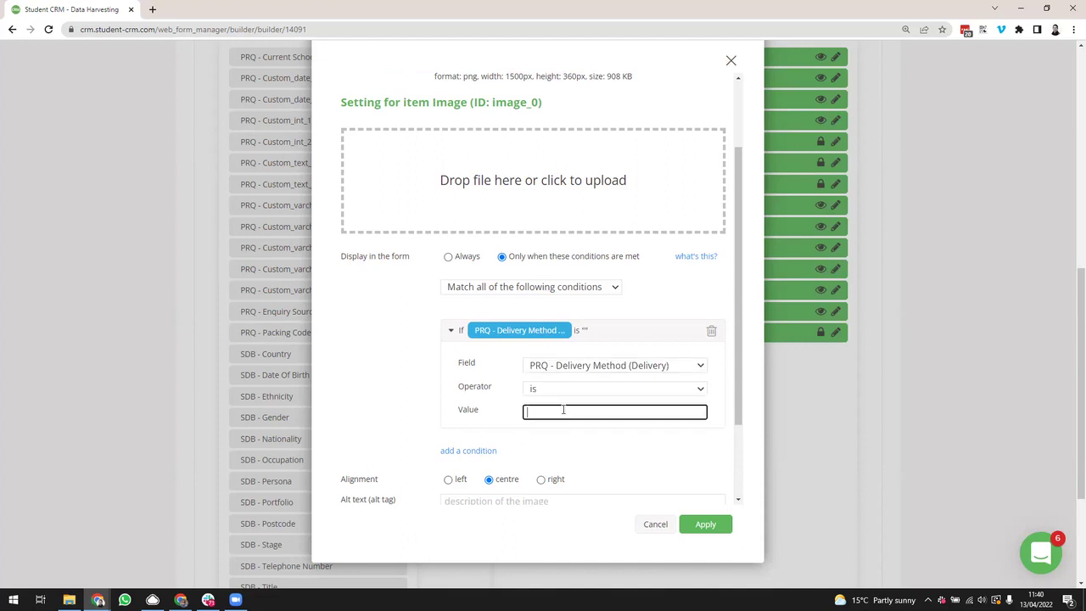
type("p")
key("BackSpace")
Step: Delete the Image's display condition and close its settings without applying
left_click(712, 331)
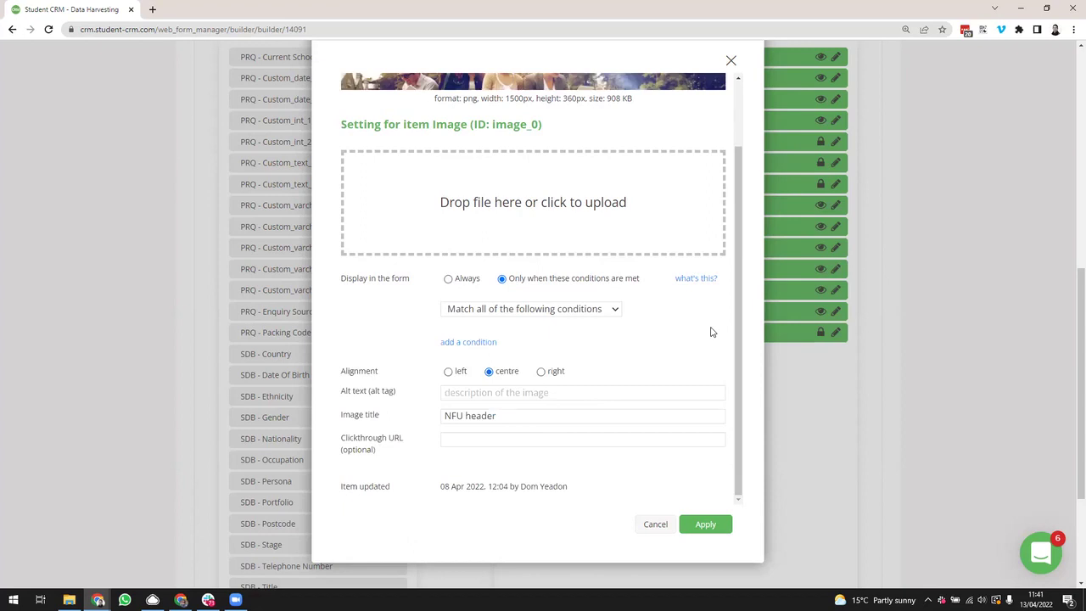
scroll(699, 226, "up", 2)
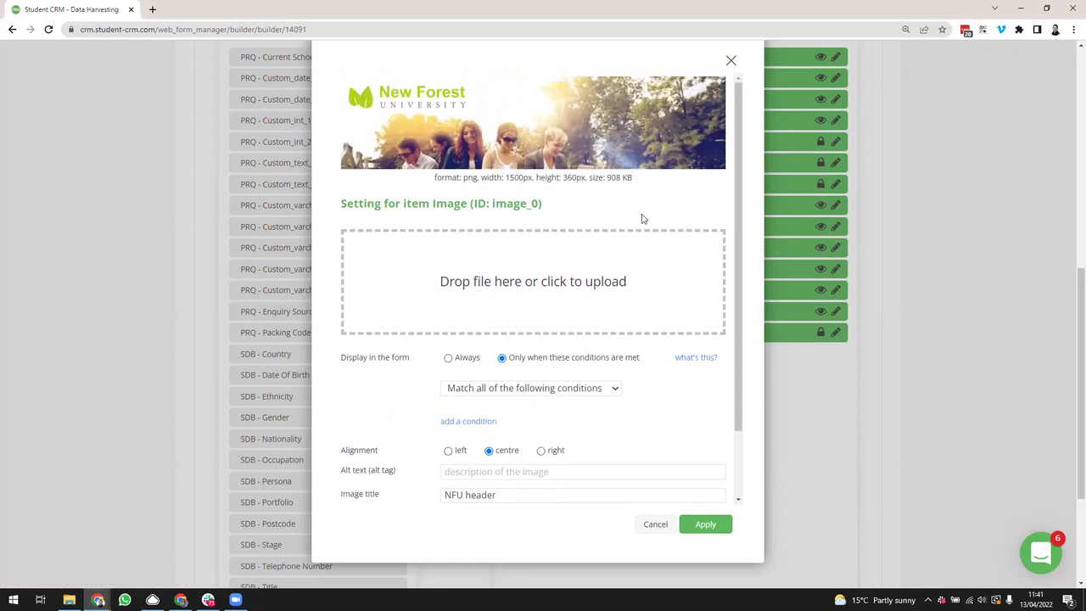
scroll(691, 211, "up", 2)
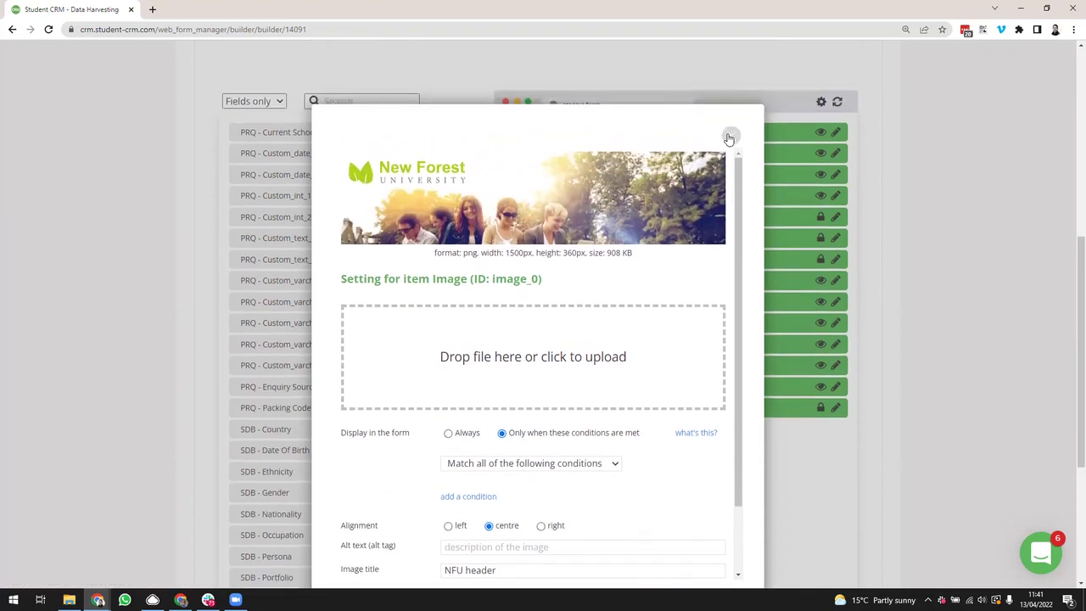
left_click(730, 135)
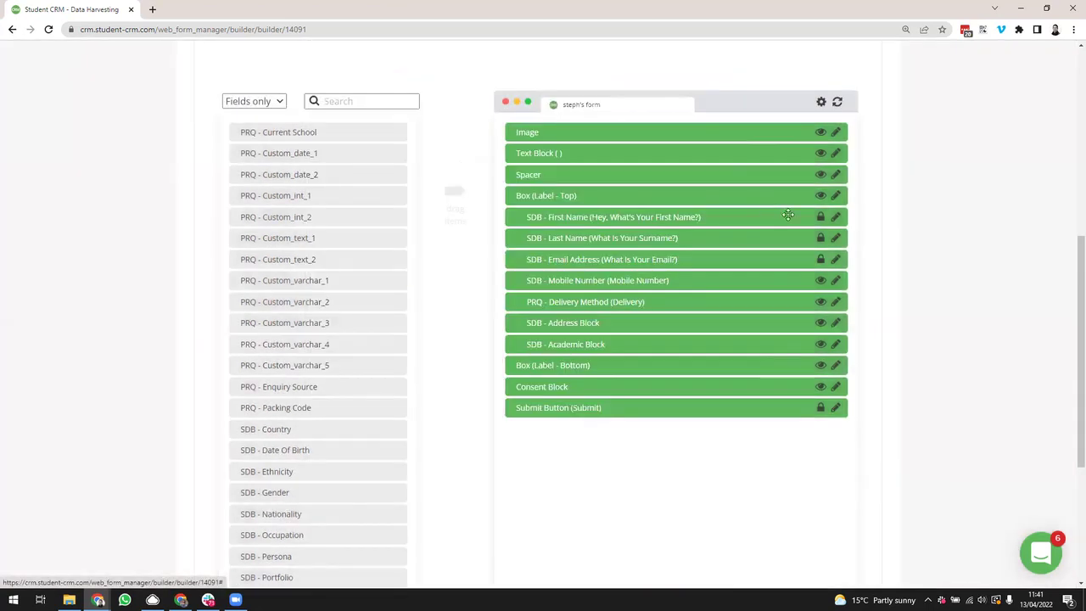
Step: Inspect the Text Block's settings and close them without changes
left_click(836, 153)
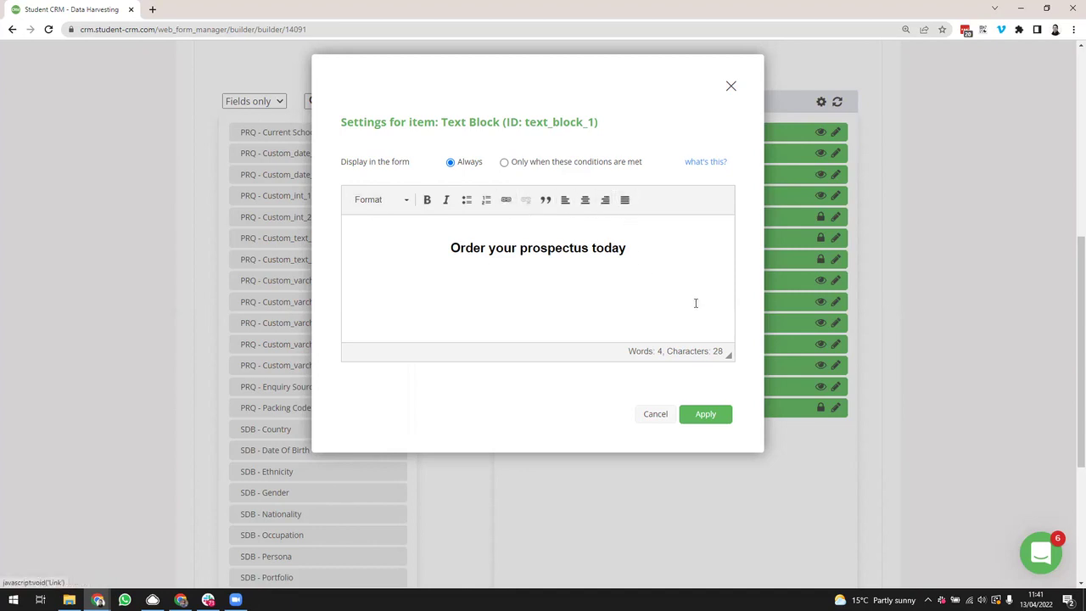
left_click(729, 87)
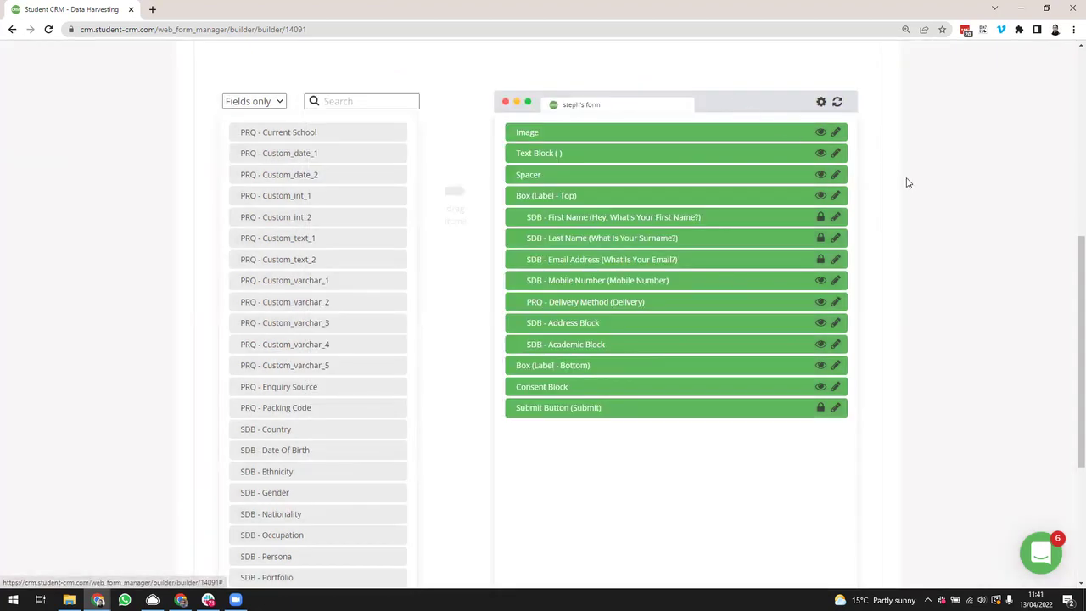
Step: In the Box (Label - Top) settings, adjust the rounded corners to about one fifth of the range
left_click(836, 196)
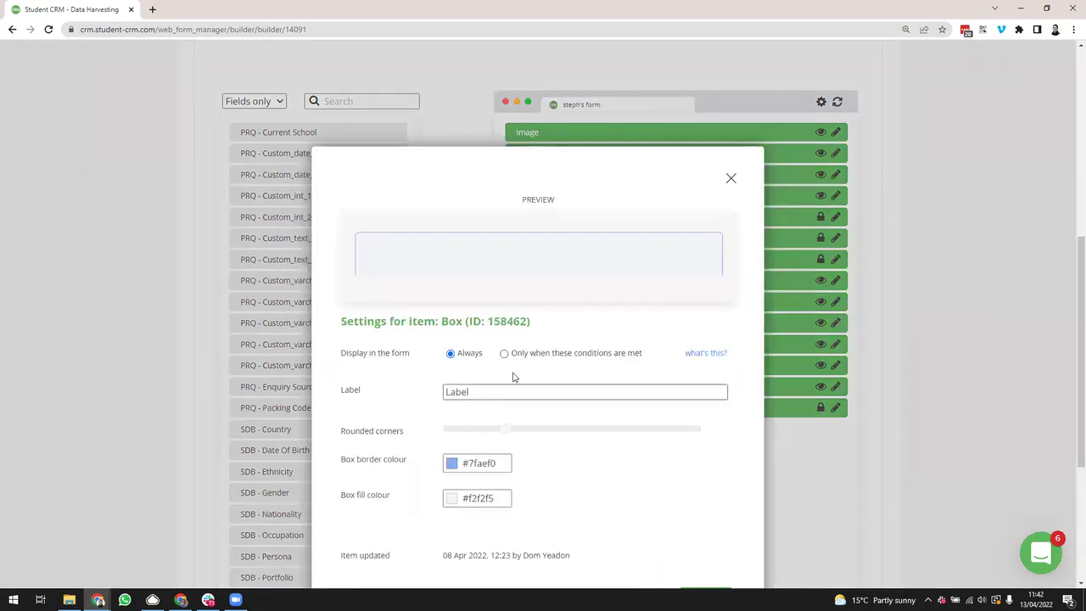
scroll(515, 376, "down", 2)
left_click(445, 303)
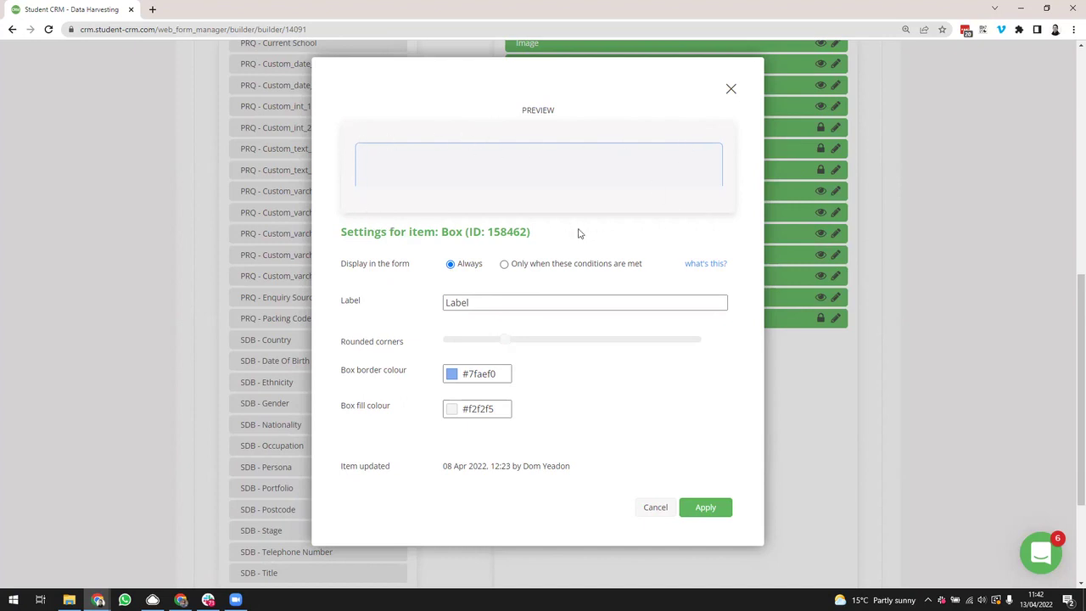
left_click_drag(507, 339, 606, 342)
left_click_drag(524, 342, 495, 341)
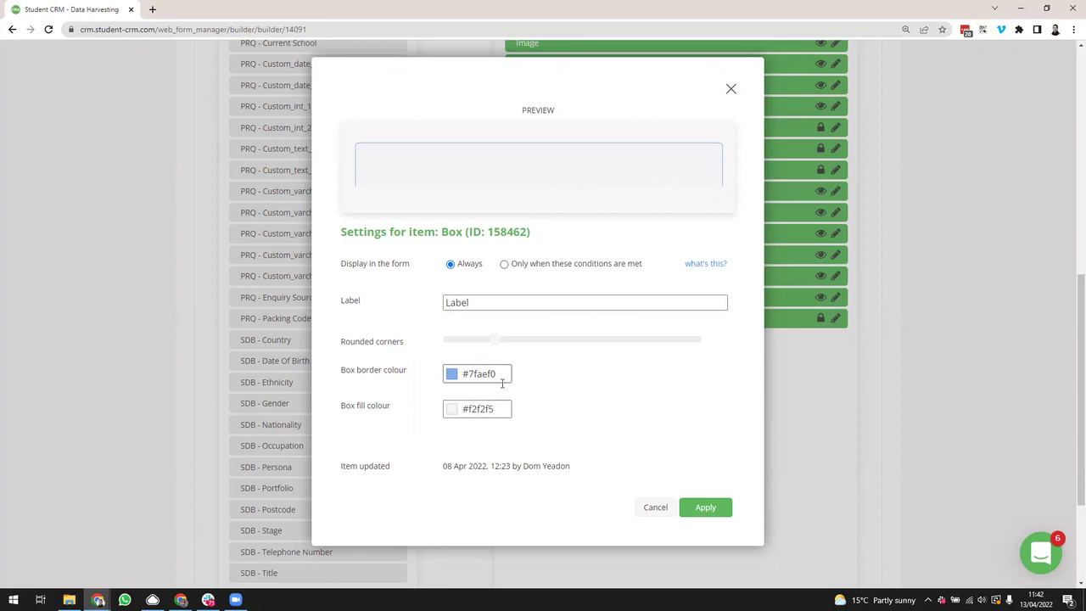
Step: Set the box border colour to #b4cbf0 and apply the box settings
left_click(454, 374)
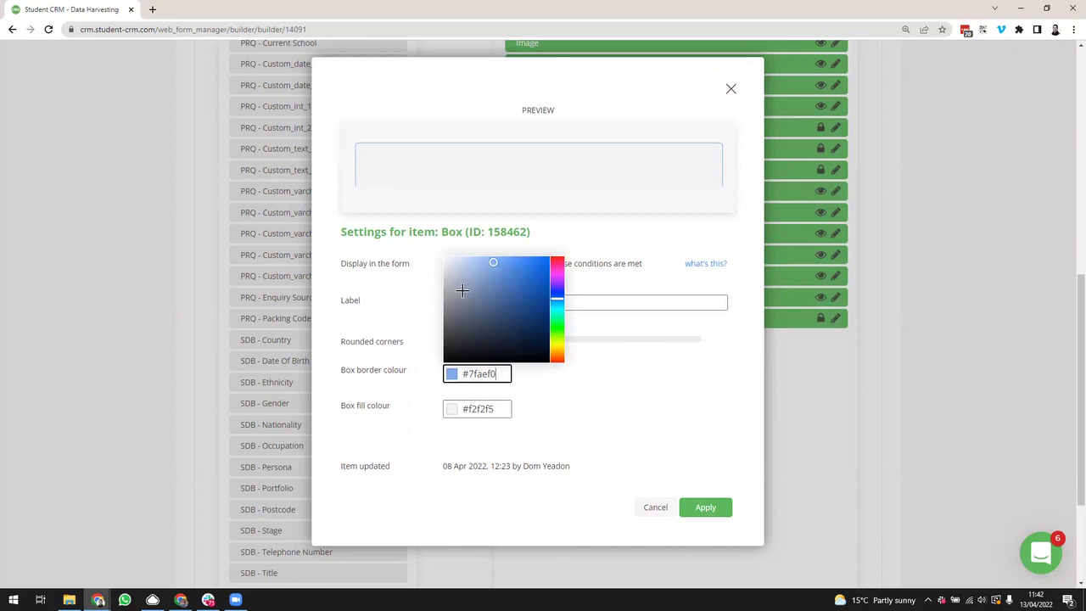
left_click(470, 264)
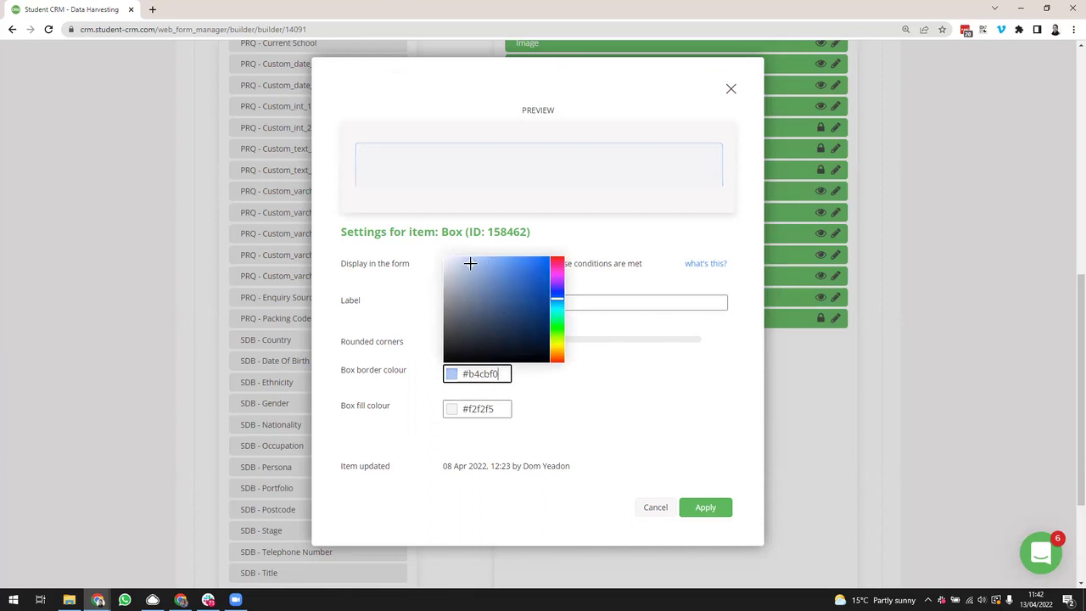
left_click(631, 396)
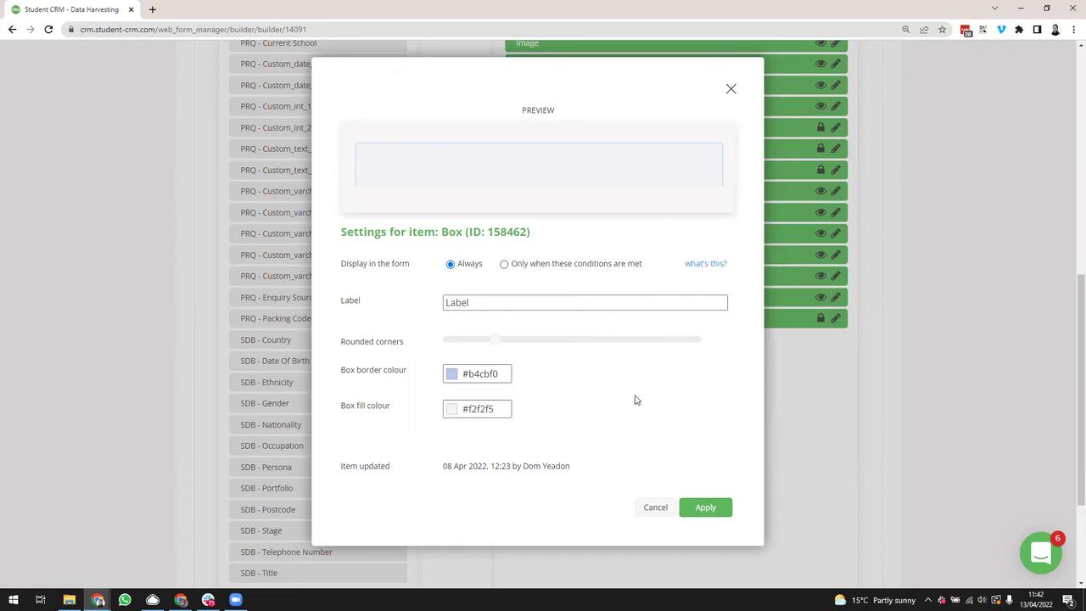
left_click(704, 506)
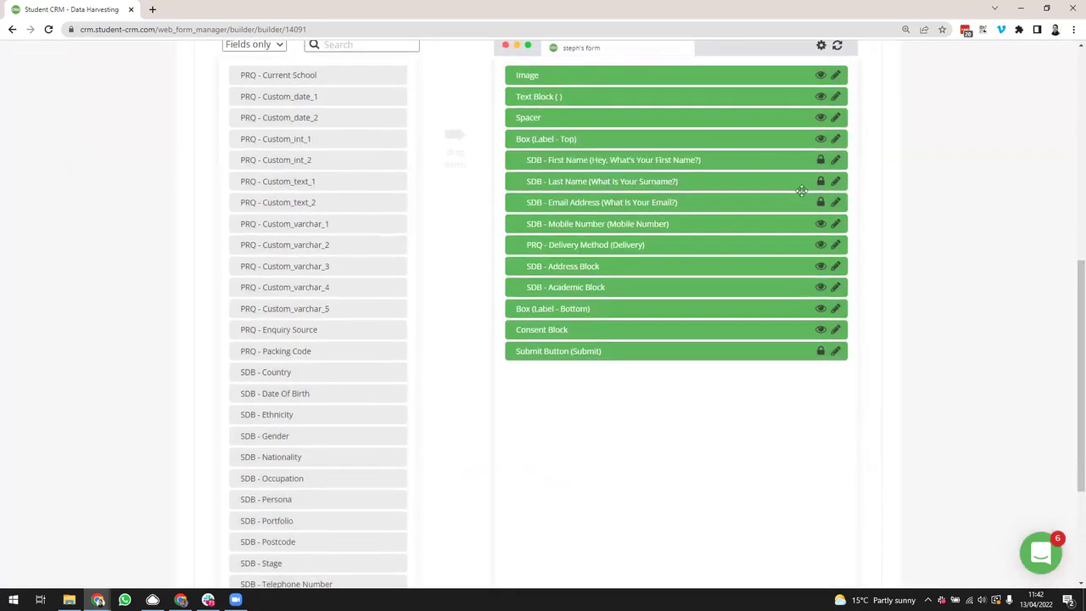
Step: Compare the settings of Box (Label - Top) and Box (Label - Bottom), closing each without changes
left_click(836, 139)
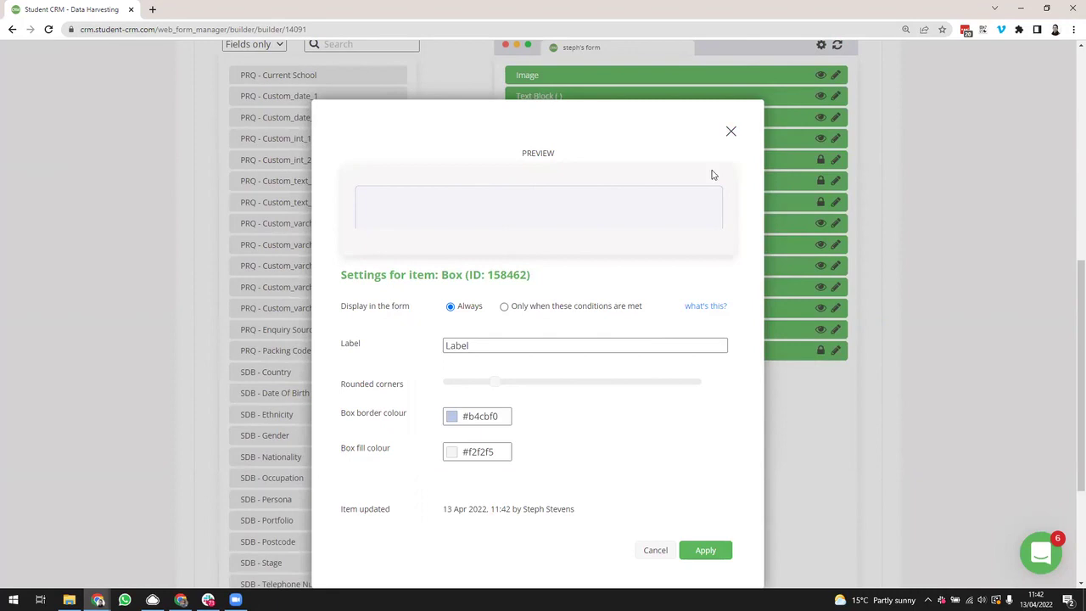
left_click(730, 132)
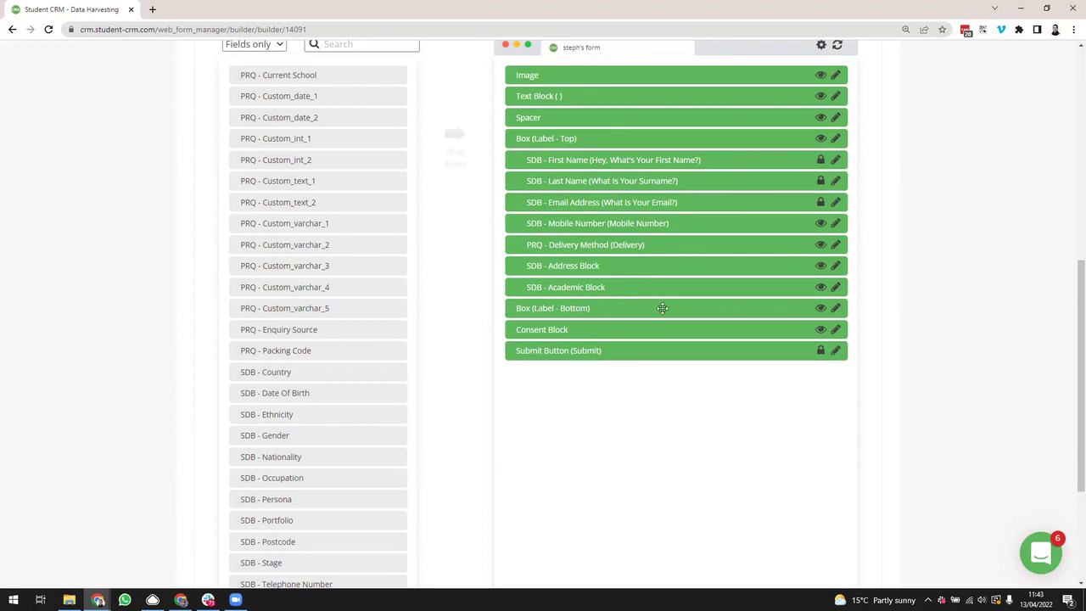
left_click(837, 308)
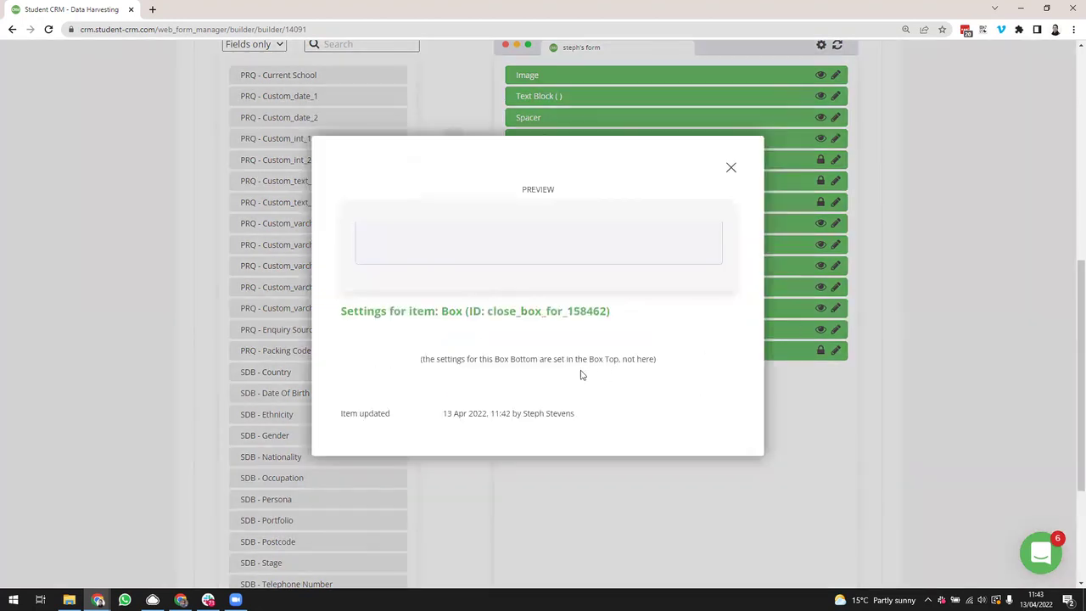
left_click(731, 168)
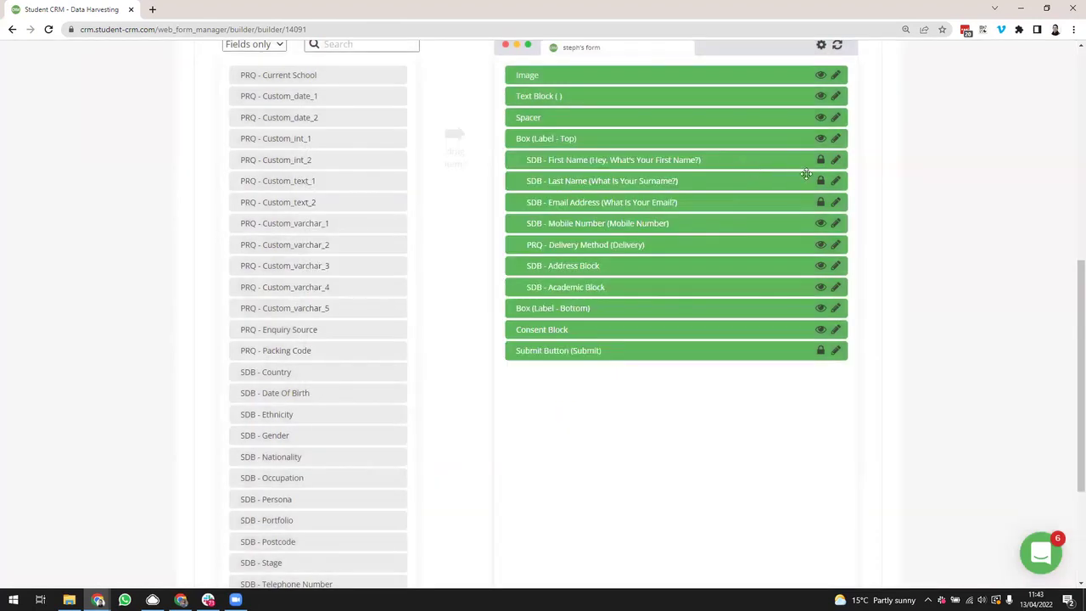
left_click(836, 139)
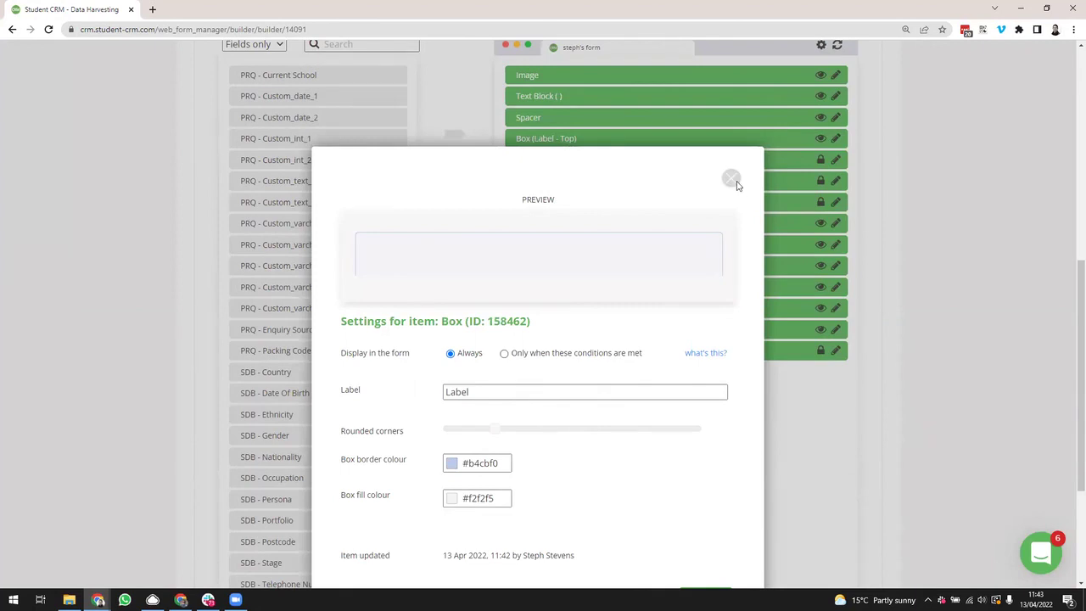
scroll(687, 223, "down", 1)
left_click(731, 132)
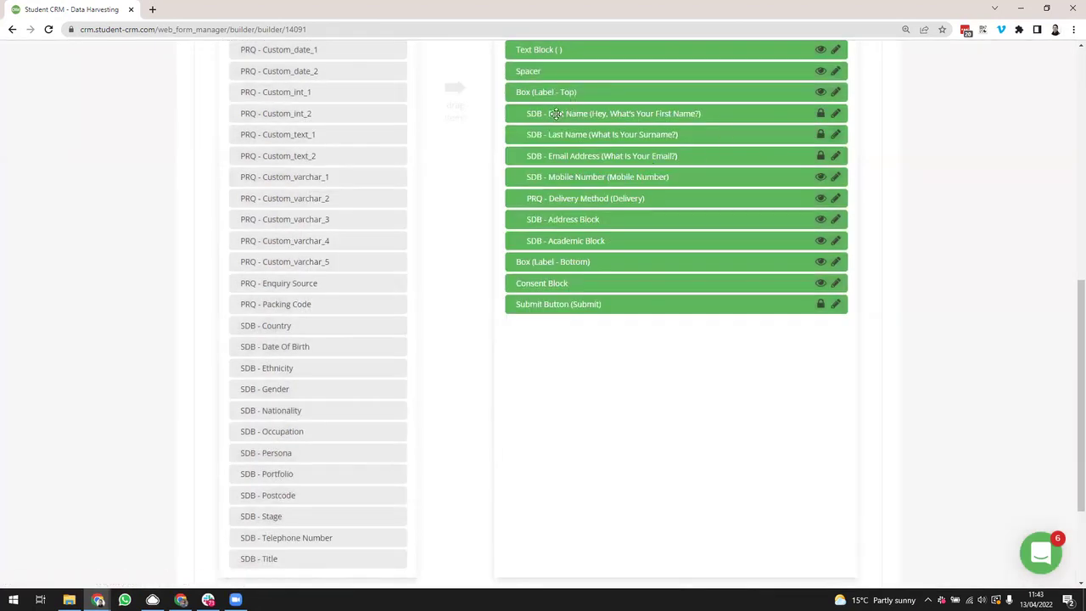
Step: Move Box (Label - Bottom) directly below SDB - Mobile Number so the box encloses only the fields above it
scroll(538, 272, "up", 1)
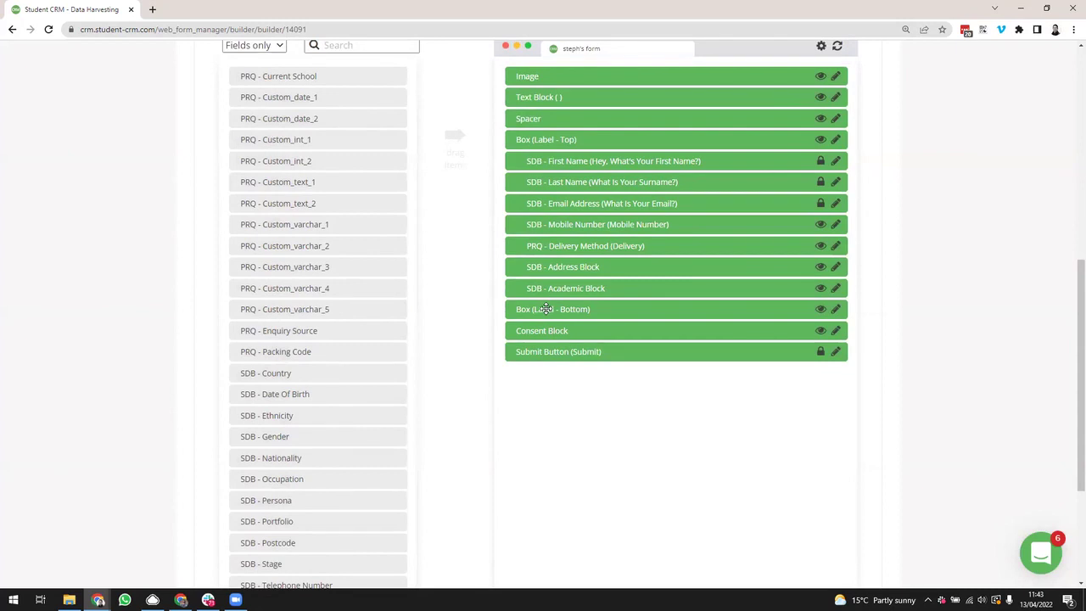
left_click_drag(546, 309, 555, 245)
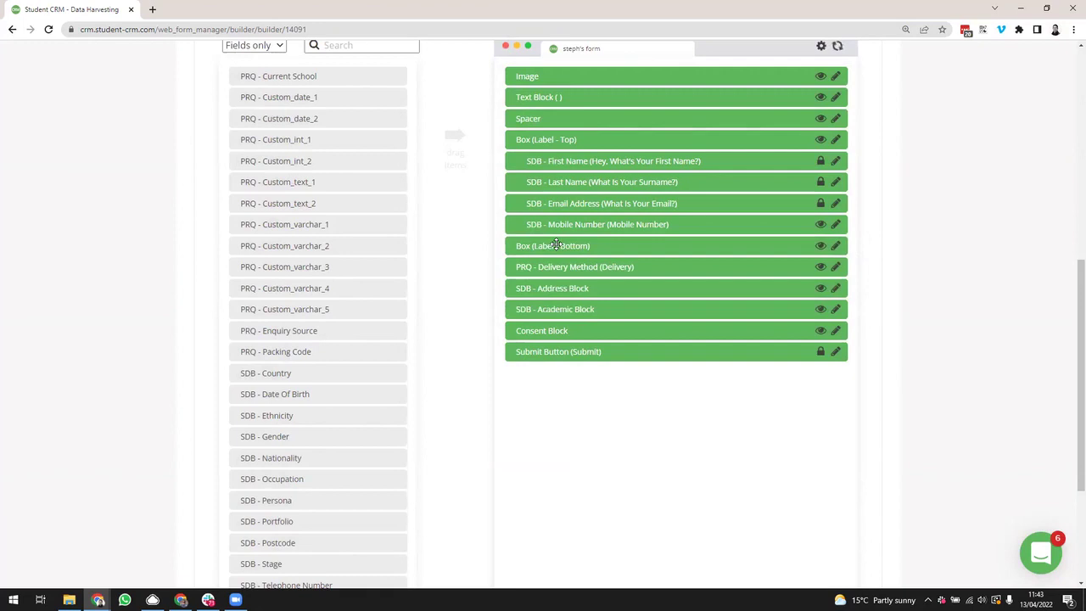
Step: Preview the draft form and examine which fields the shaded box encloses, down to the consent section
scroll(660, 438, "up", 5)
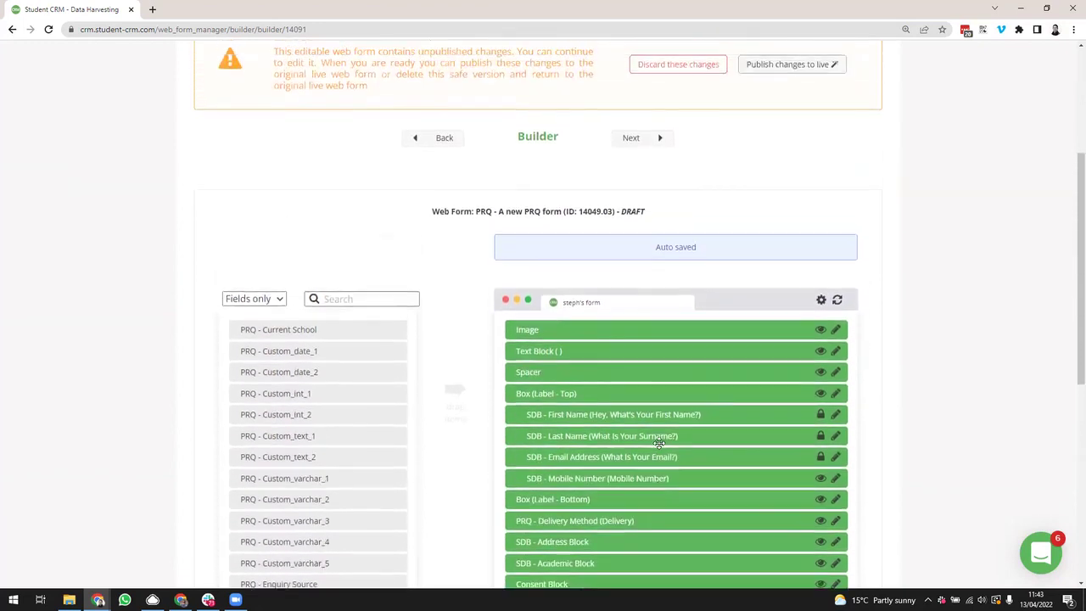
scroll(659, 442, "up", 3)
left_click(710, 208)
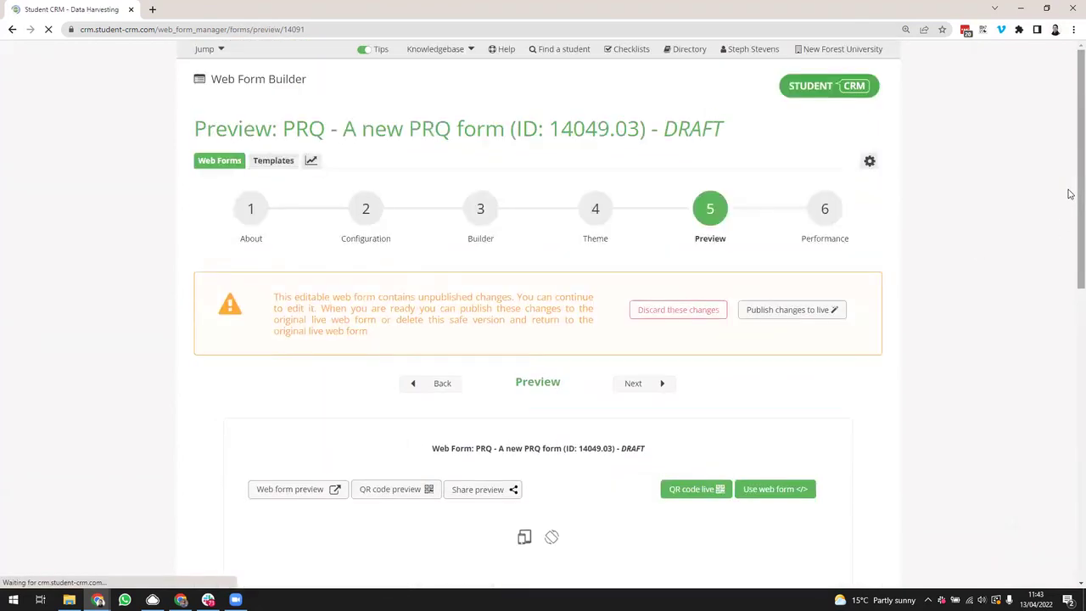
scroll(1067, 432, "down", 6)
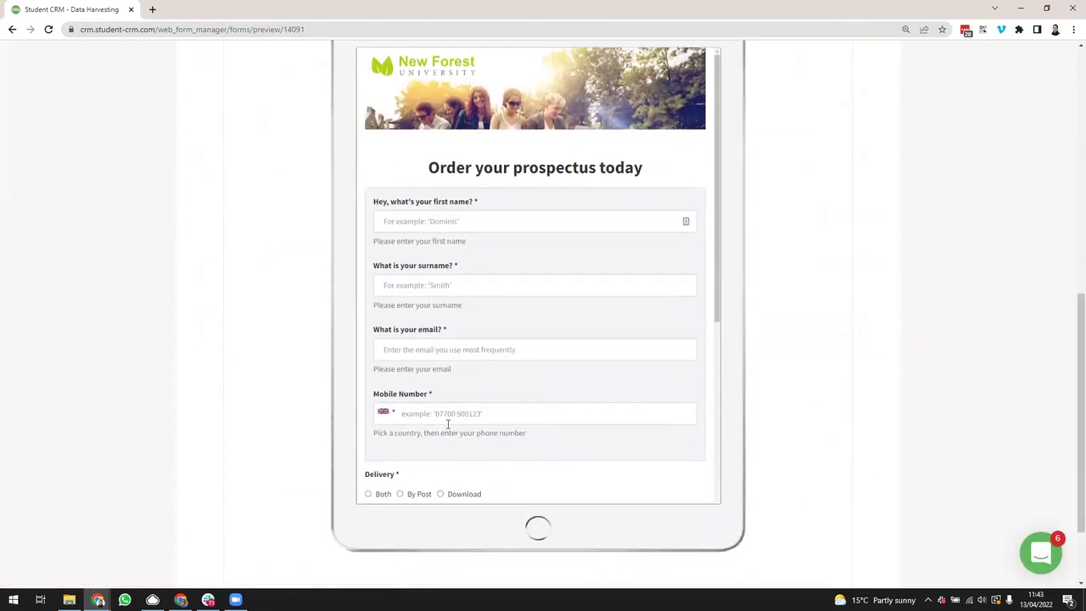
scroll(713, 322, "down", 3)
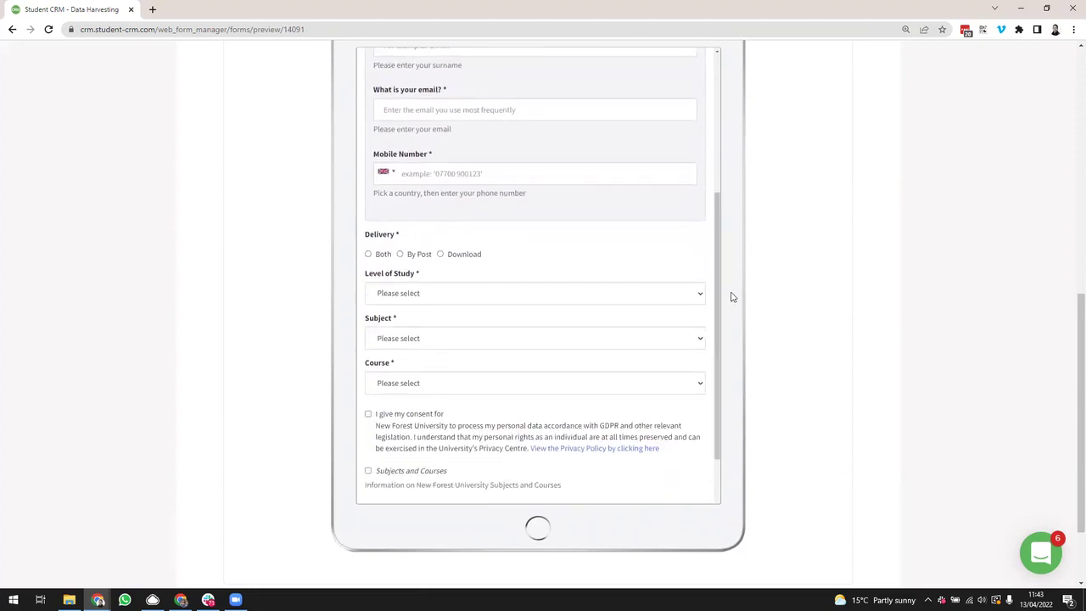
scroll(717, 293, "up", 5)
scroll(849, 407, "up", 5)
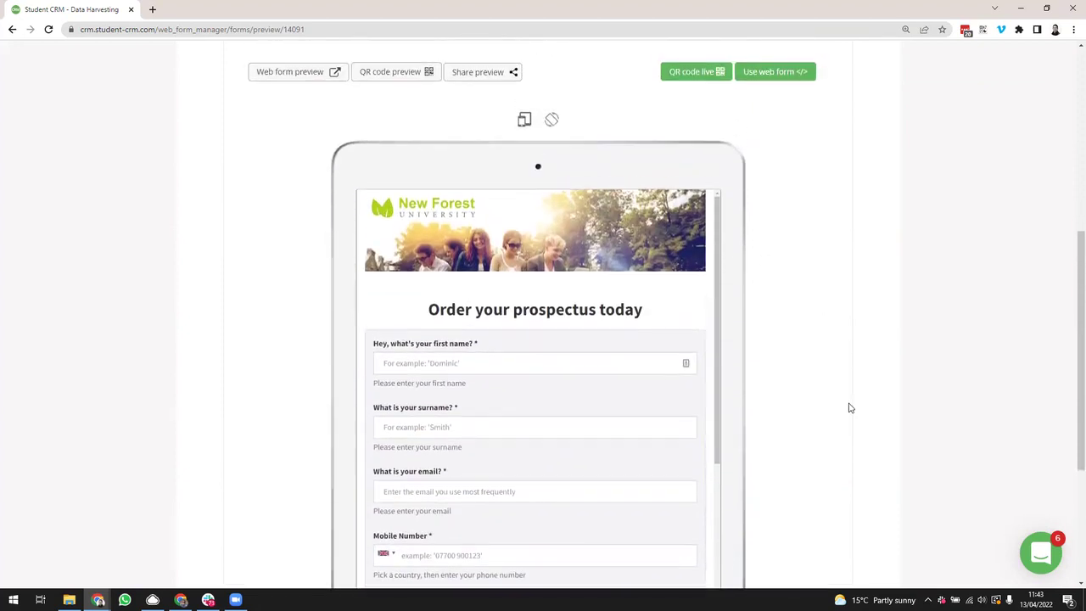
scroll(852, 408, "up", 3)
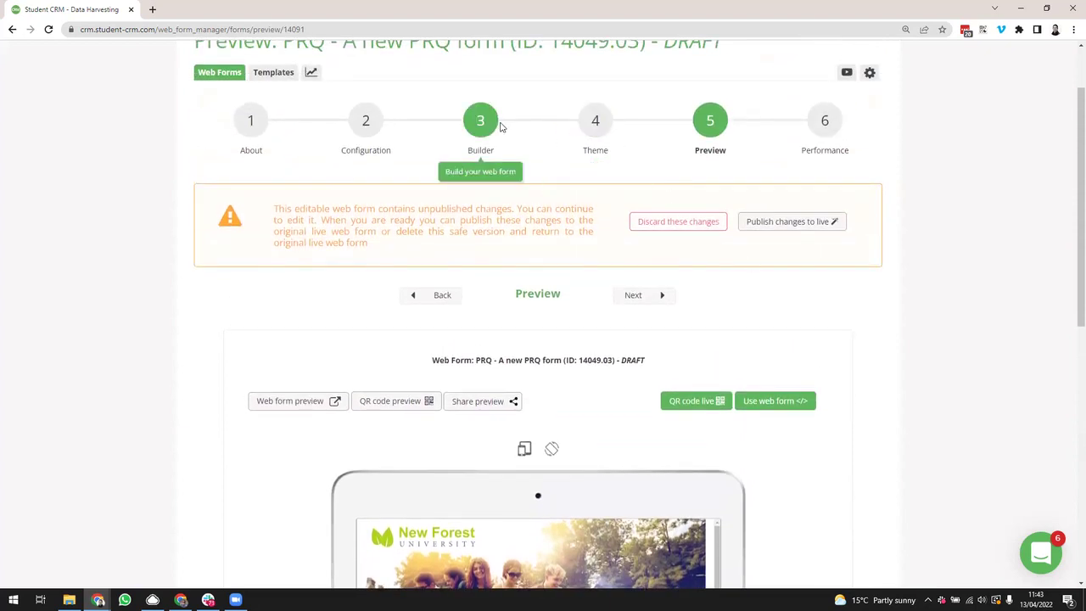
Step: Return to the Builder and move Box (Label - Bottom) directly below SDB - Academic Block
left_click(486, 125)
scroll(889, 386, "down", 3)
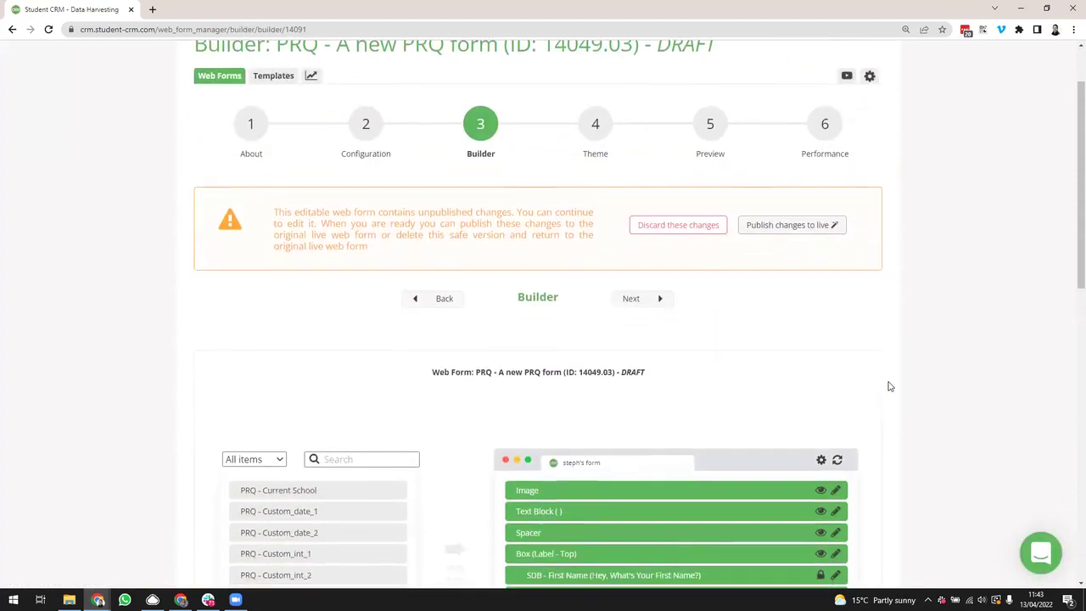
scroll(889, 386, "down", 5)
left_click_drag(558, 310, 562, 371)
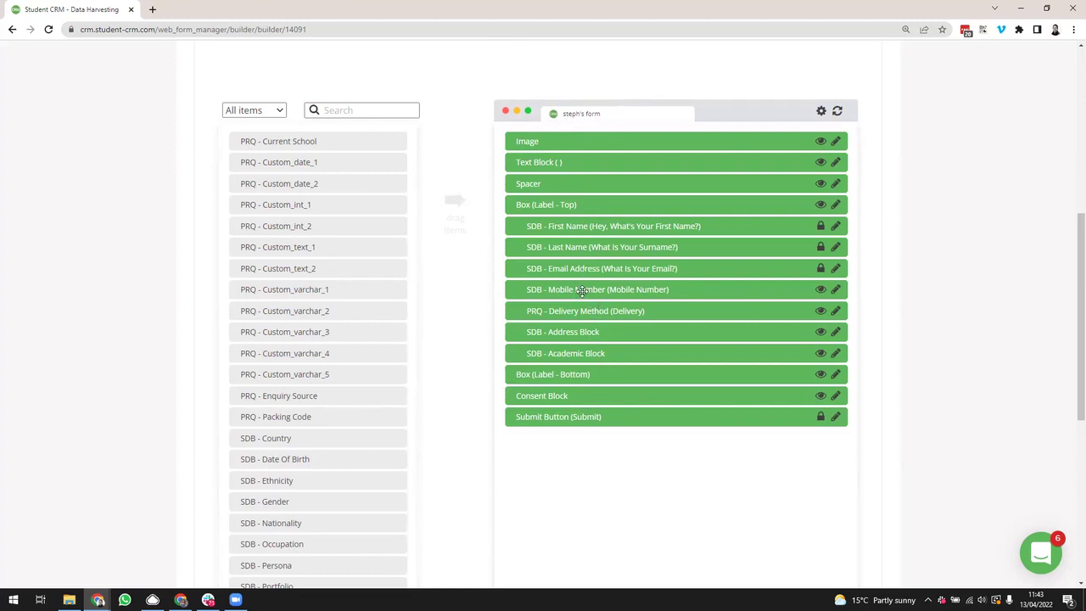
Step: Try reordering the fields by placing SDB - Mobile Number above SDB - Email Address, and restore their original order
mouse_move(582, 291)
left_mouse_down()
mouse_move(589, 276)
mouse_move(591, 293)
left_mouse_up()
left_click_drag(556, 270, 555, 287)
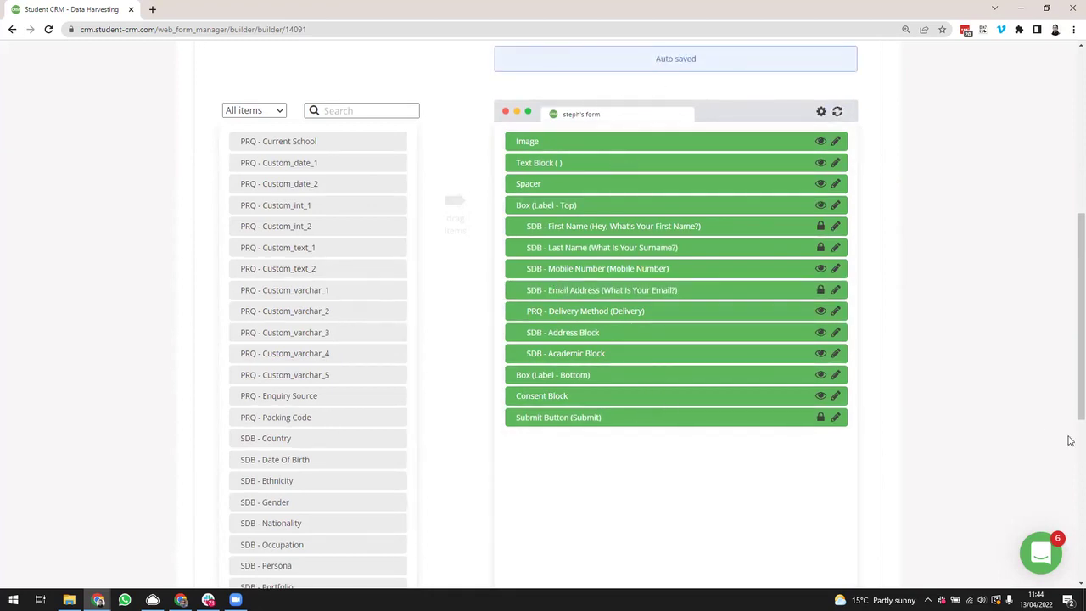
left_click_drag(1071, 412, 1070, 368)
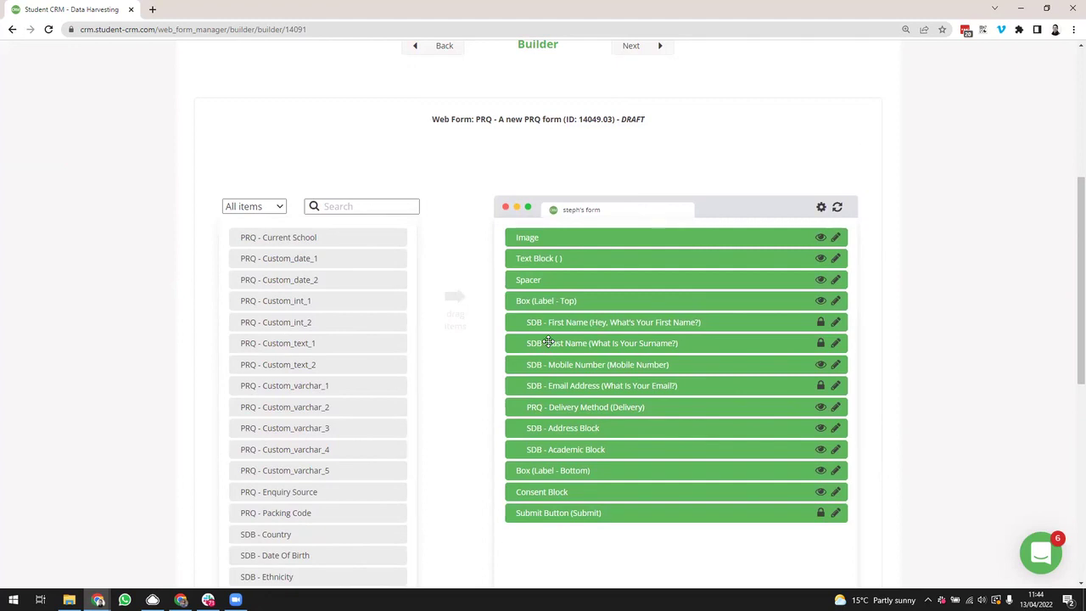
left_click_drag(625, 360, 624, 382)
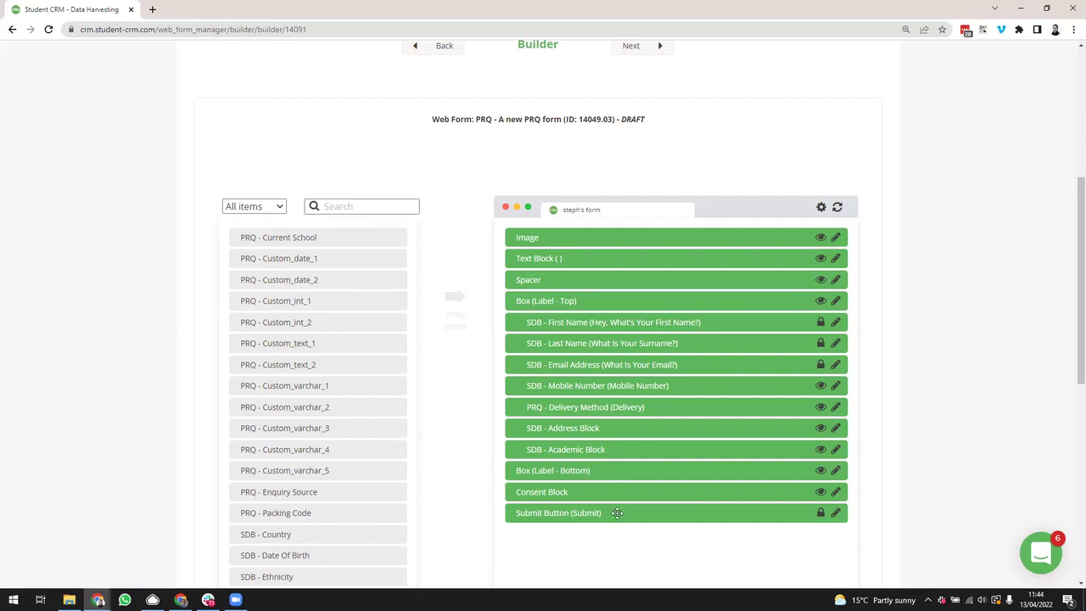
mouse_move(617, 512)
left_mouse_down()
mouse_move(616, 483)
mouse_move(620, 513)
left_mouse_up()
Step: Open the settings of SDB - First Name and replace its label with "First Name:"
left_click(837, 323)
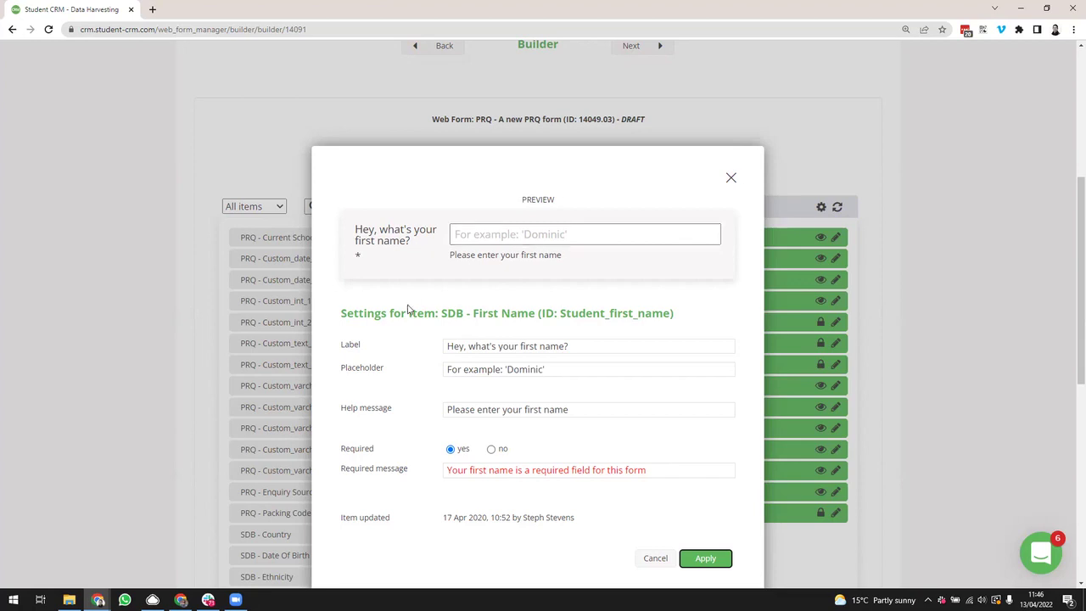
left_click(476, 311)
left_click_drag(473, 310, 536, 313)
left_click(536, 314)
left_click_drag(564, 347, 441, 346)
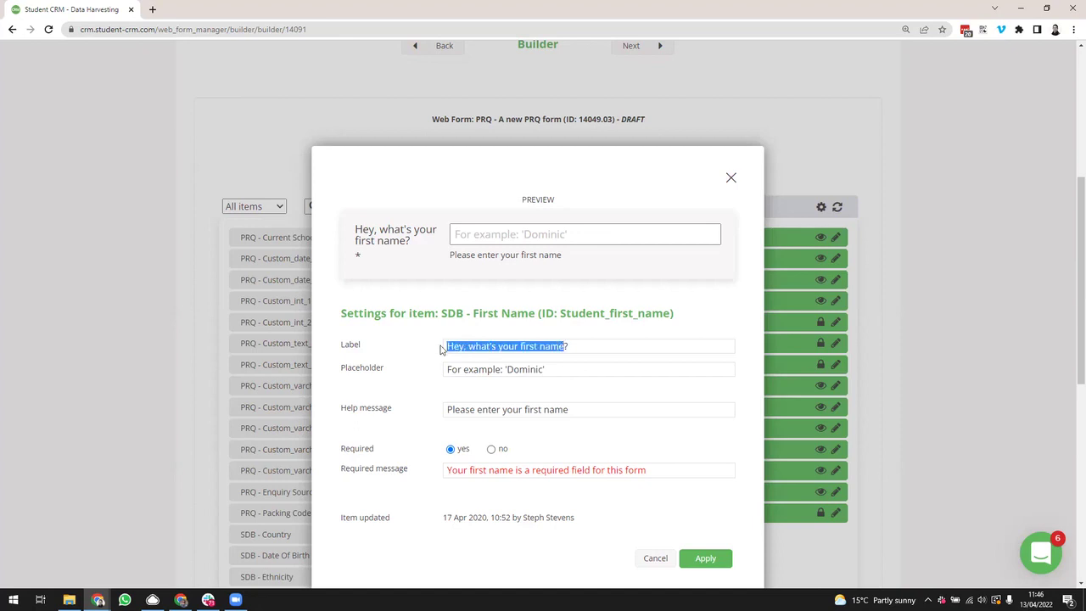
type("Fir")
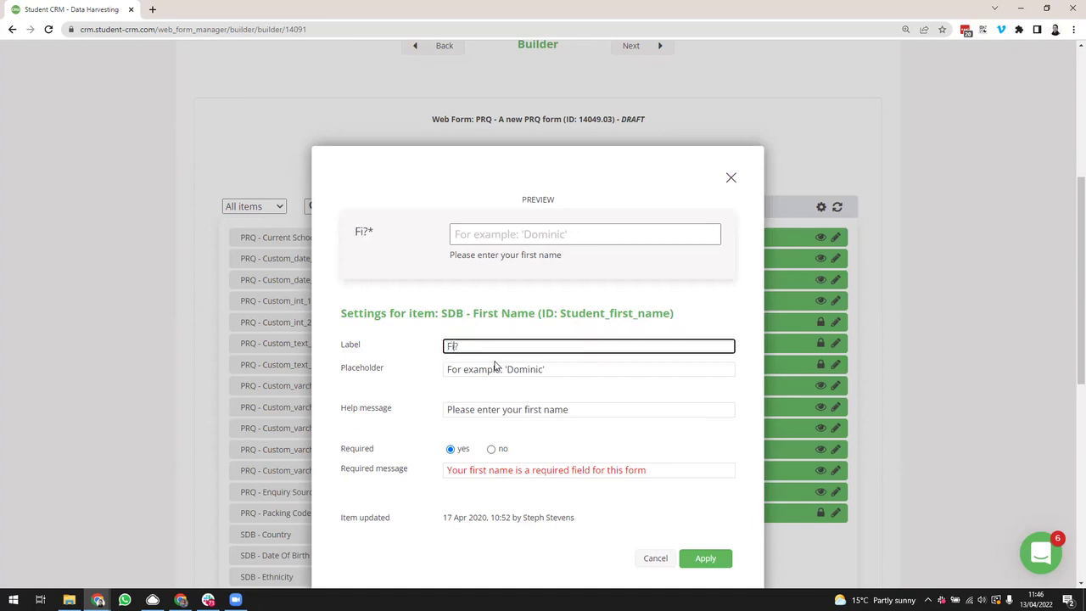
type("s")
key("BackSpace")
key("BackSpace")
key("BackSpace")
key("BackSpace")
type("First Name ple")
key("BackSpace")
key("BackSpace")
key("BackSpace")
key("BackSpace")
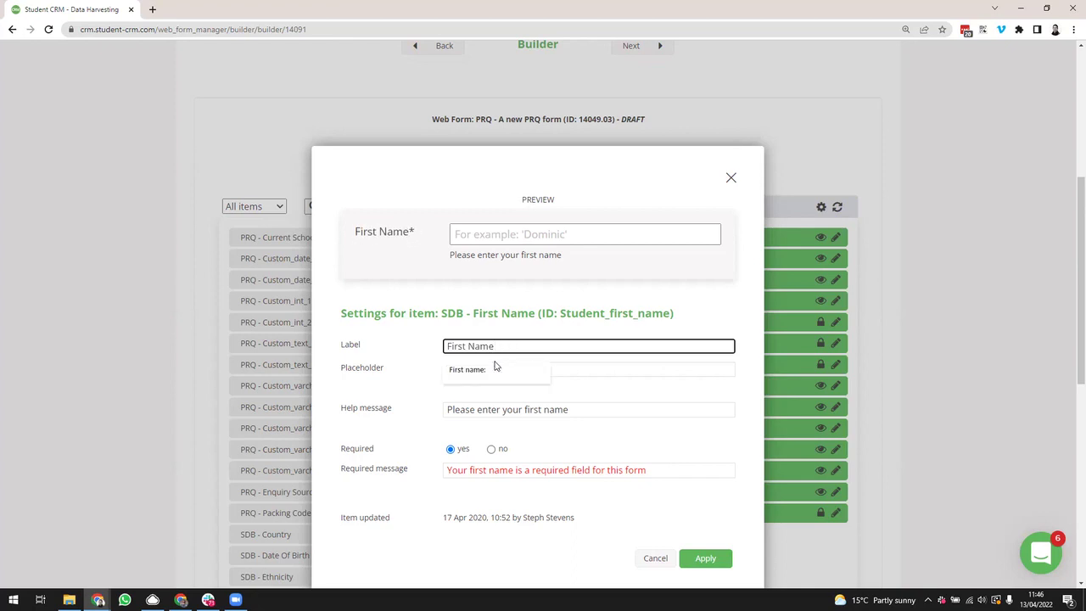
type(":")
left_click(428, 337)
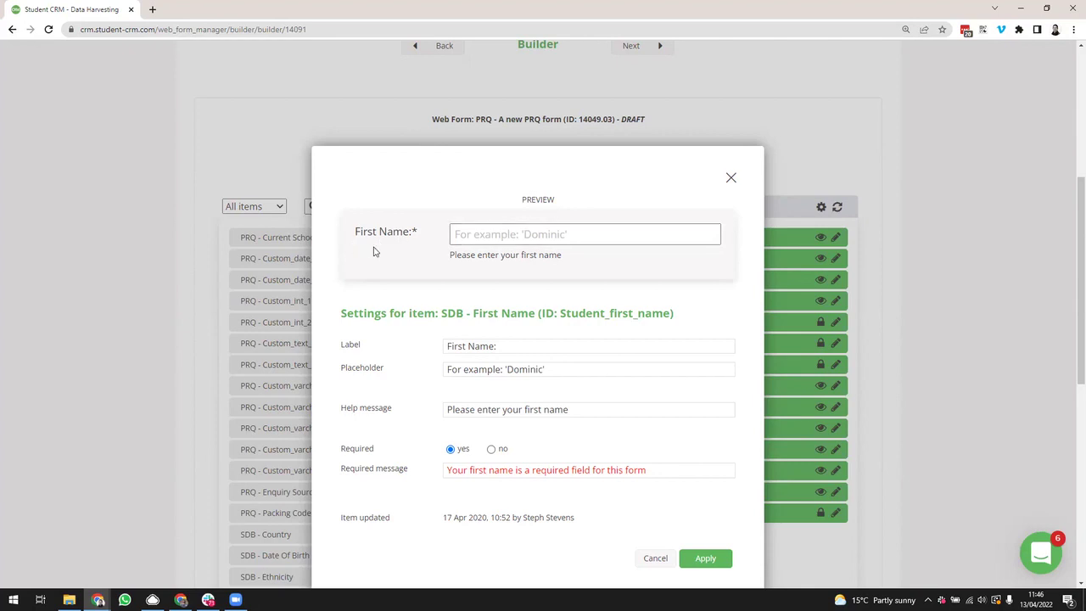
Step: Change the First Name field's placeholder to "Your first name"
scroll(431, 366, "down", 1)
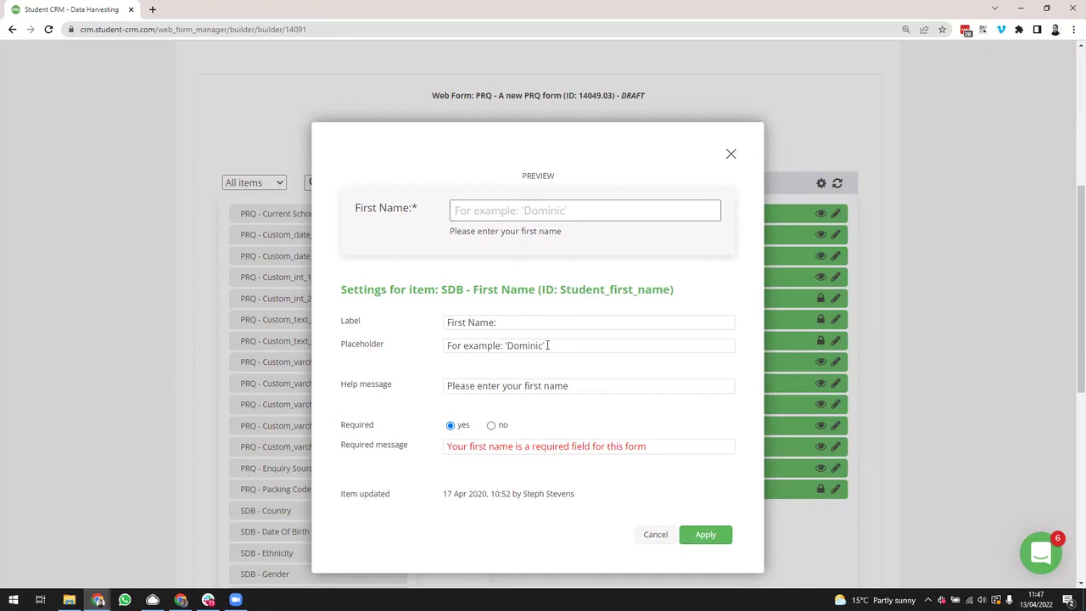
left_click_drag(547, 346, 434, 350)
type("Y")
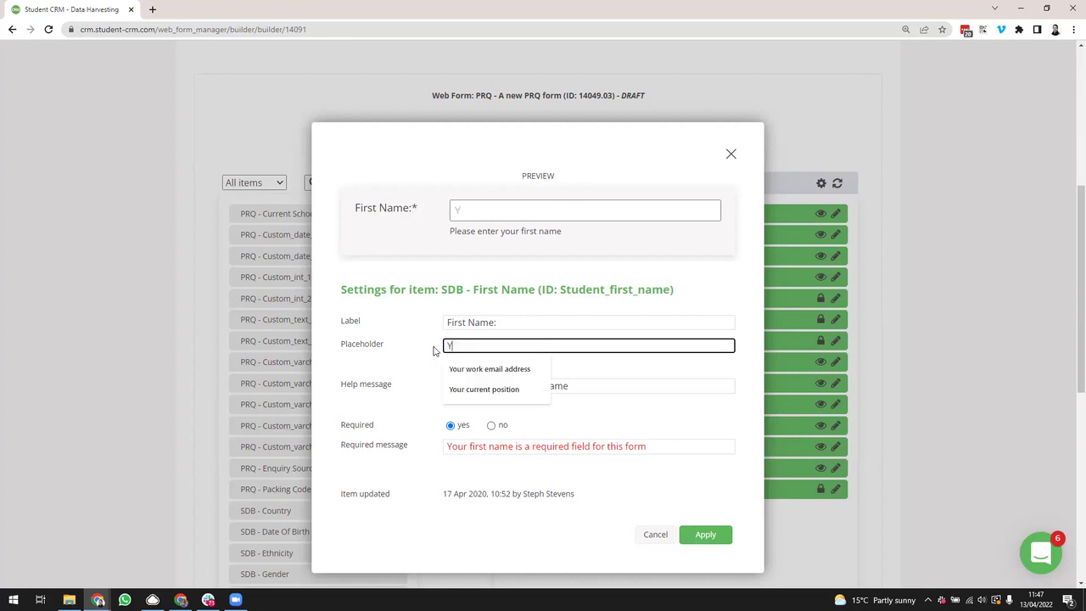
type("our")
type(" cu")
key("BackSpace")
key("BackSpace")
key("BackSpace")
type("first name")
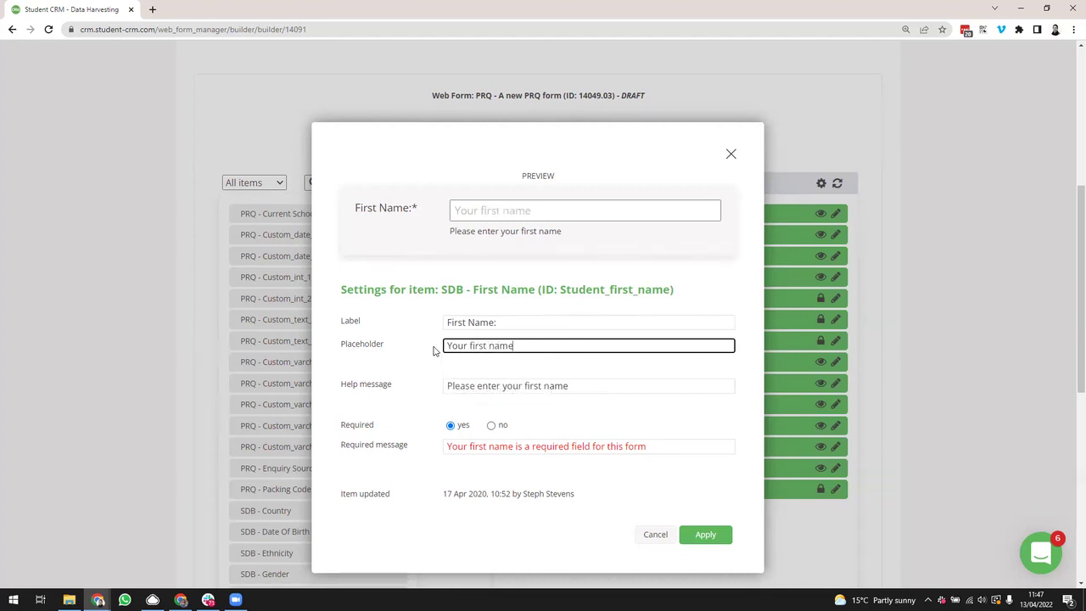
Step: Clear the help message of the First Name field
left_click(460, 386)
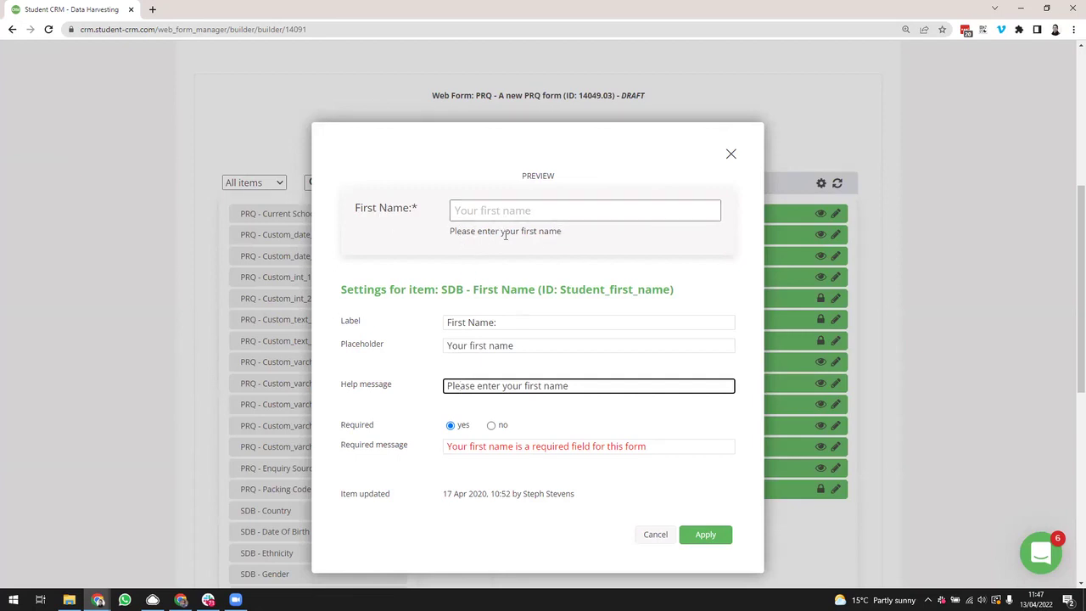
triple_click(531, 389)
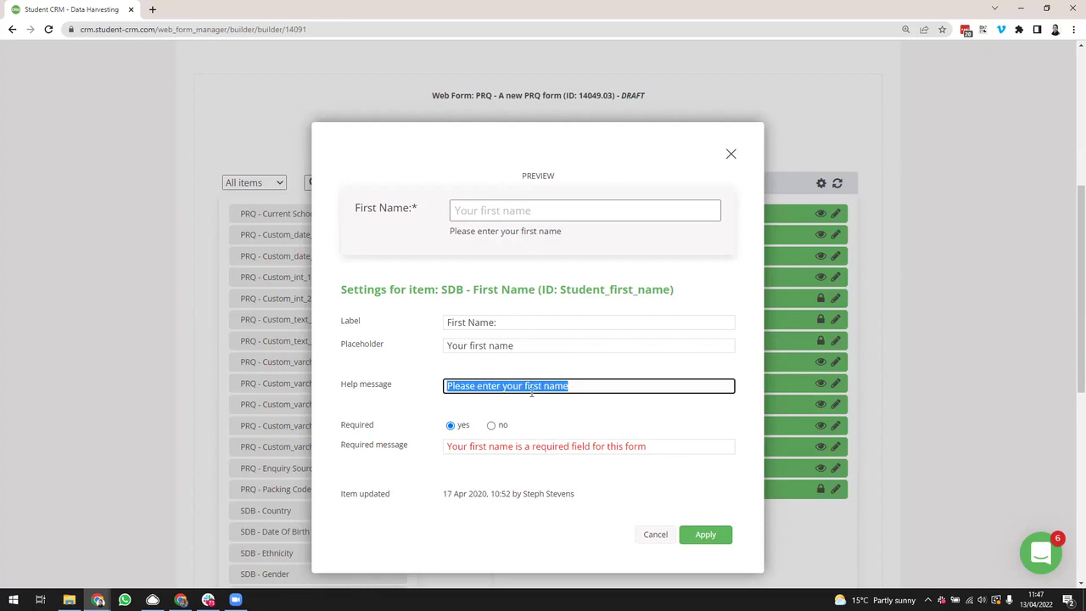
key("BackSpace")
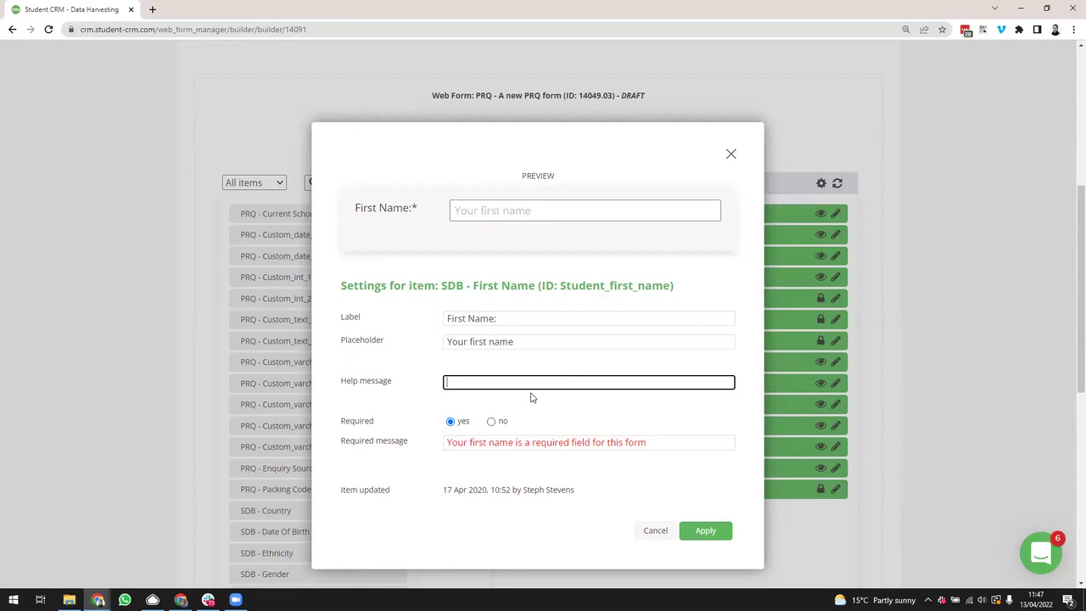
left_click(415, 380)
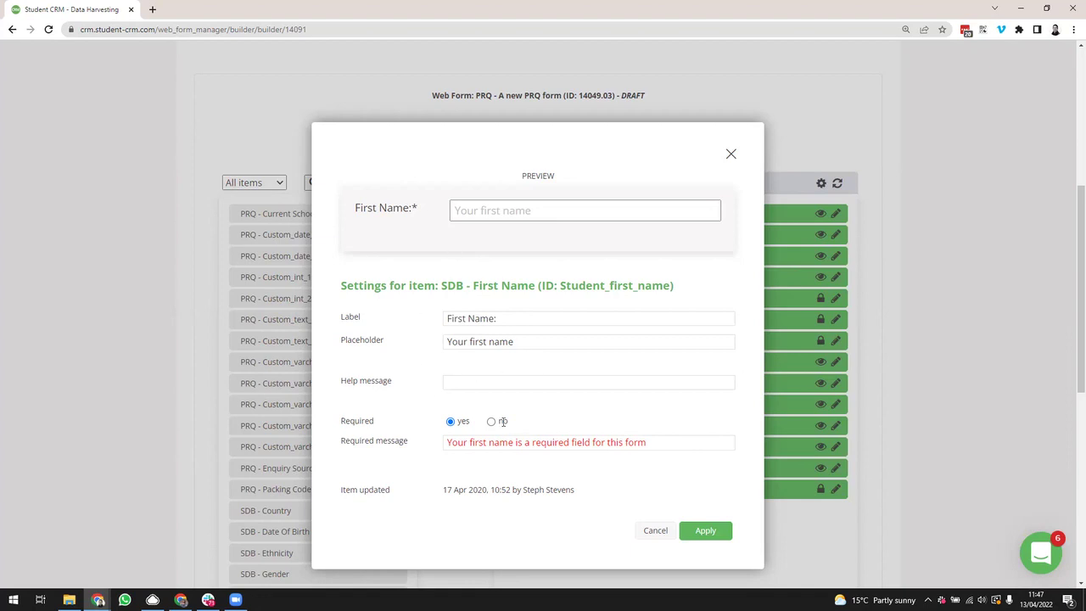
Step: Set the First Name field's required message to "Please can we have your first name" and apply the settings
scroll(471, 420, "down", 1)
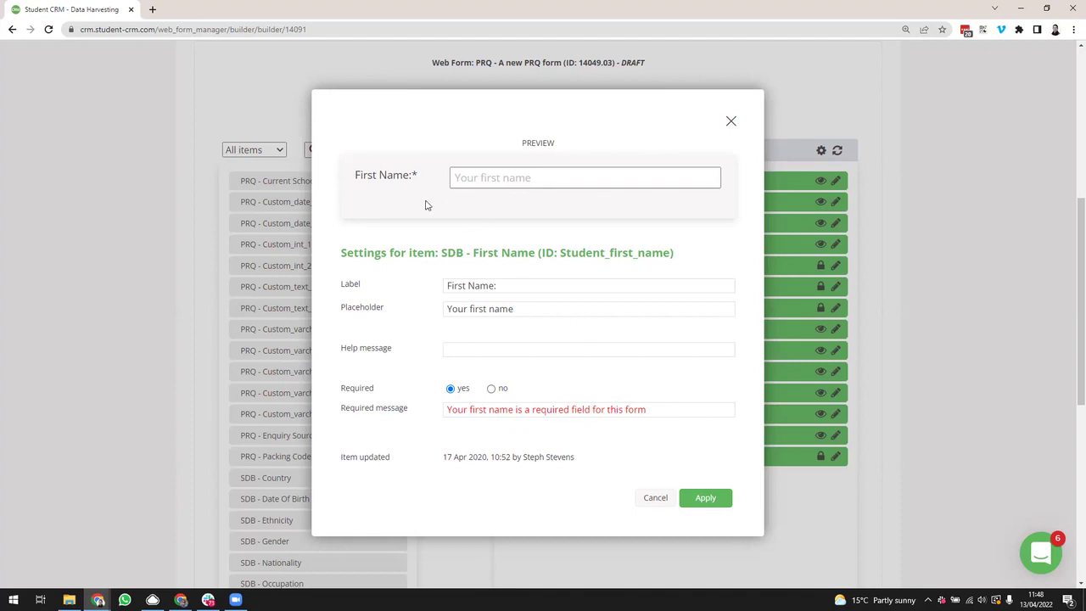
left_click_drag(651, 409, 427, 411)
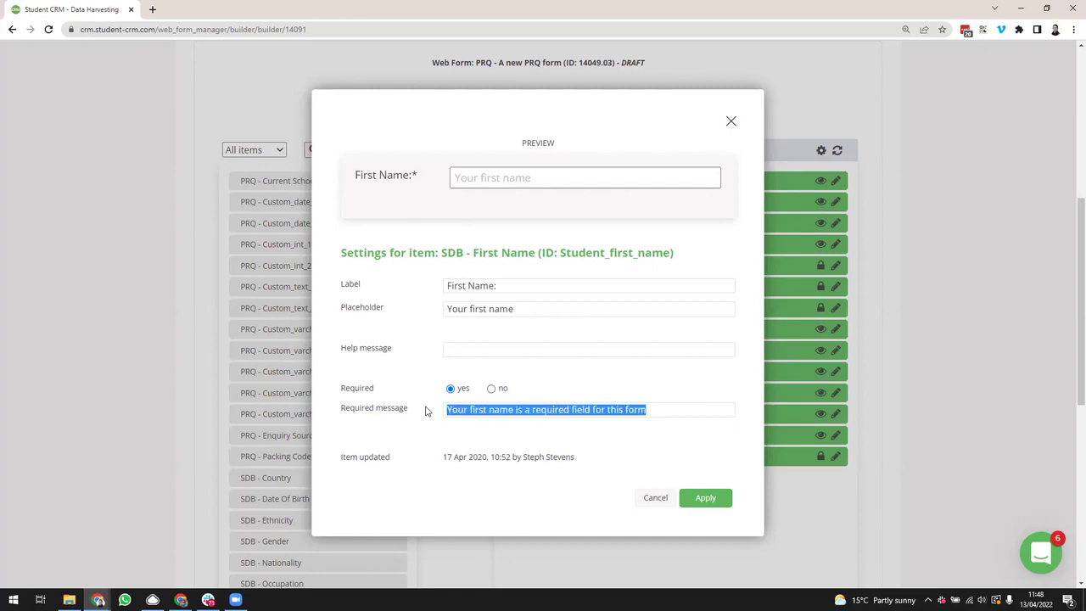
type("Please ")
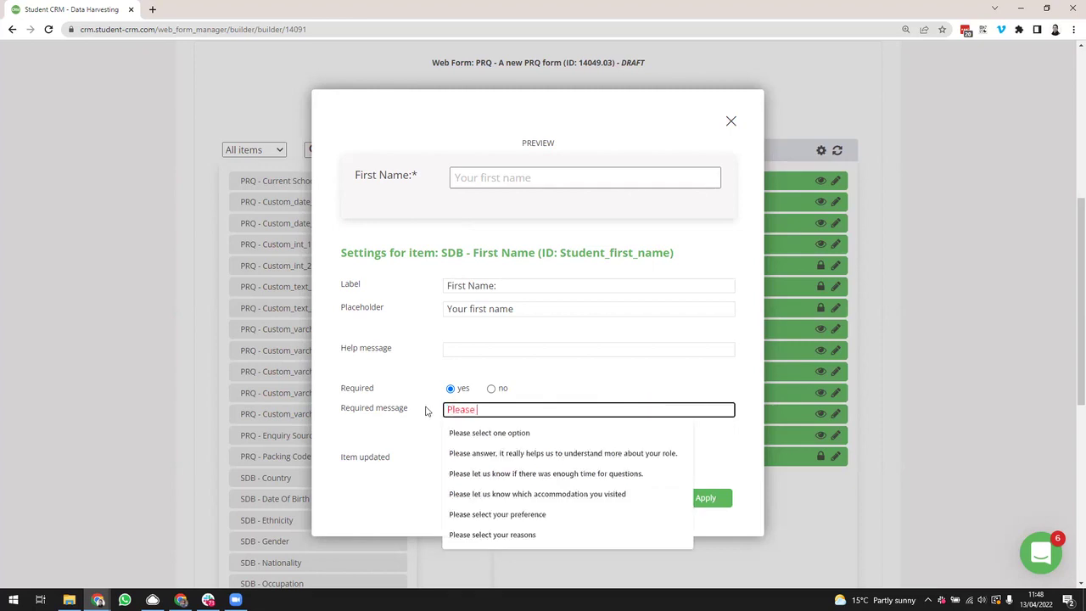
type("can we have your first name")
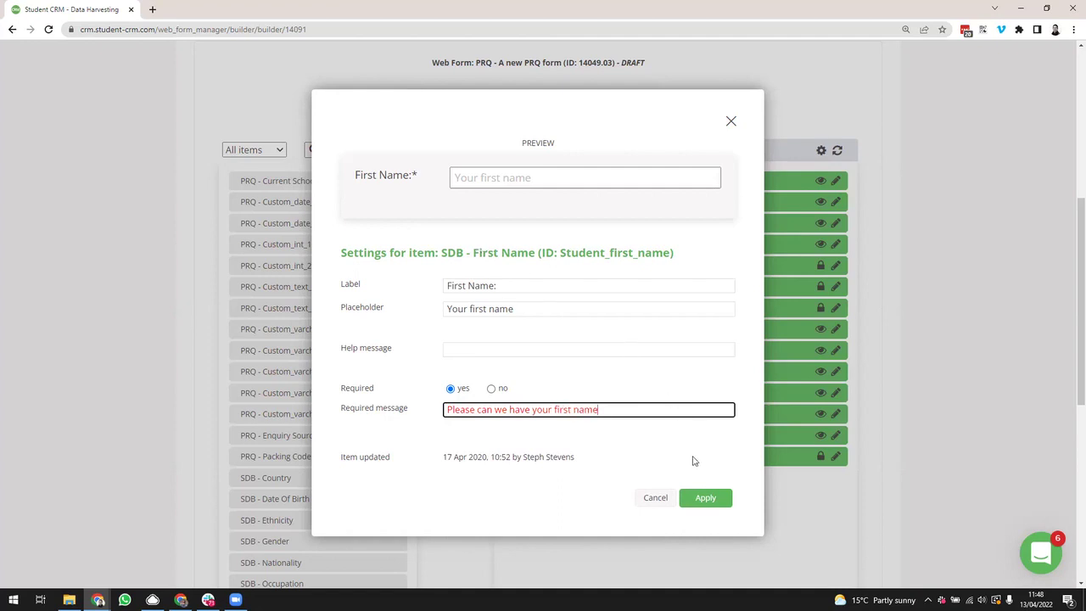
left_click(704, 497)
left_click(719, 498)
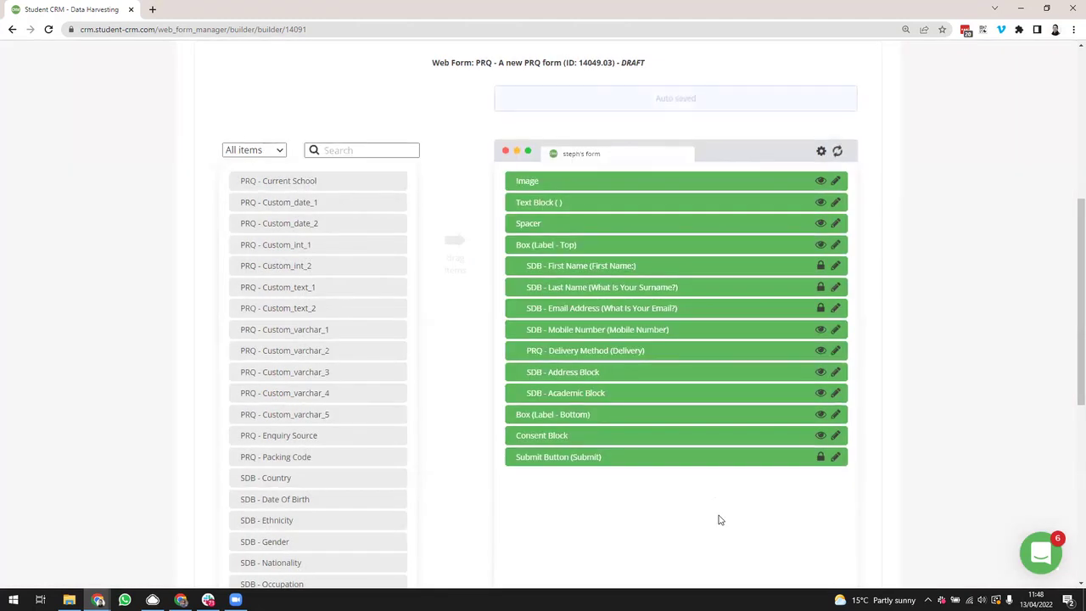
Step: Preview the draft form and examine the First Name field and the extent of the box
scroll(902, 414, "up", 1)
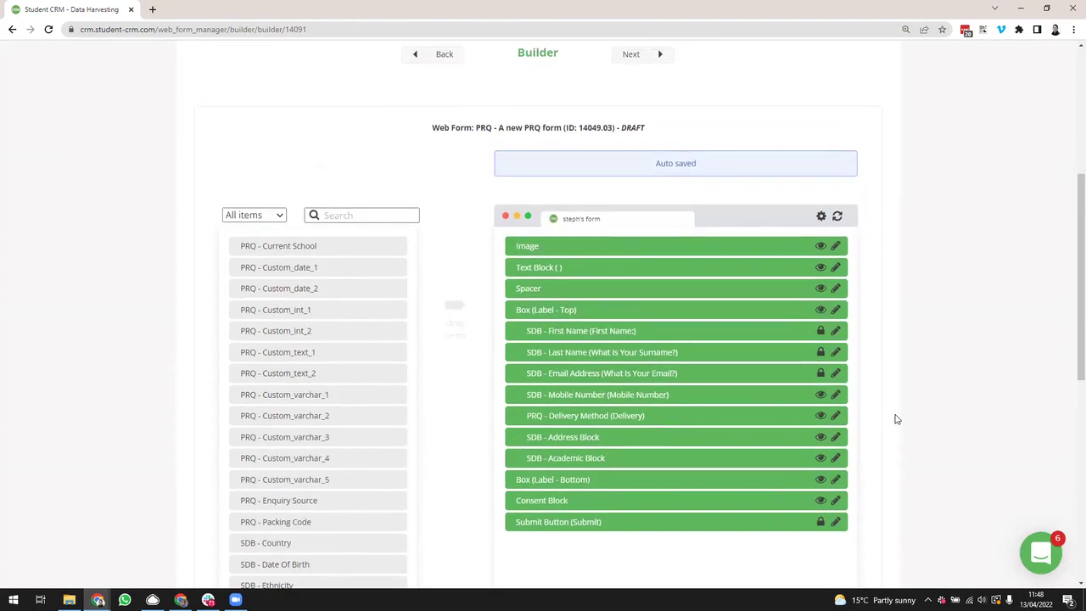
scroll(897, 417, "up", 3)
left_click(722, 138)
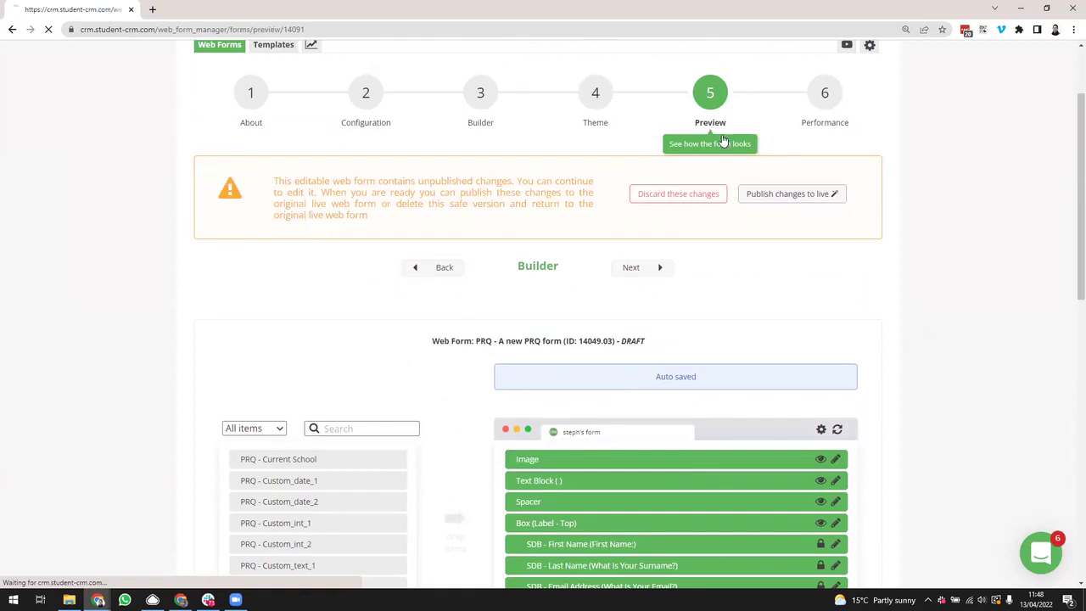
scroll(568, 426, "down", 4)
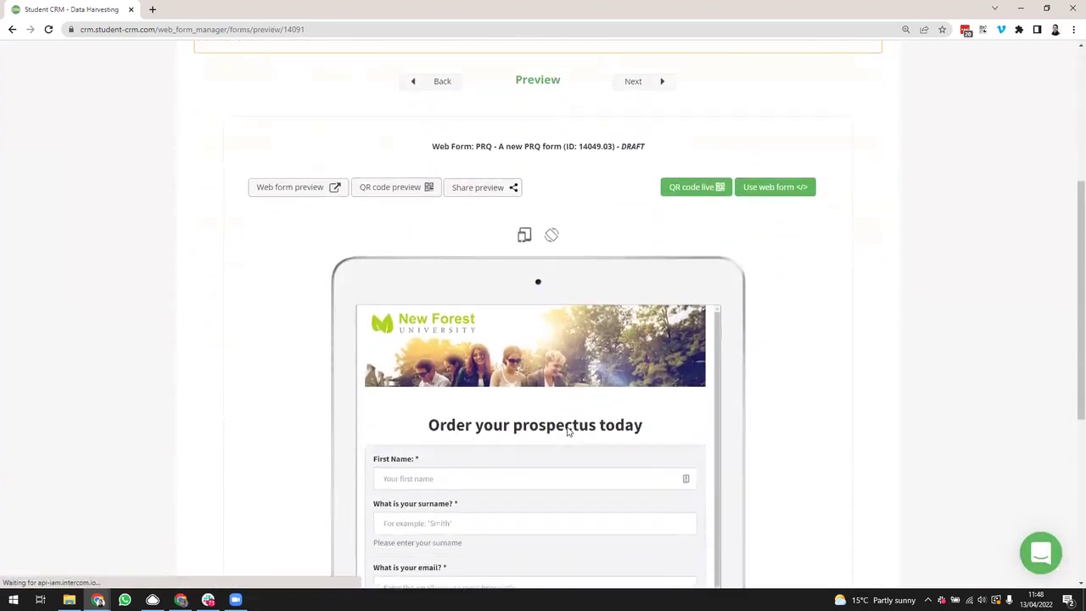
scroll(568, 431, "down", 2)
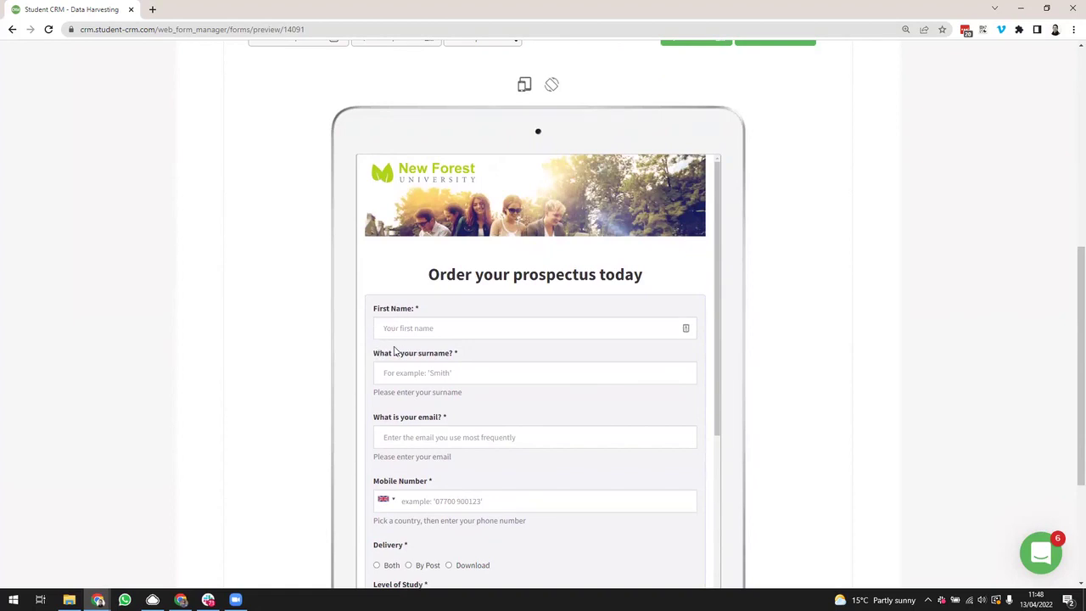
scroll(484, 352, "down", 4)
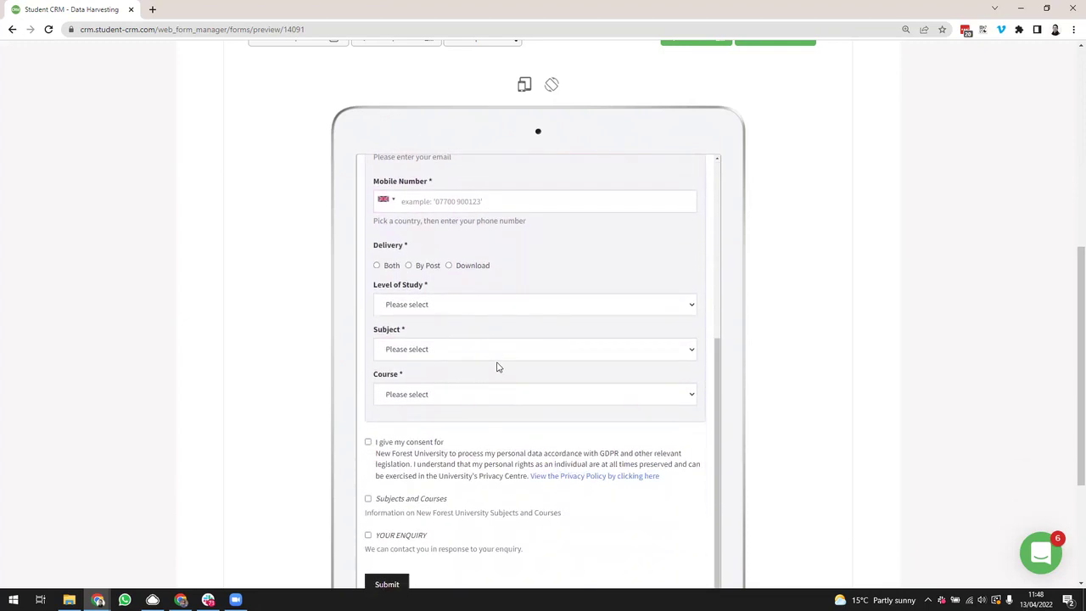
Step: Submit the preview form empty and examine the required message under First Name
left_click(402, 576)
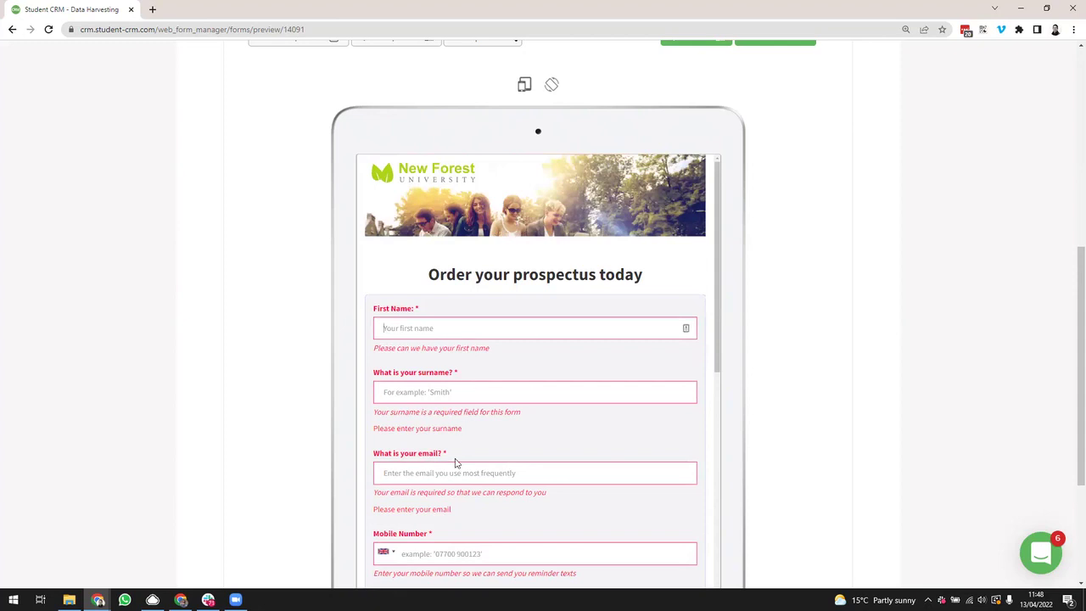
left_click_drag(490, 349, 376, 349)
left_click(414, 351)
scroll(515, 381, "up", 4)
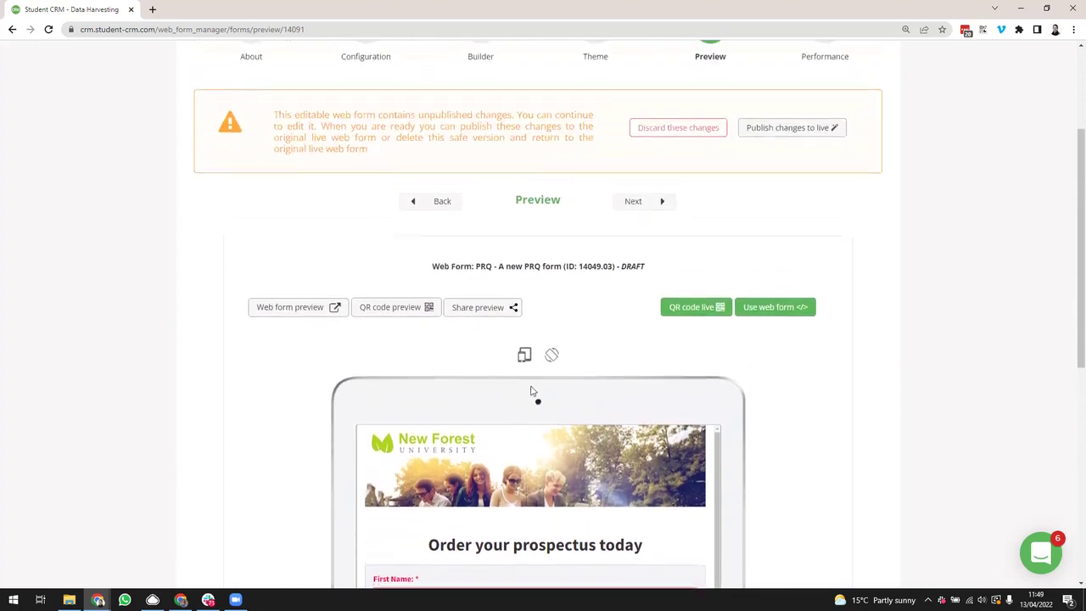
Step: Return to the form Builder and set the Last Name field's label to "Surname"
scroll(516, 162, "up", 1)
left_click(480, 97)
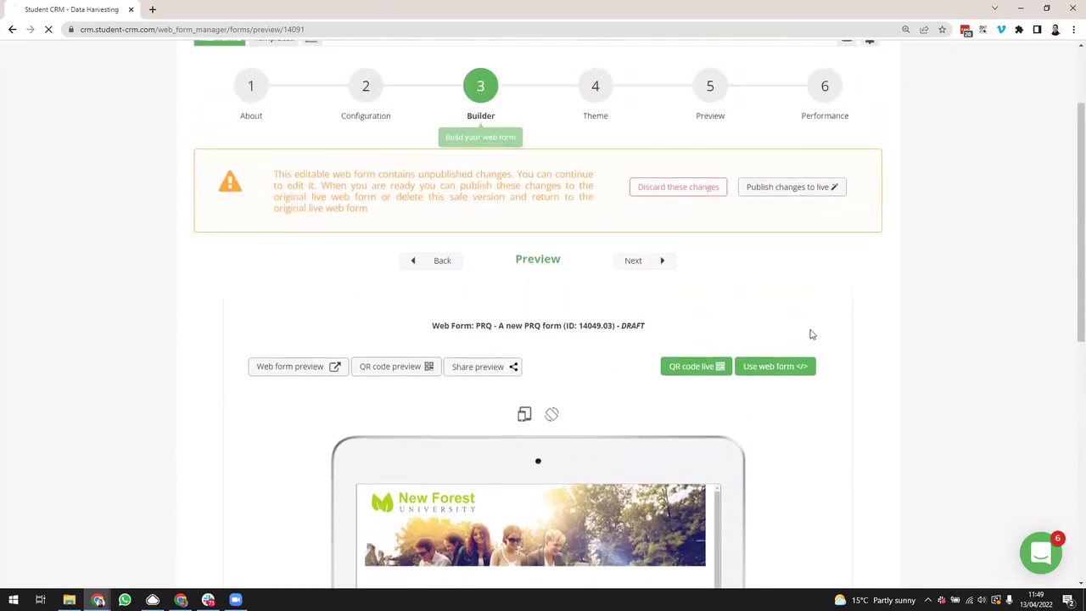
scroll(737, 412, "down", 5)
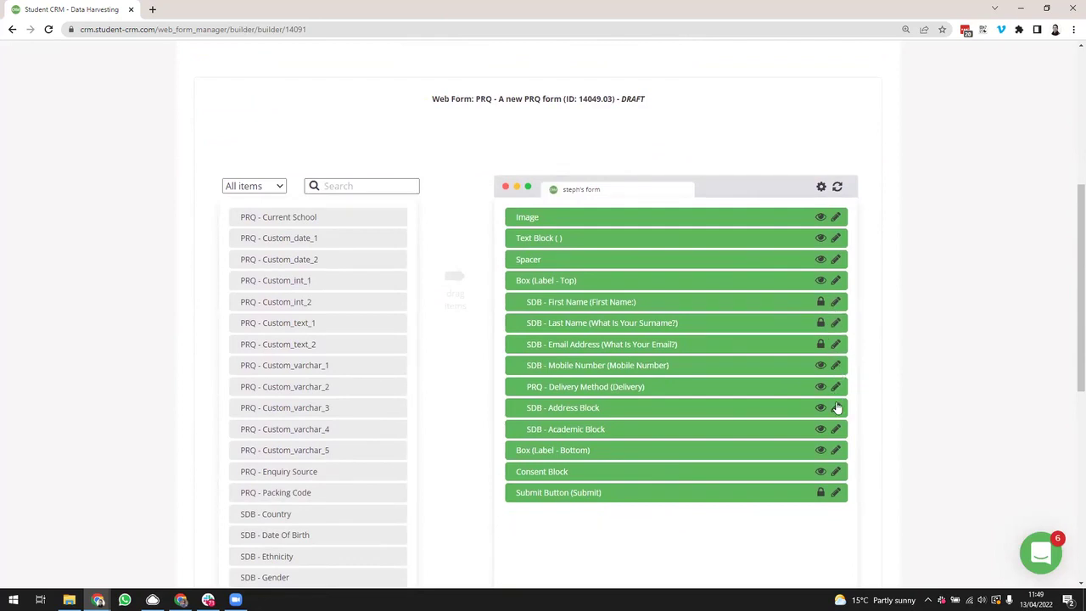
left_click(836, 323)
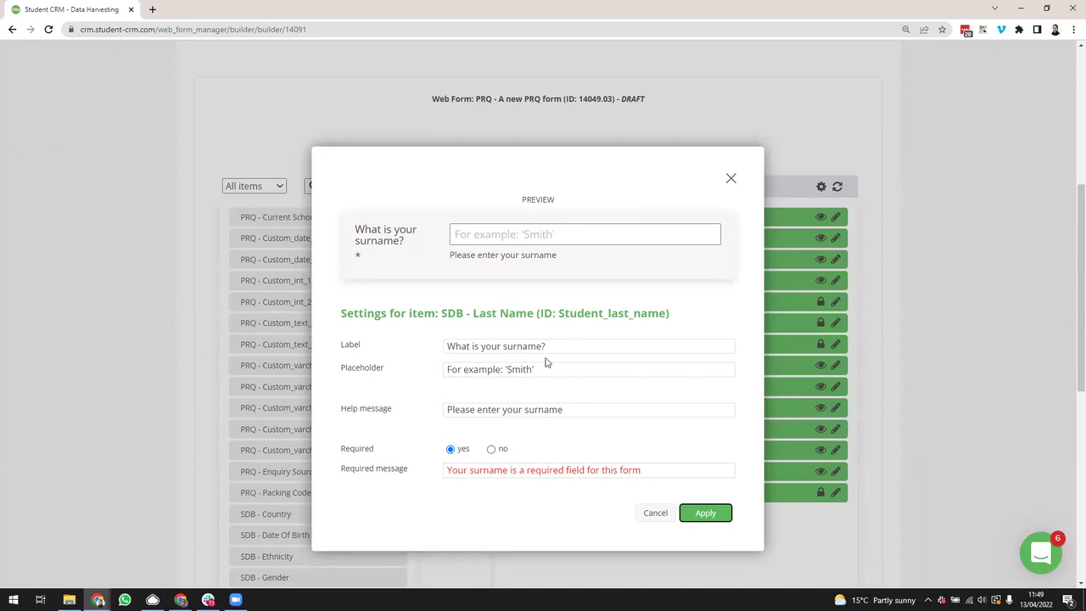
left_click_drag(546, 346, 436, 346)
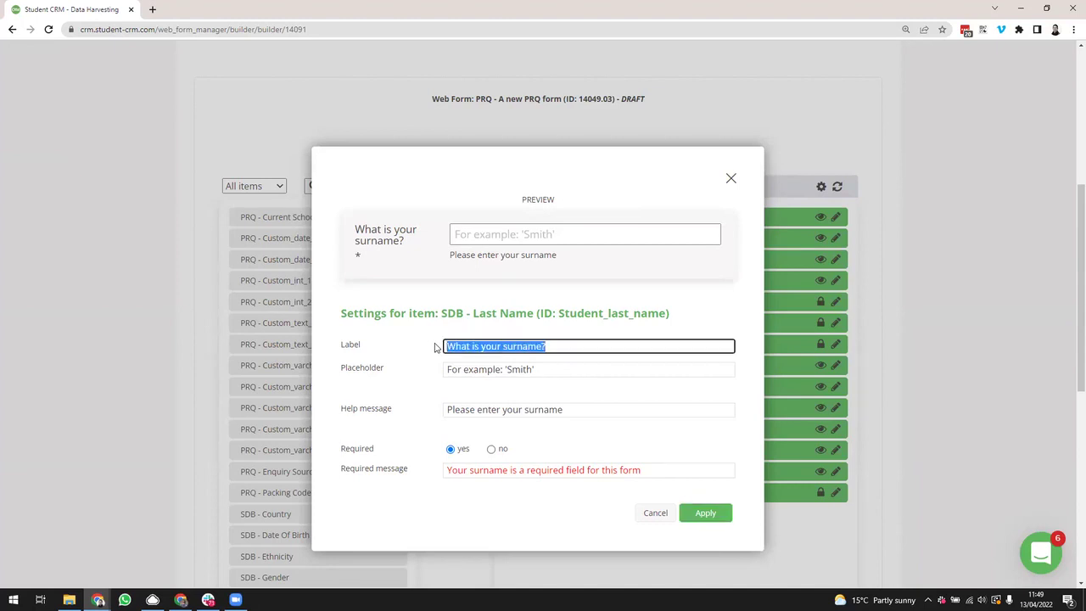
type("Surname")
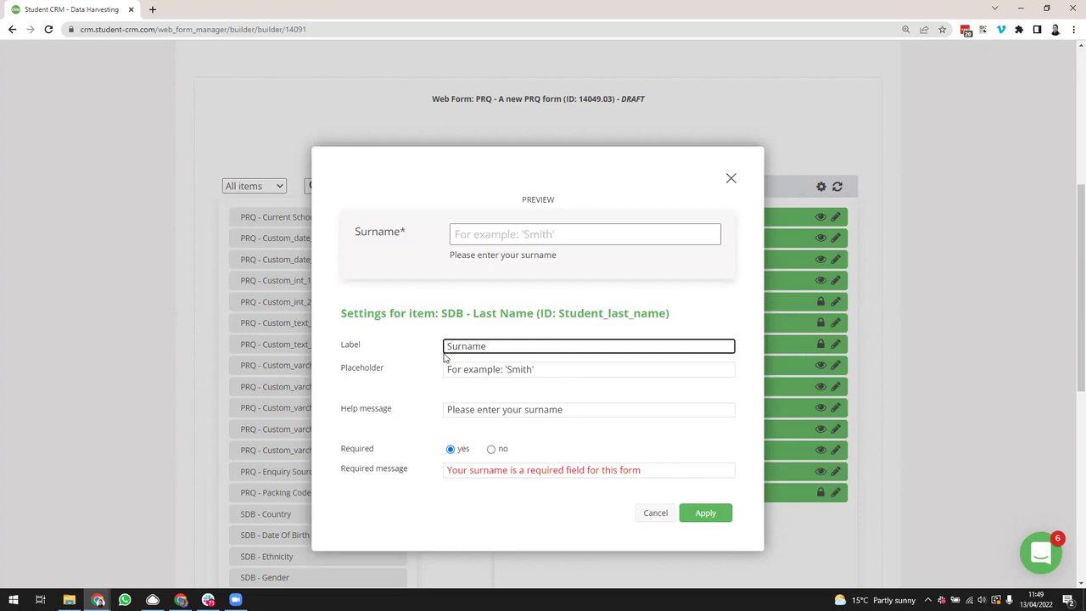
Step: Clear the help message of the Last Name field and apply the settings
triple_click(517, 409)
key("BackSpace")
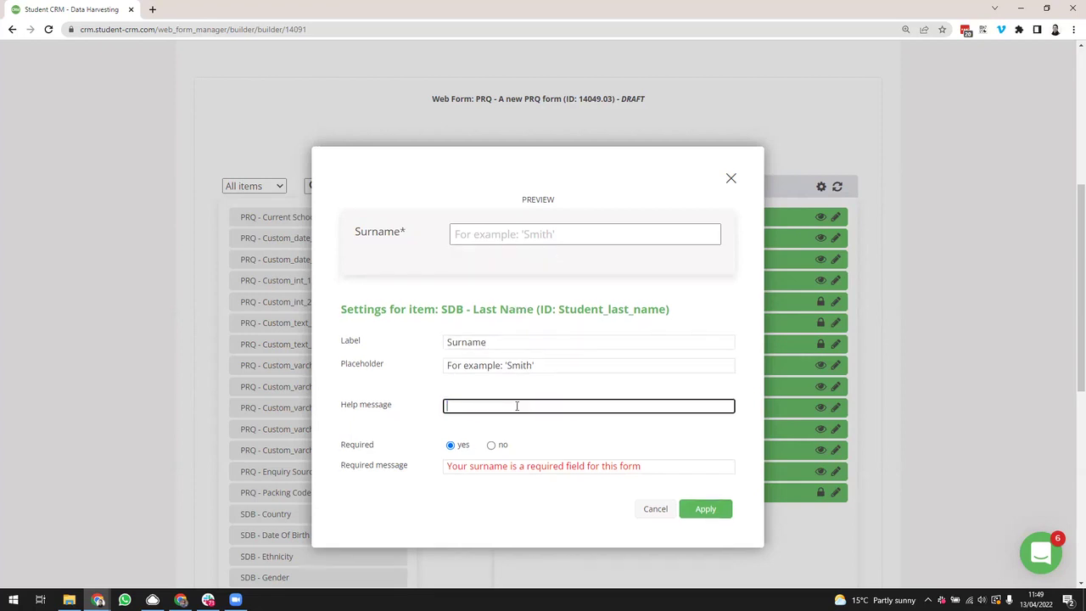
left_click(713, 510)
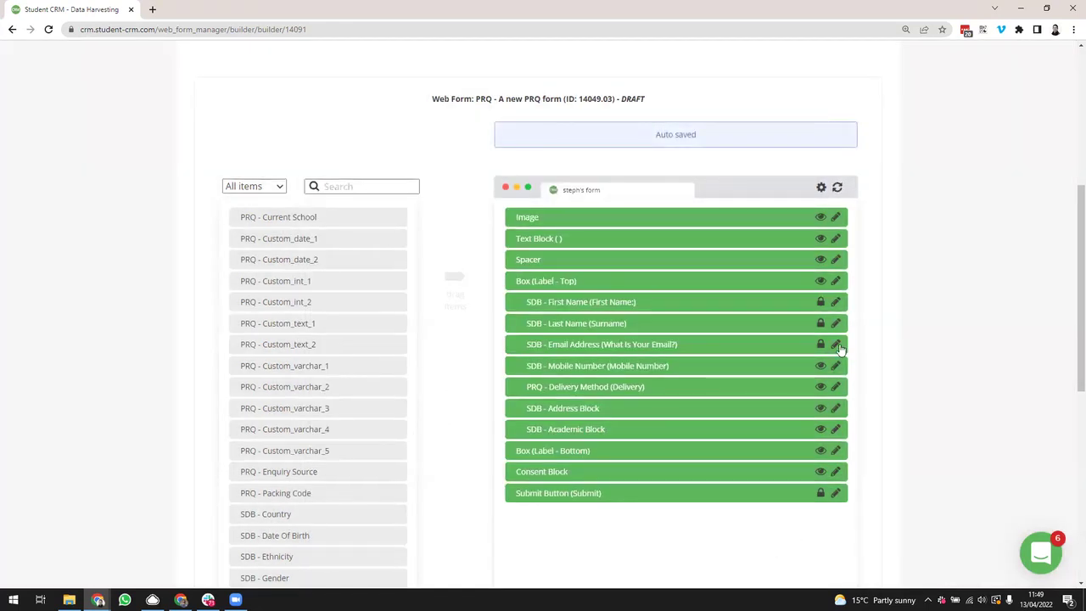
Step: Set the Email Address field's label to "Email:"
left_click(836, 343)
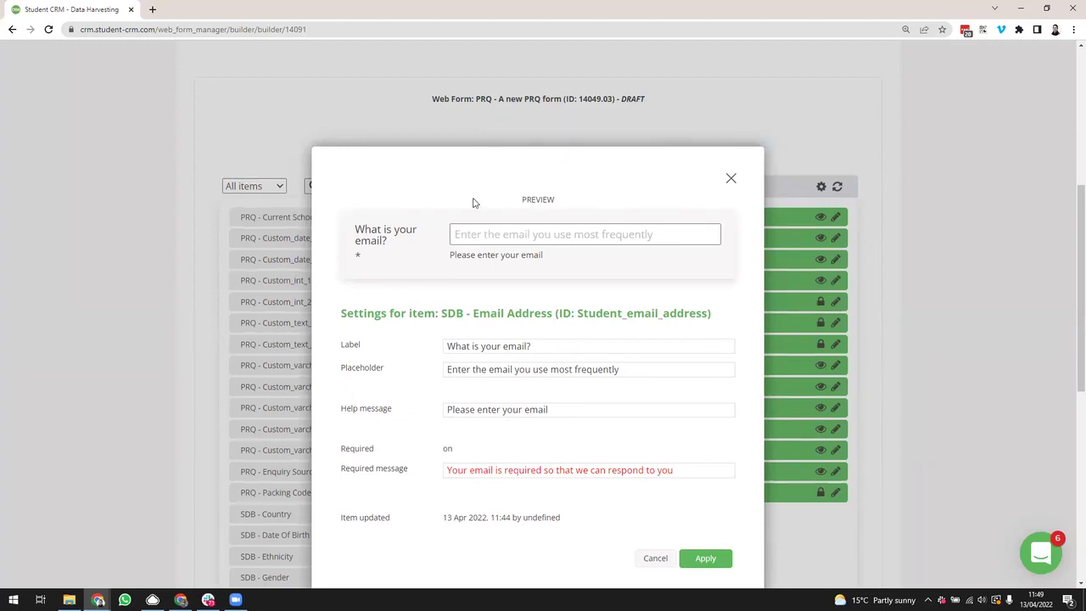
left_click_drag(533, 347, 526, 347)
key("ctrl+a")
type("Email")
key("Down")
key("Return")
Step: Clear the help message of the Email Address field and apply the settings
triple_click(496, 408)
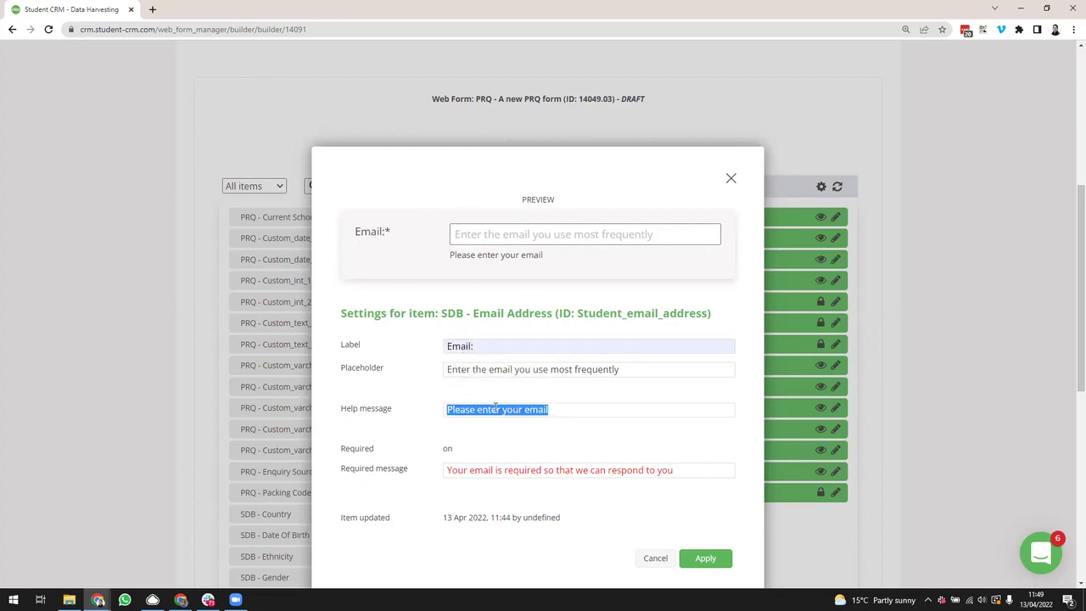
key("BackSpace")
scroll(509, 420, "down", 1)
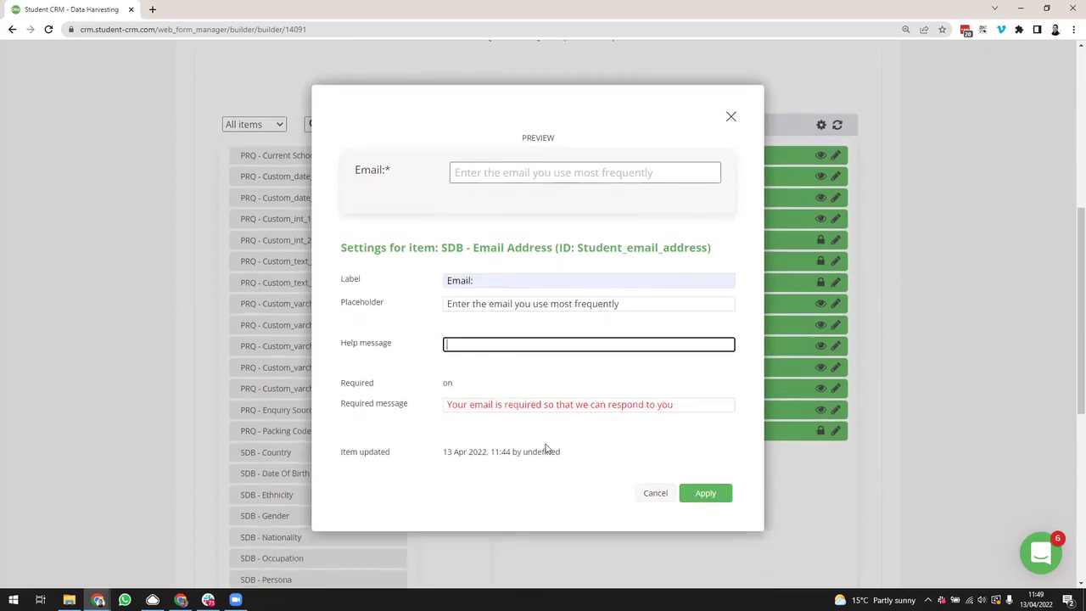
left_click(705, 494)
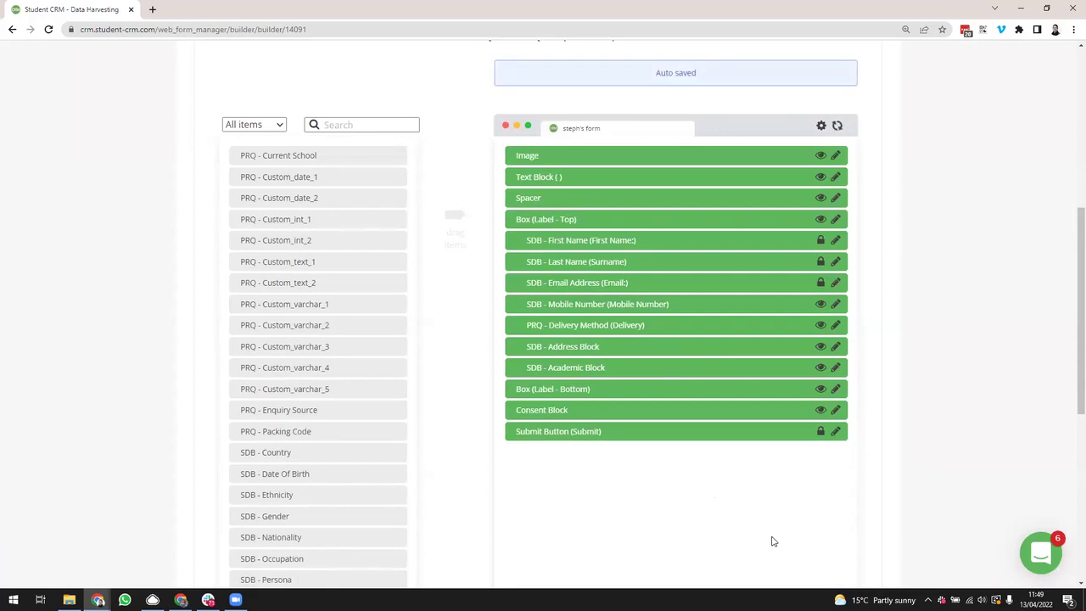
Step: View the settings of the Mobile Number field and close them without making changes
scroll(908, 319, "up", 1)
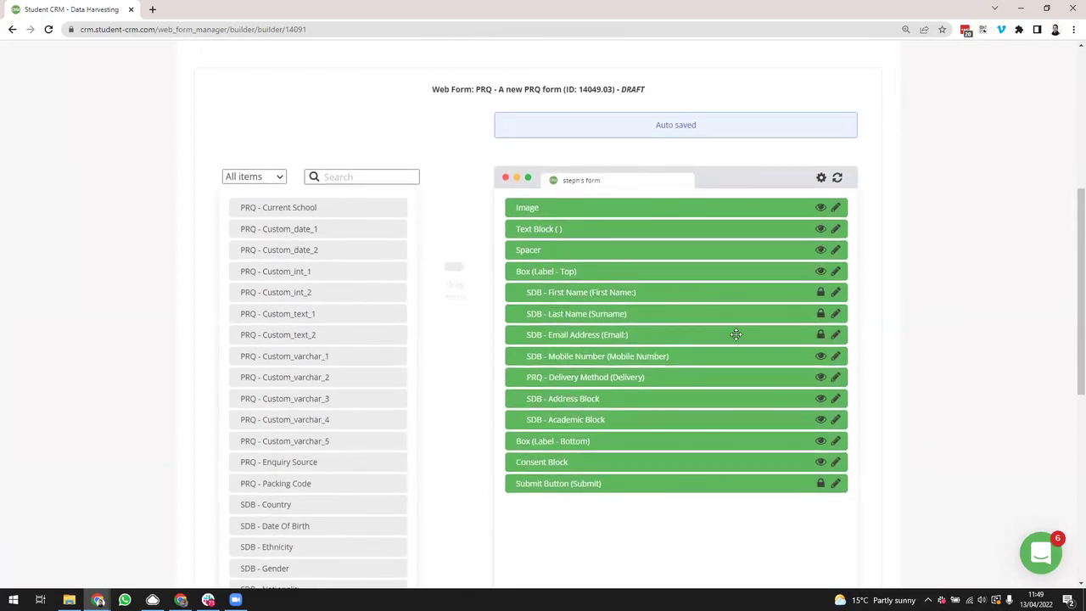
scroll(840, 382, "down", 1)
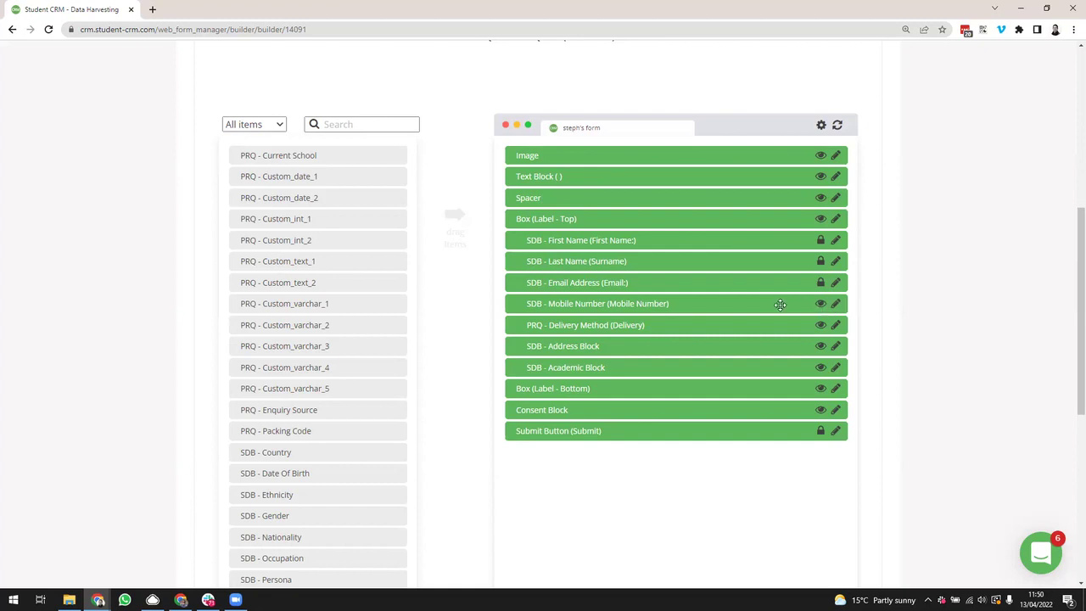
left_click(835, 304)
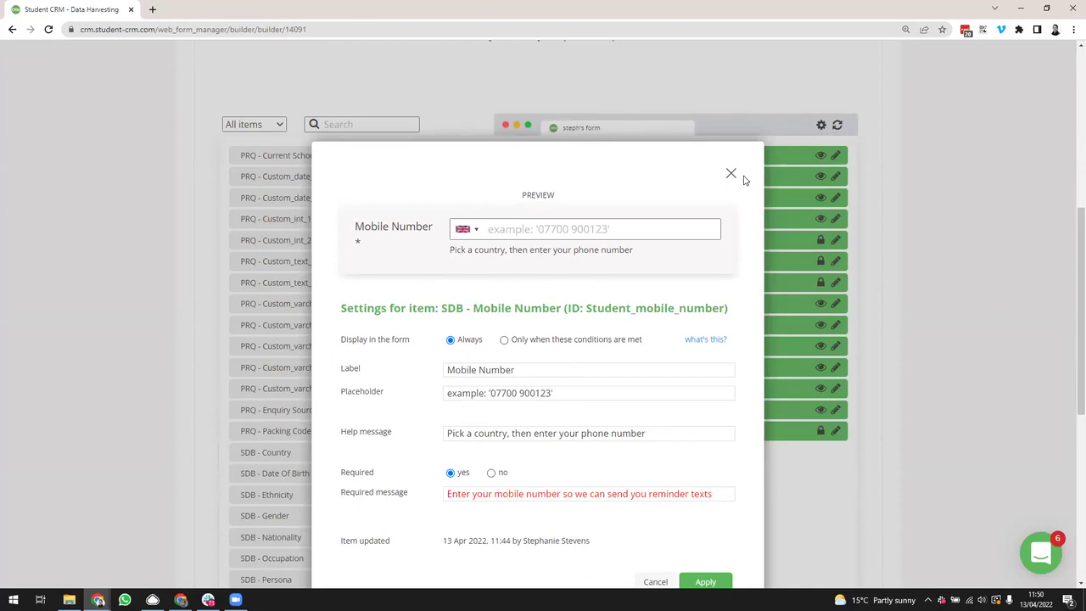
scroll(744, 178, "down", 1)
left_click(732, 142)
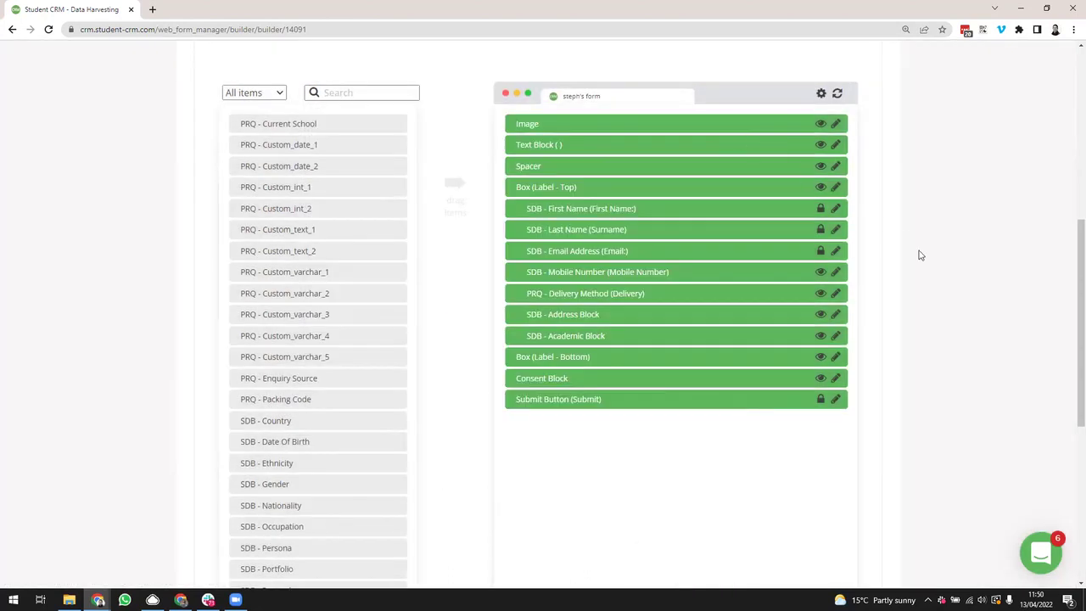
Step: Hide the Mobile Number field from the form and preview the draft to check the field list
left_click(820, 275)
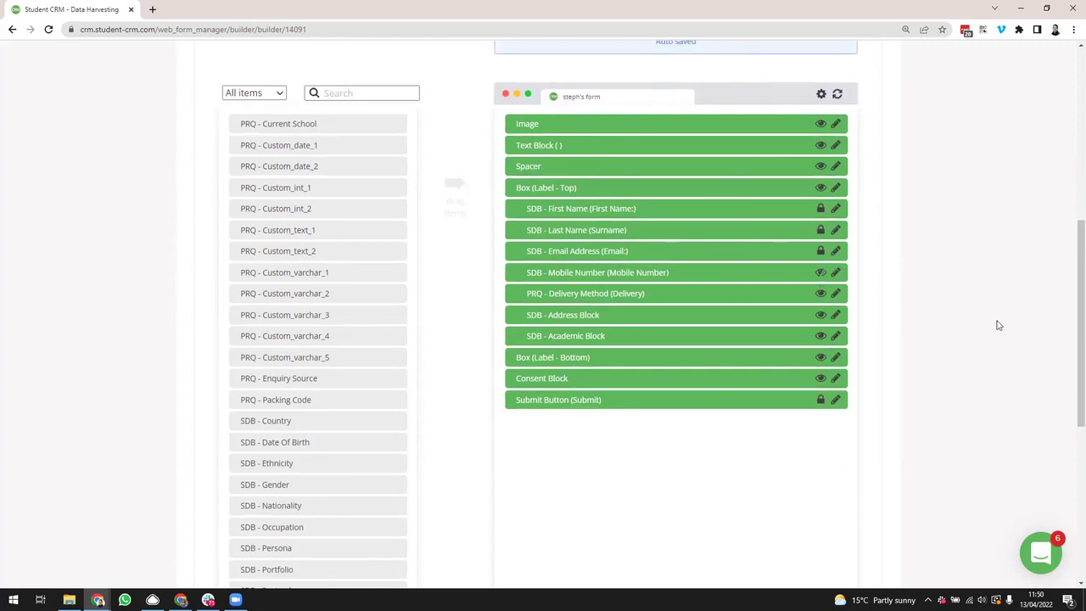
scroll(1000, 325, "up", 4)
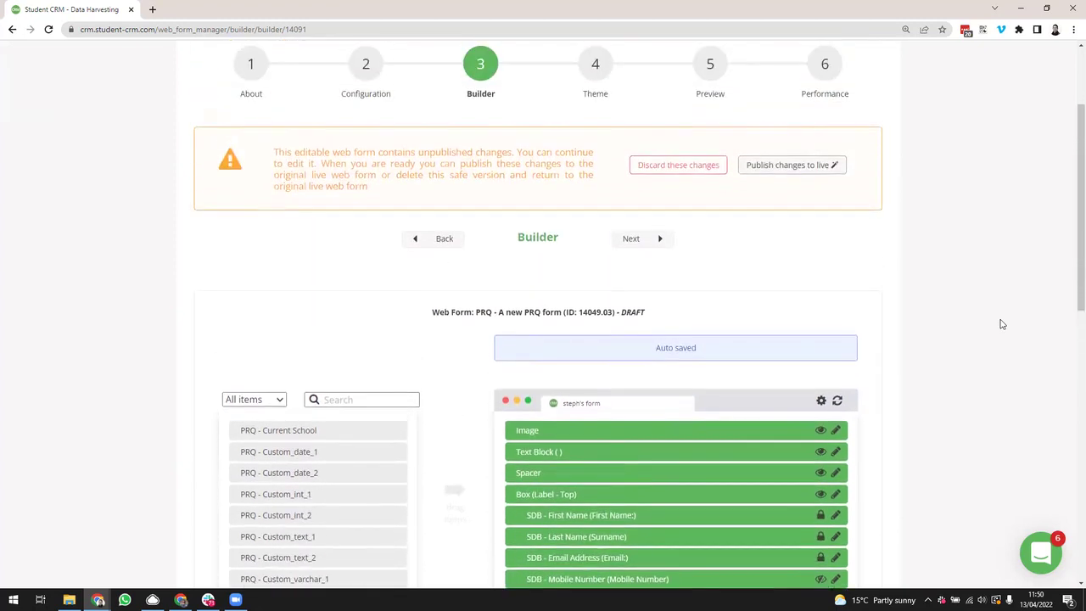
scroll(934, 288, "up", 1)
left_click(709, 143)
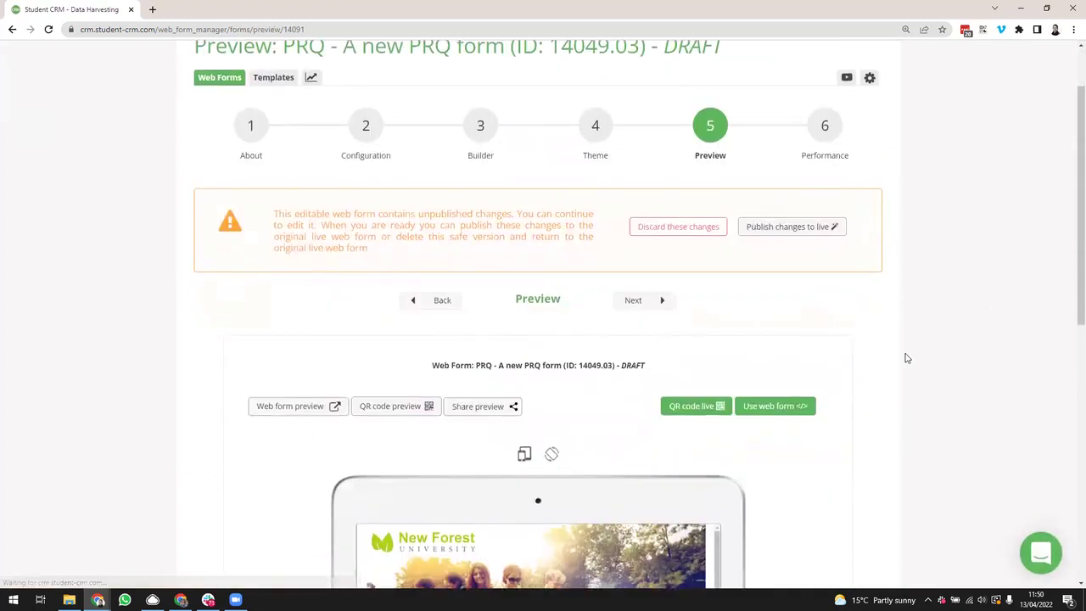
scroll(905, 358, "down", 5)
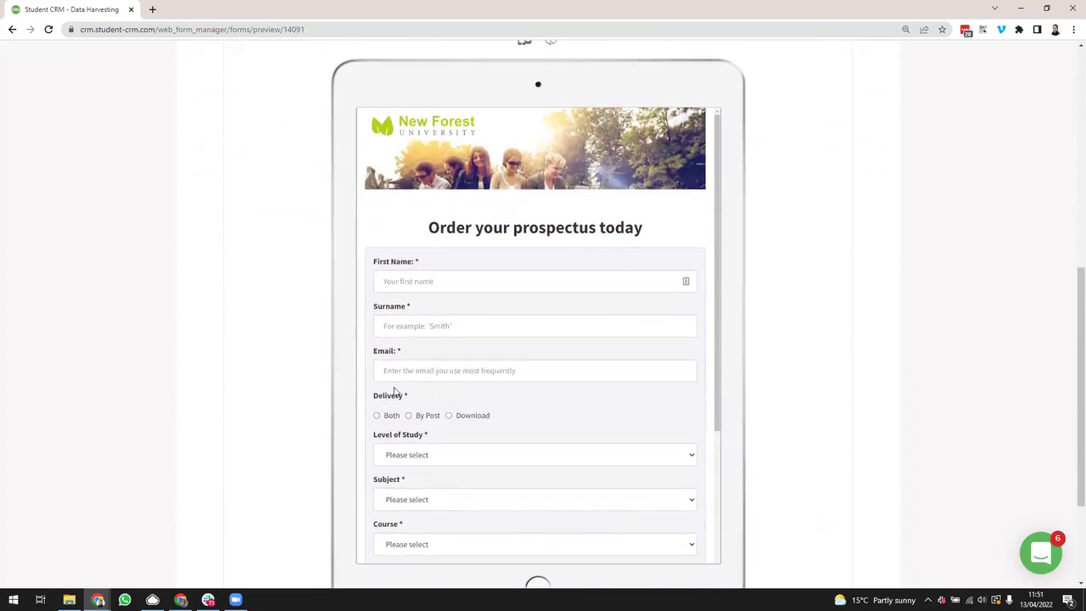
scroll(796, 393, "up", 4)
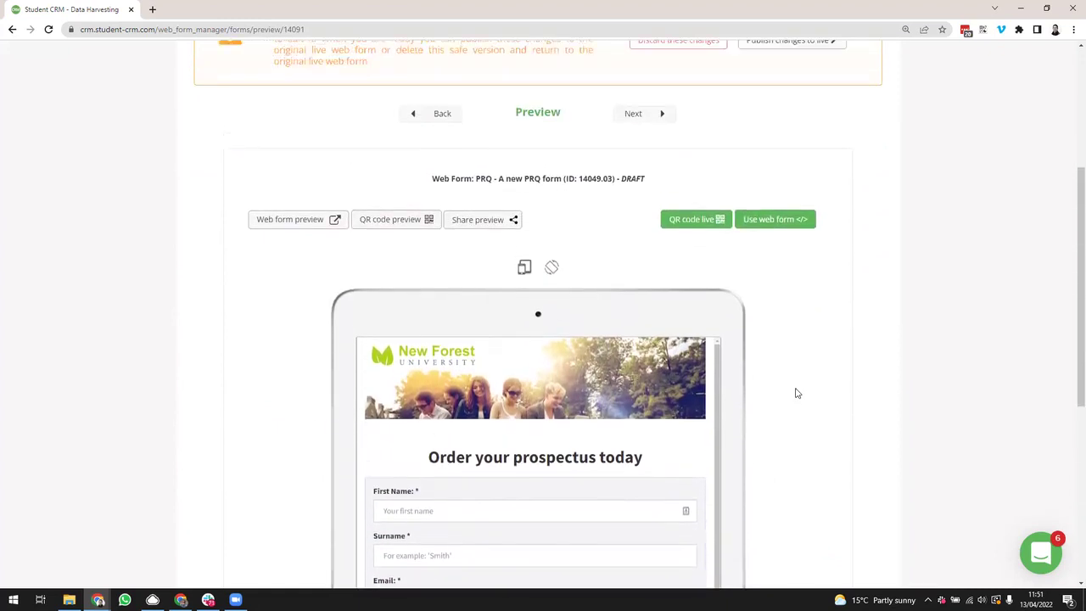
Step: Return to the form Builder and make the hidden Mobile Number field visible again
scroll(565, 277, "up", 1)
left_click(480, 105)
scroll(917, 453, "down", 4)
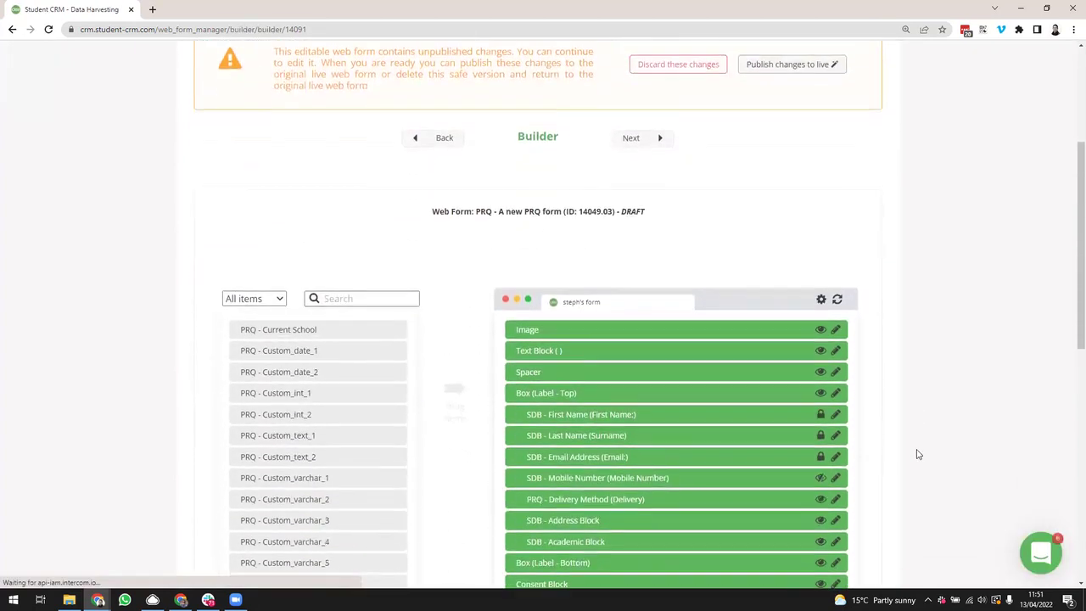
scroll(916, 453, "down", 1)
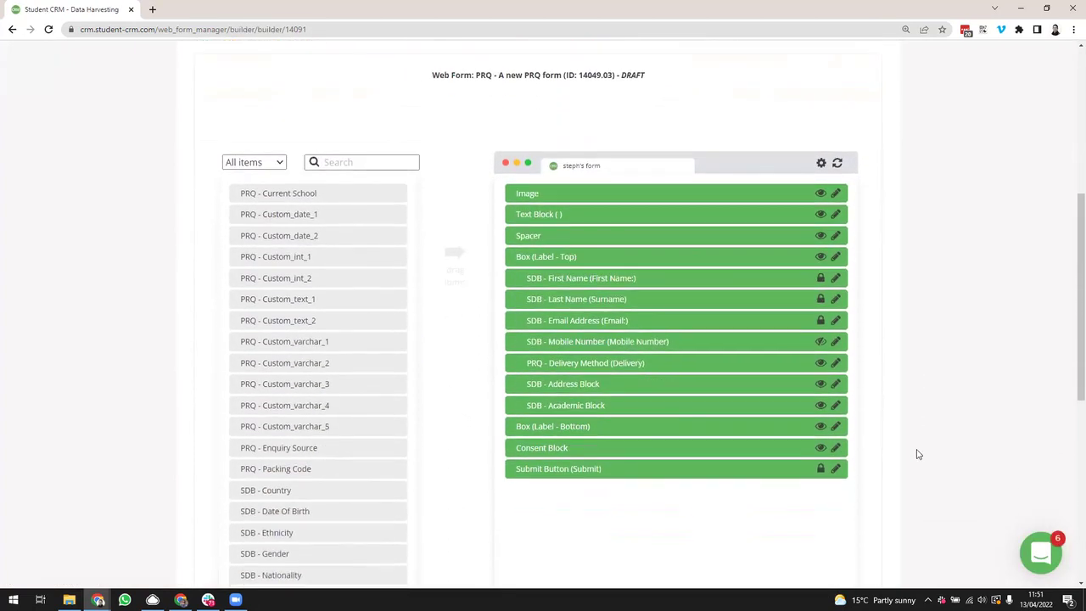
left_click(821, 343)
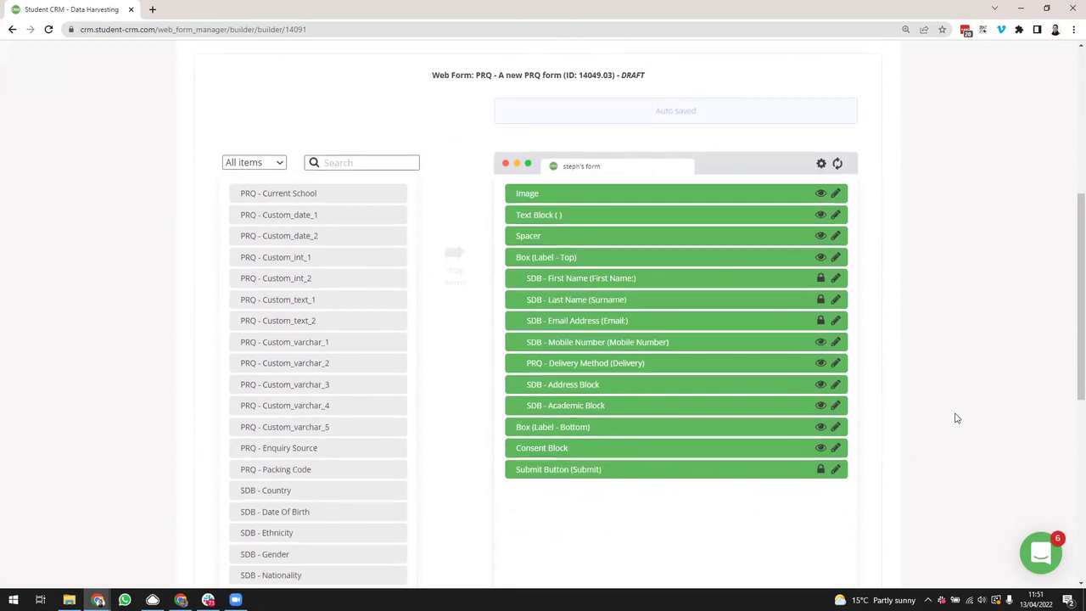
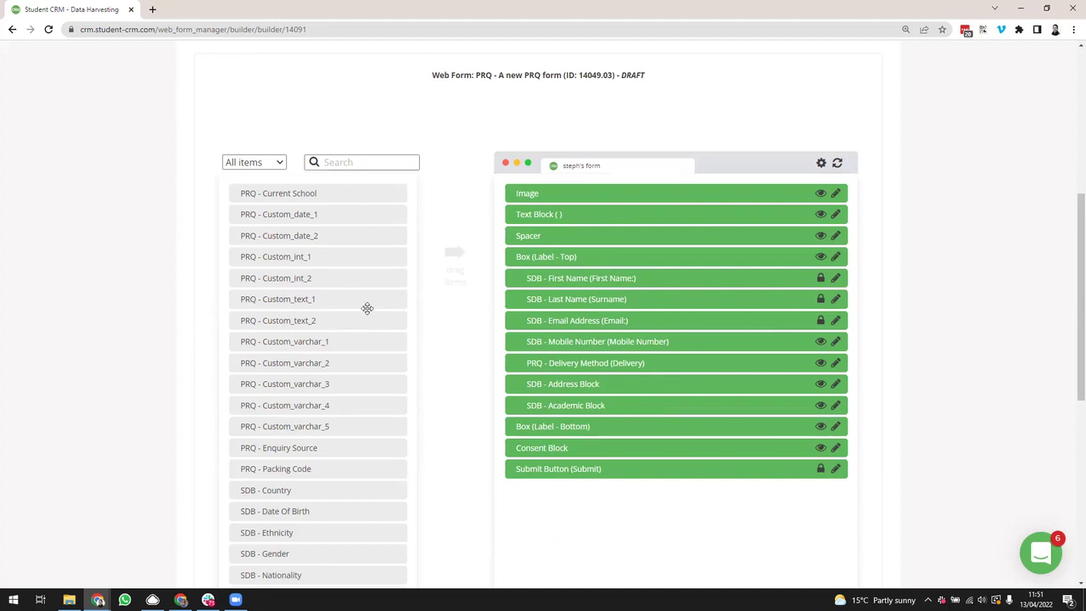
Step: Clear the help message of the Mobile Number field
left_click(836, 343)
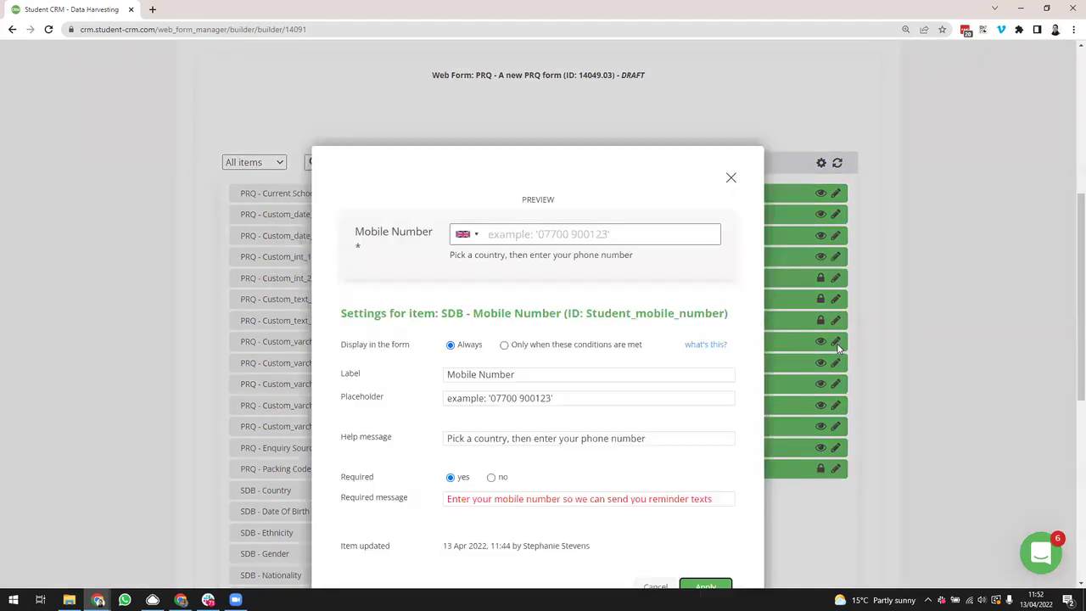
scroll(535, 395, "down", 2)
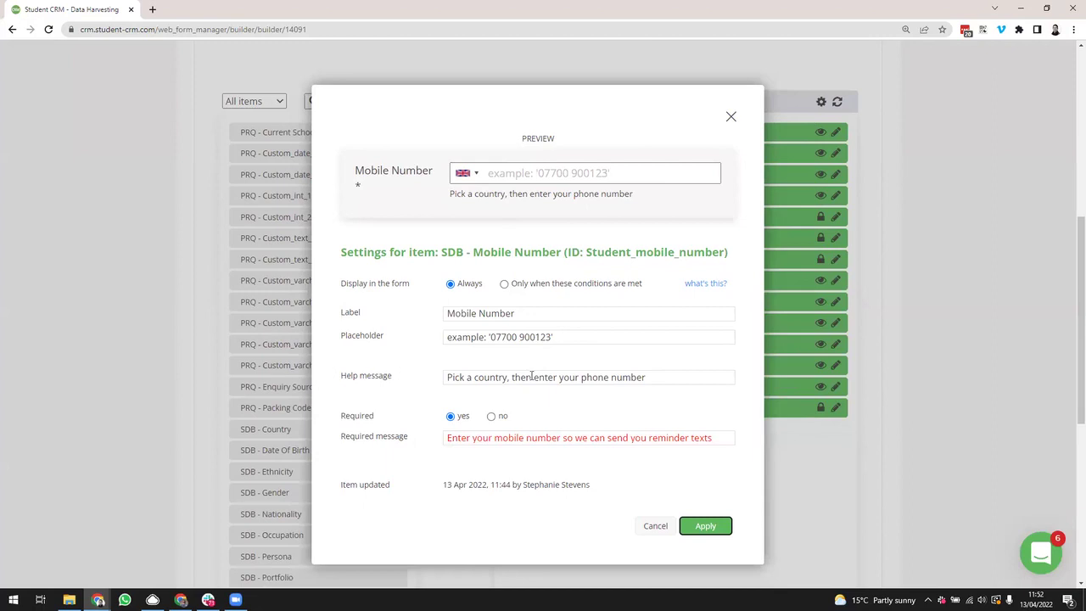
left_click(506, 379)
key("BackSpace")
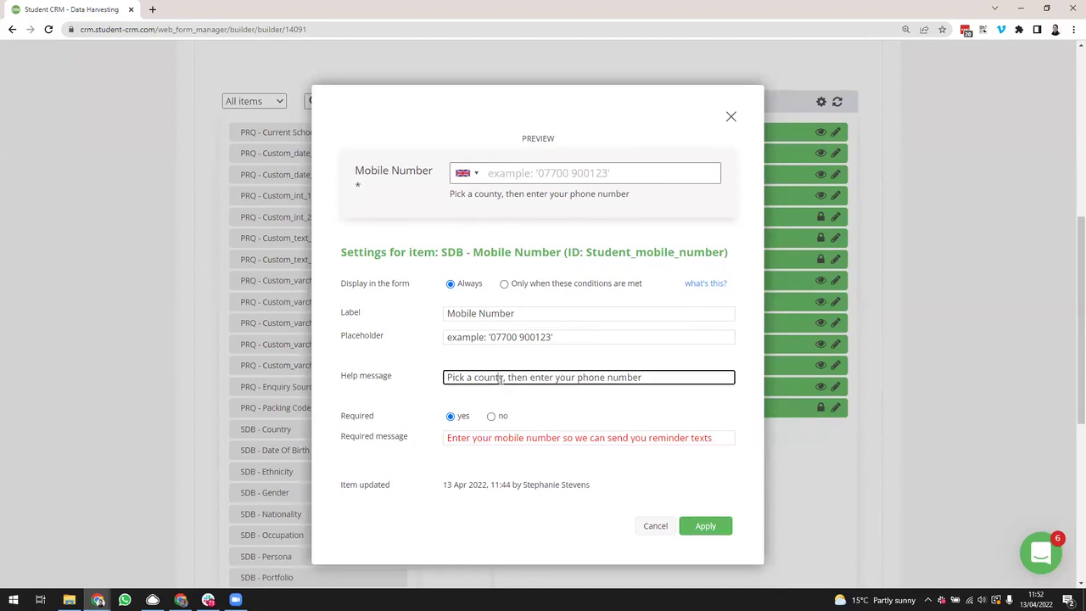
double_click(515, 374)
key("BackSpace")
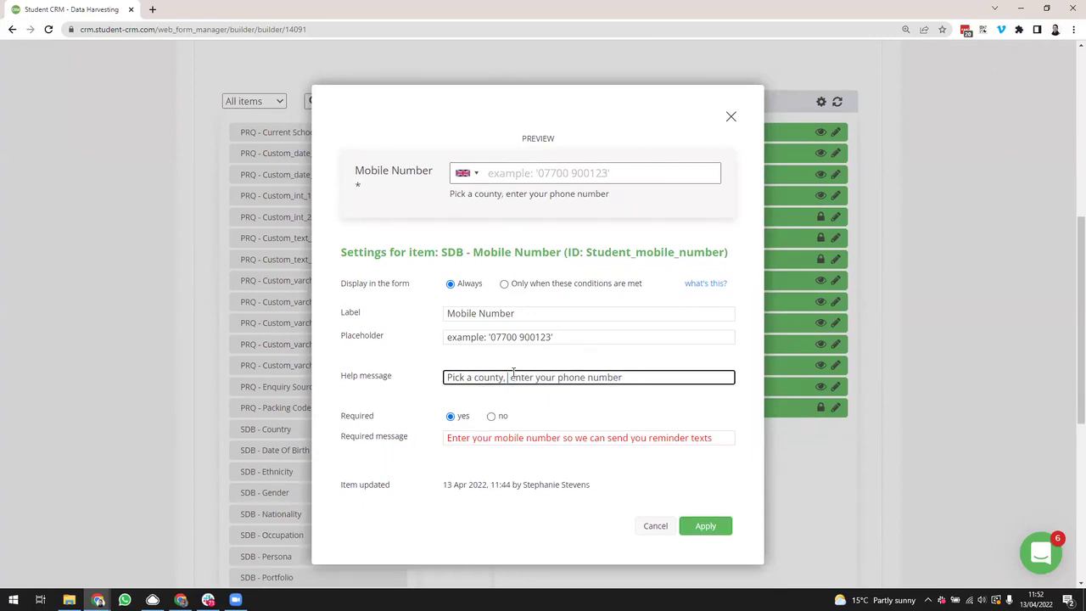
left_click_drag(647, 376, 404, 380)
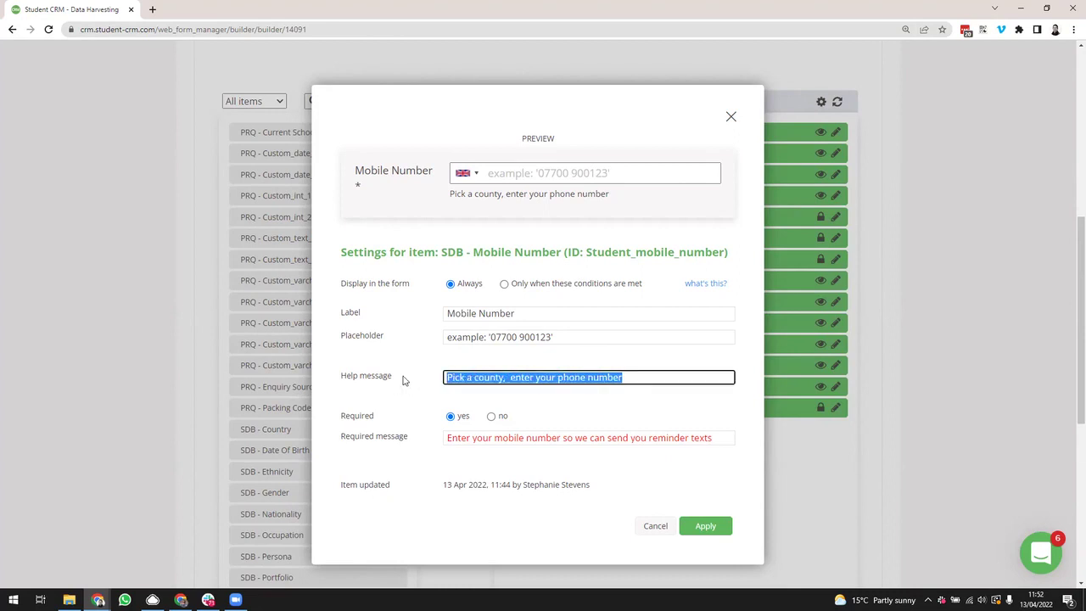
key("BackSpace")
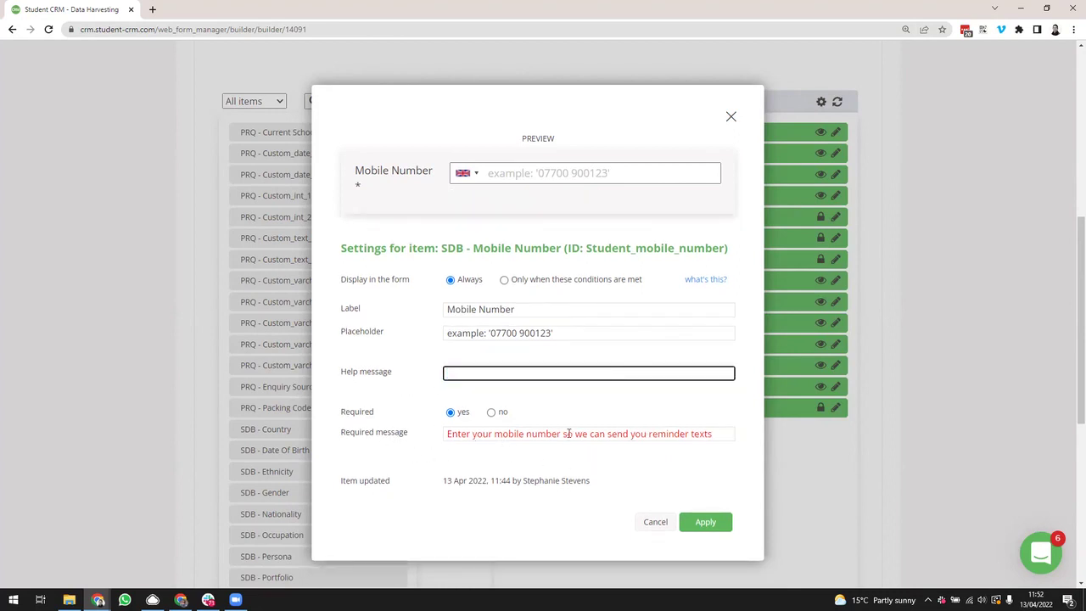
Step: Shorten the Mobile Number field's required message to "Enter your mobile number" and apply the settings
left_click_drag(564, 436, 744, 441)
key("BackSpace")
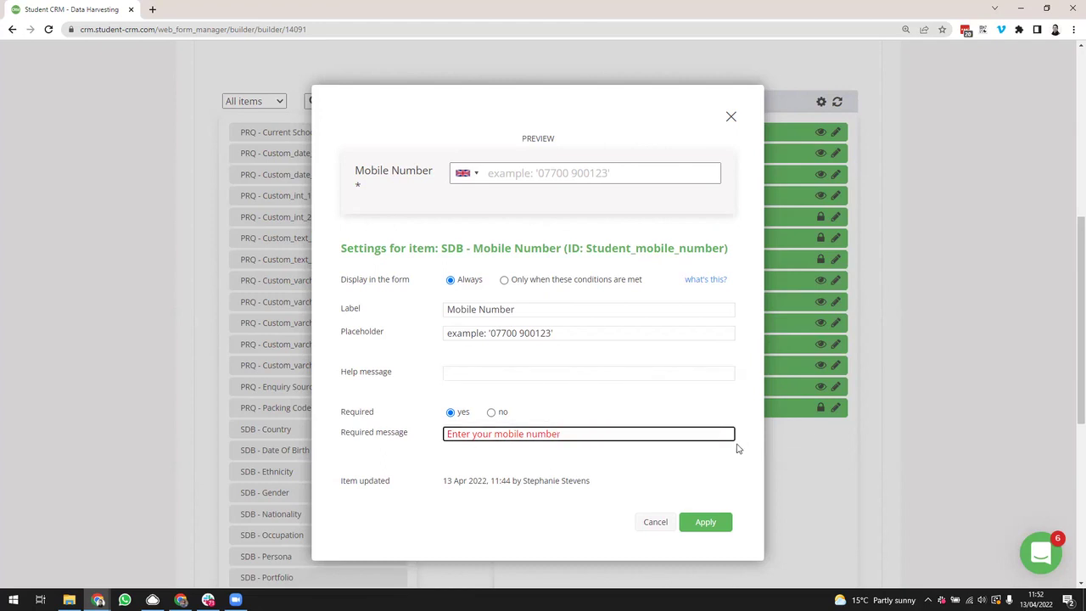
left_click(721, 526)
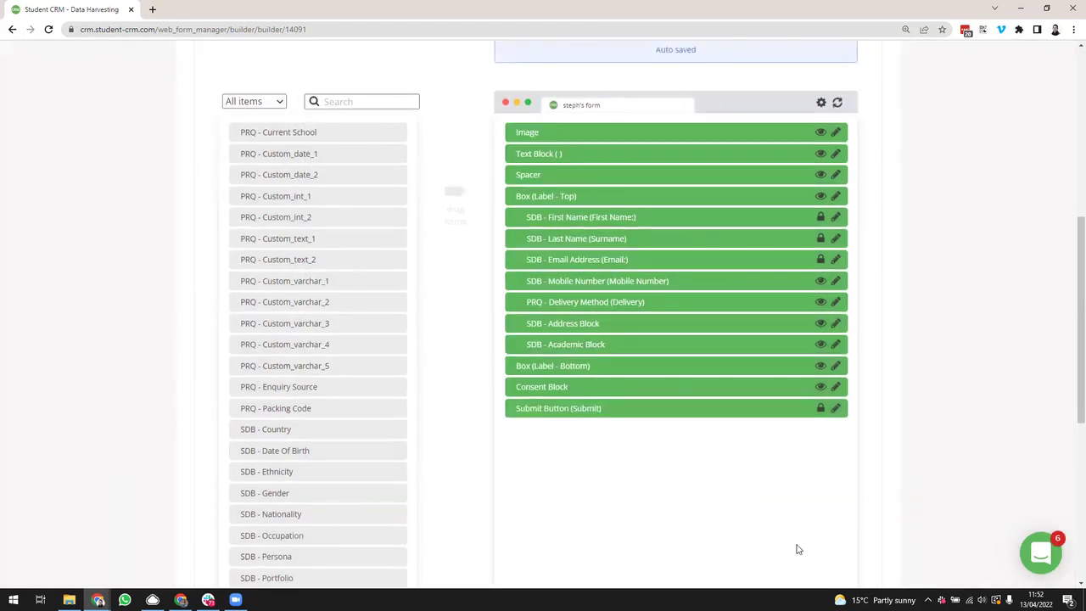
Step: Examine the Mobile Number field's options for conditional display in the form and close its settings
left_click(836, 281)
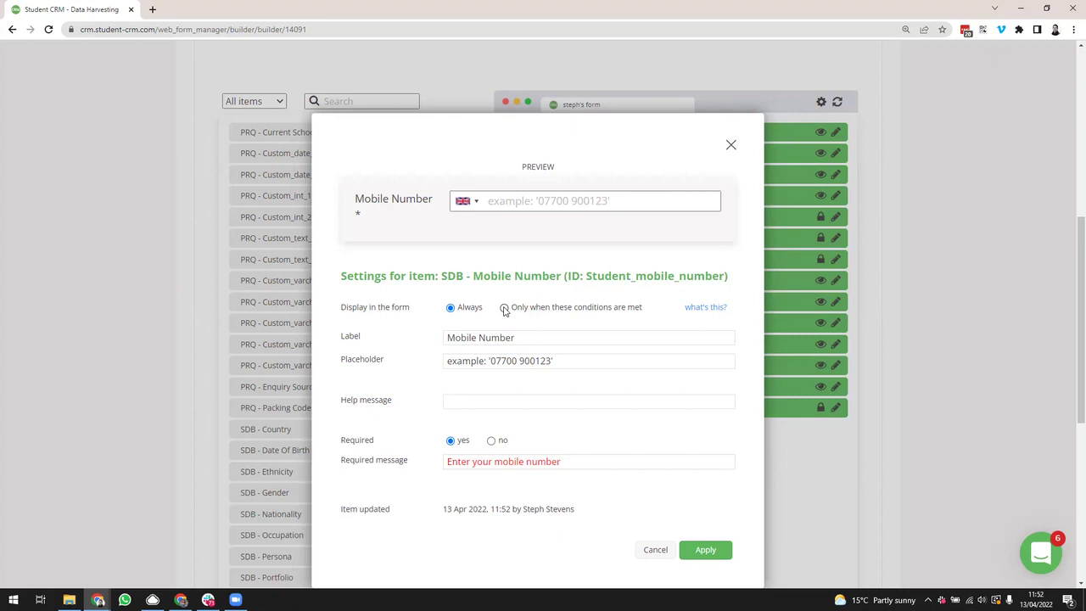
left_click(732, 146)
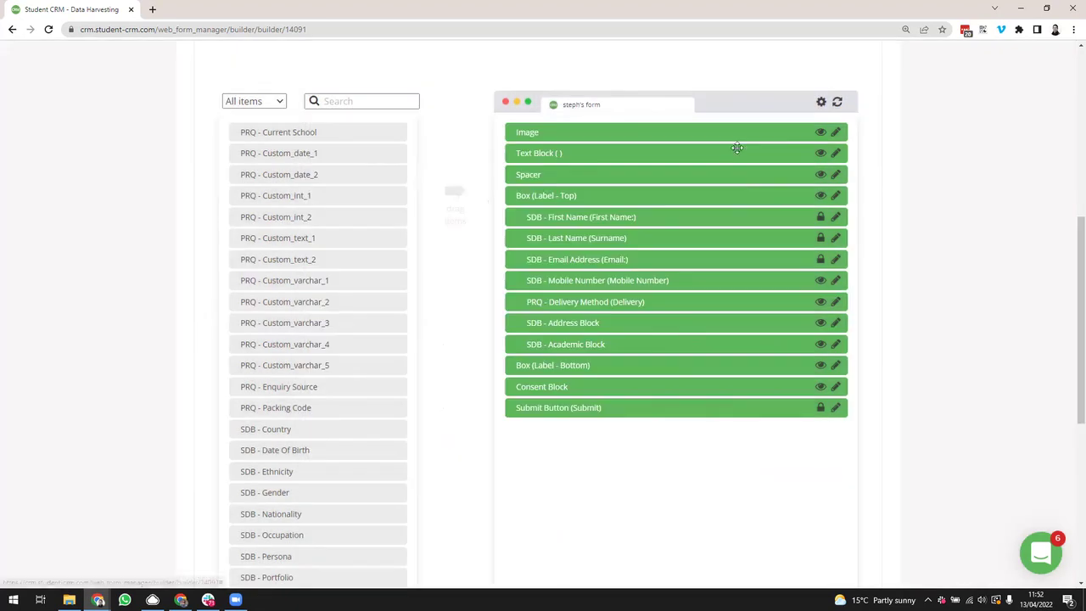
Step: Examine the preview and settings of the Delivery Method item and close them
left_click(837, 304)
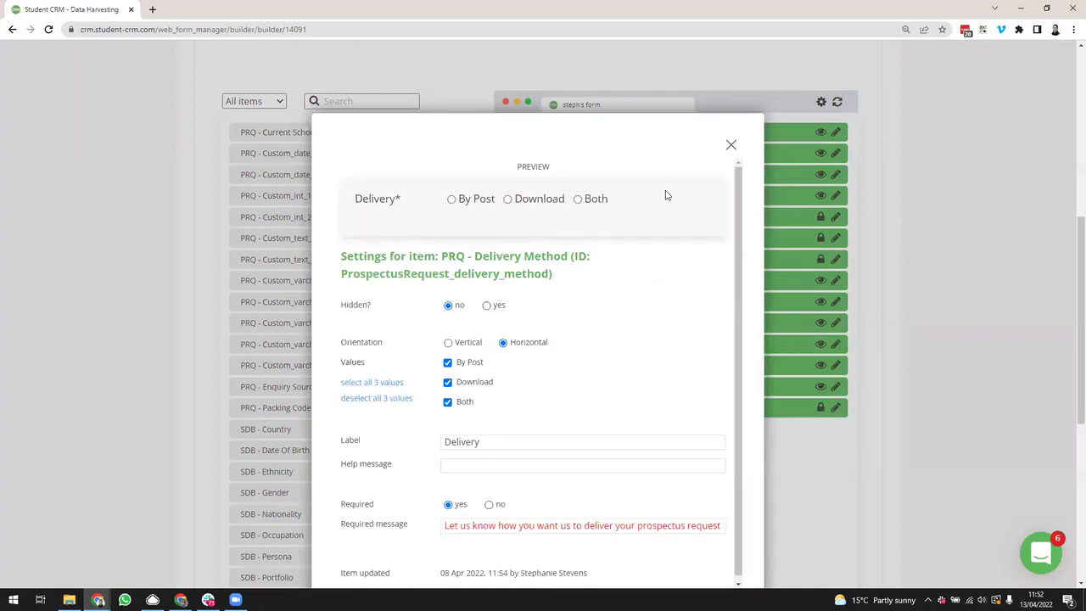
scroll(726, 157, "down", 1)
left_click(731, 86)
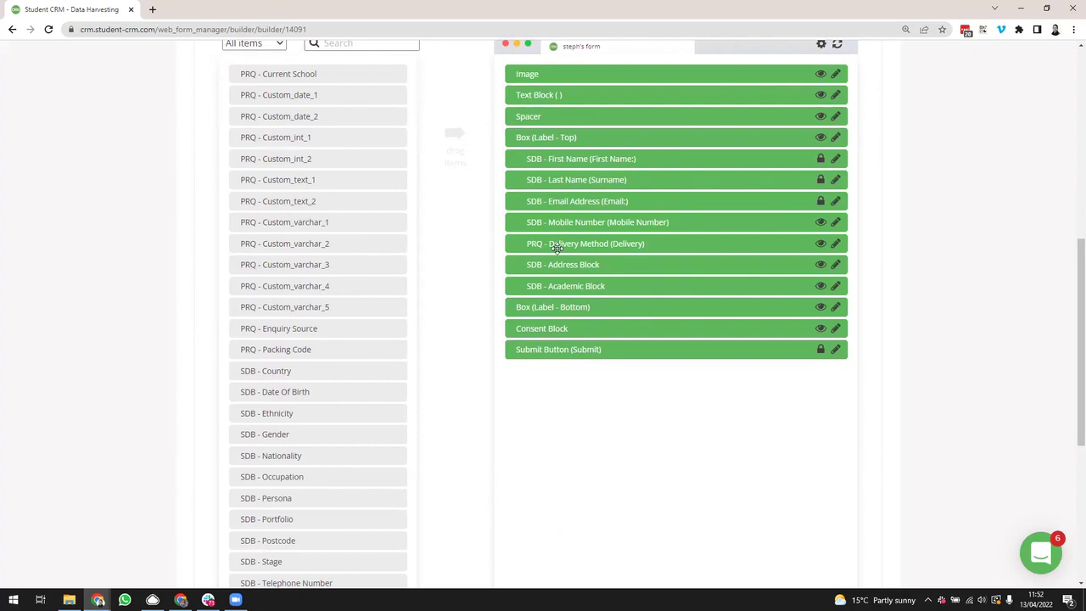
Step: Reopen the Delivery Method settings and try the By Post and Download choices in the preview
left_click(837, 243)
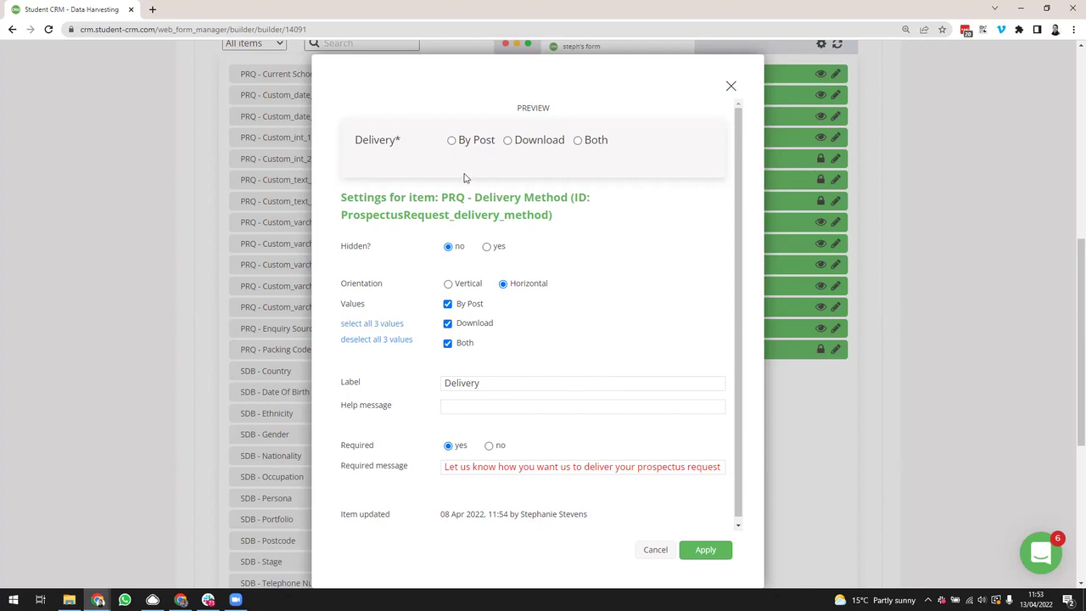
left_click(452, 141)
left_click(507, 142)
Step: Try hiding the Delivery Method item with a chosen hidden value passed on, and make it visible again
left_click(487, 246)
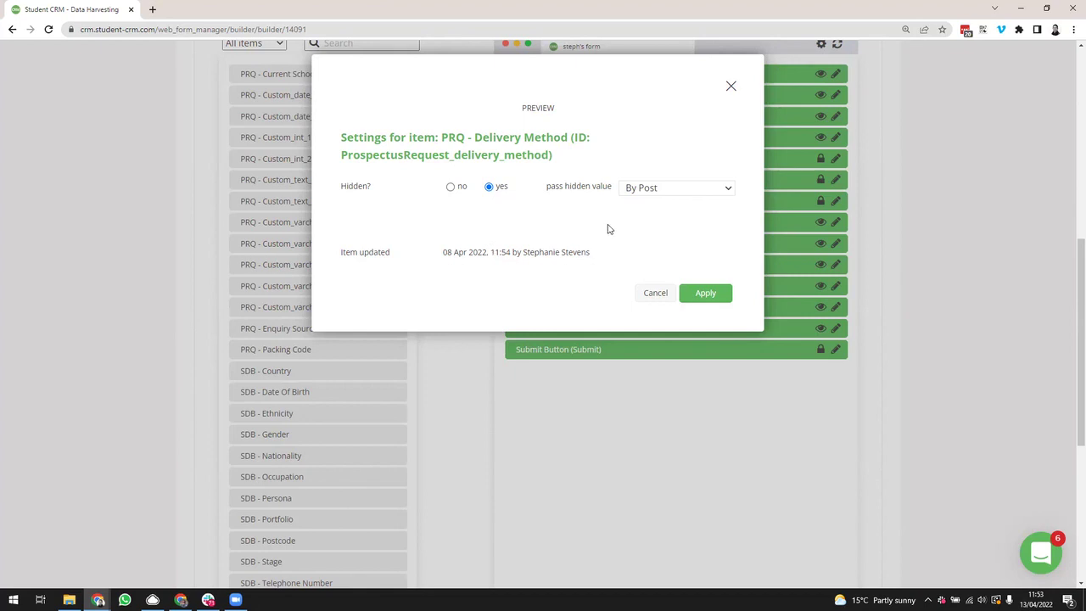
left_click(650, 190)
left_click(650, 217)
left_click(451, 187)
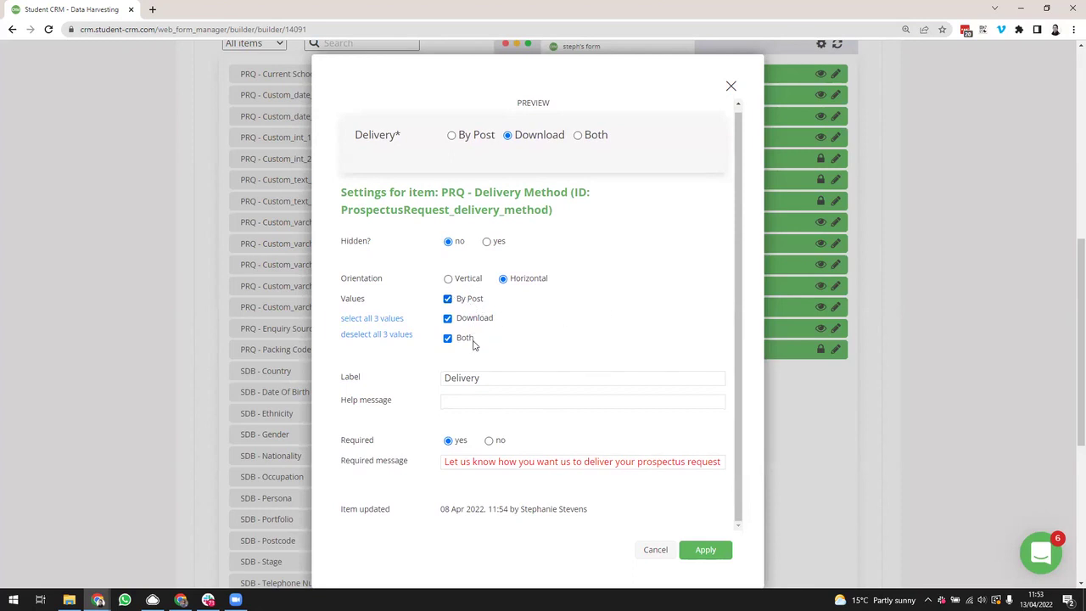
Step: Compare the two orientations of the Delivery Method choices and set the orientation to Vertical
left_click(449, 281)
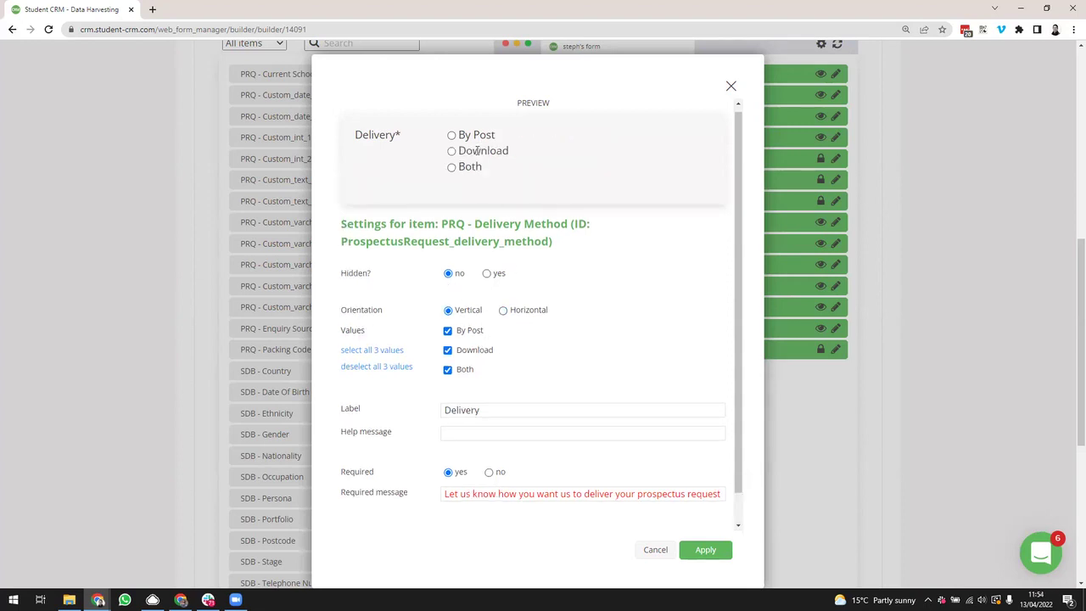
left_click(504, 311)
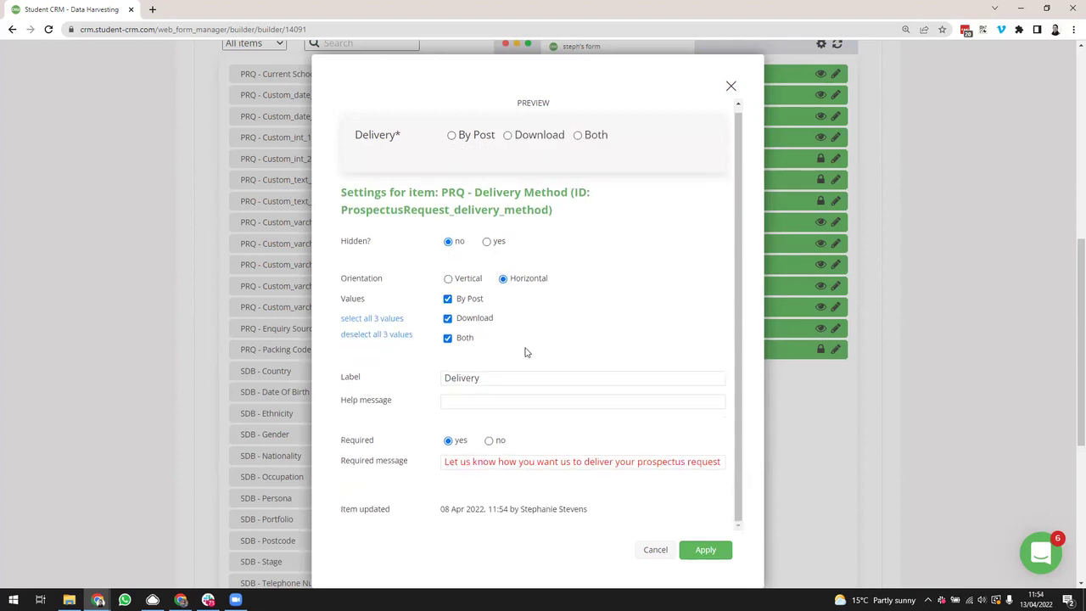
left_click(449, 281)
scroll(547, 357, "down", 1)
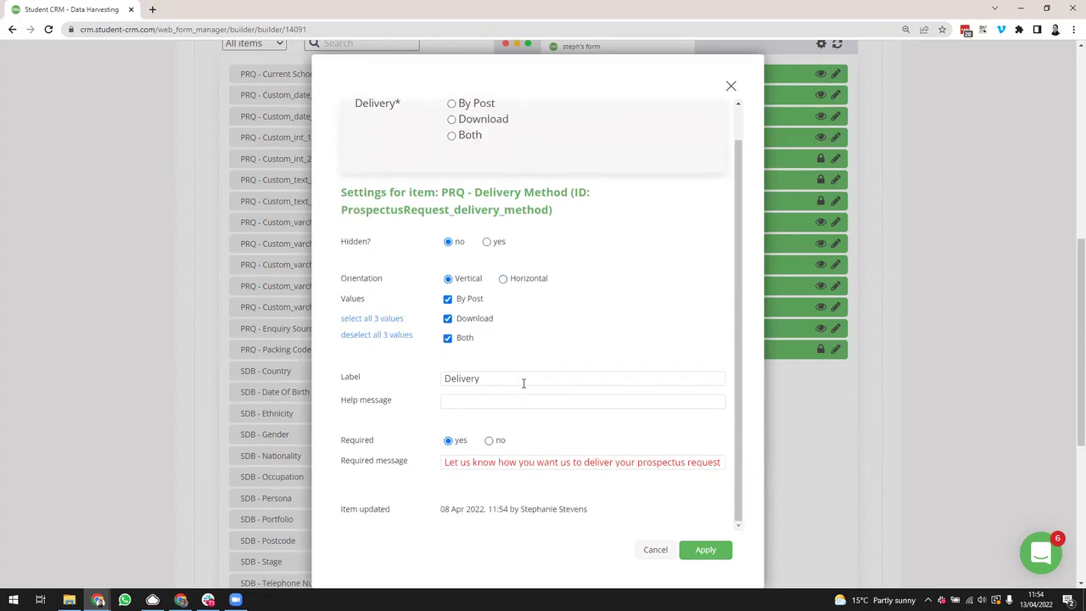
Step: Change the Delivery Method label to "How would you like to receive your prospectus?" and apply the settings
scroll(501, 378, "up", 1)
left_click(496, 415)
left_click_drag(482, 419, 405, 409)
type("How ")
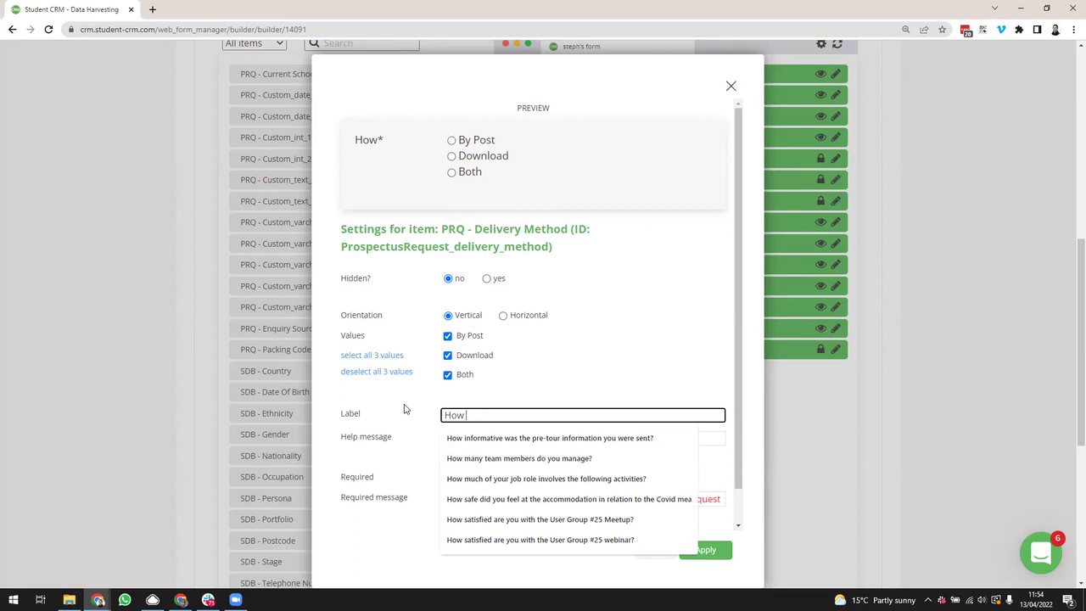
type("would")
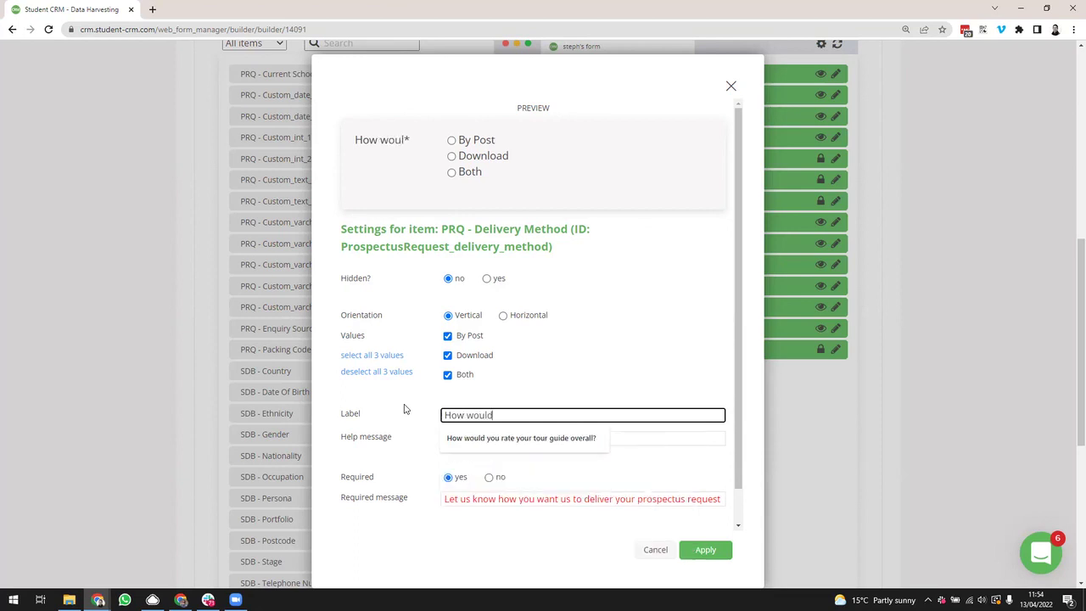
type(" you like to receive")
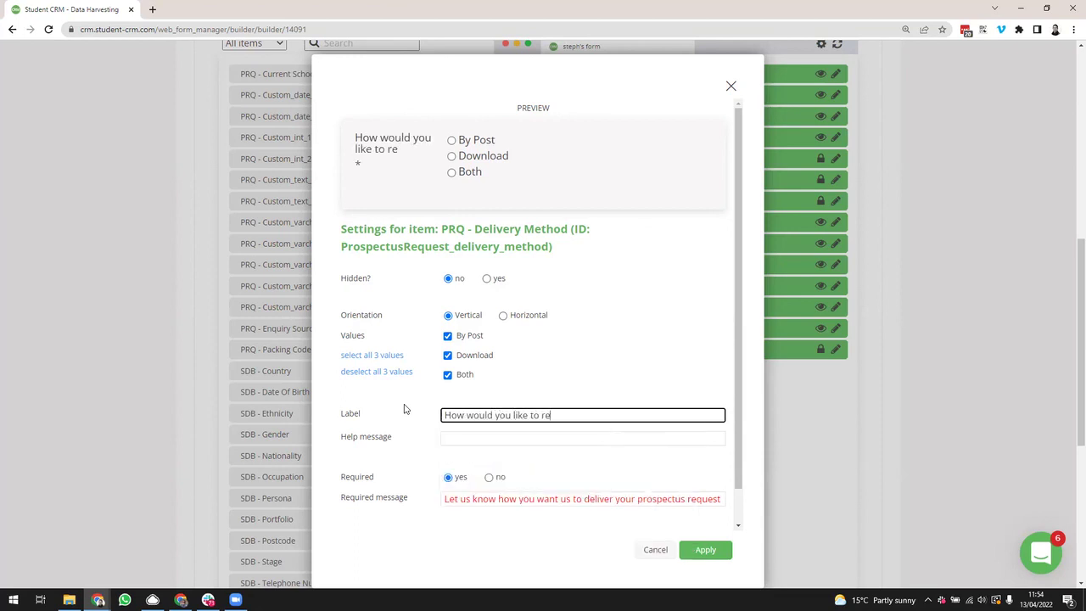
key("BackSpace")
key("BackSpace")
type("eive your prosp")
type("ectus?")
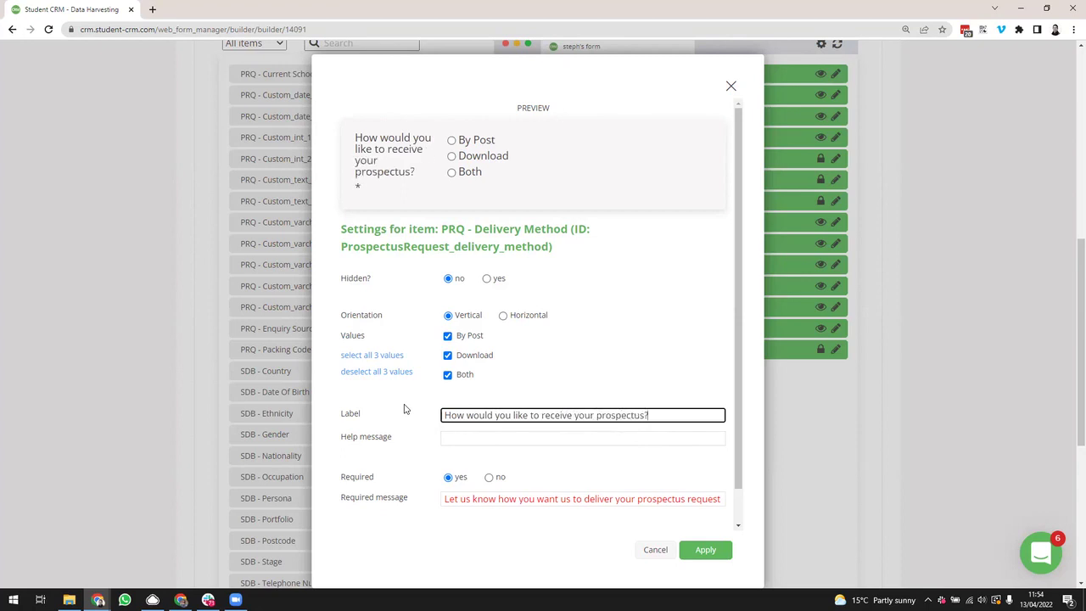
scroll(404, 409, "down", 2)
left_click(743, 366)
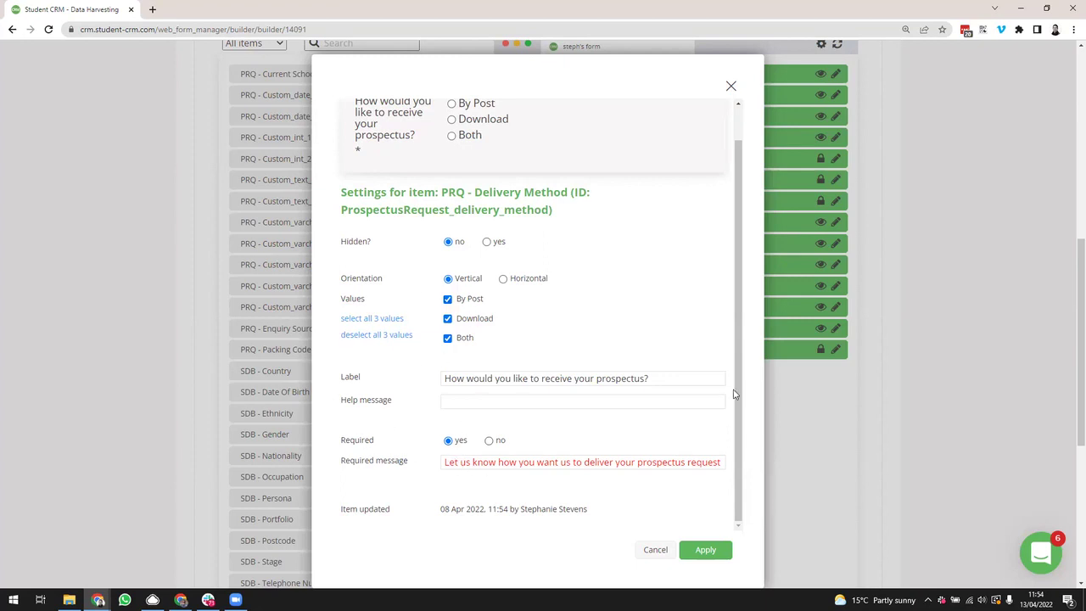
left_click(704, 550)
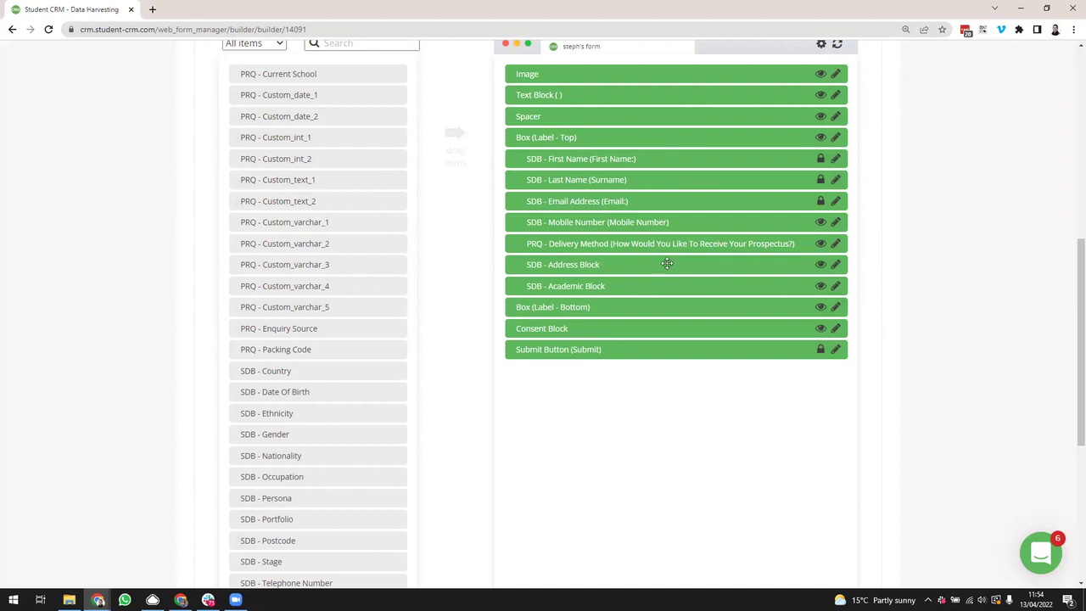
Step: Open the Address Block settings, deactivate Address 3 and check the block's preview
left_click(835, 265)
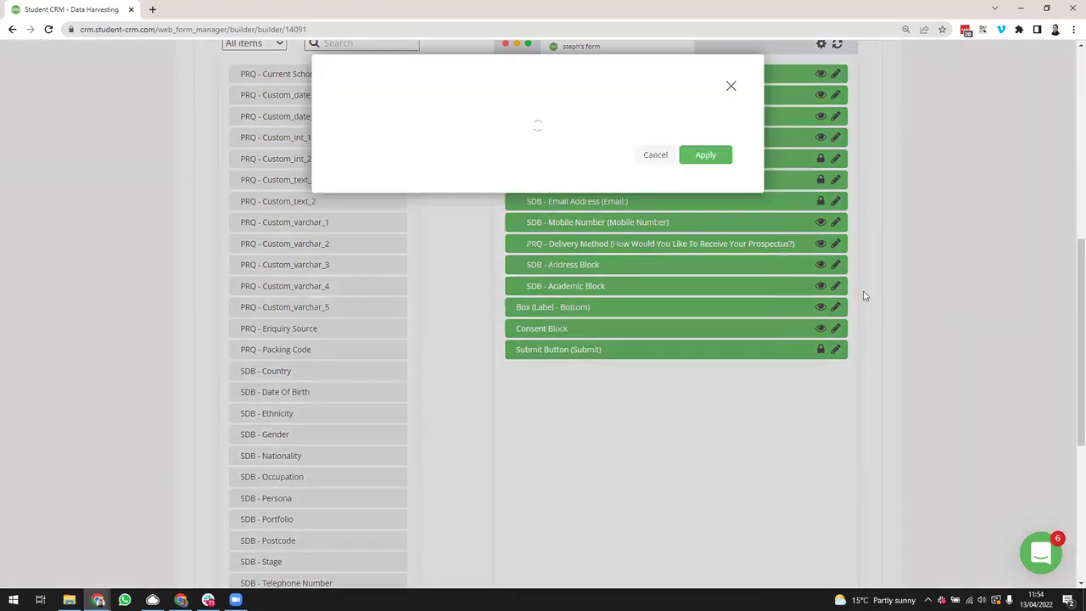
left_click_drag(740, 224, 738, 188)
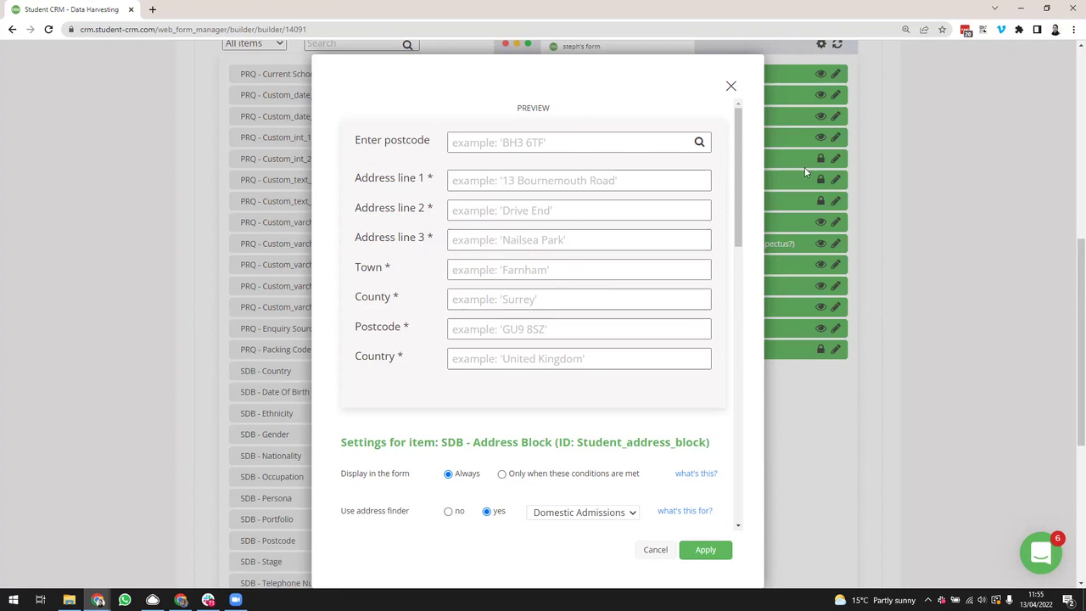
scroll(740, 172, "down", 2)
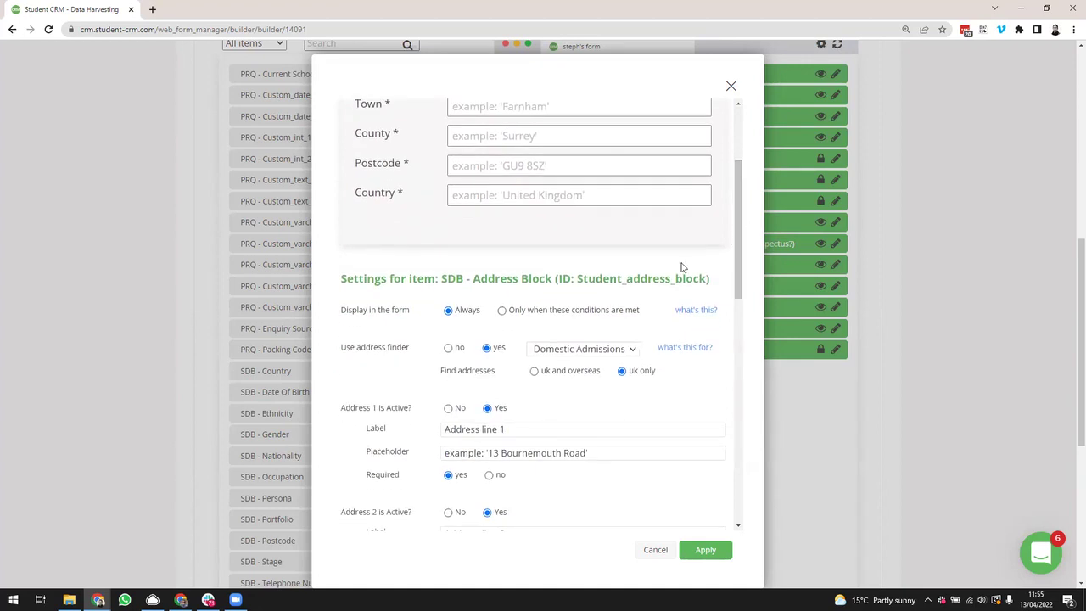
scroll(584, 382, "down", 3)
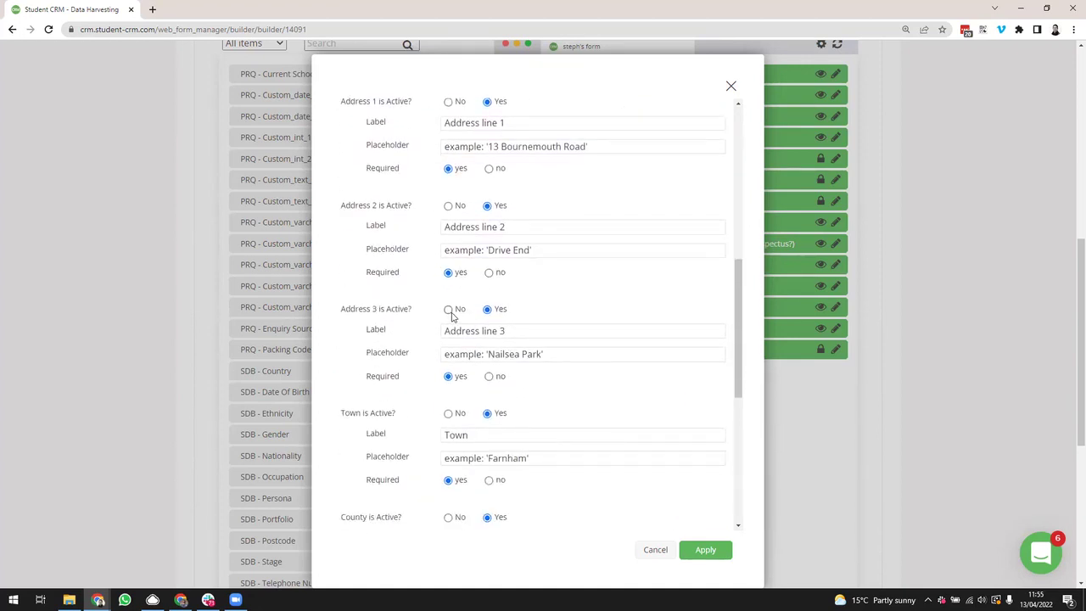
left_click(449, 310)
scroll(530, 326, "up", 4)
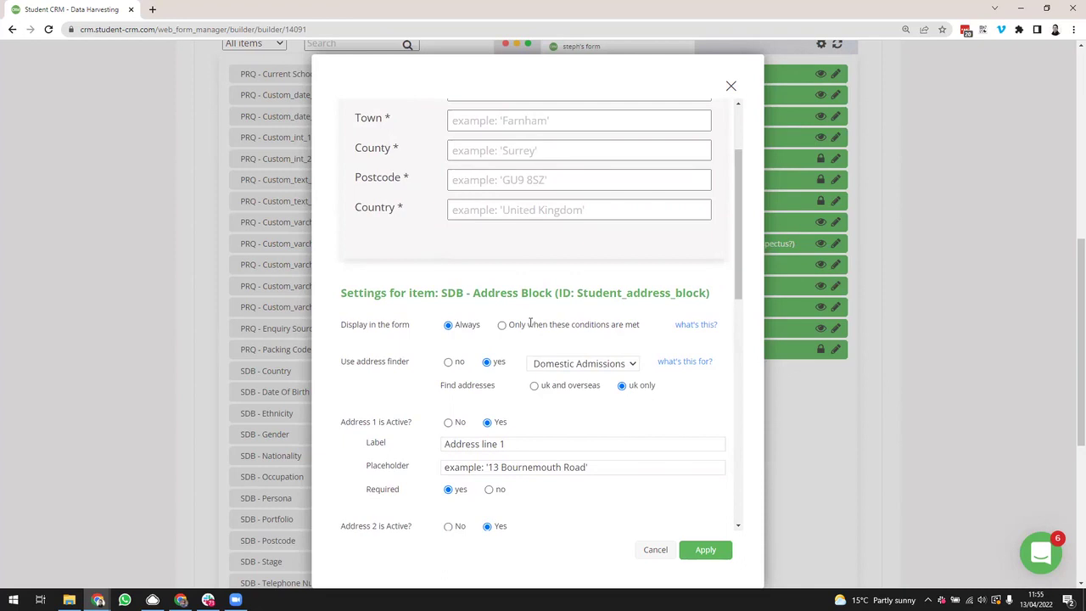
scroll(530, 323, "up", 1)
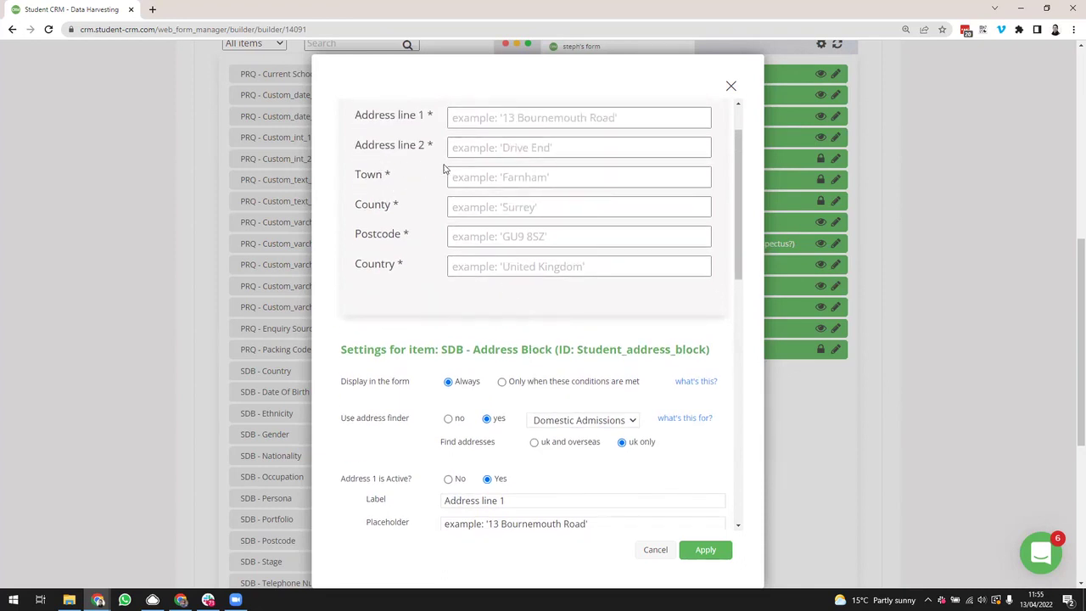
Step: Examine the Address Block's address finder options against its preview, along with the settings of the individual address lines
scroll(431, 326, "down", 1)
scroll(432, 335, "down", 1)
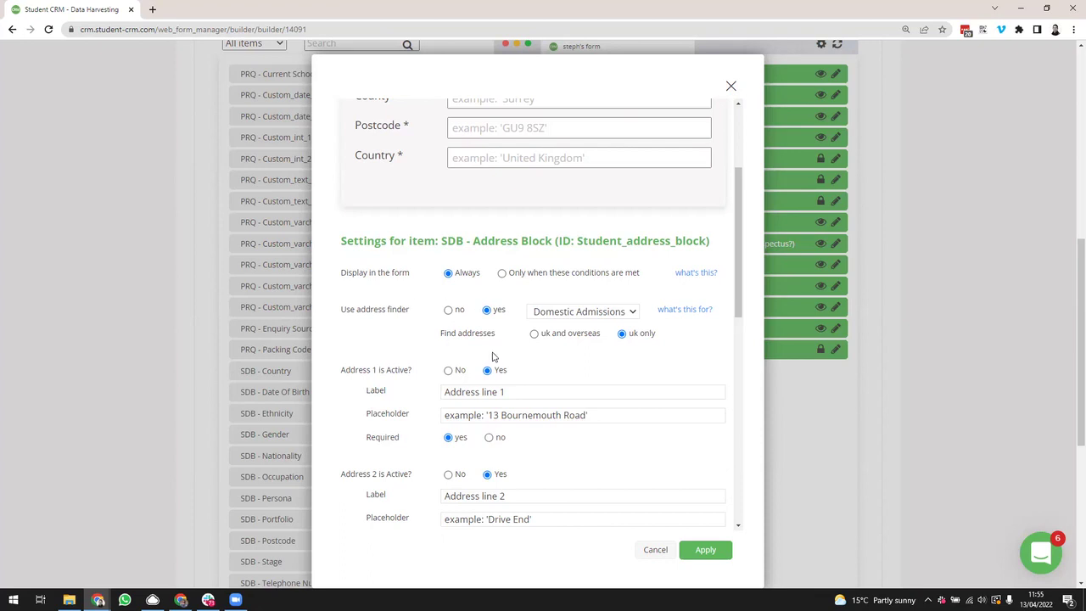
scroll(504, 352, "up", 3)
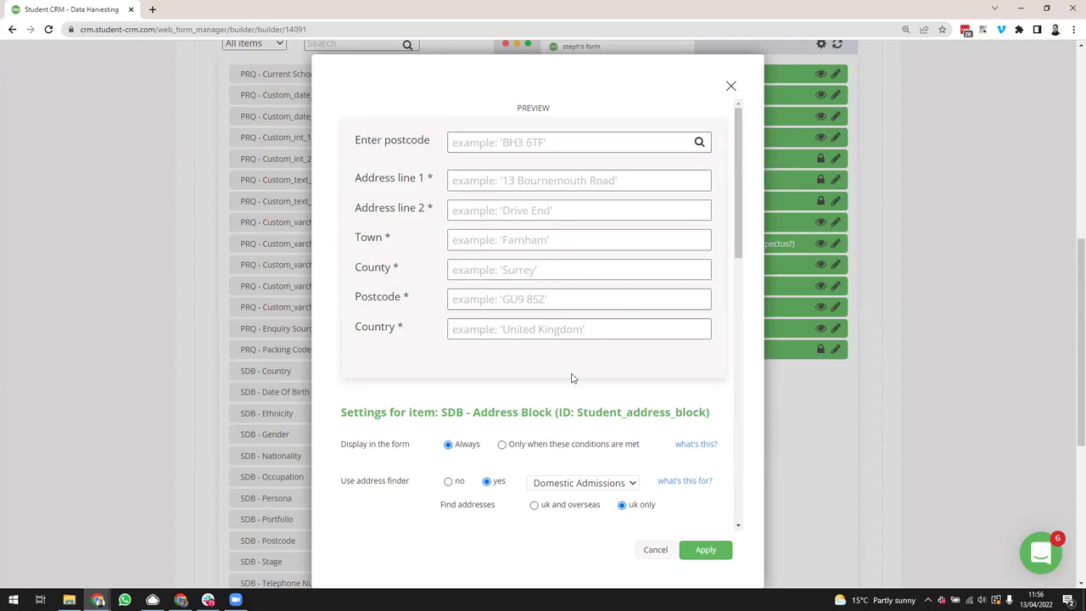
scroll(565, 391, "down", 3)
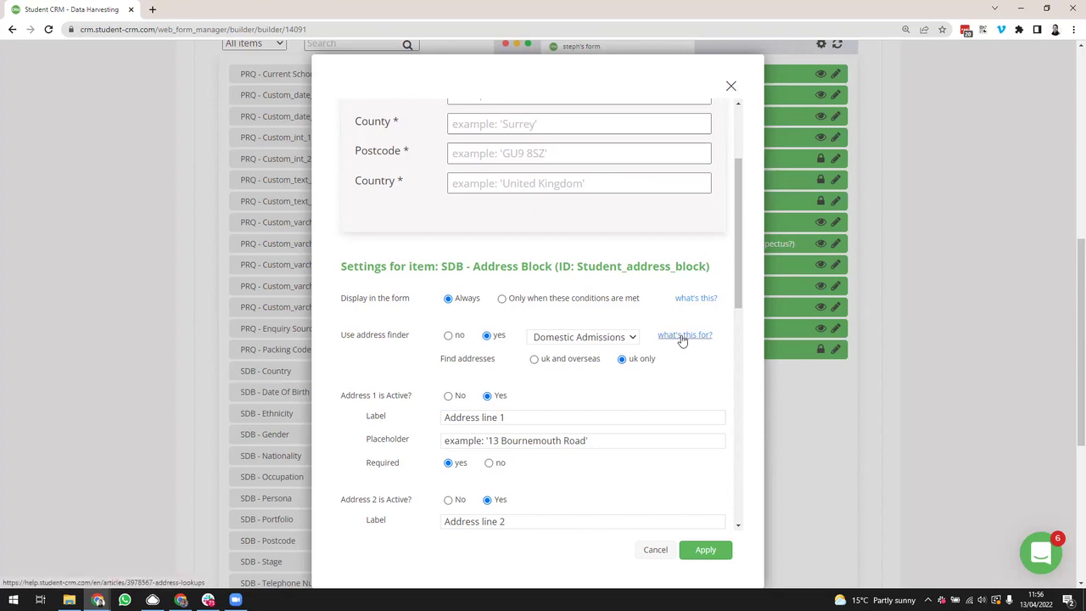
scroll(584, 402, "down", 3)
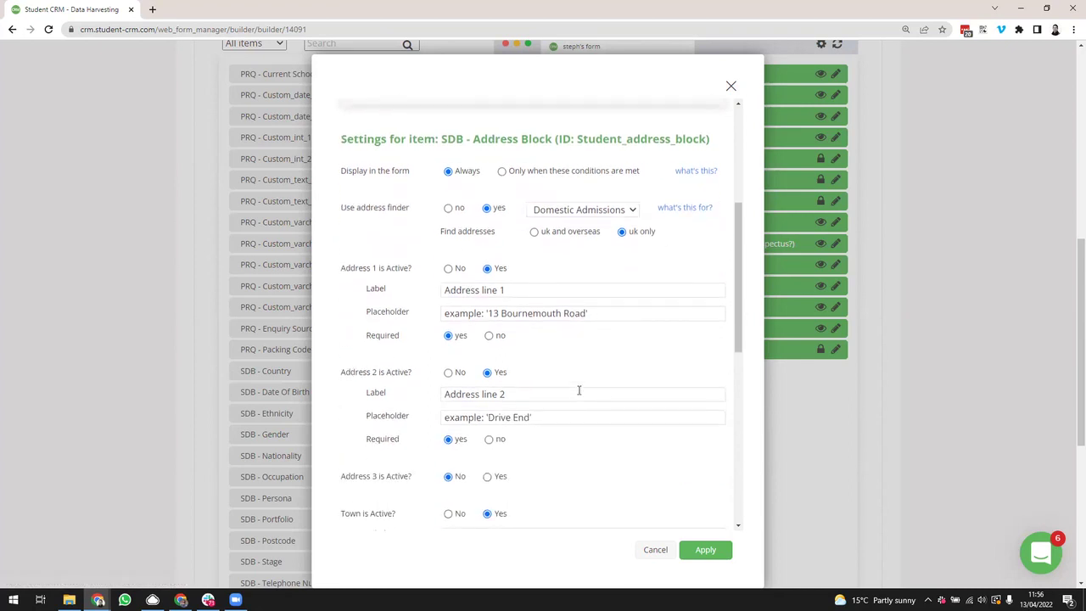
Step: Deactivate the County field in the SDB - Address Block settings
scroll(630, 371, "up", 3)
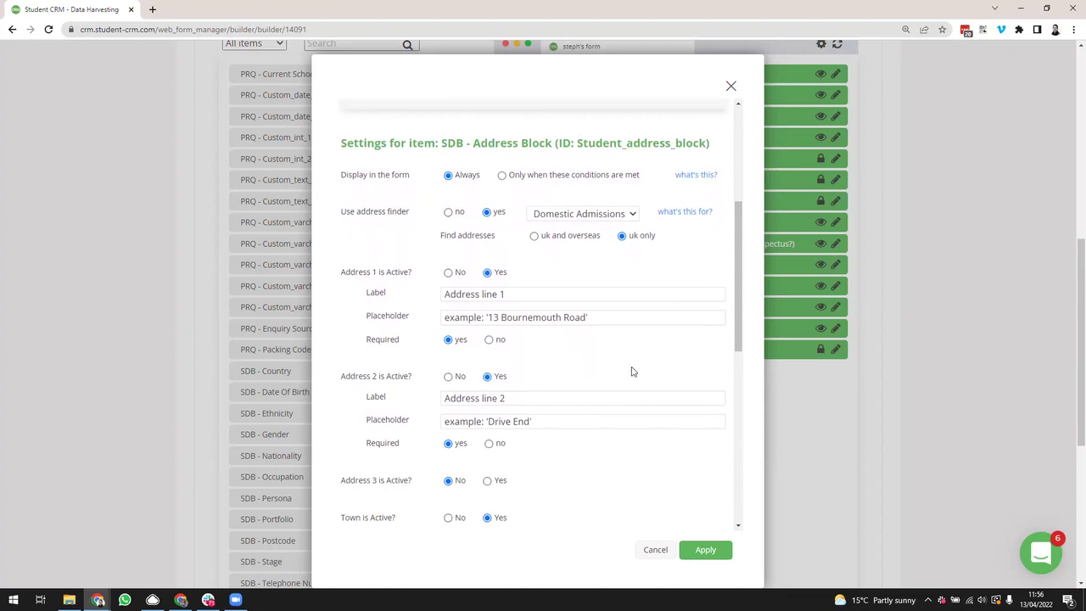
scroll(640, 373, "up", 3)
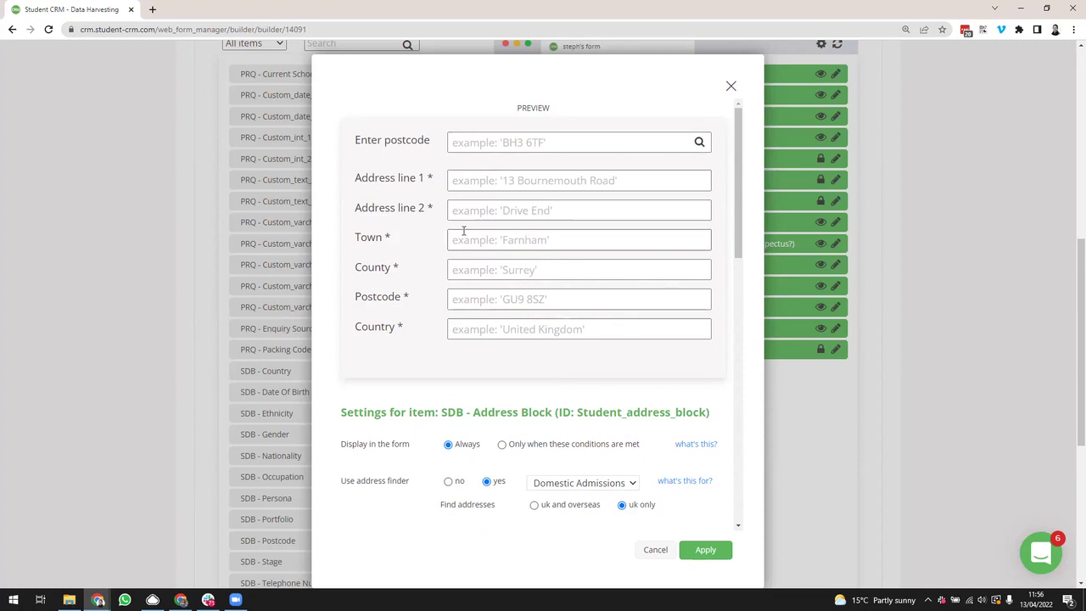
left_click_drag(737, 234, 736, 409)
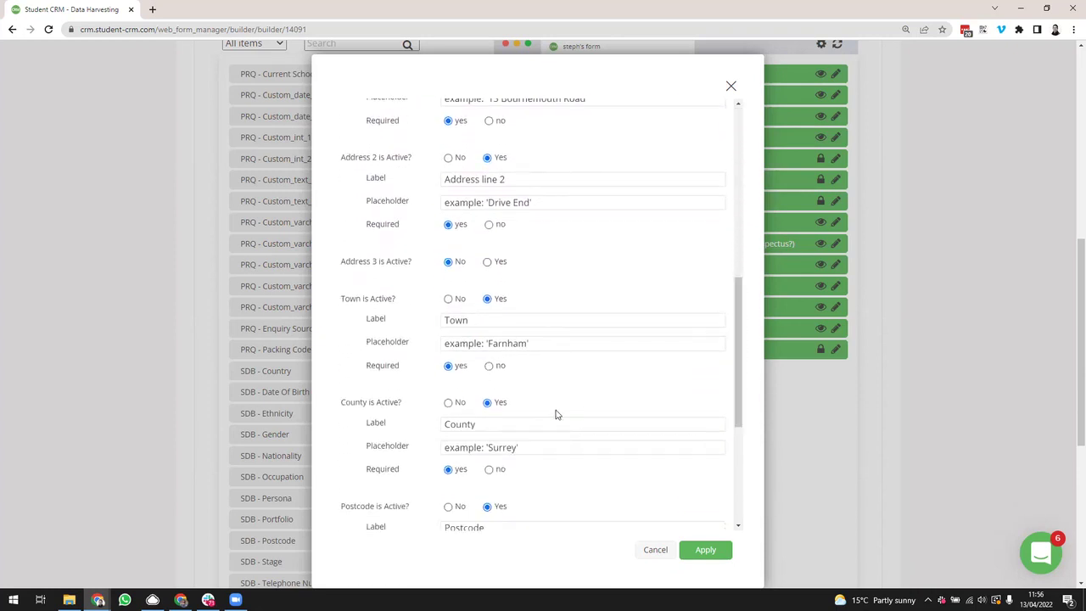
left_click(449, 408)
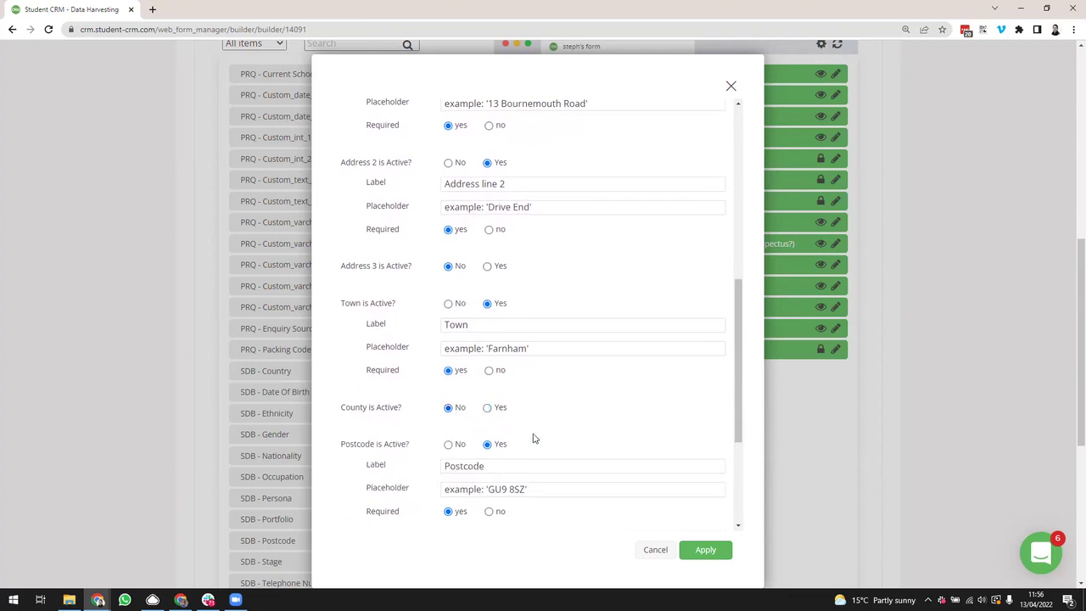
Step: Clear the address block's help message and apply the settings
left_click_drag(739, 365, 716, 381)
left_click_drag(741, 320, 724, 396)
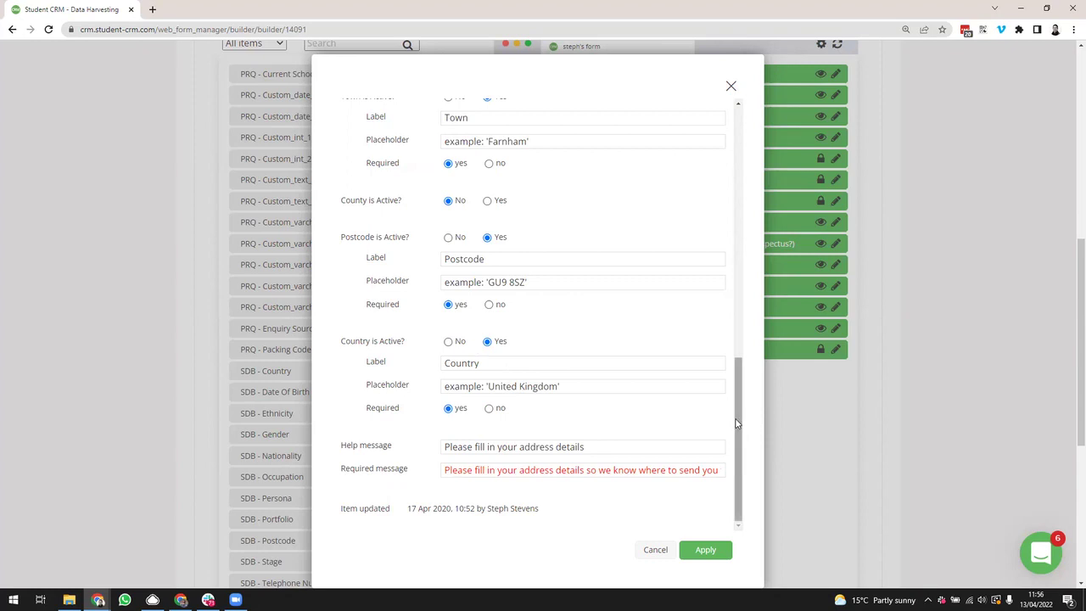
triple_click(480, 448)
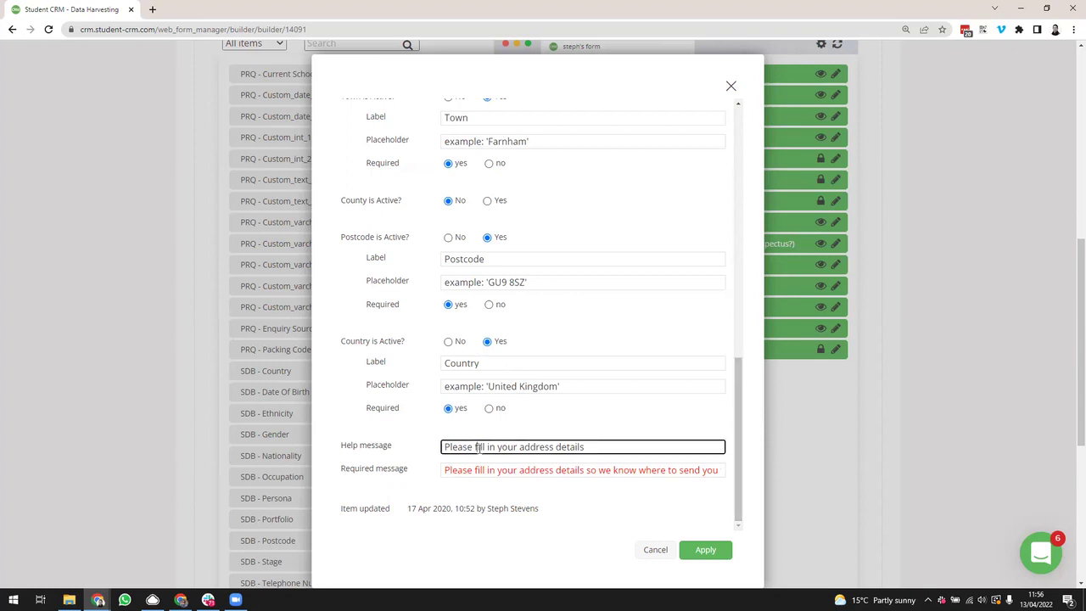
key("BackSpace")
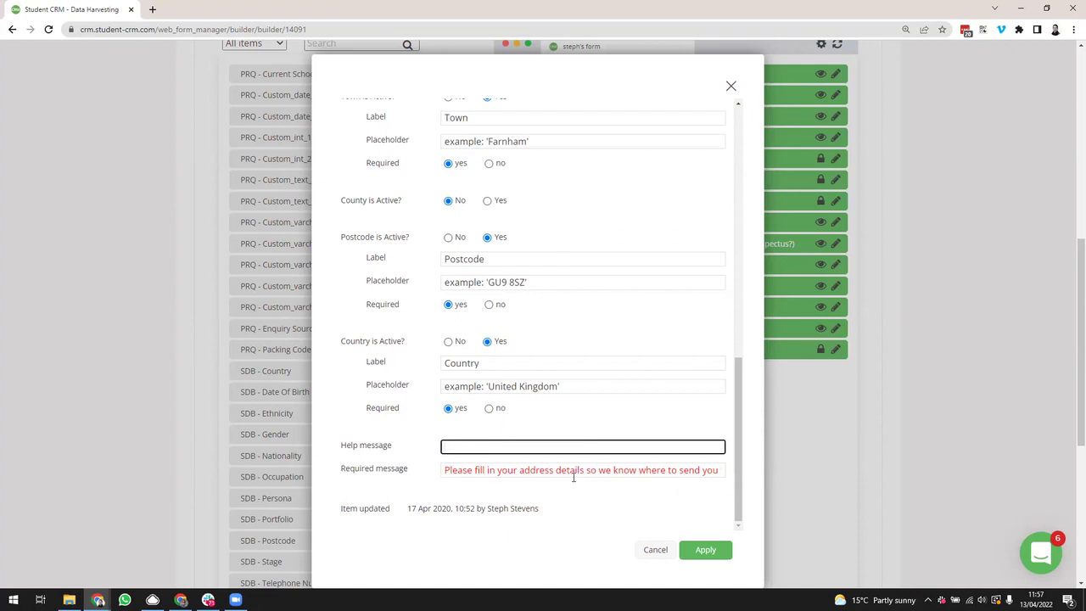
left_click(710, 552)
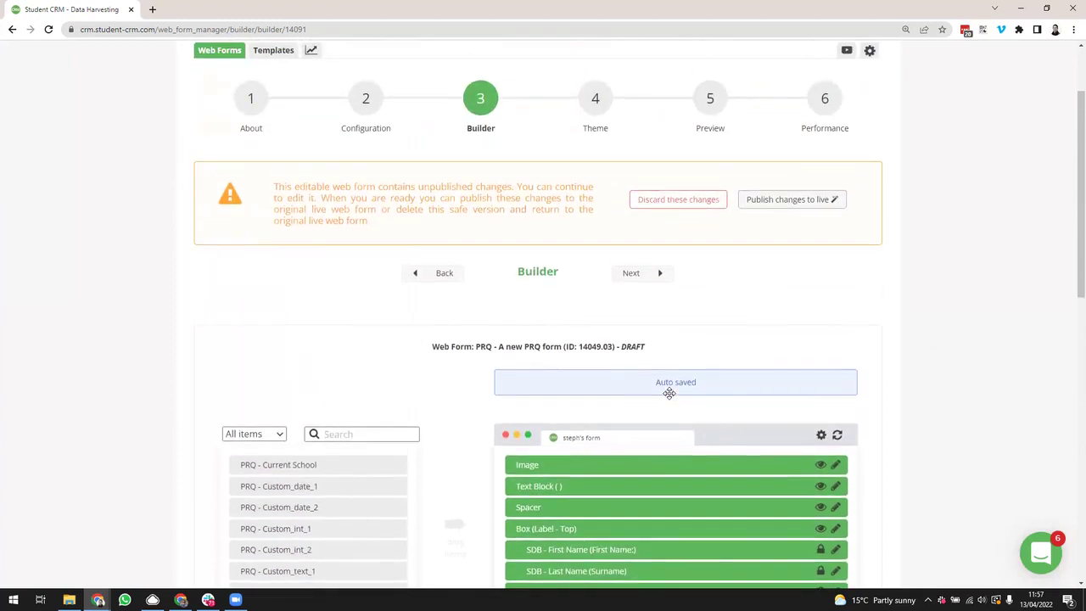
Step: Preview the web form and choose By Post as the prospectus delivery method to examine the address fields
left_click(710, 164)
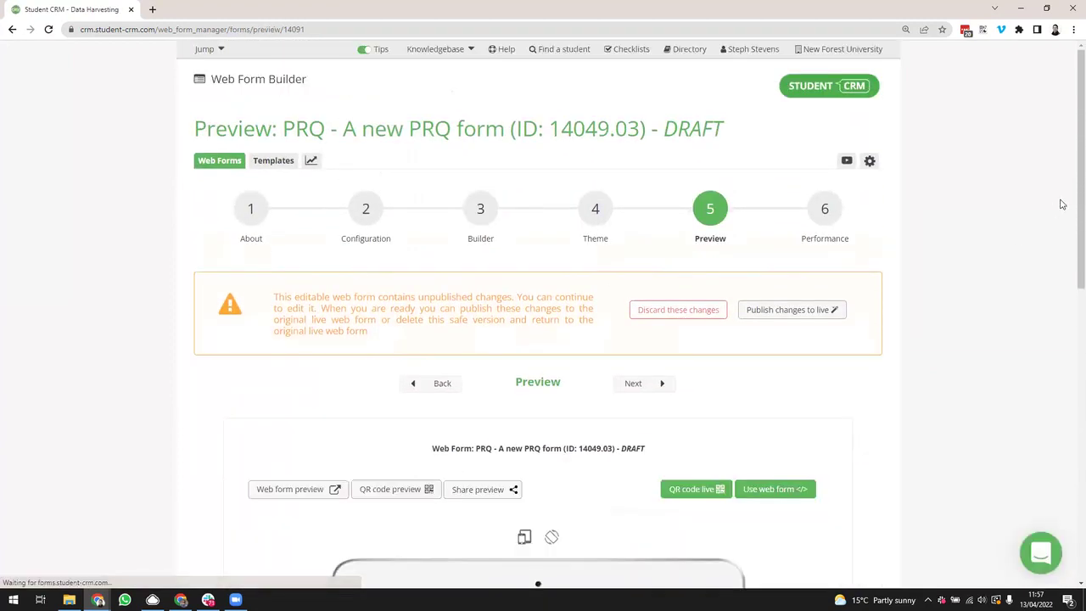
left_click_drag(1075, 223, 1066, 444)
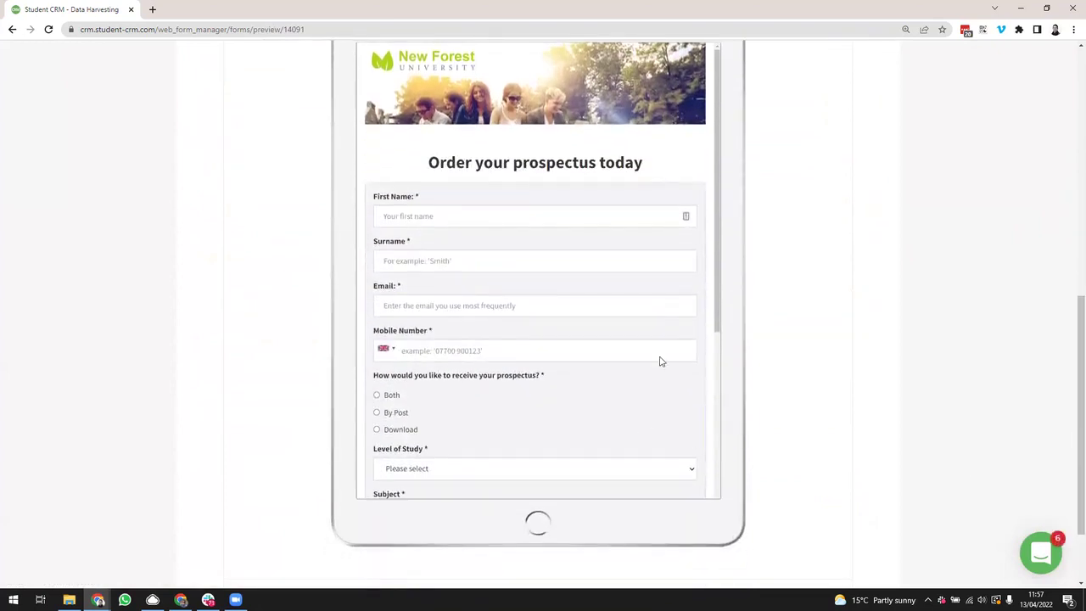
left_click_drag(715, 287, 713, 383)
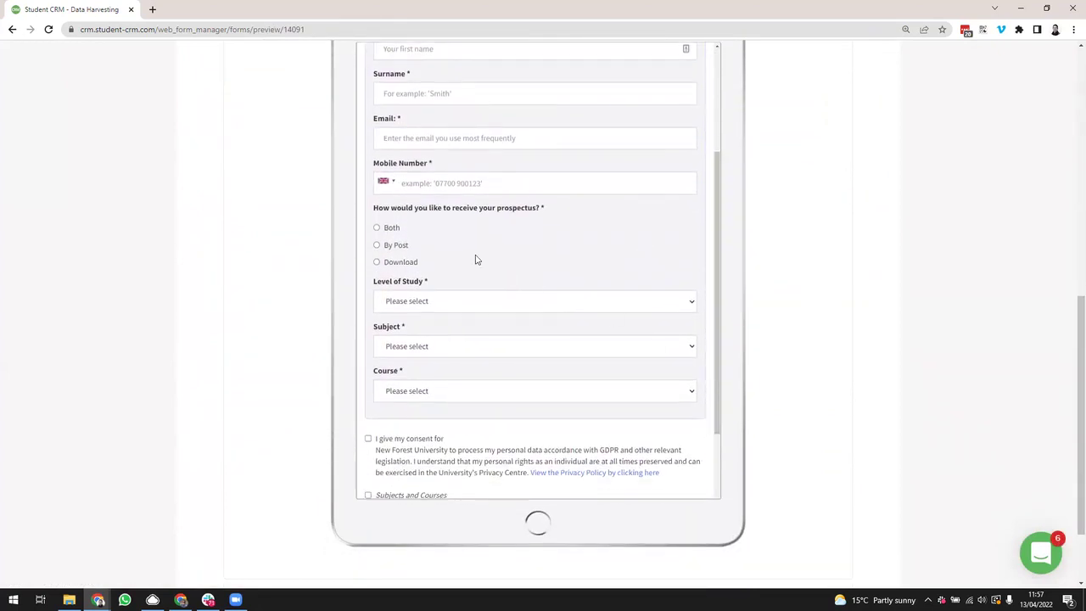
left_click(377, 245)
left_click_drag(718, 250, 718, 357)
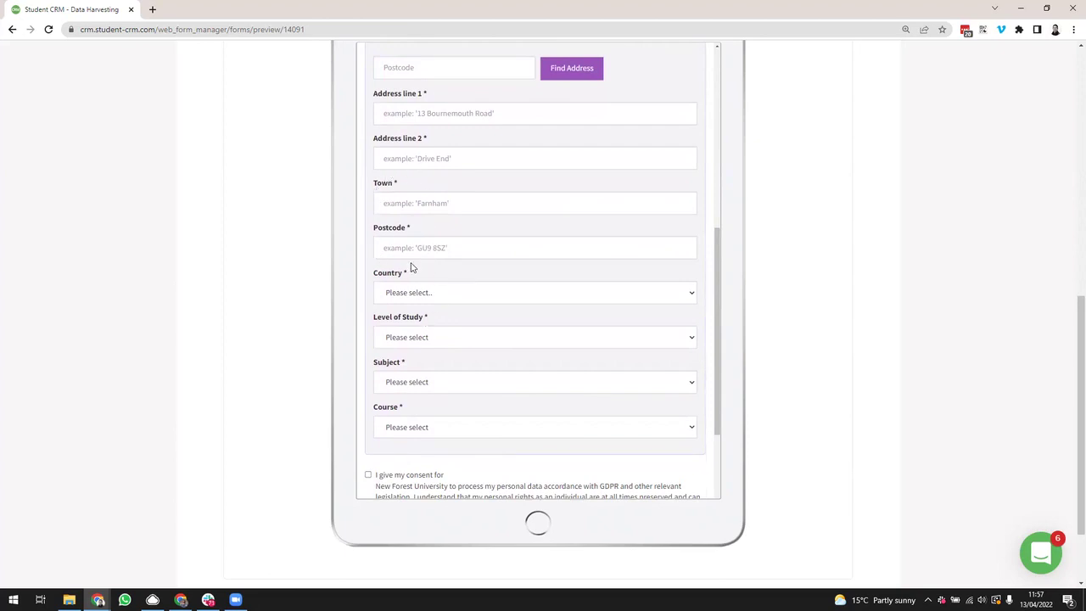
Step: Test the preview's address finder by looking up a postcode and viewing the address choices without selecting one
scroll(499, 279, "up", 2)
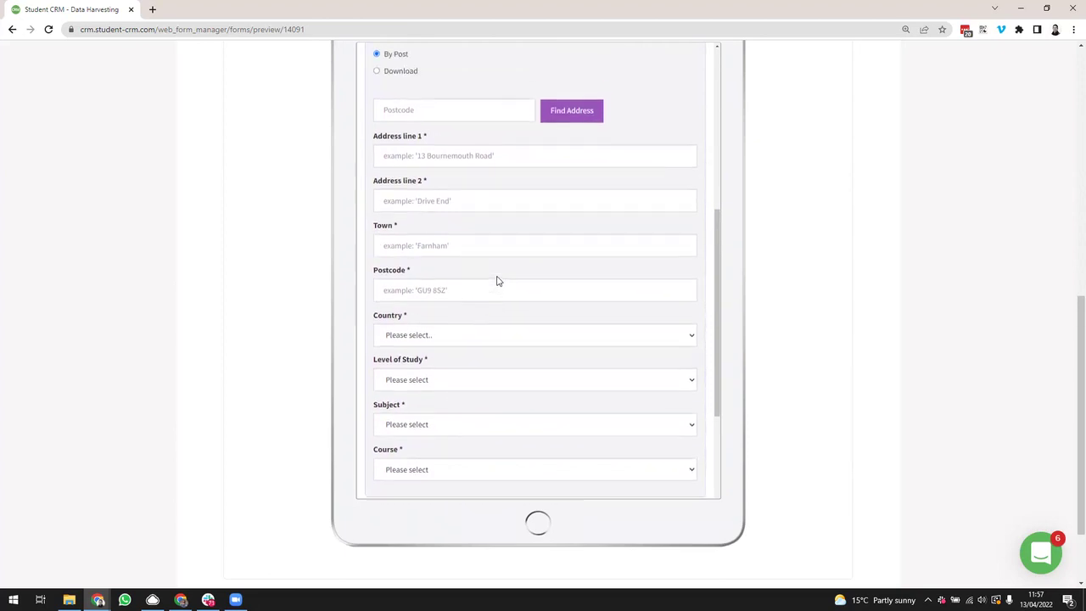
scroll(481, 327, "up", 6)
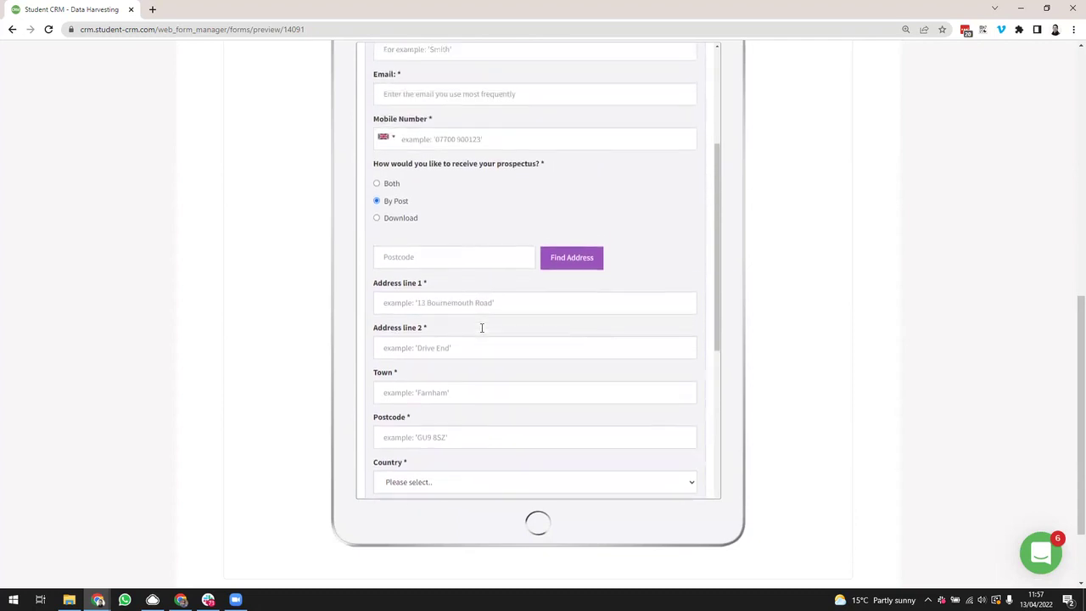
left_click(426, 356)
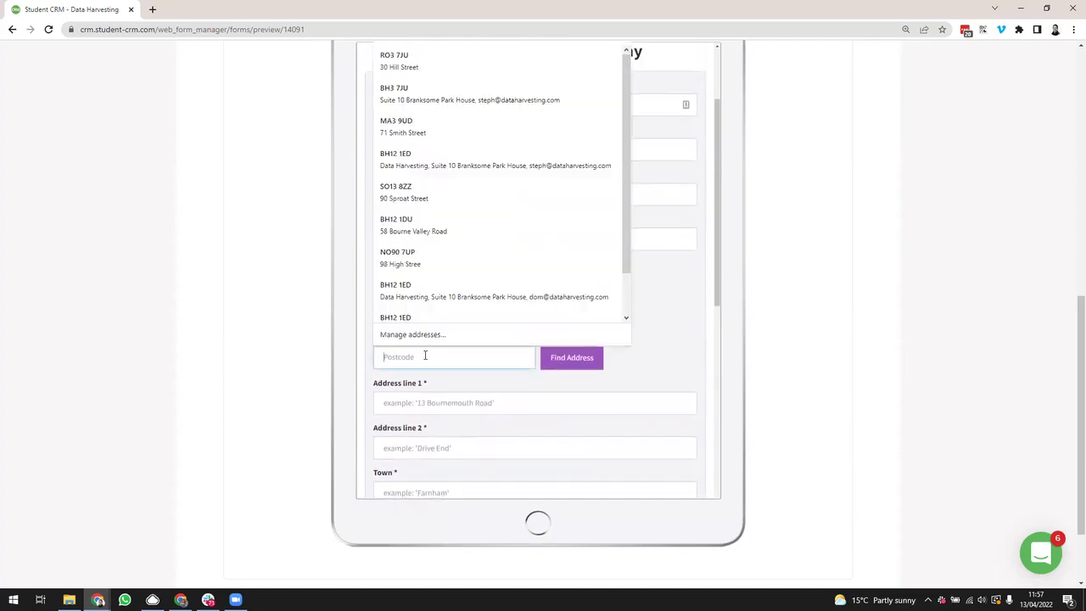
key("Escape")
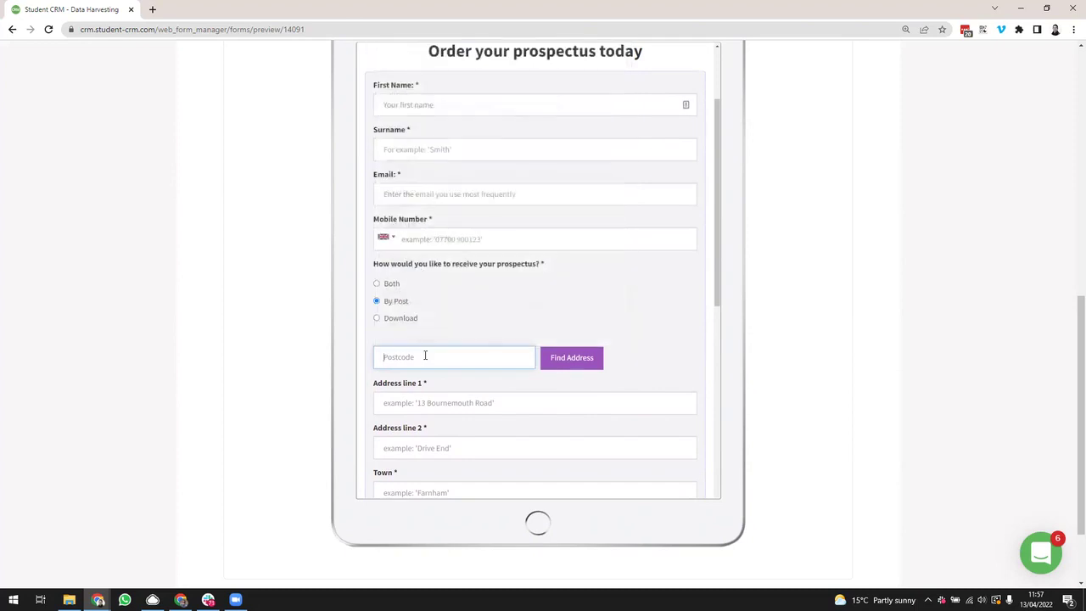
type("bh1")
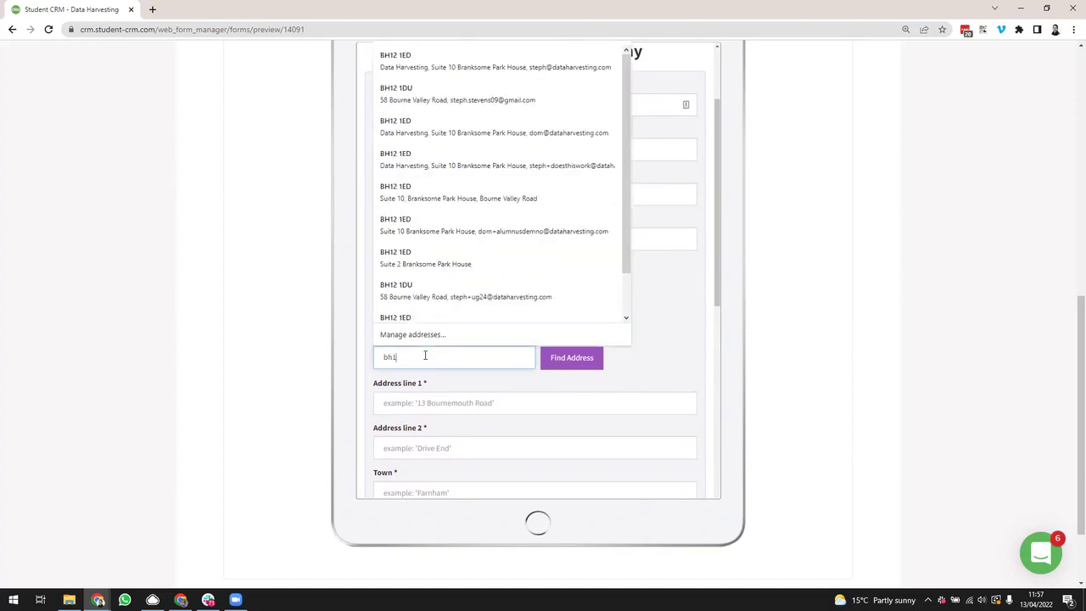
type("2 1ed")
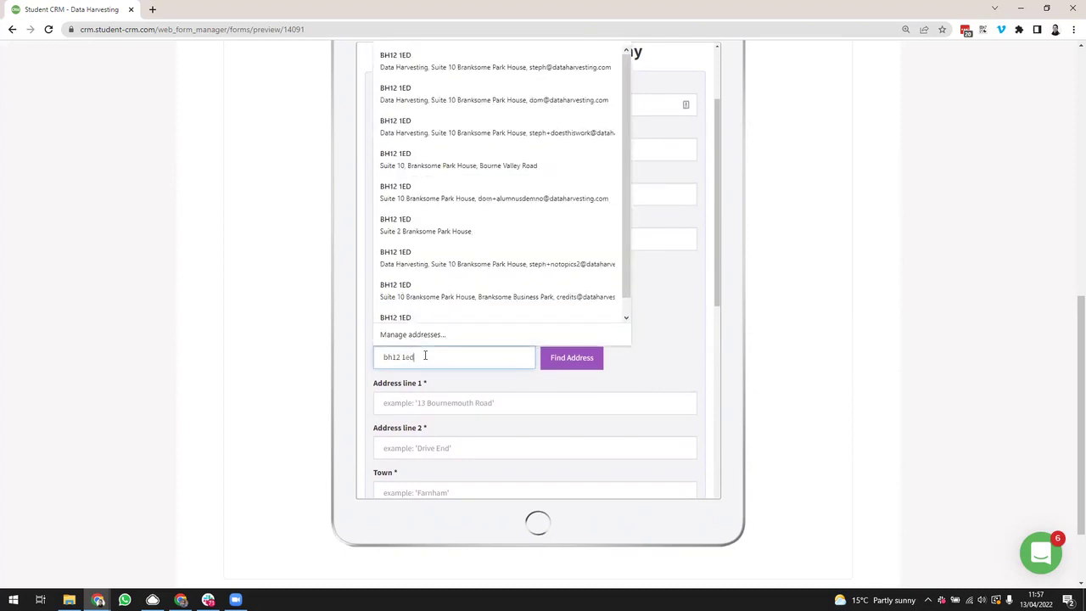
left_click(597, 368)
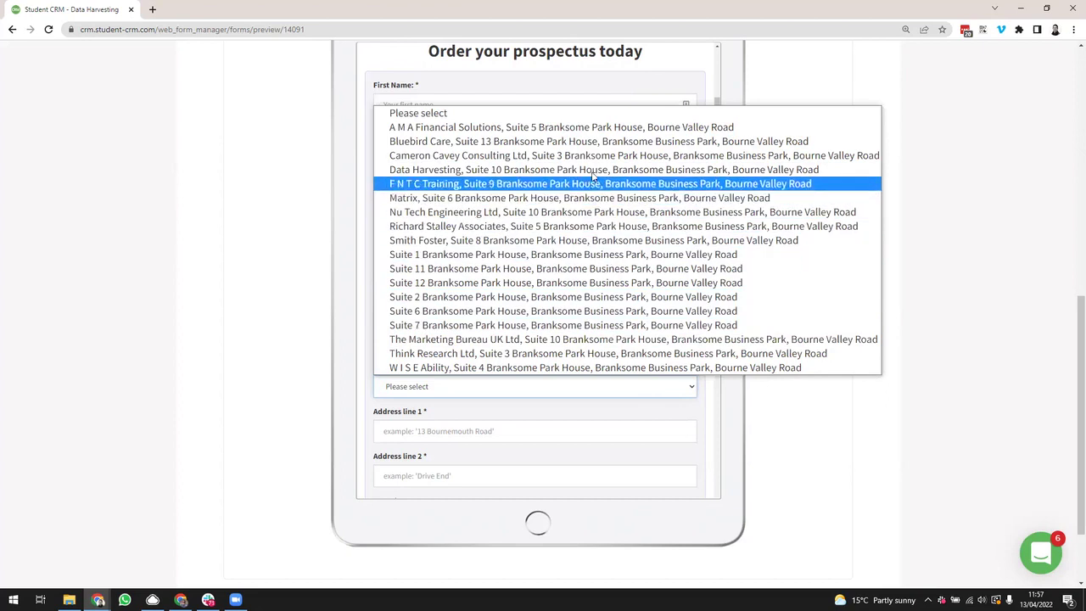
left_click(367, 343)
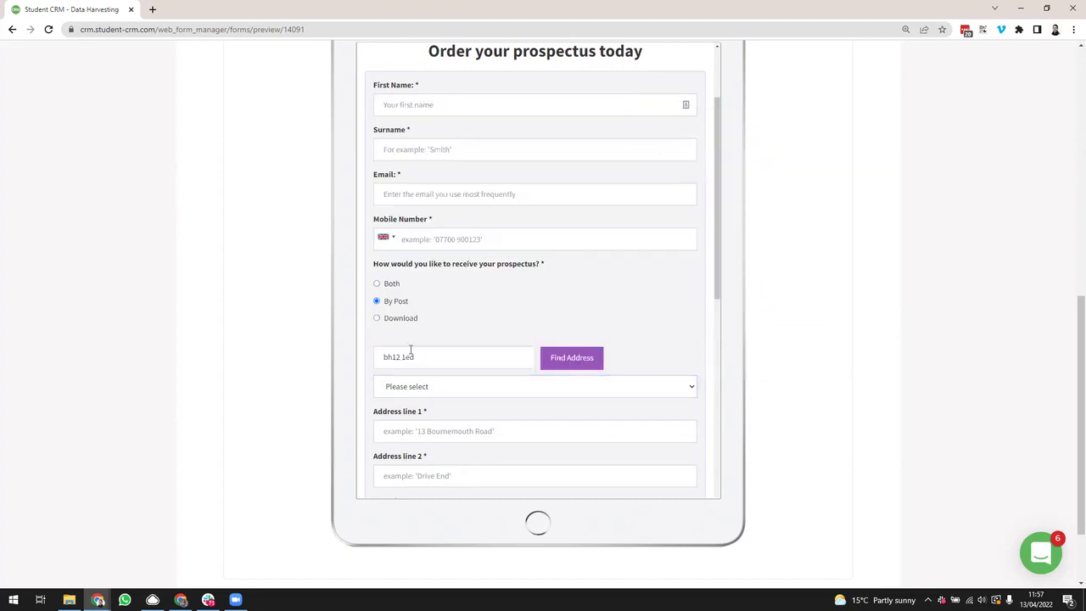
Step: Return to the Builder stage and open the SDB - Academic Block item for editing
scroll(683, 361, "up", 2)
scroll(760, 405, "up", 4)
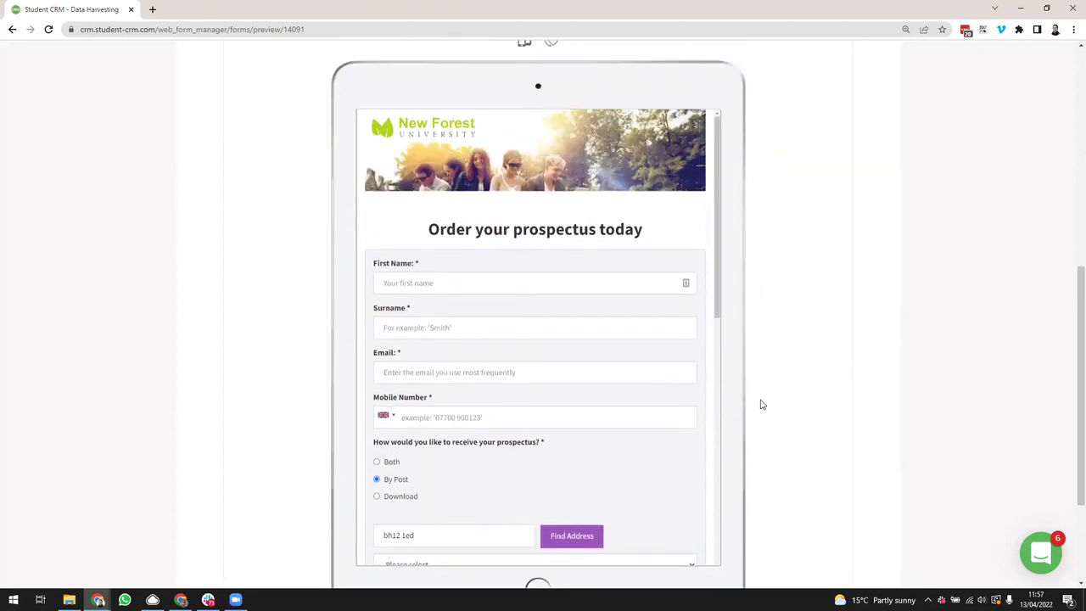
scroll(759, 405, "up", 3)
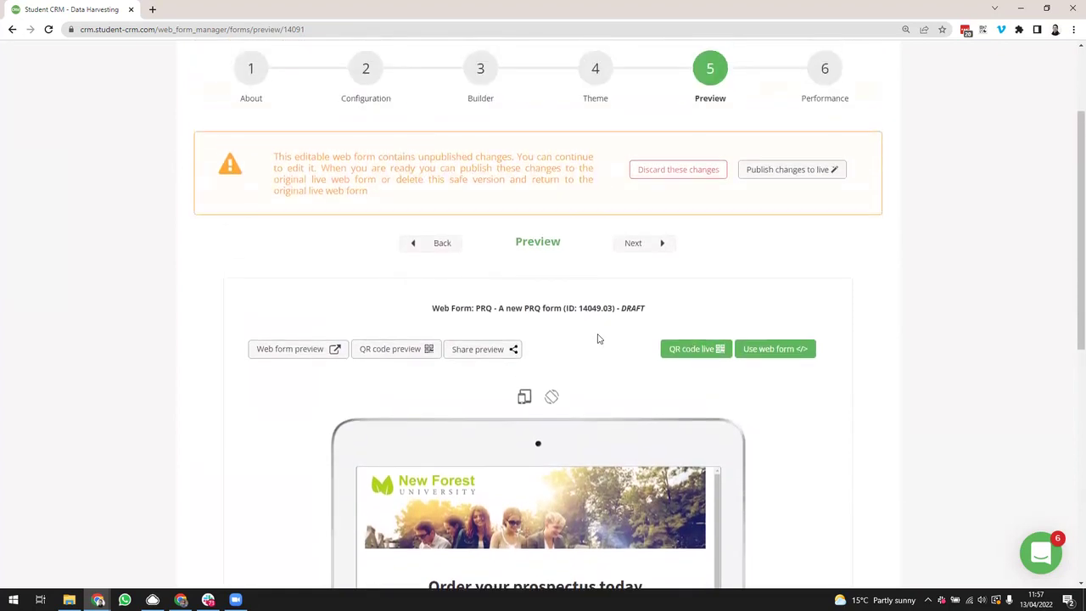
left_click(499, 135)
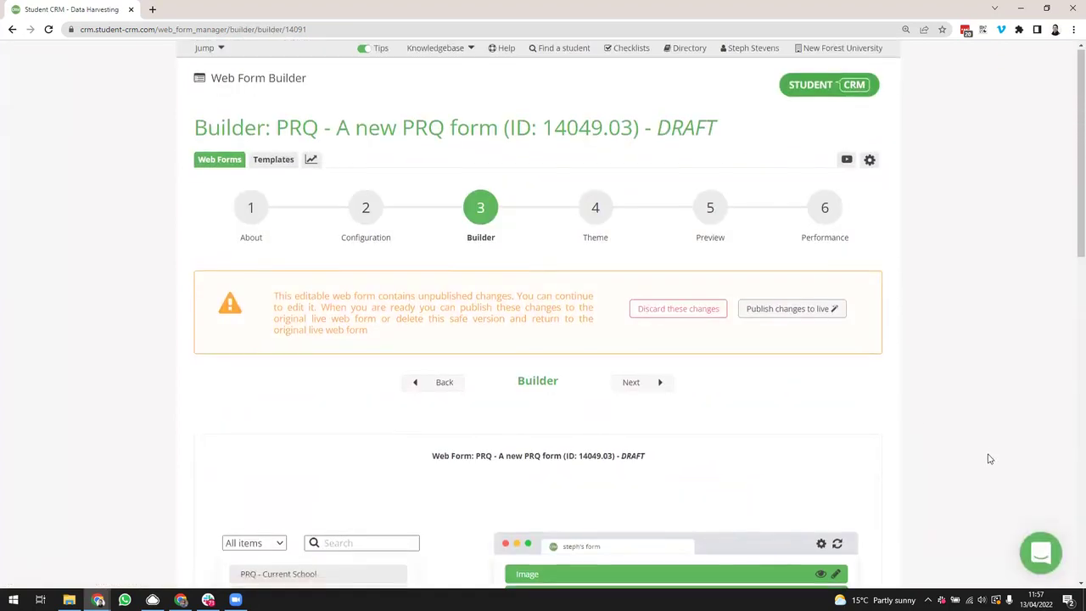
scroll(987, 456, "down", 2)
scroll(987, 456, "down", 3)
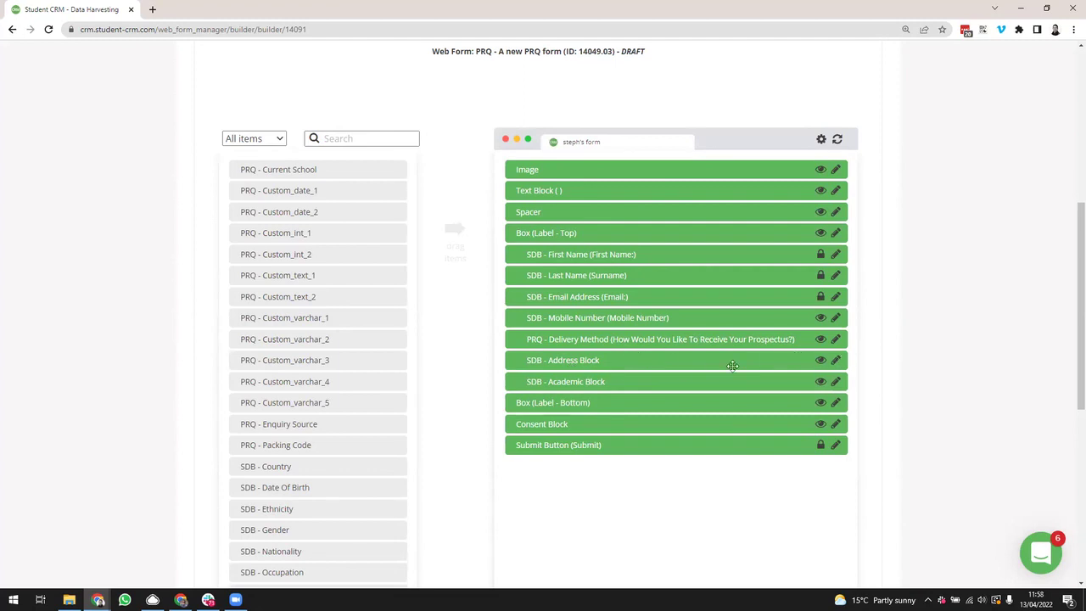
left_click(836, 385)
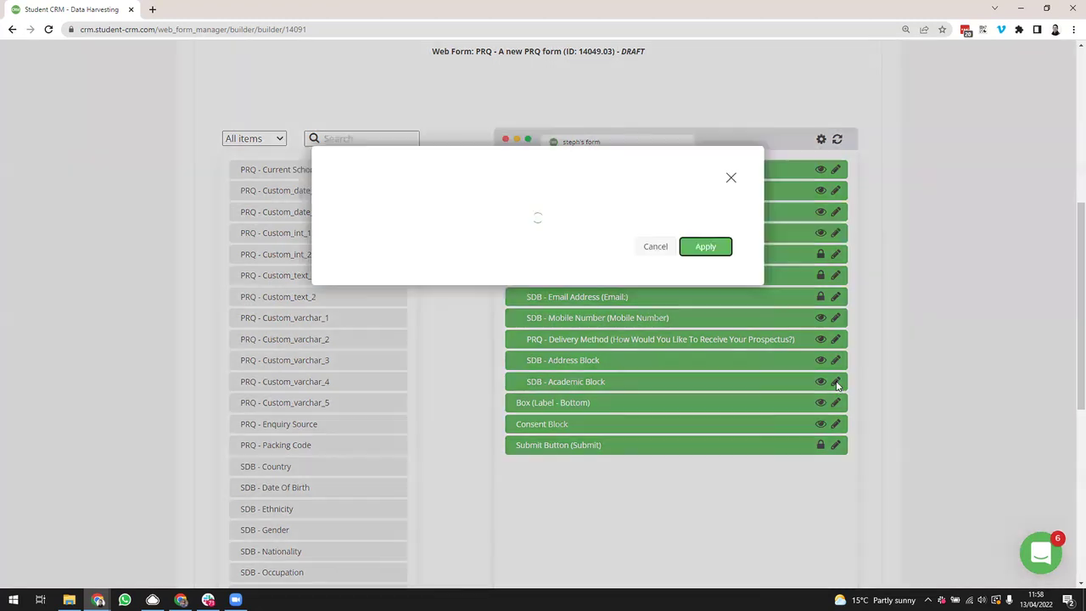
scroll(599, 353, "down", 1)
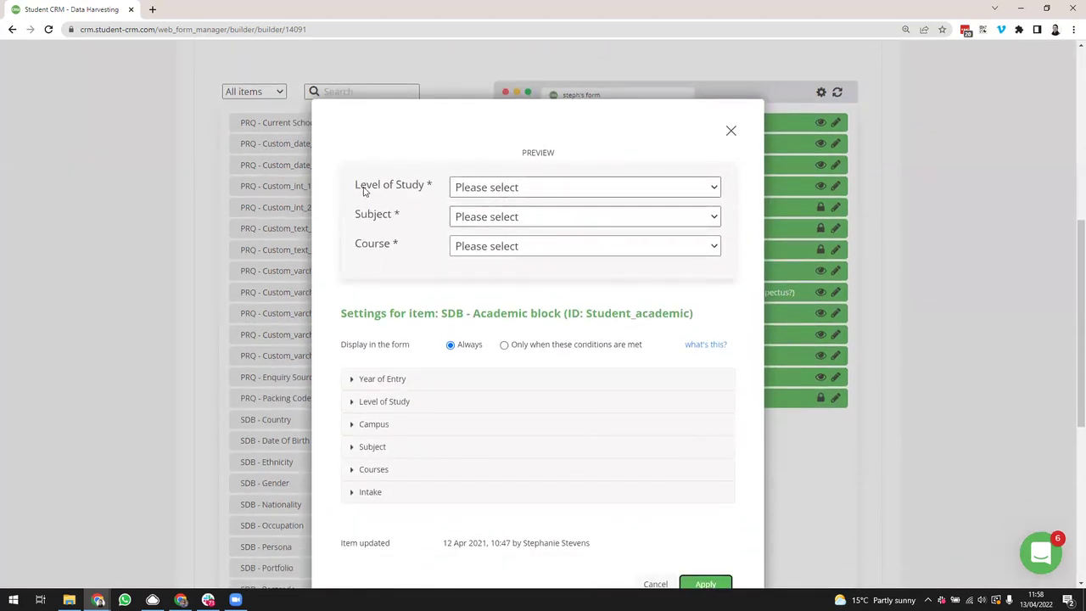
Step: Examine the Level of Study, Subject and Course dropdowns in the academic block's preview
left_click(480, 188)
left_click(479, 203)
left_click(480, 217)
left_click(484, 235)
left_click(487, 245)
left_click(488, 247)
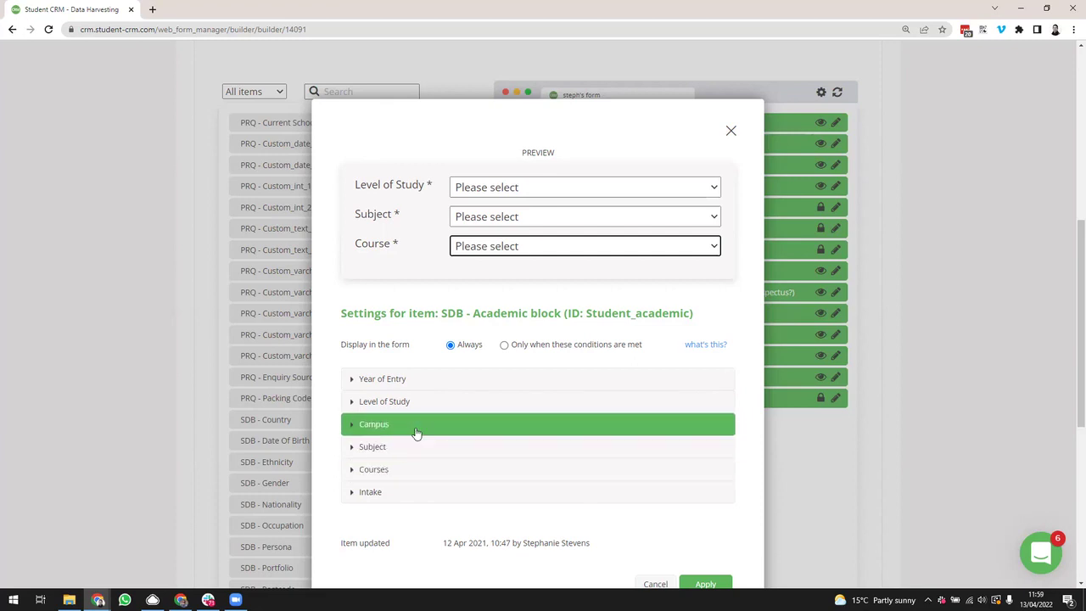
Step: Activate the Intake field in the academic block, then review its settings and its dropdown in the preview
left_click(408, 493)
left_click(496, 500)
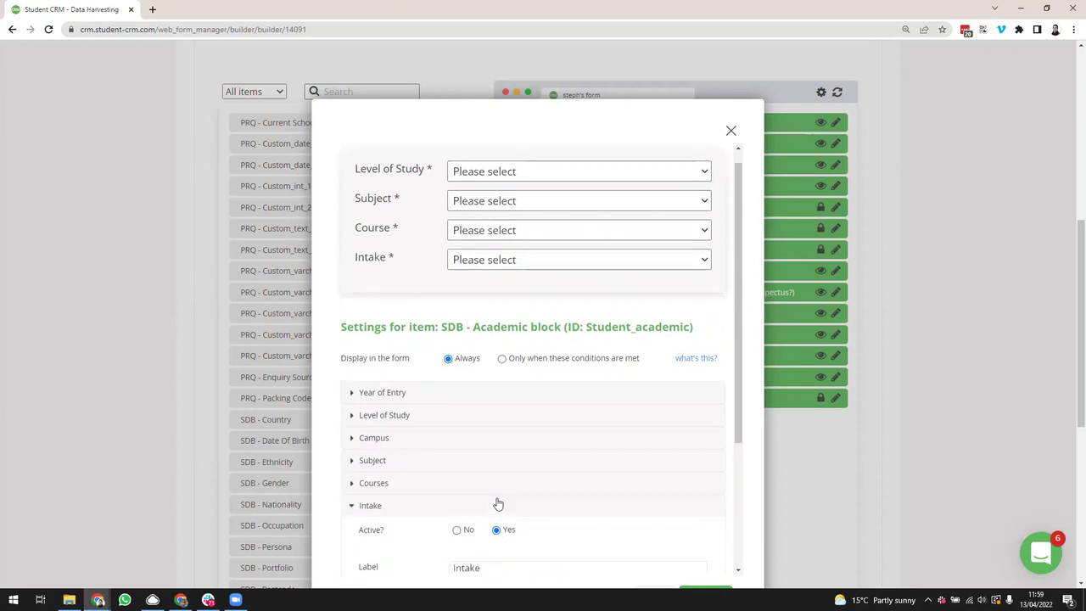
scroll(507, 412, "down", 1)
scroll(509, 417, "down", 1)
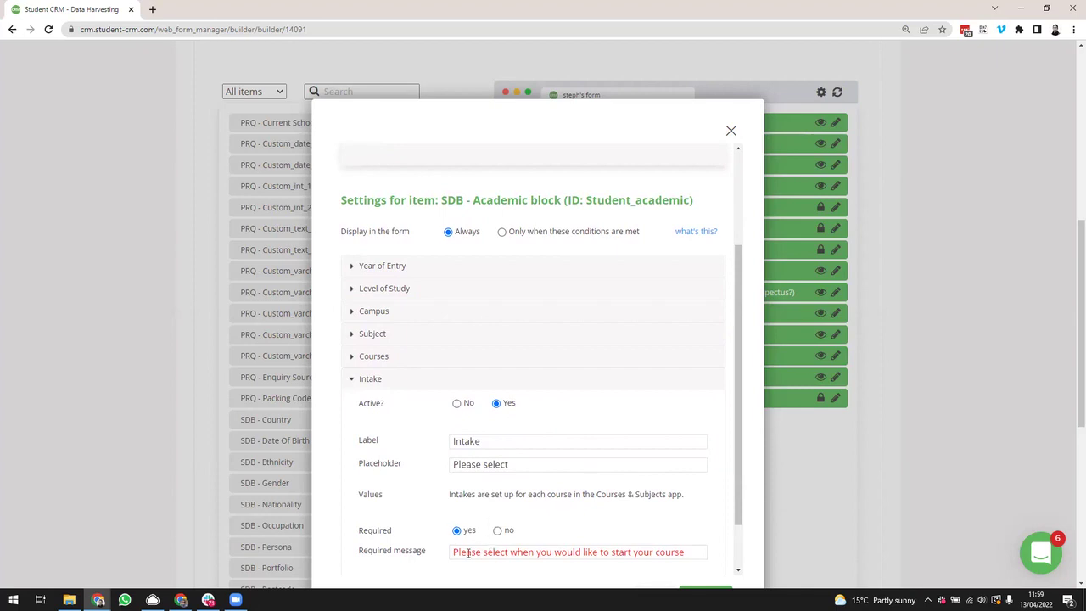
scroll(531, 516, "down", 1)
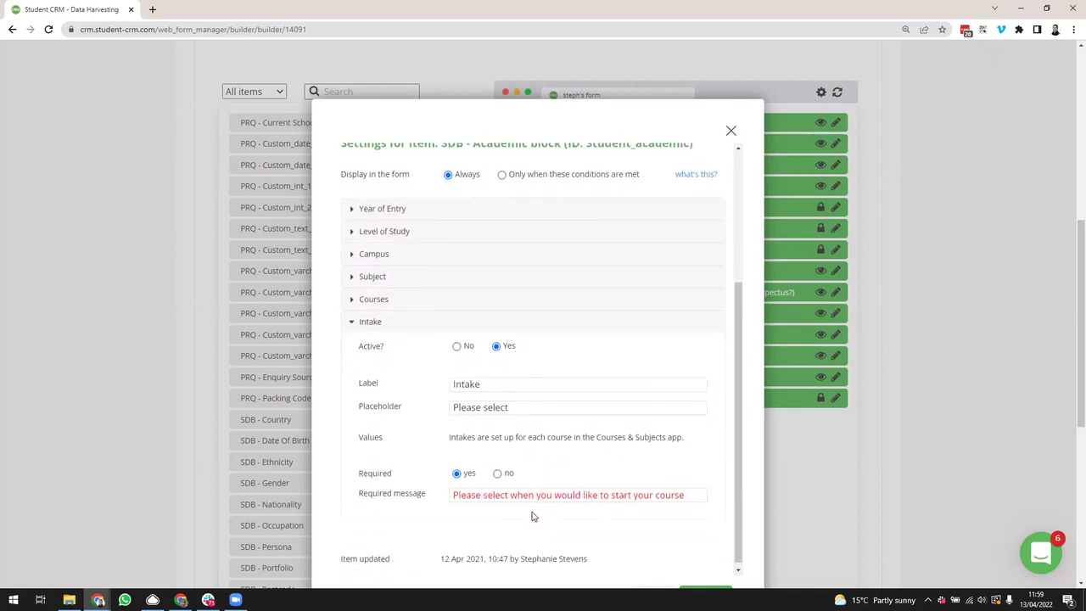
scroll(532, 516, "down", 1)
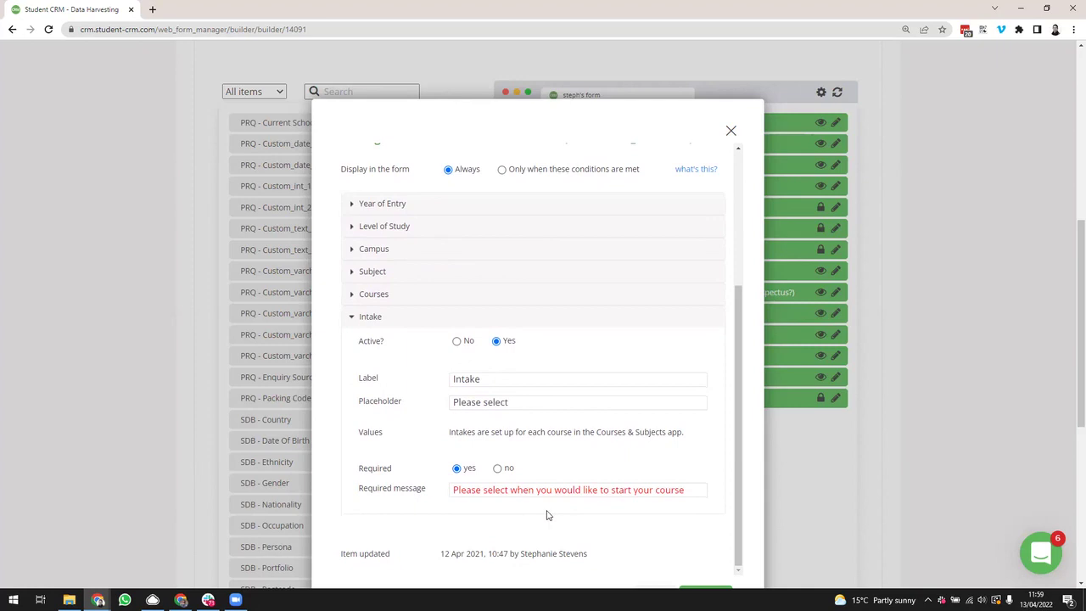
scroll(546, 515, "up", 2)
left_click(366, 441)
left_click(508, 258)
left_click(513, 259)
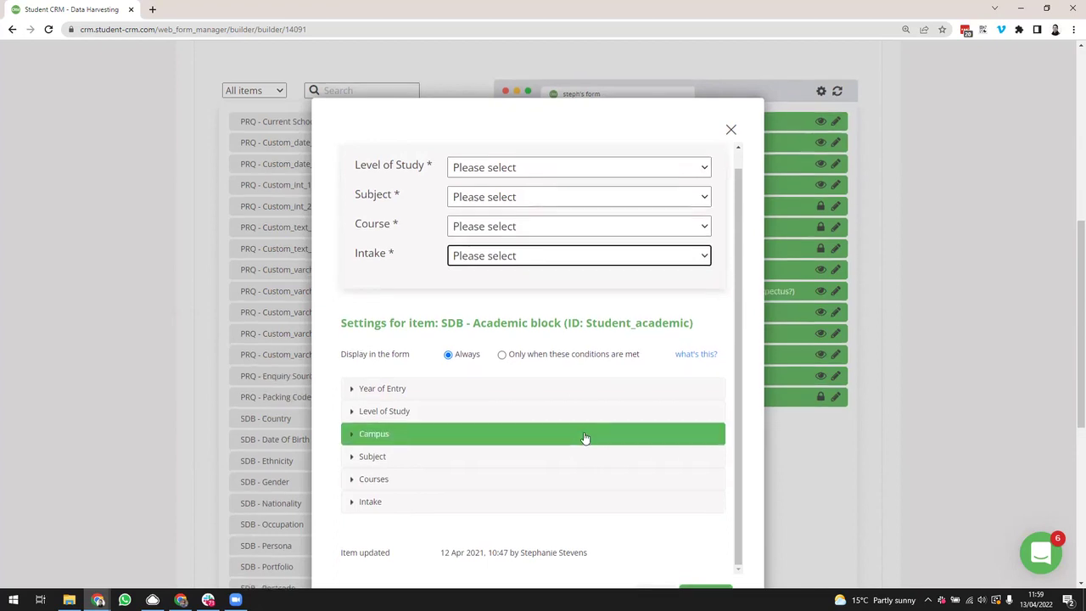
Step: Set the academic block's Year of Entry field to not hidden and bring its year options into view
scroll(526, 390, "down", 1)
left_click(415, 326)
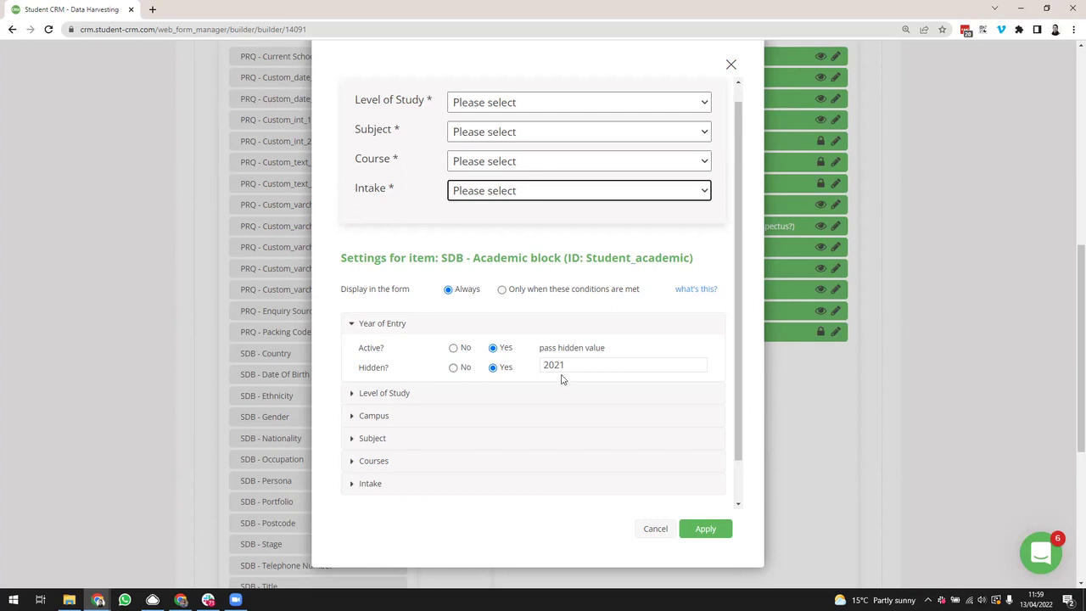
left_click(454, 368)
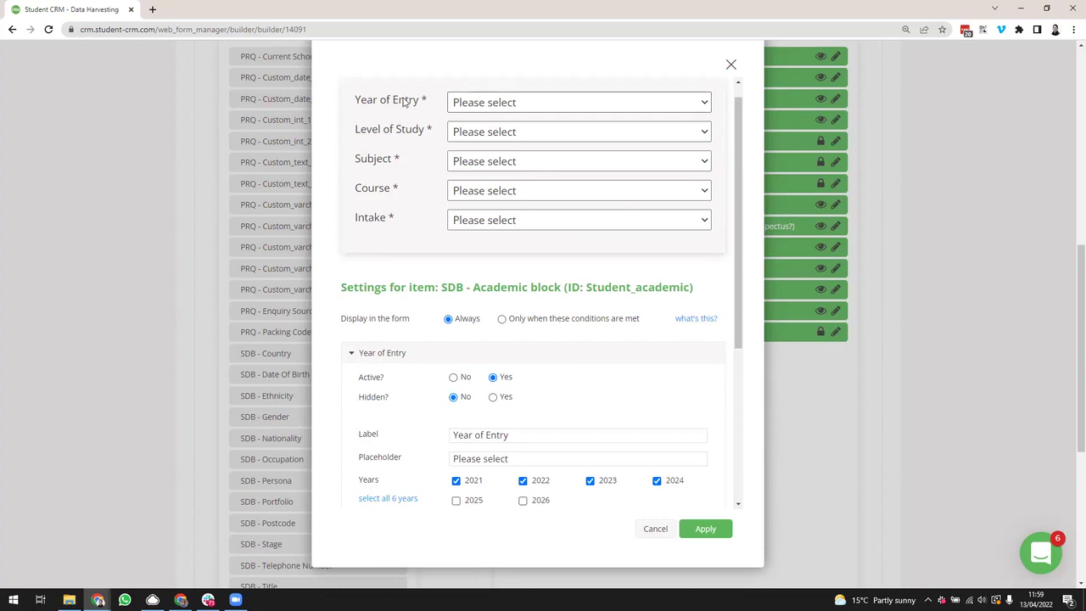
scroll(579, 381, "down", 1)
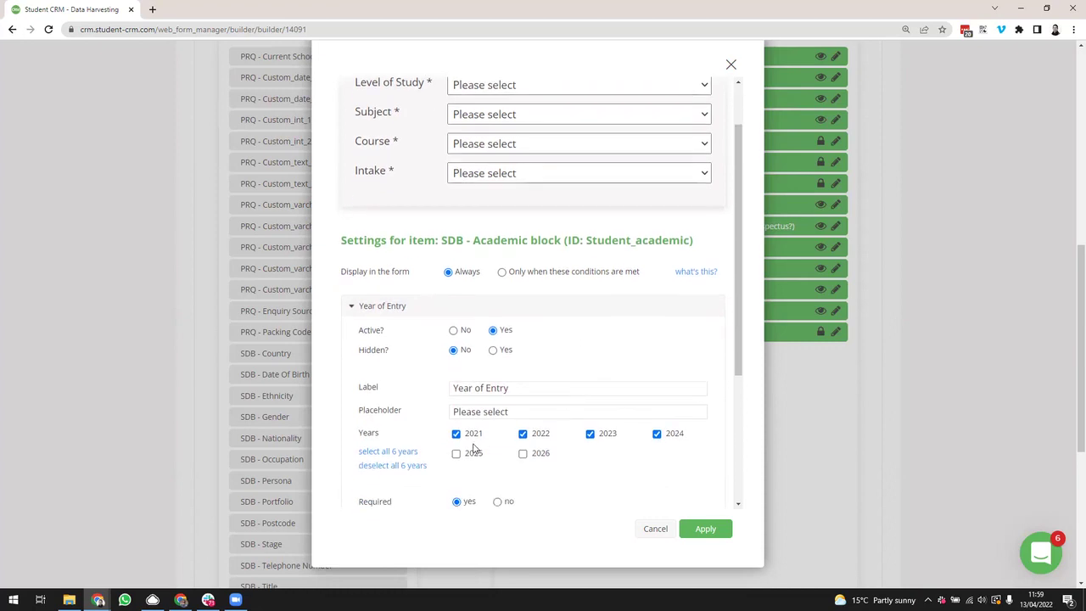
Step: Remove 2021 and 2024 from the academic block's Year of Entry options, leaving 2022 and 2023 selected, and apply the change
scroll(512, 428, "up", 1)
scroll(513, 429, "up", 1)
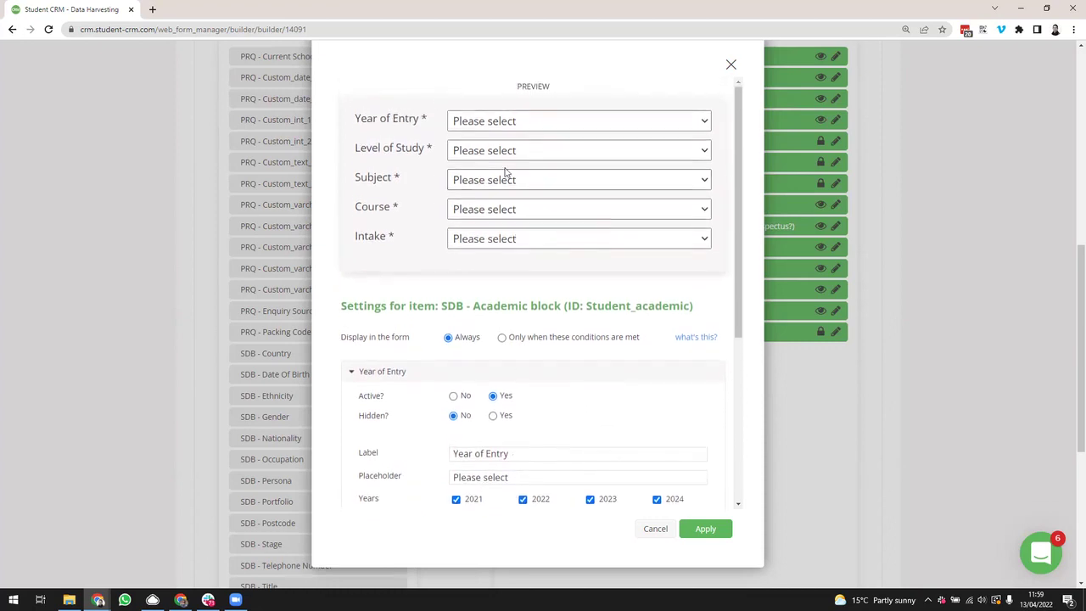
left_click(516, 126)
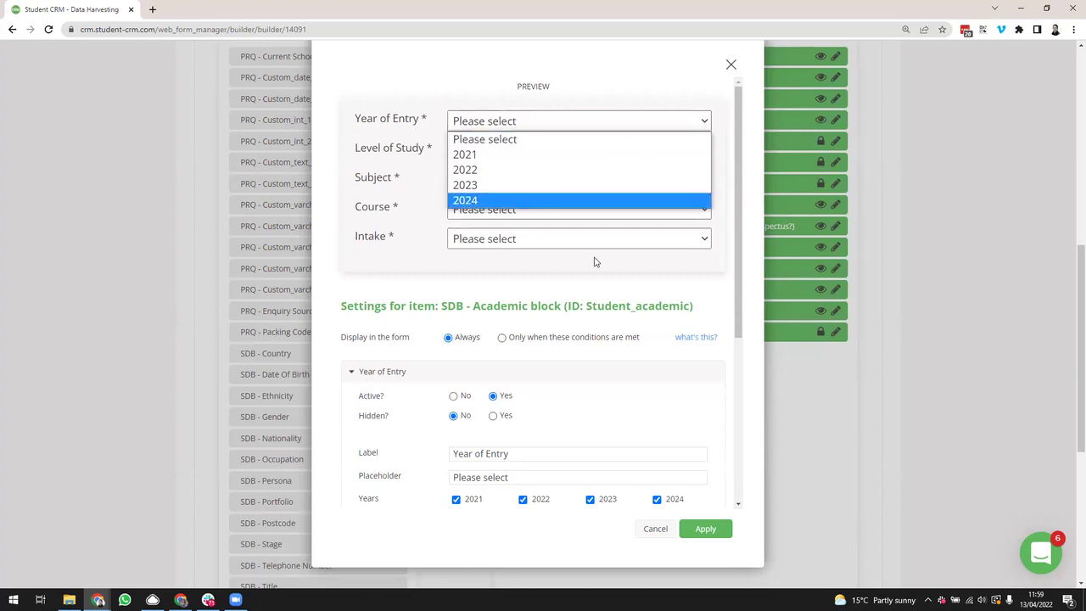
left_click(457, 500)
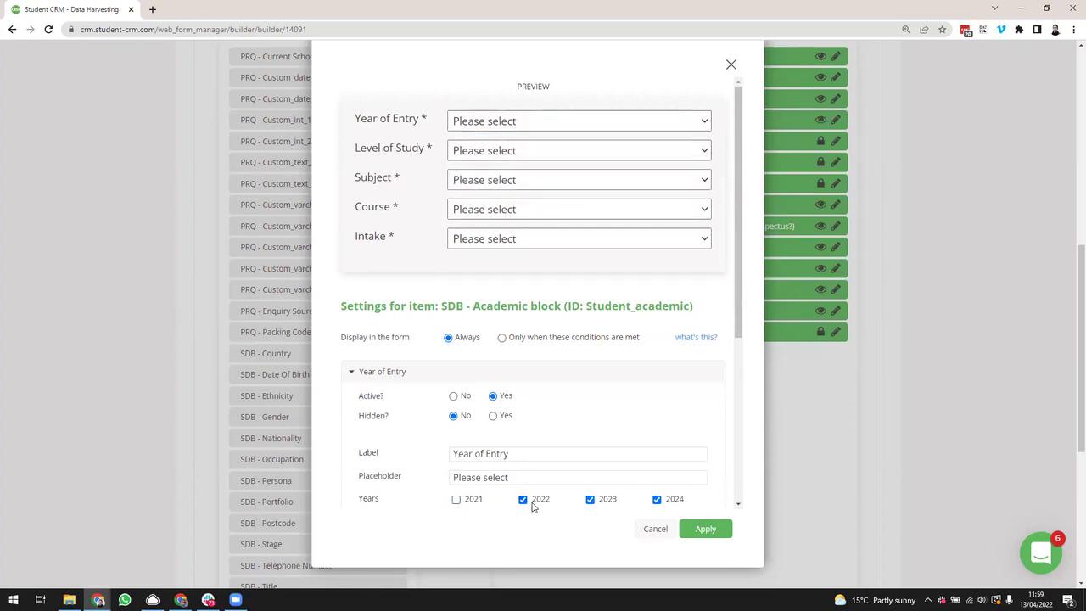
left_click(656, 500)
left_click(522, 122)
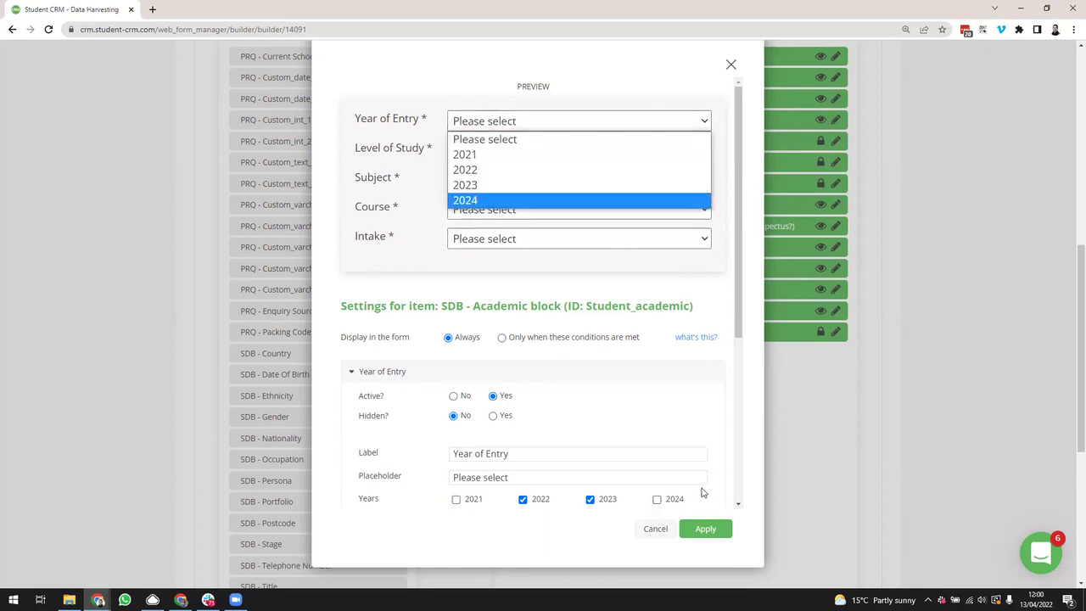
scroll(702, 492, "down", 1)
scroll(684, 425, "down", 1)
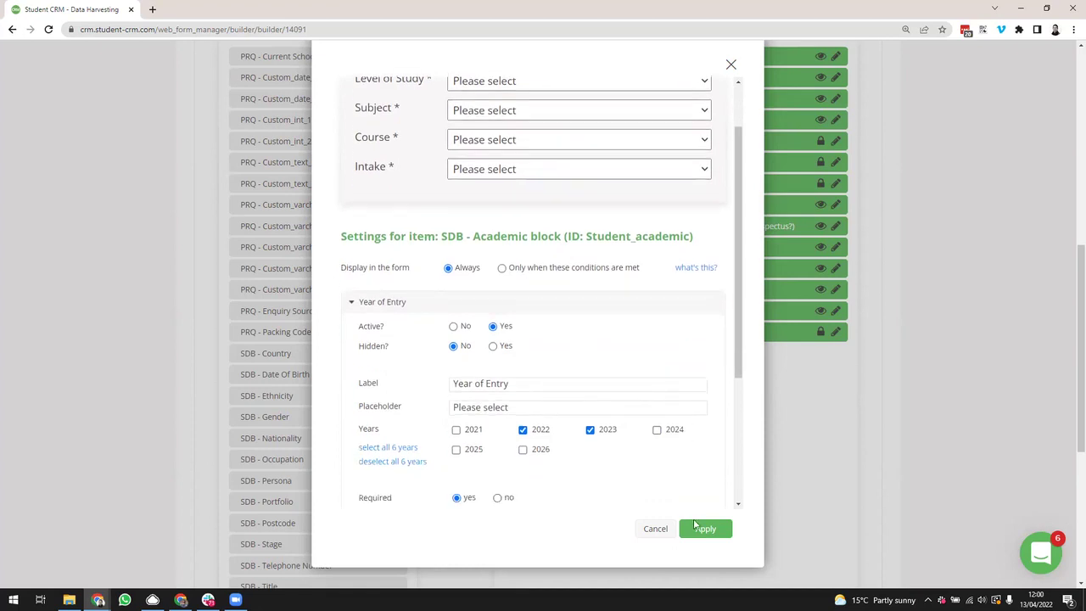
scroll(679, 451, "down", 3)
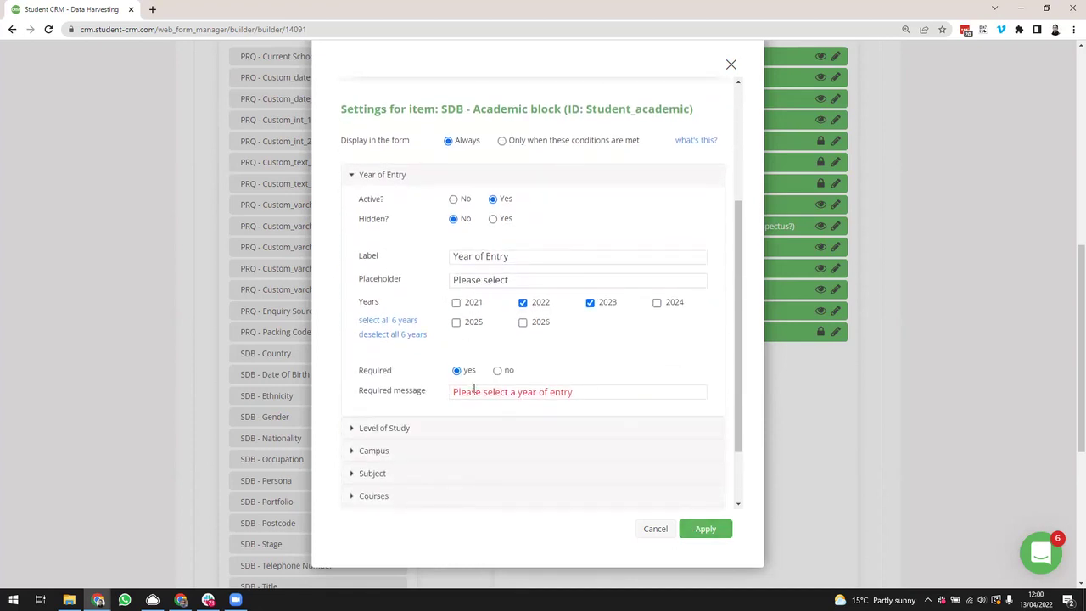
left_click(702, 529)
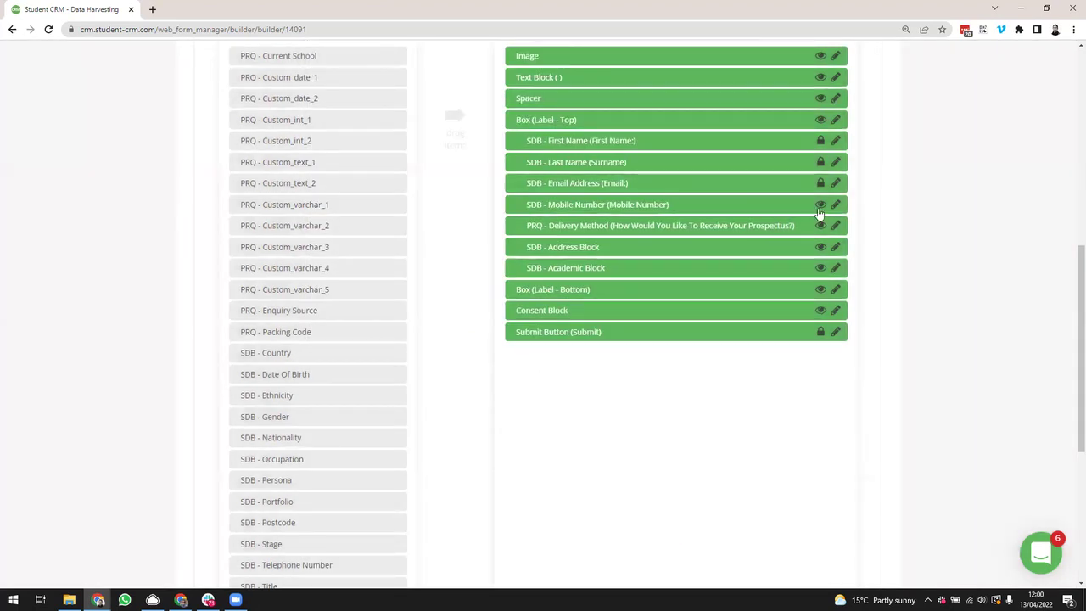
Step: Reopen the SDB - Academic Block item for editing and check the Year of Entry dropdown in its preview
left_click(836, 268)
left_click(502, 142)
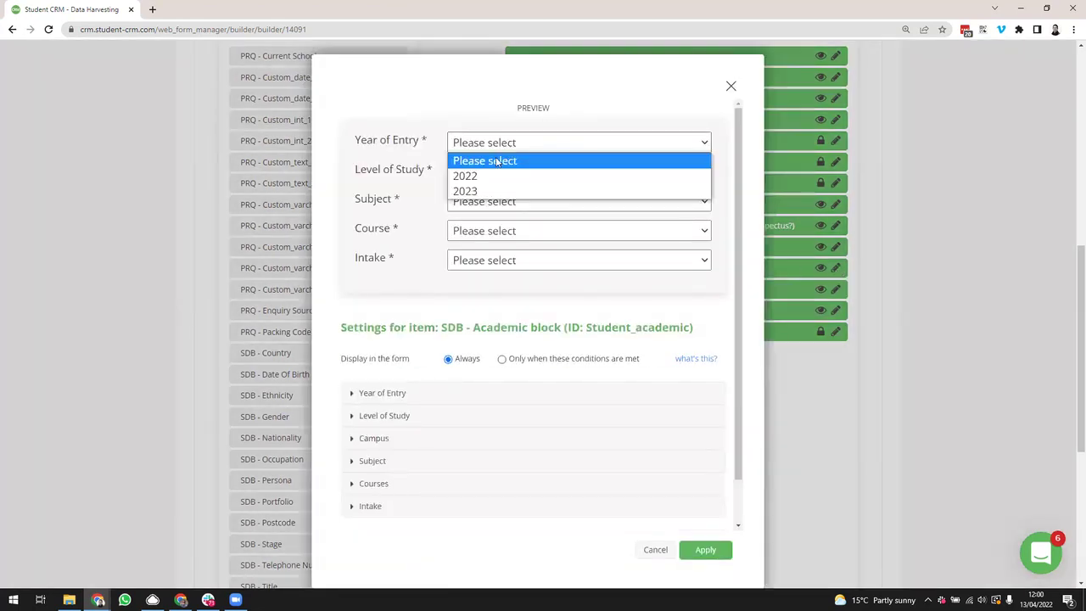
left_click(575, 112)
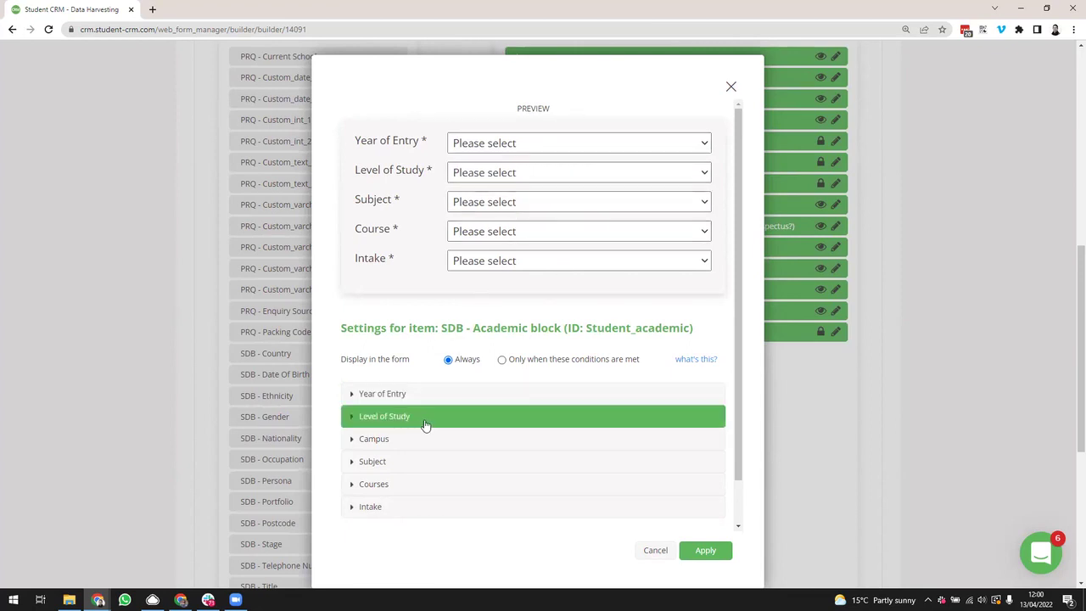
Step: Deactivate the Subject field in the academic block, check the Campus field's setting, and apply the changes
scroll(519, 197, "down", 1)
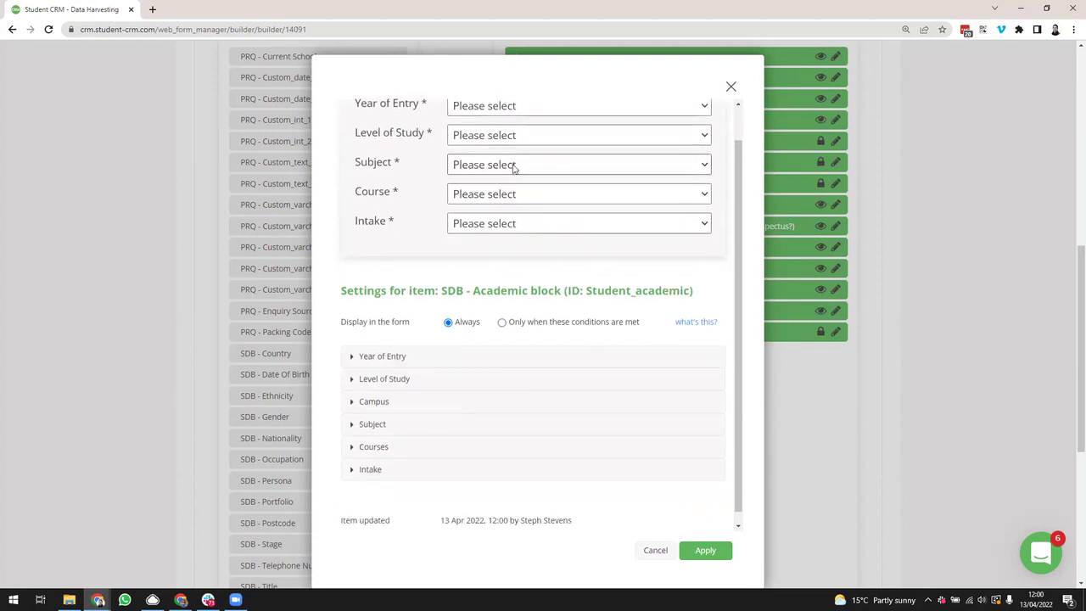
scroll(475, 323, "up", 1)
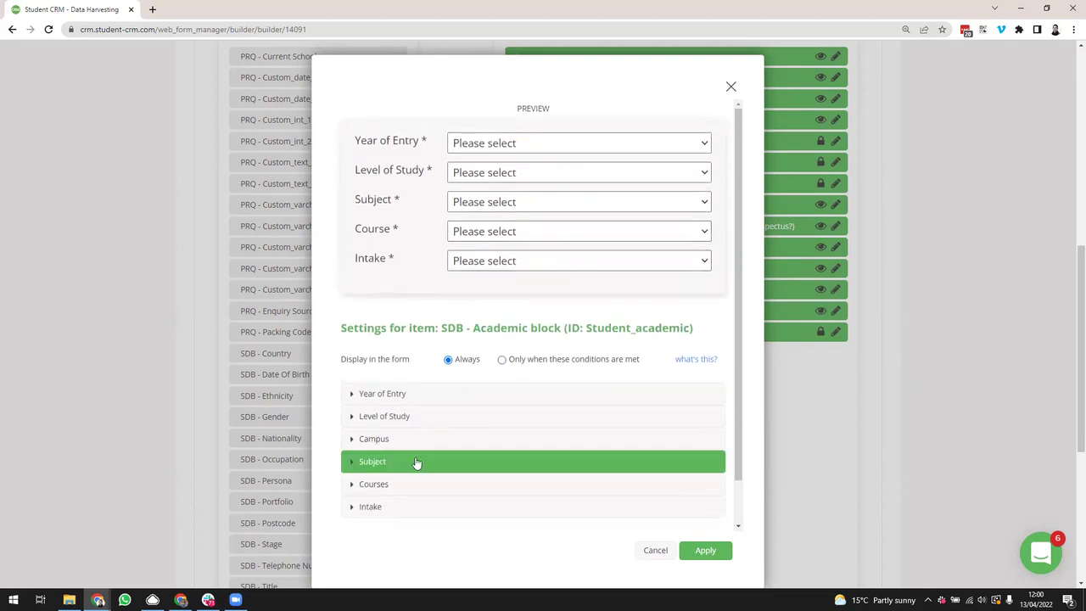
left_click(417, 462)
scroll(510, 441, "down", 1)
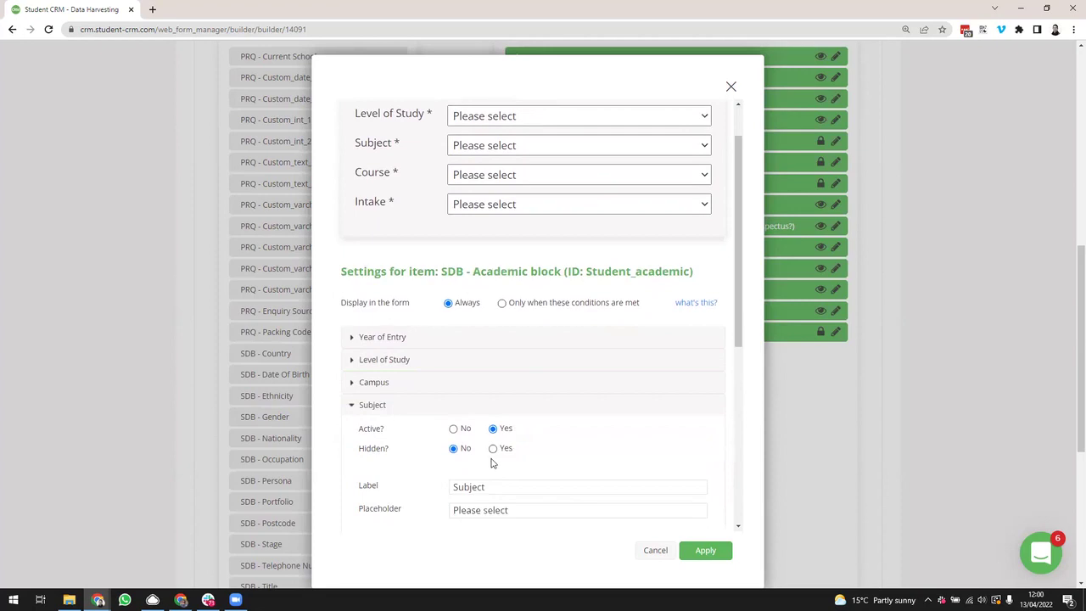
left_click(453, 430)
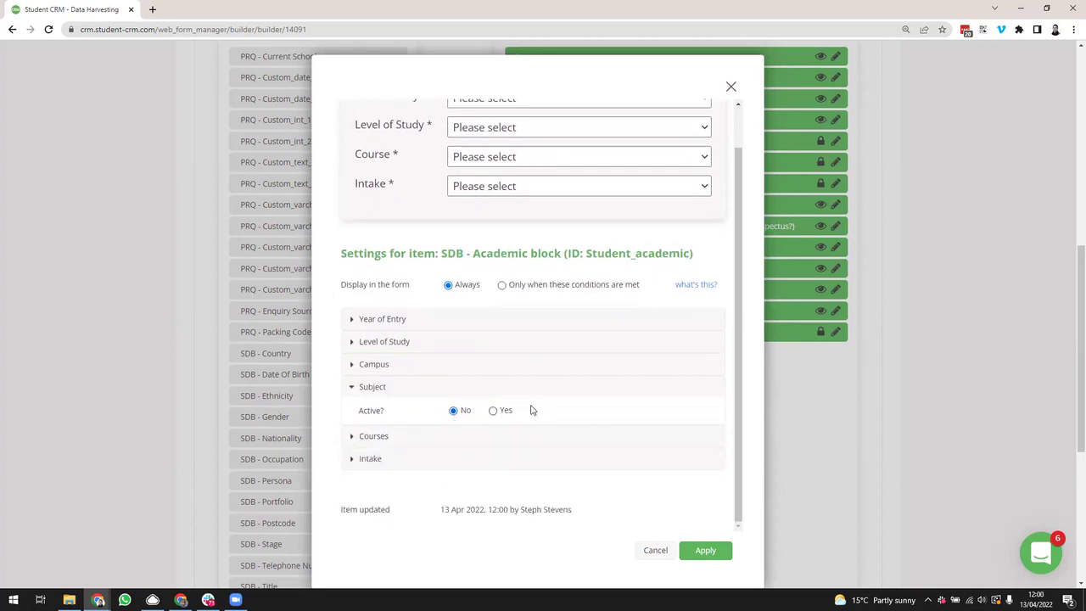
left_click(387, 389)
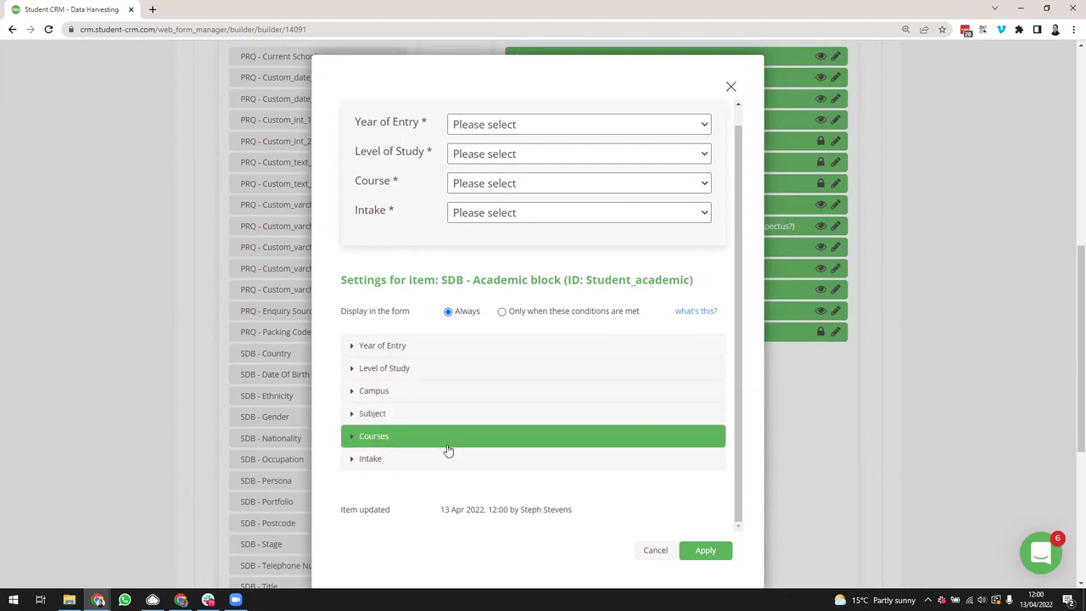
left_click(440, 396)
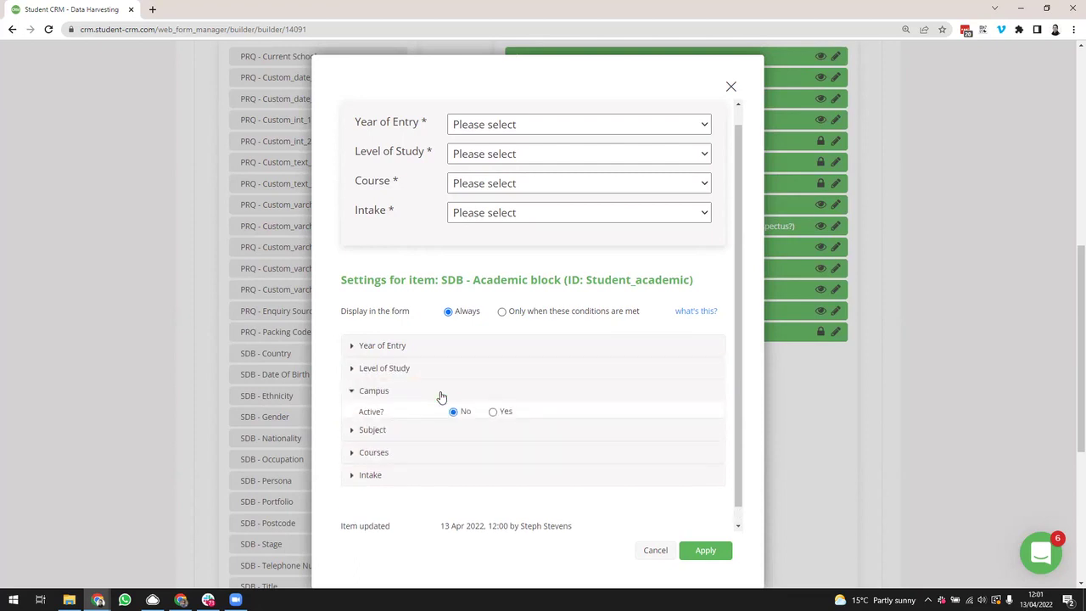
left_click(439, 394)
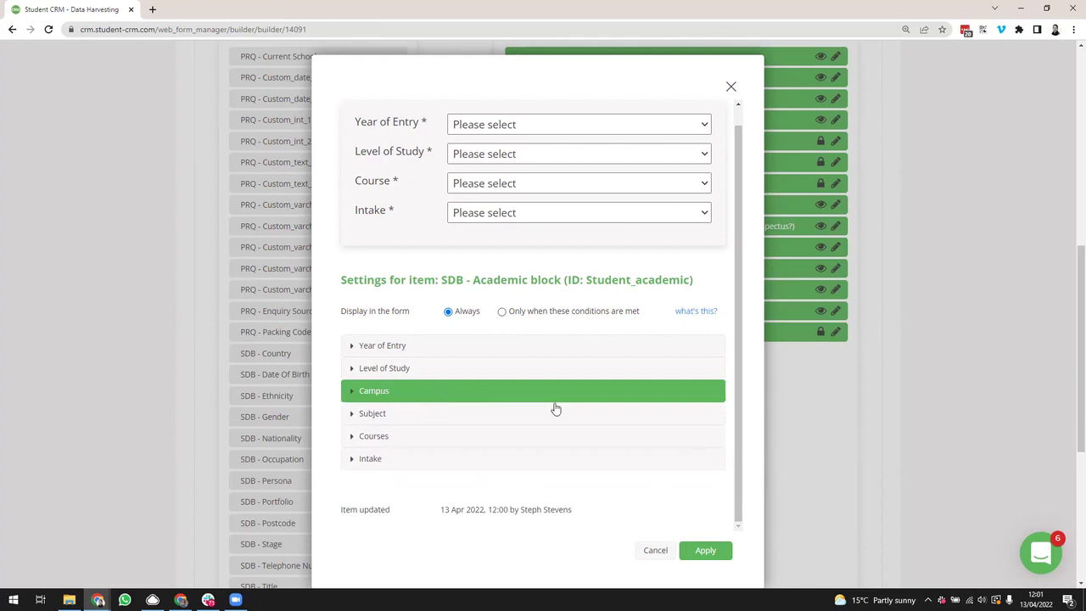
left_click(706, 550)
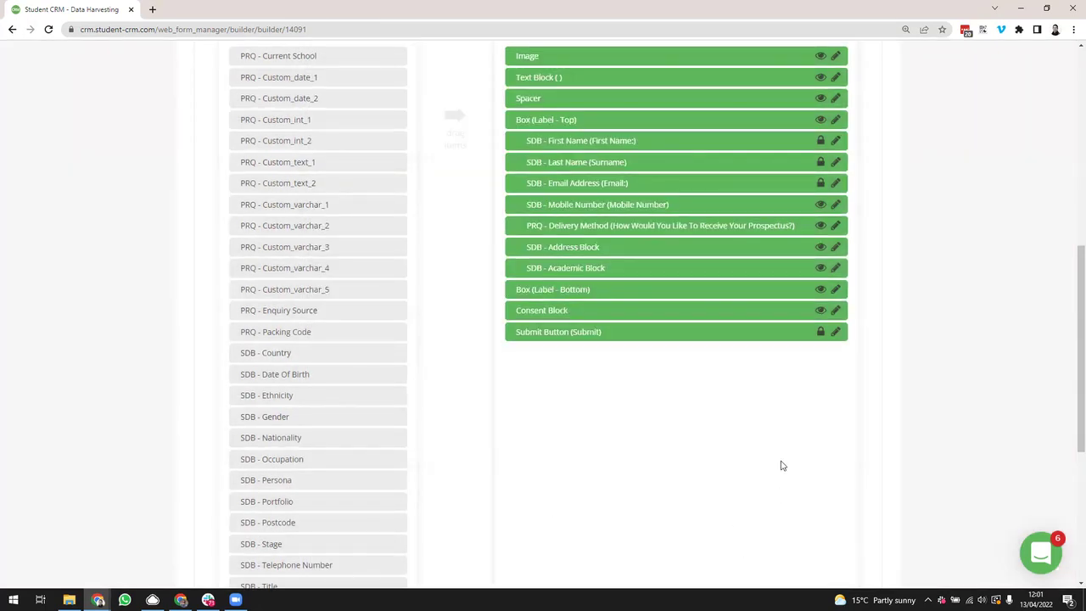
Step: Go to the form's Preview stage and open the web form preview in its own tab, with the academic fields in view
scroll(781, 463, "up", 5)
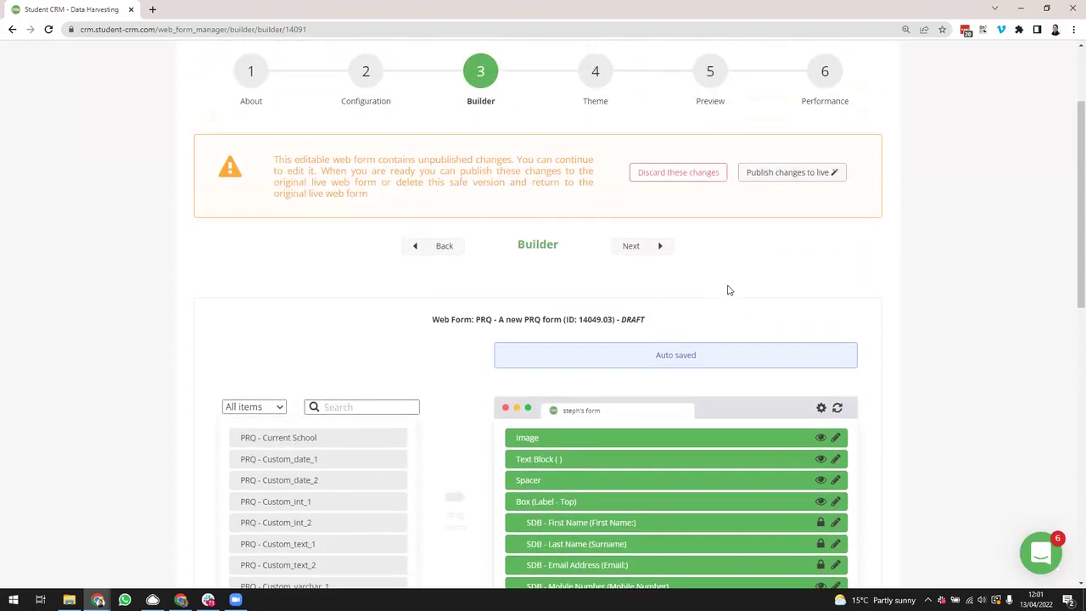
scroll(728, 290, "up", 2)
left_click(711, 151)
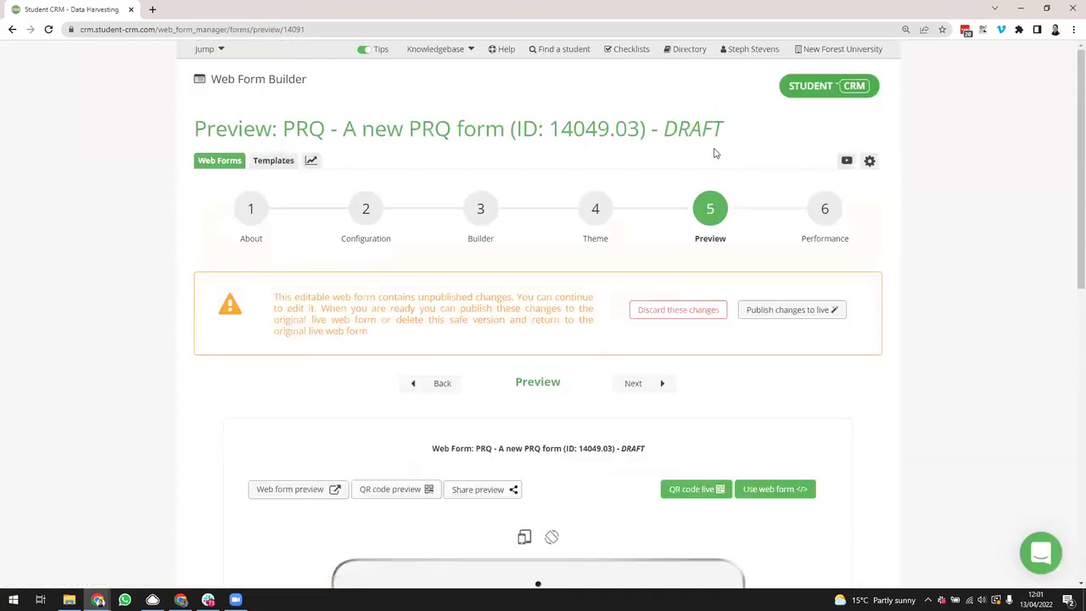
left_click_drag(1073, 213, 1068, 337)
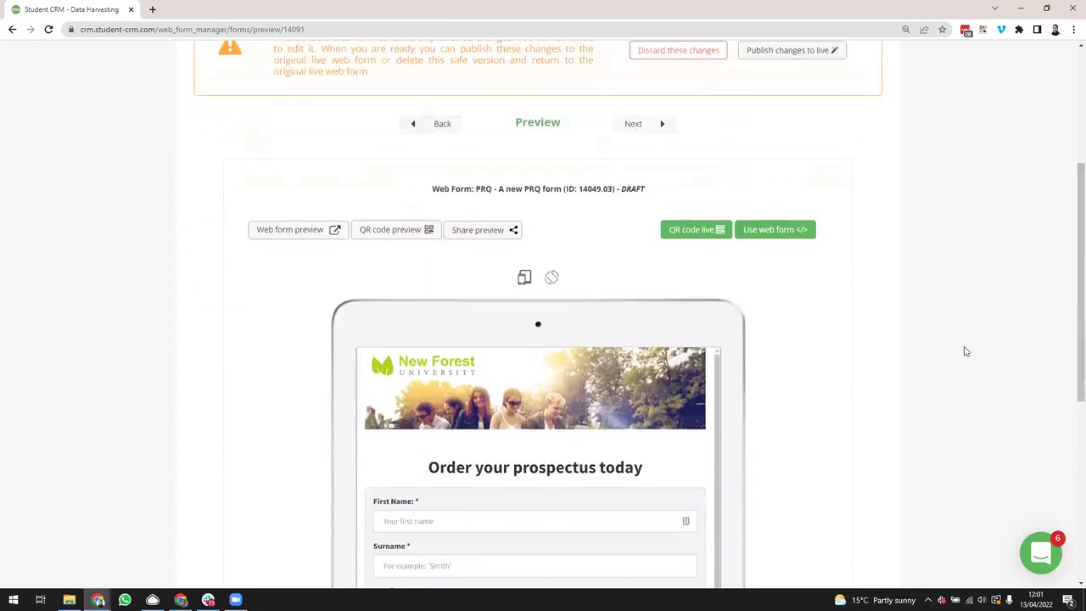
left_click(299, 235)
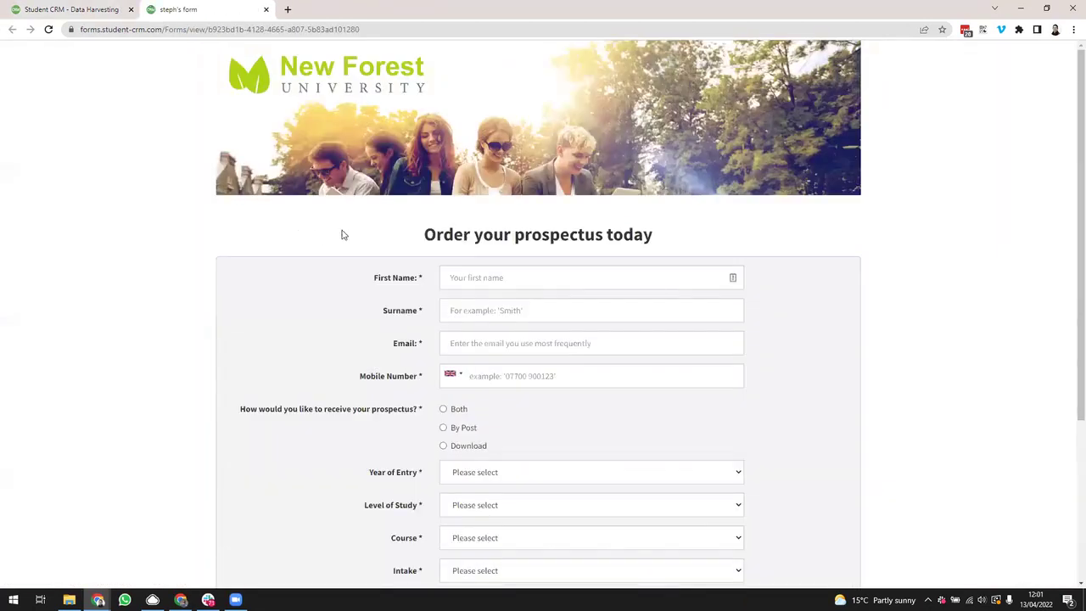
left_click_drag(1067, 170, 1070, 262)
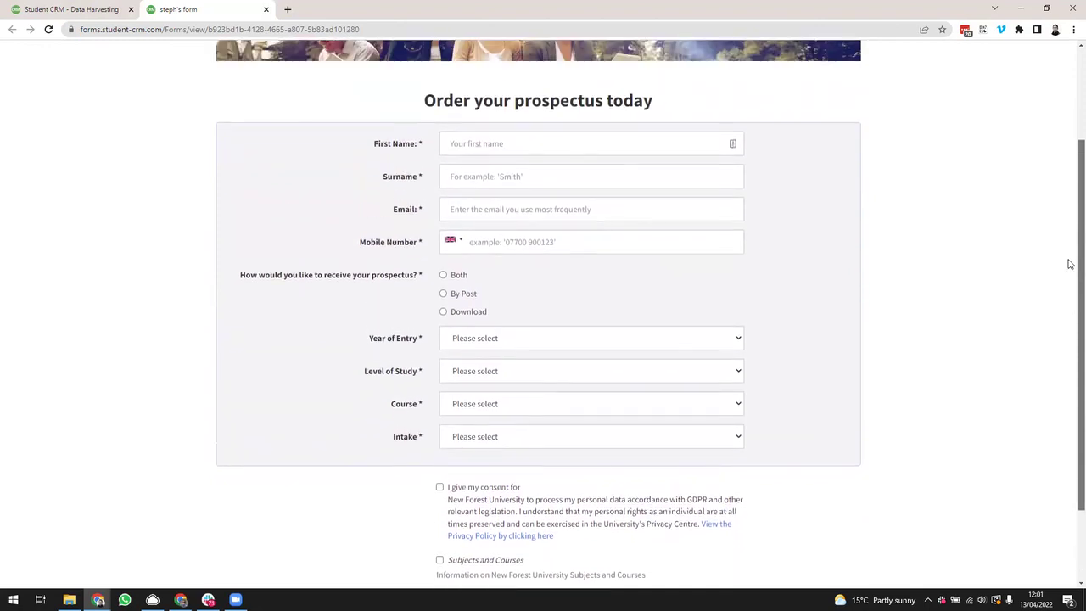
Step: Fill the previewed academic fields with Year of Entry 2022, Undergraduate, Automotive Design (MDes) and the September 2022 intake
left_click(480, 338)
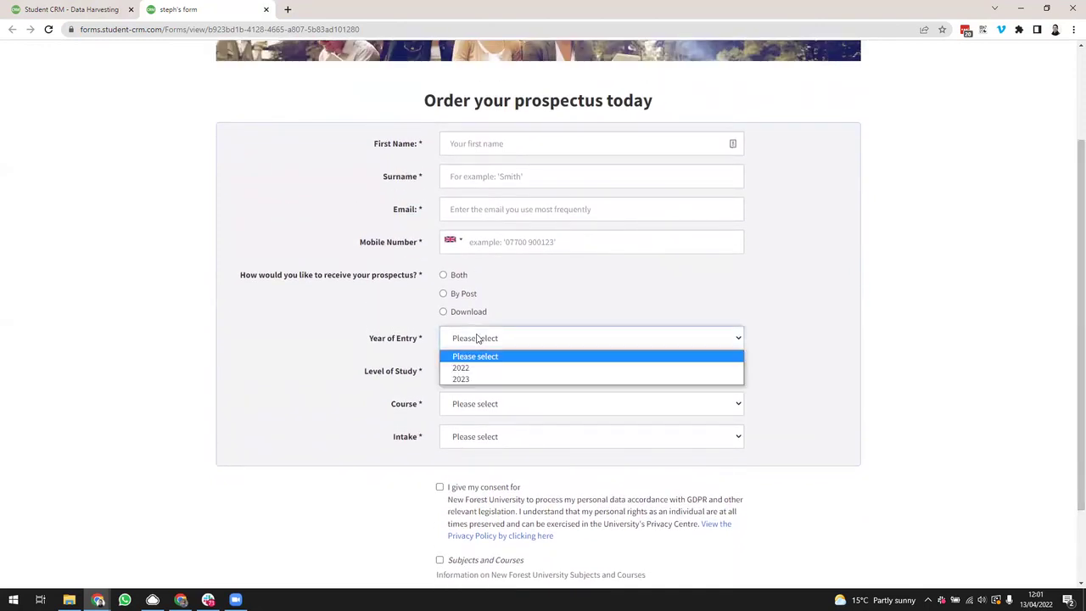
left_click(467, 368)
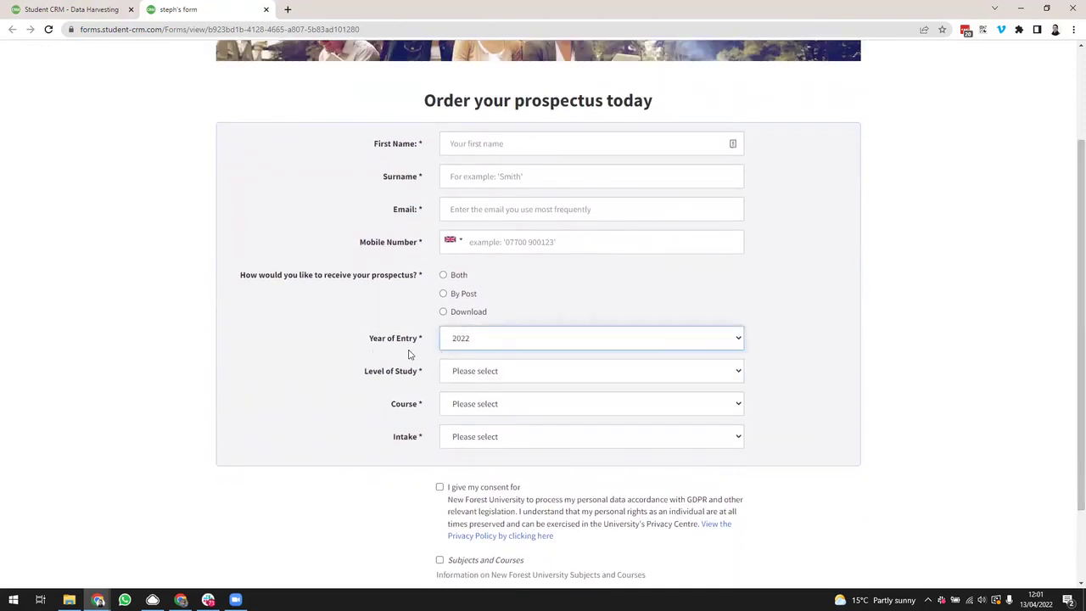
left_click(488, 371)
left_click(488, 399)
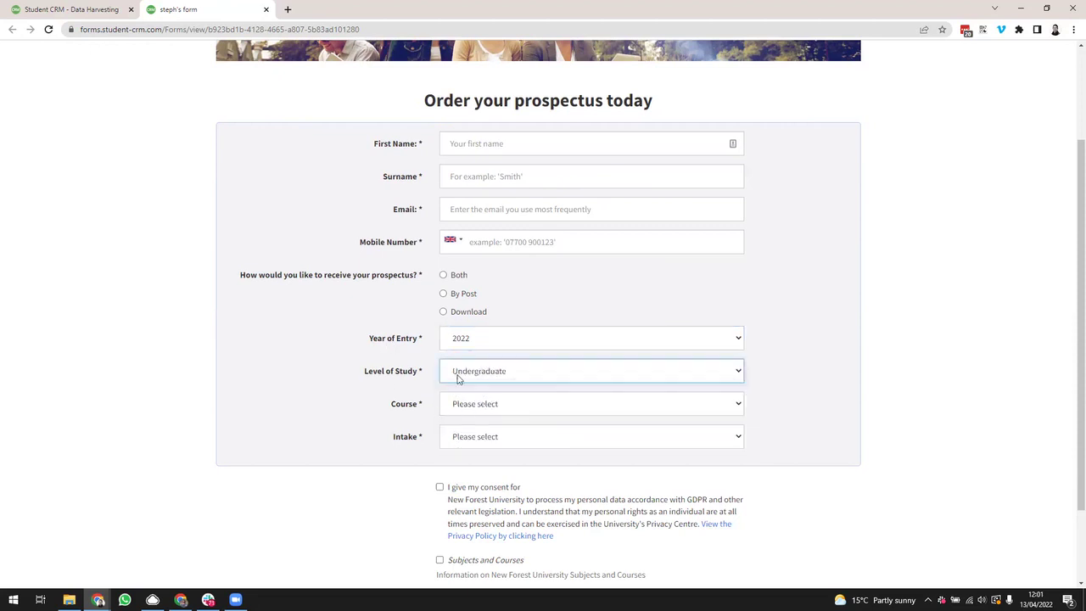
left_click(479, 404)
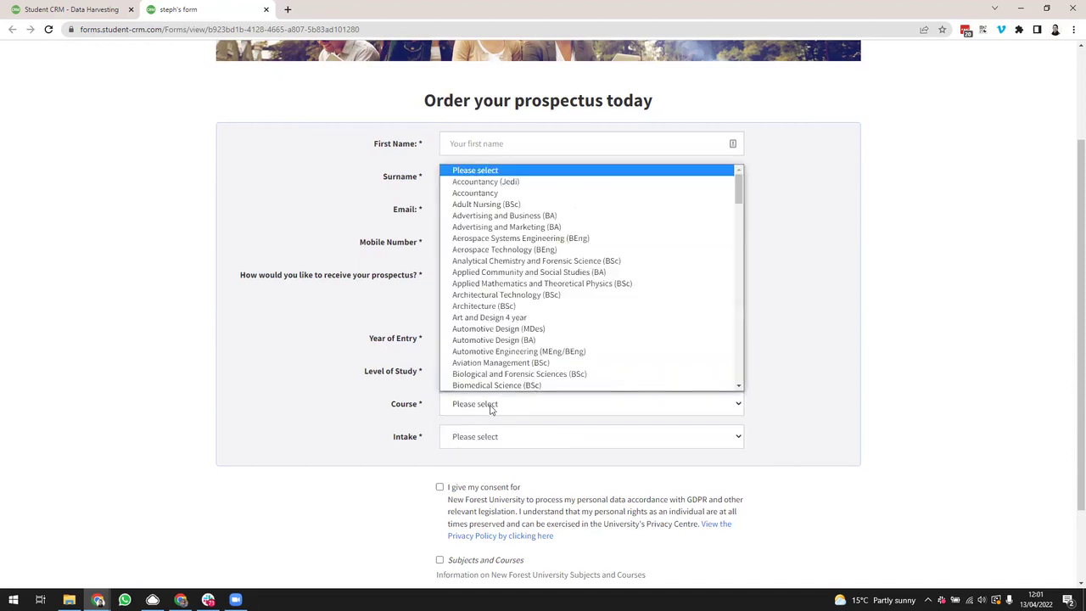
left_click(501, 328)
left_click(509, 443)
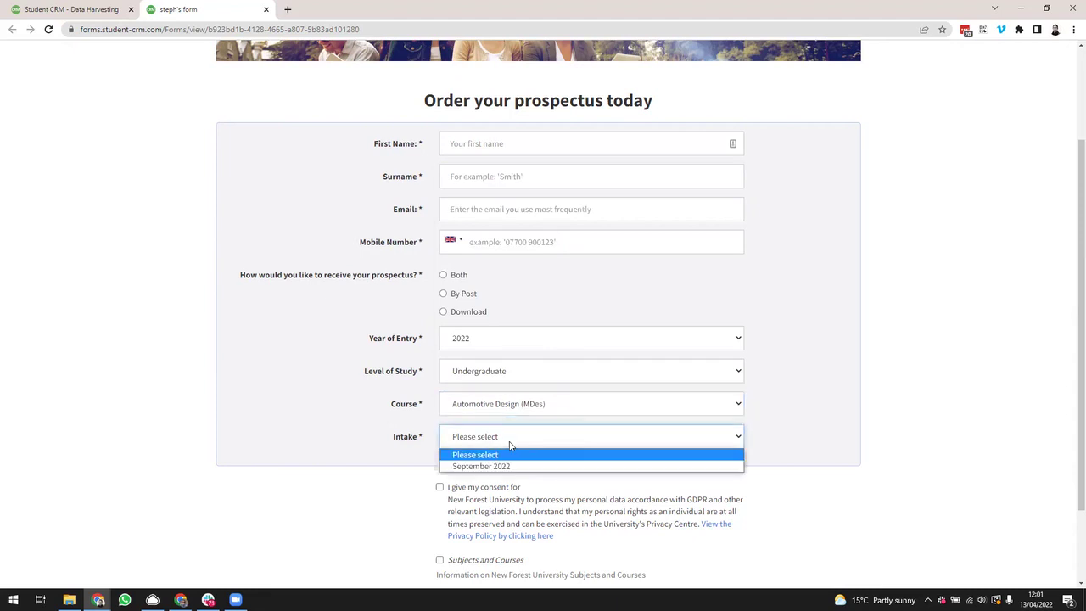
left_click(517, 466)
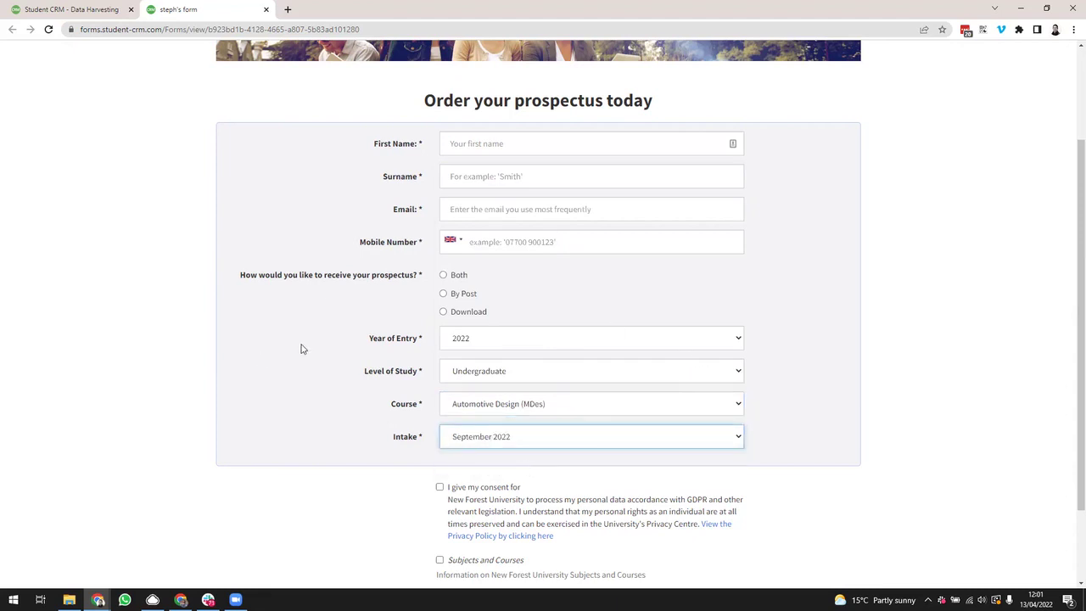
Step: Examine the Level of Study options offered in the previewed form
left_click(506, 371)
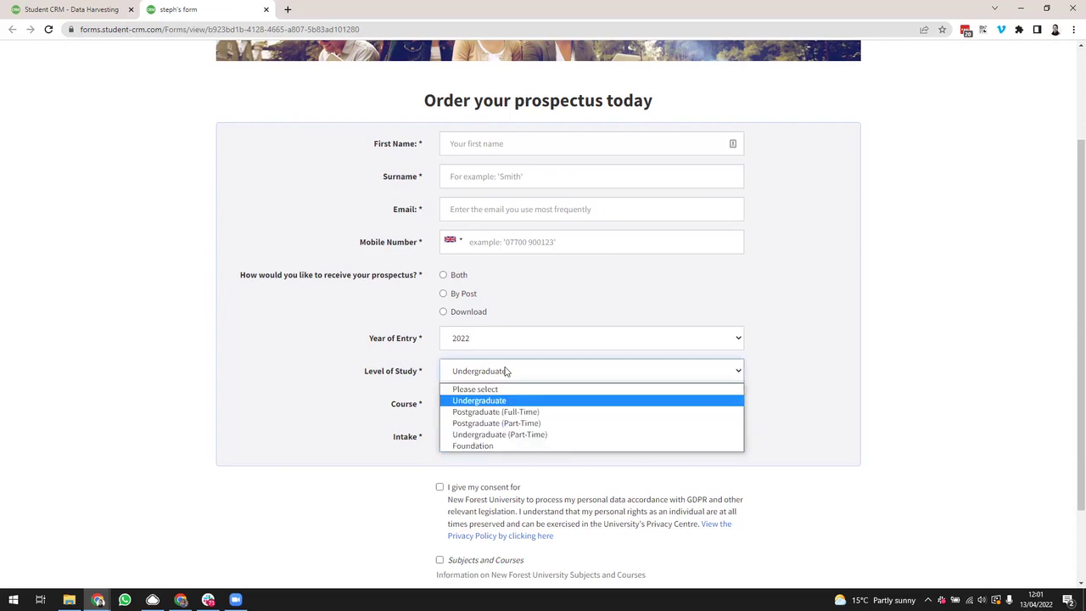
left_click(502, 375)
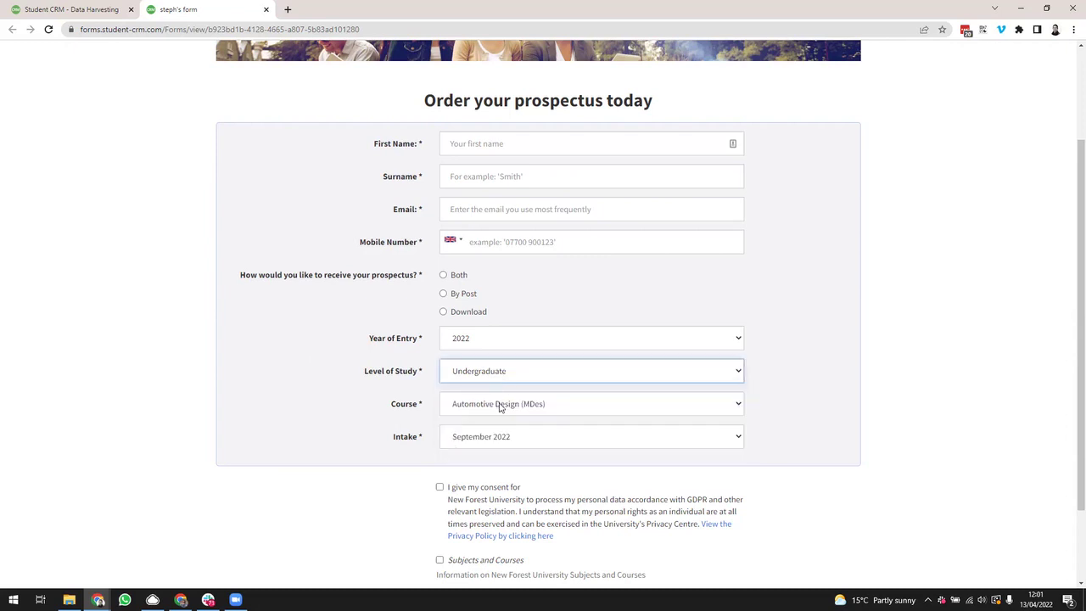
left_click(500, 371)
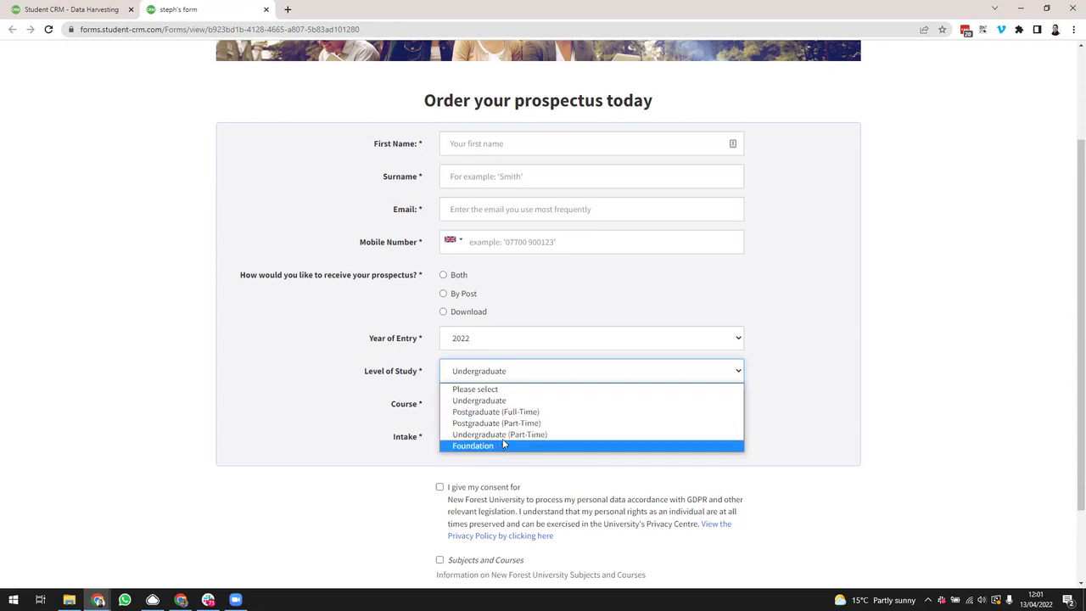
Step: Switch back to the Student CRM form editor, return to the Builder stage and bring the SDB - Academic Block item into view
left_click(88, 17)
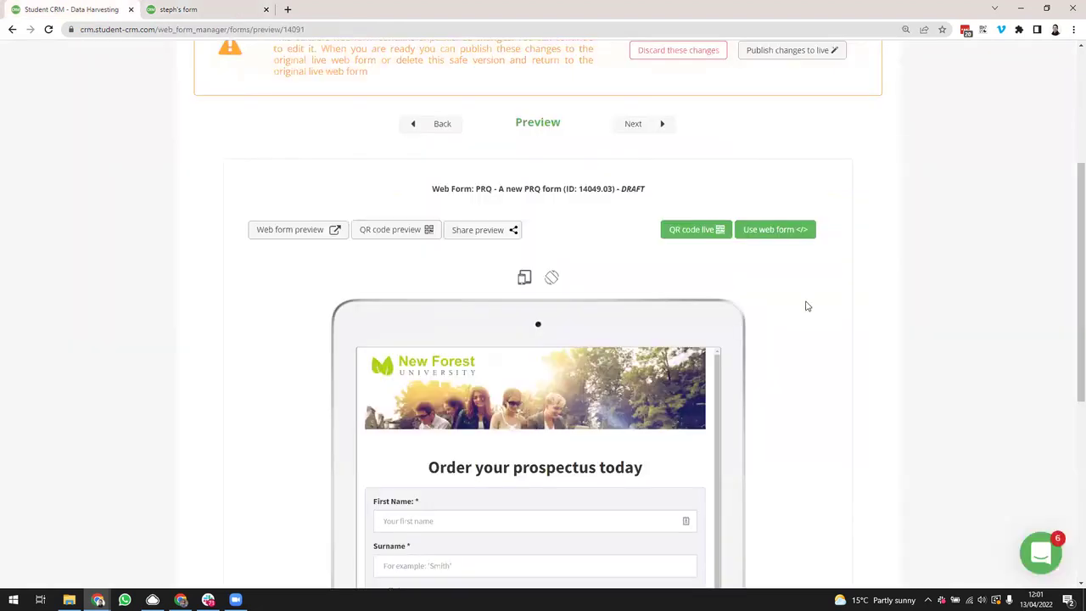
scroll(761, 433, "down", 2)
scroll(761, 434, "up", 2)
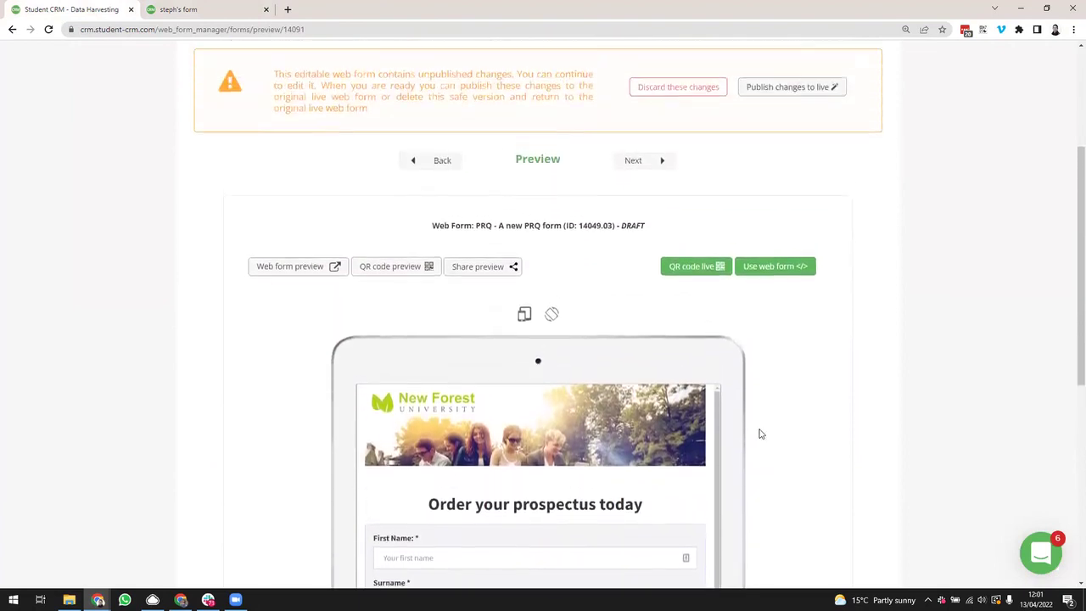
scroll(761, 434, "up", 3)
left_click(478, 225)
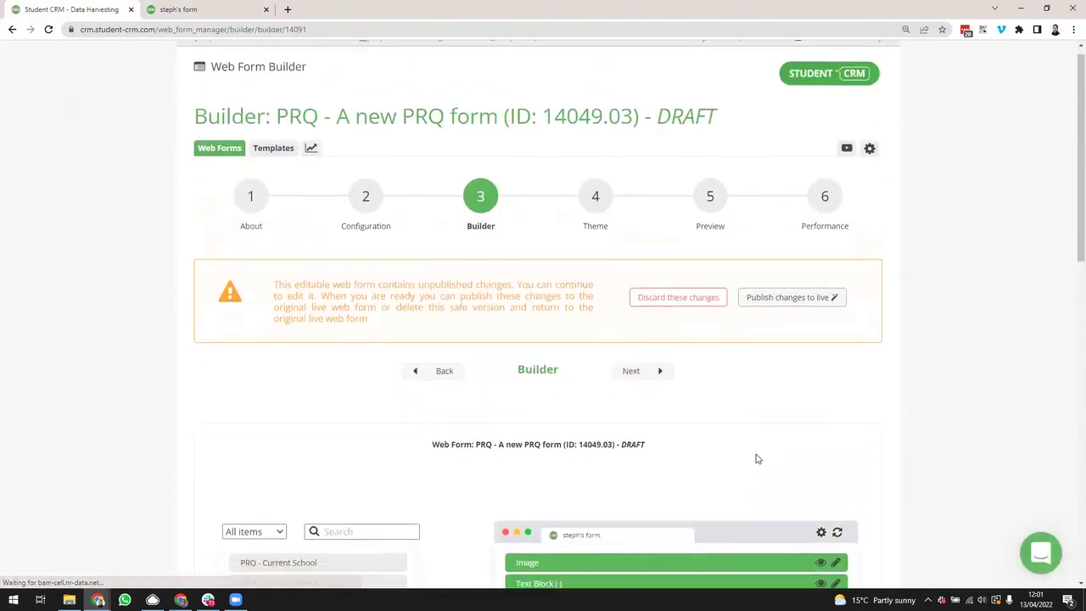
scroll(758, 459, "down", 5)
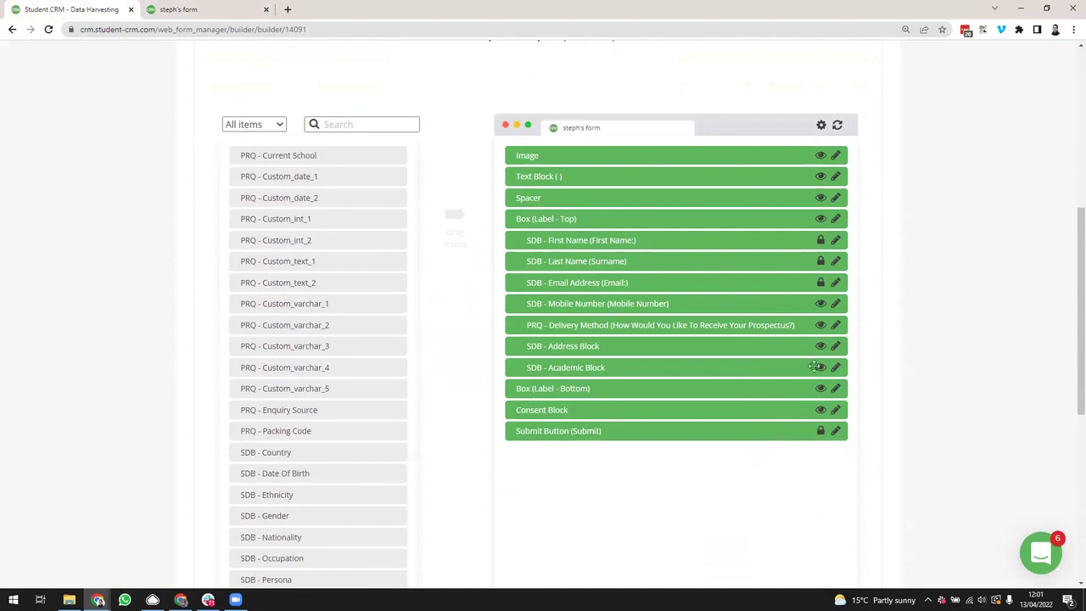
Step: Open the SDB - Academic Block settings and limit the Level of Study options to Undergraduate and Undergraduate (Part-Time)
left_click(836, 367)
scroll(520, 362, "down", 1)
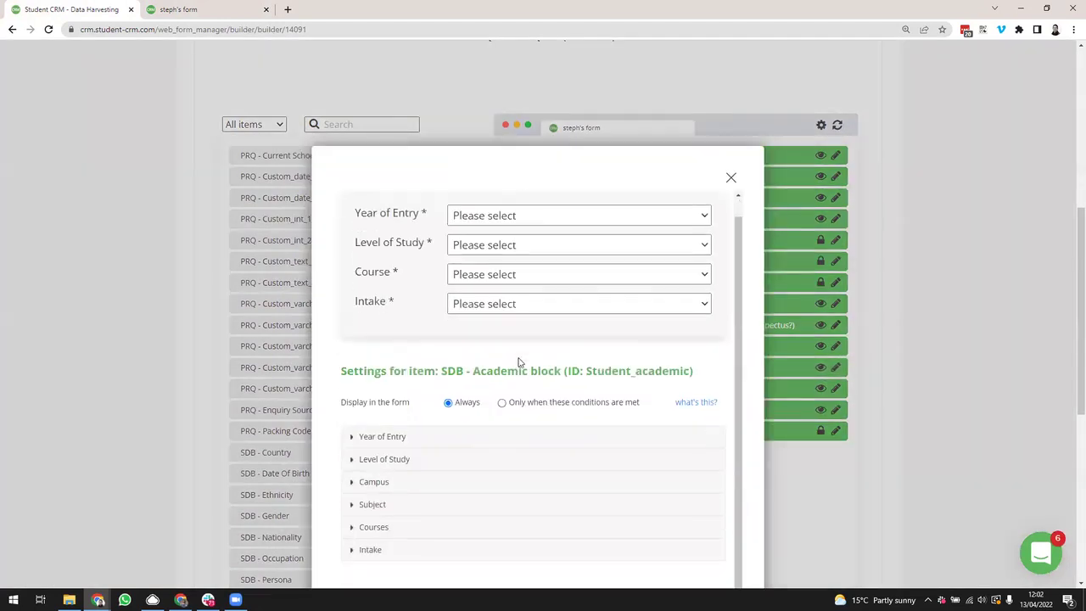
left_click(415, 459)
scroll(543, 433, "down", 2)
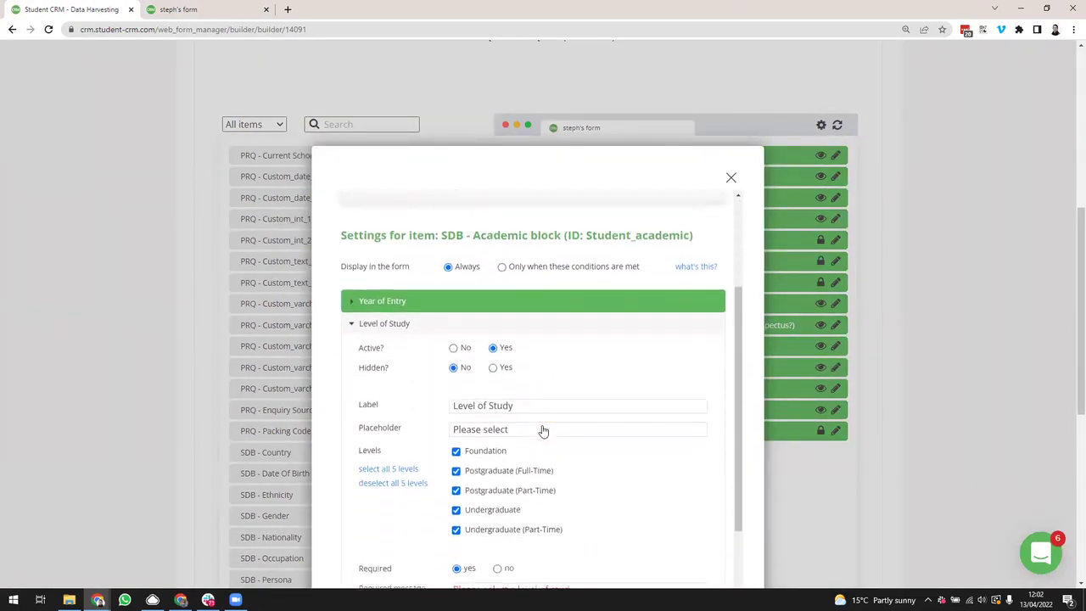
scroll(543, 431, "down", 1)
left_click(456, 370)
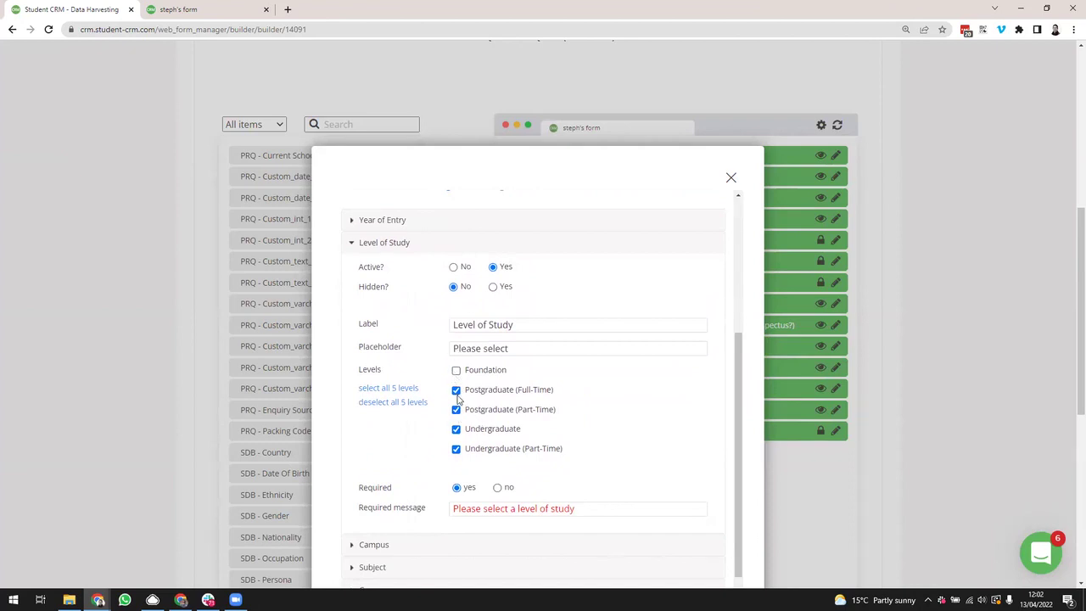
left_click(456, 410)
scroll(745, 425, "down", 1)
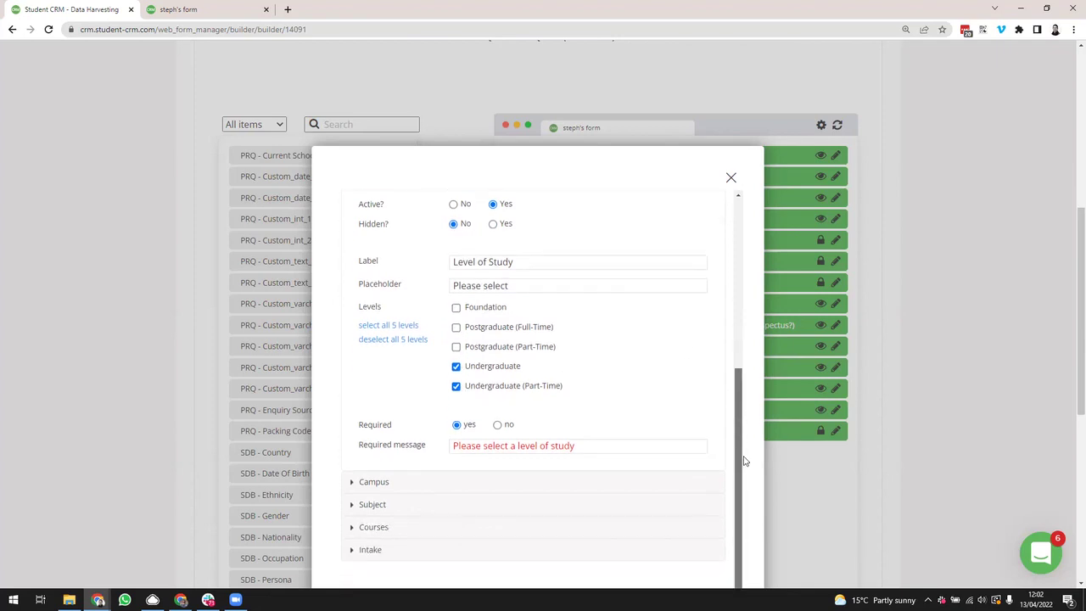
scroll(366, 439, "down", 1)
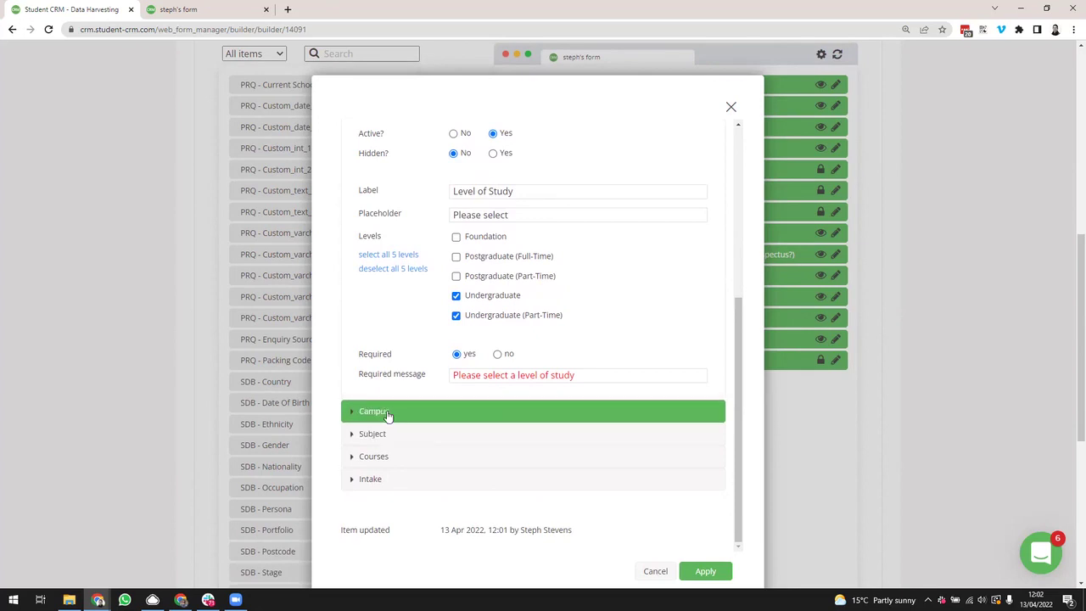
Step: Make the Subject field active in the academic block and review its Smart Subjects list
left_click(373, 434)
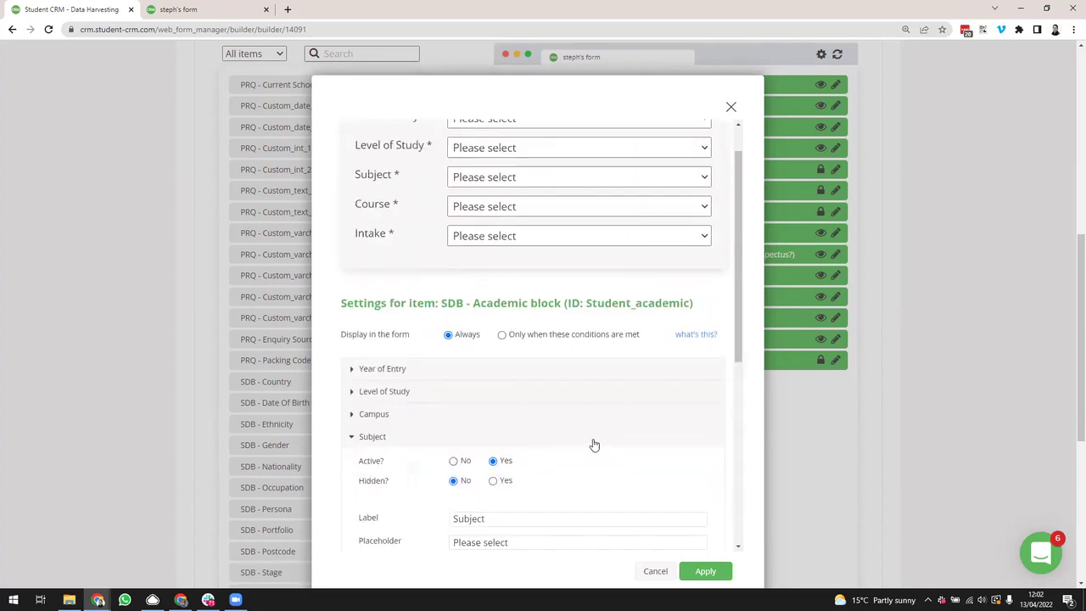
scroll(594, 443, "down", 3)
scroll(594, 444, "down", 1)
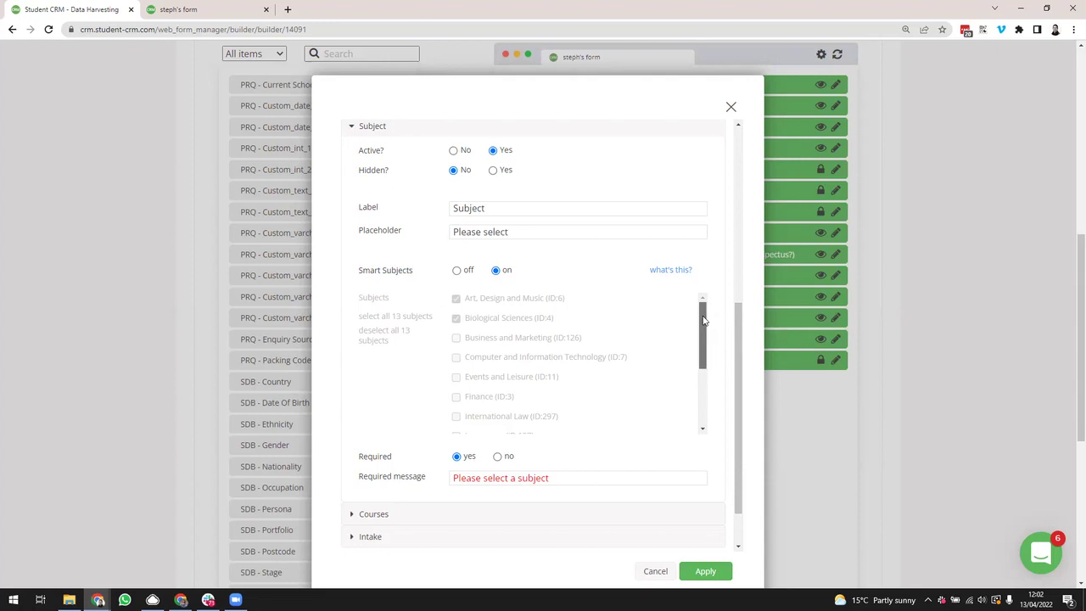
scroll(738, 333, "down", 1)
scroll(736, 340, "up", 2)
scroll(737, 339, "down", 2)
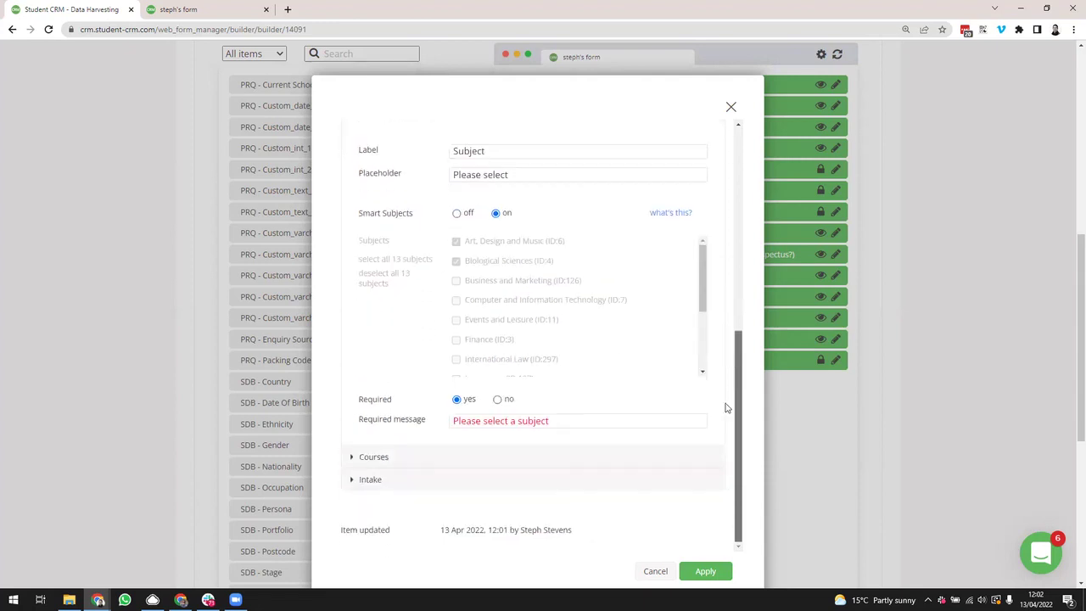
Step: Review the academic block's Courses settings and apply the block's changes
left_click(456, 459)
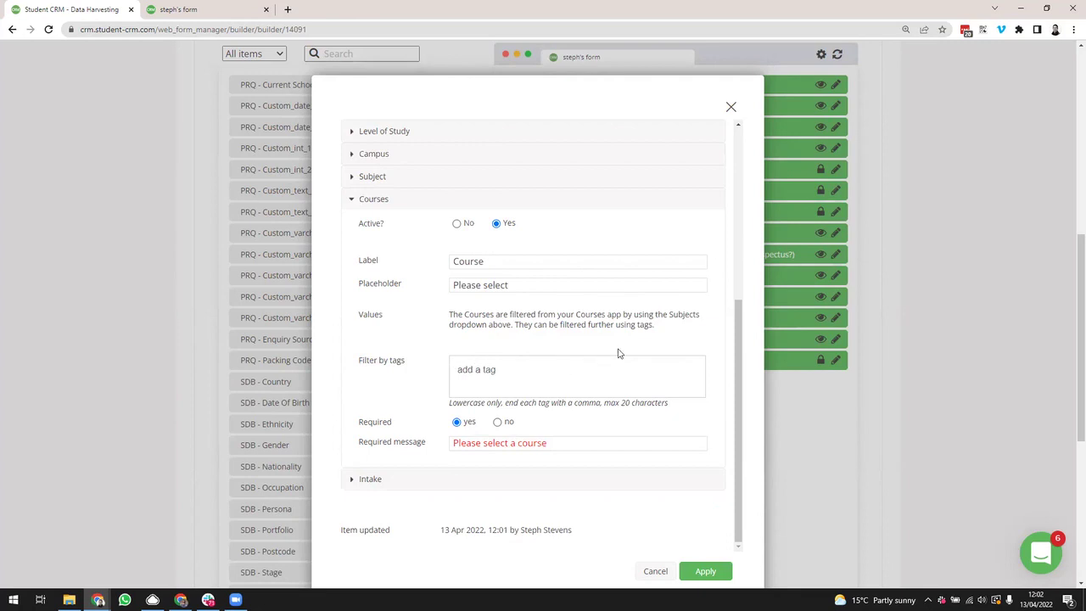
scroll(619, 415, "down", 1)
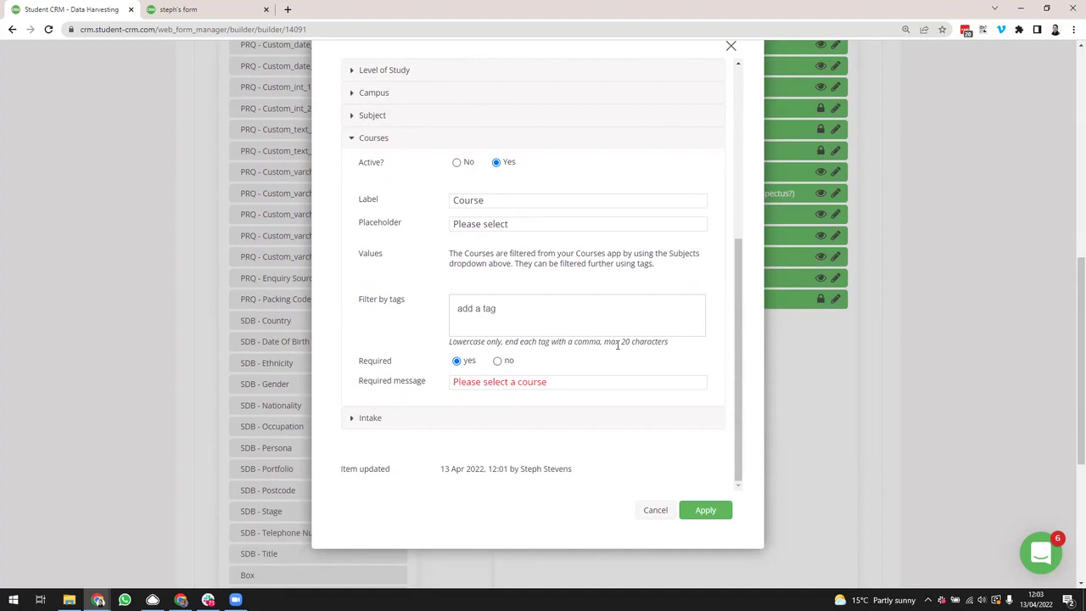
scroll(621, 351, "up", 5)
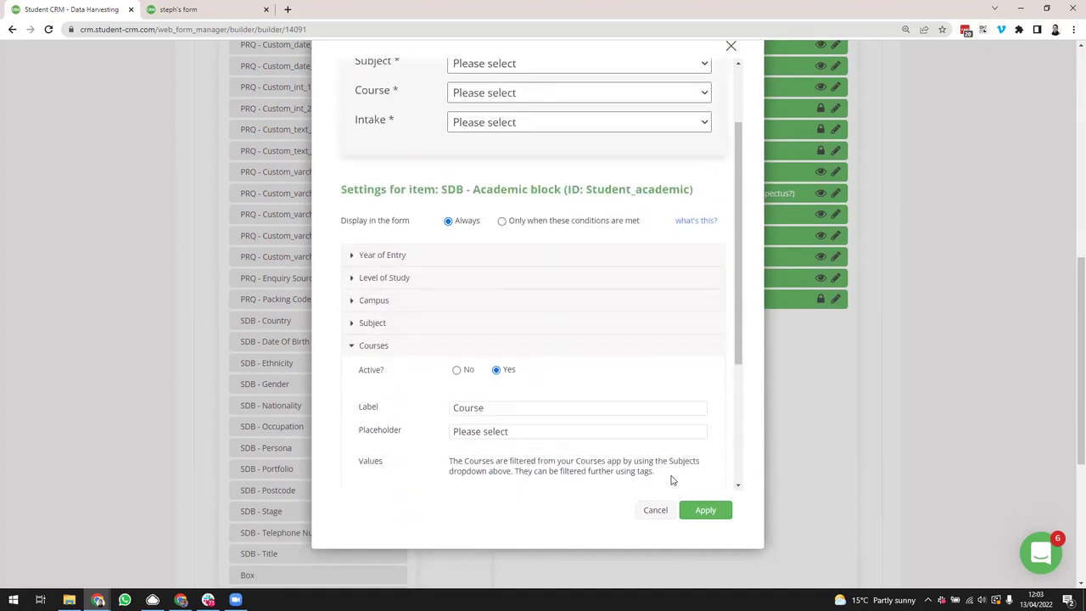
left_click(708, 512)
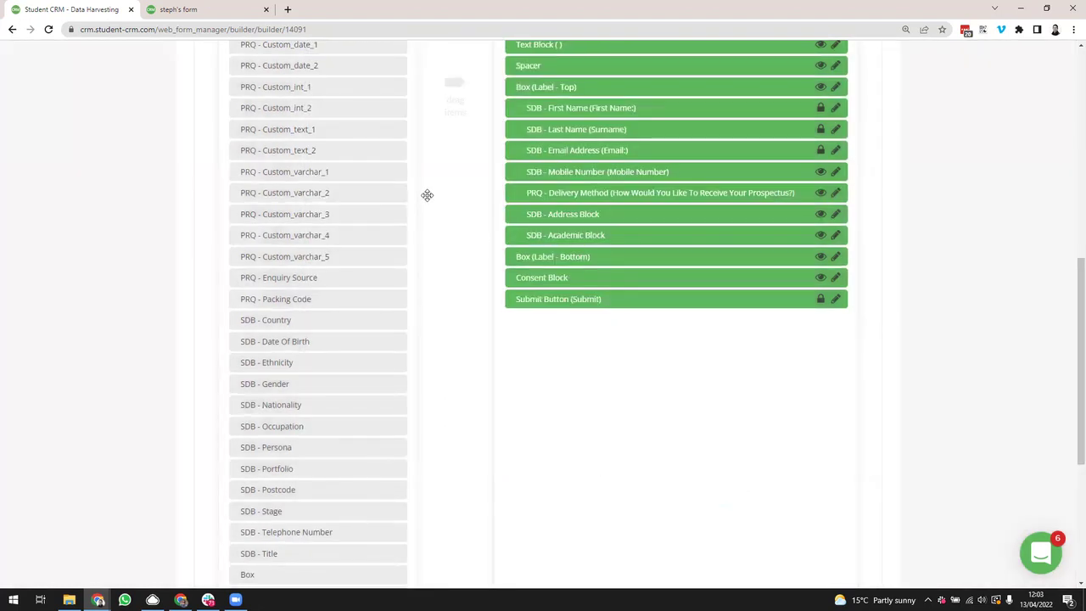
Step: Refresh the web form preview and choose Year of Entry 2022, Undergraduate and the subject Art, Design and Music
left_click(215, 10)
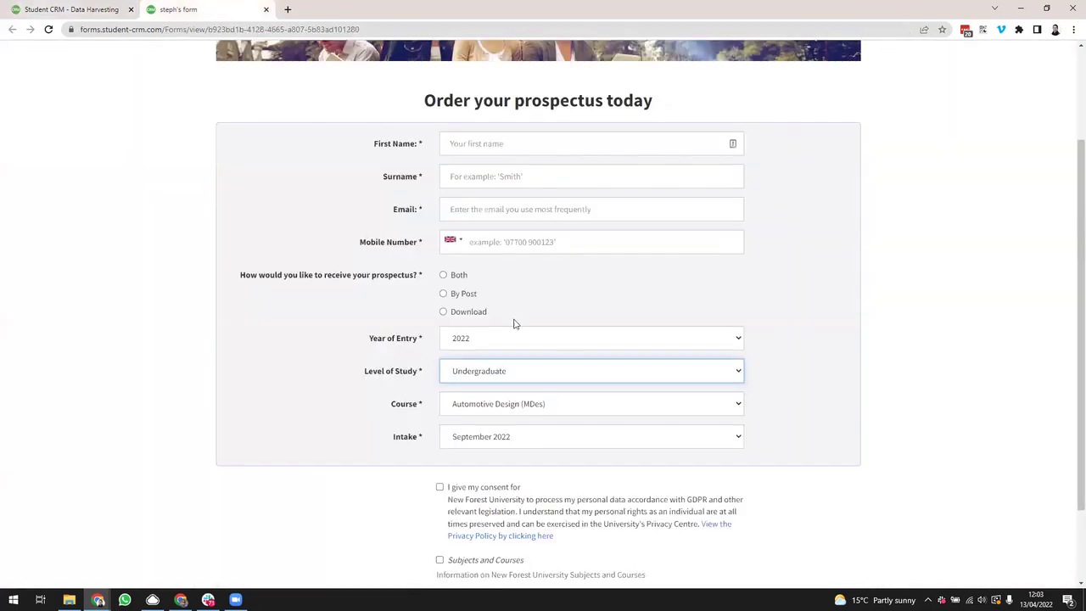
left_click(49, 30)
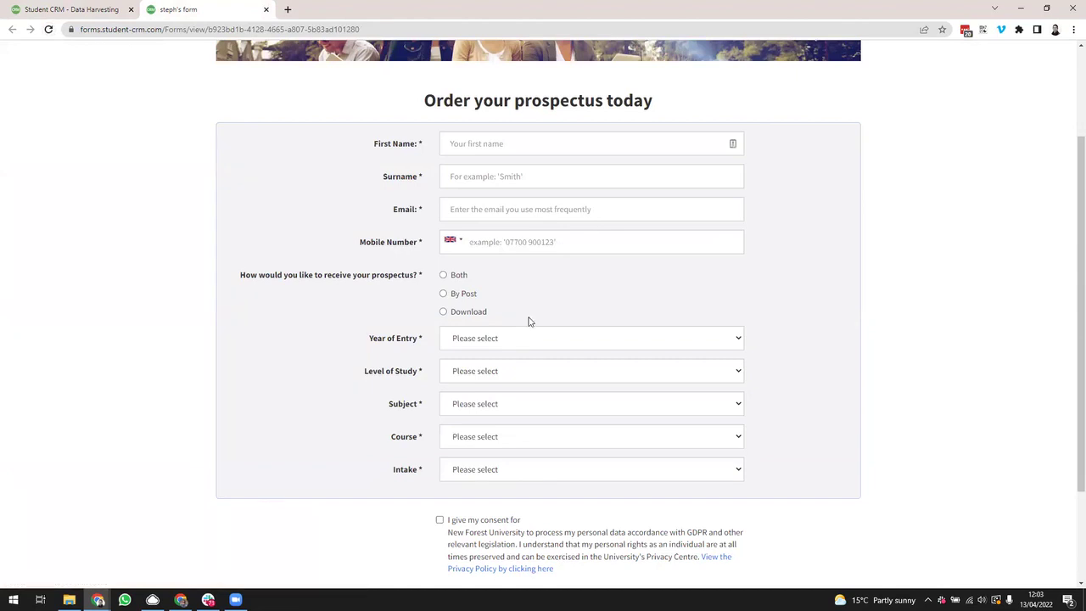
left_click(532, 344)
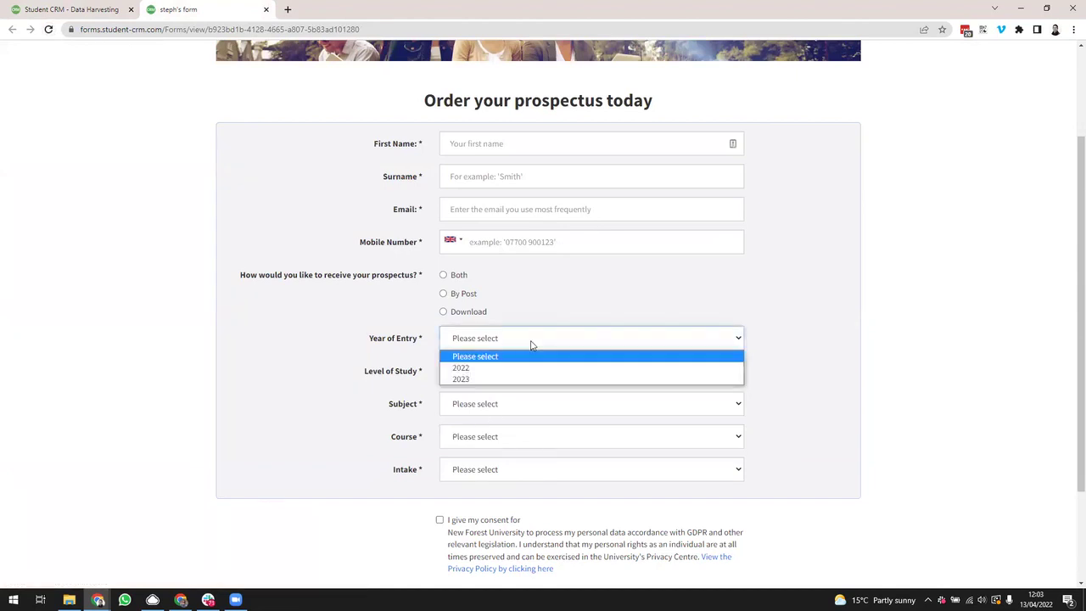
left_click(514, 367)
left_click(510, 374)
left_click(506, 398)
left_click(514, 406)
left_click(518, 433)
Step: Check the Subject options, keep Art, Design and Music, and choose the course Fine Art (BA) with the September 2022 intake
left_click(529, 439)
left_click(491, 404)
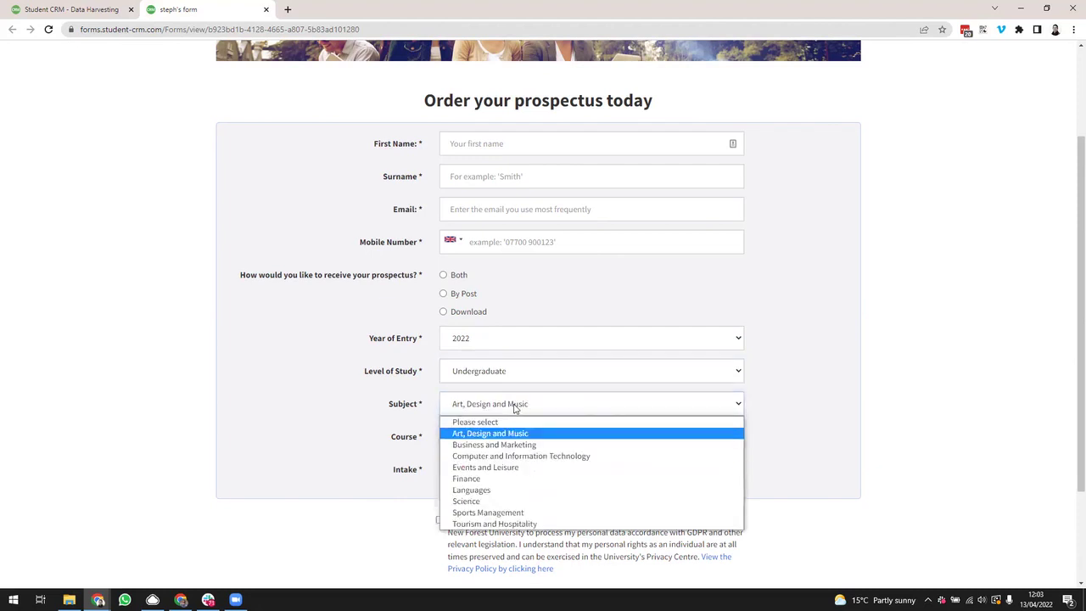
left_click(514, 439)
left_click(540, 440)
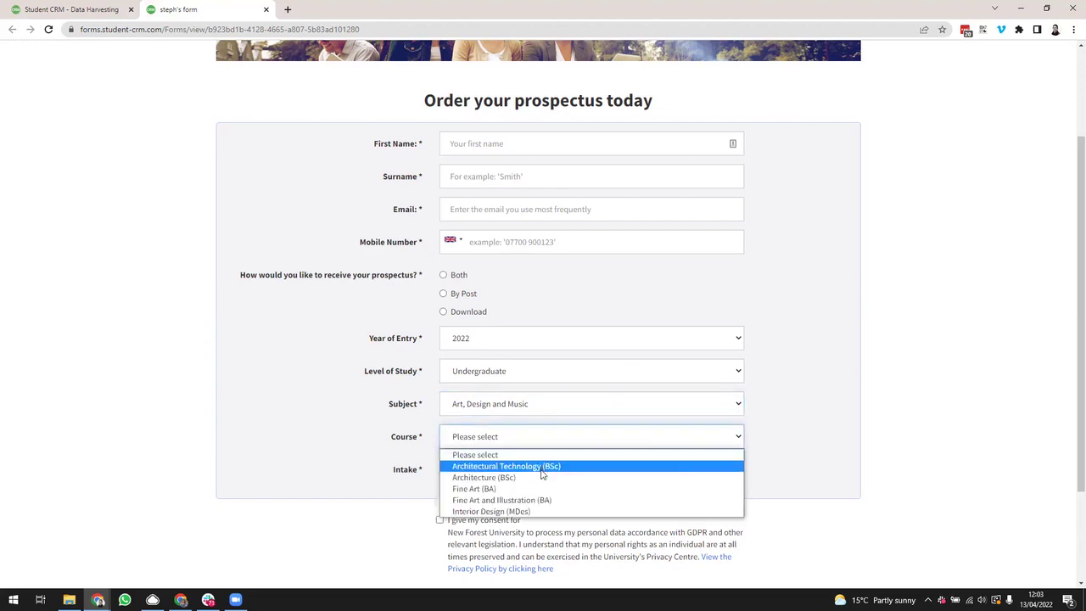
left_click(558, 488)
left_click(583, 475)
left_click(567, 500)
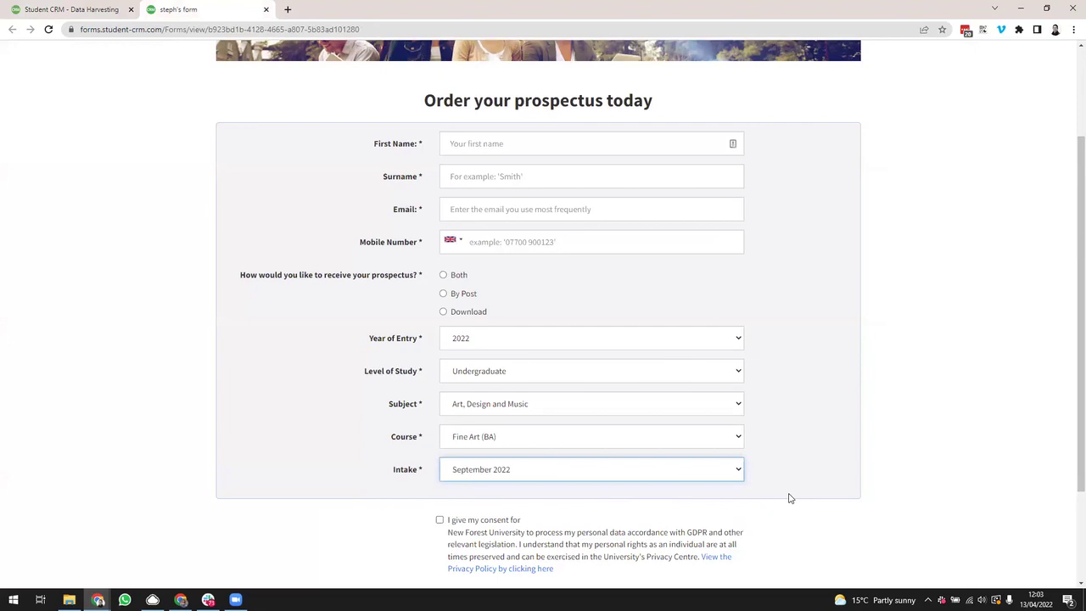
scroll(789, 498, "up", 3)
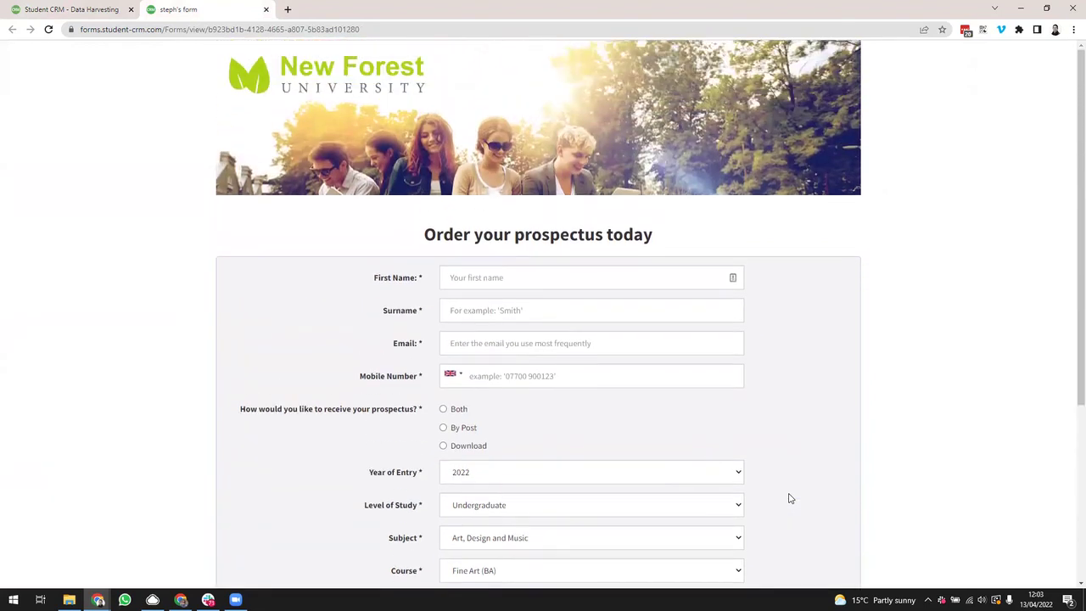
scroll(789, 498, "down", 5)
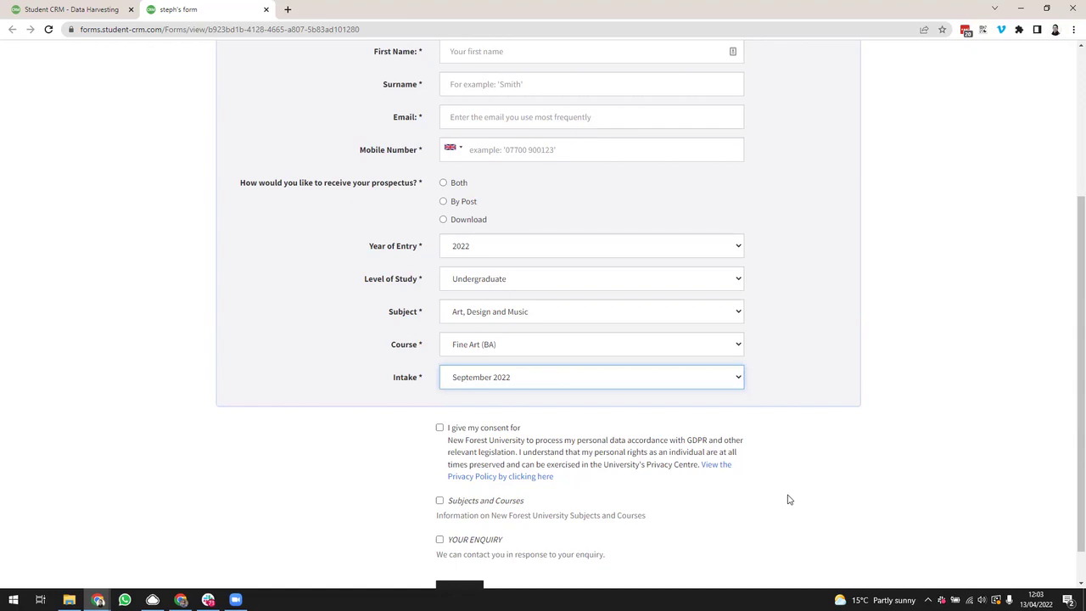
Step: Switch back to the form editor, view the Consent Block's settings and hide that block
left_click(119, 10)
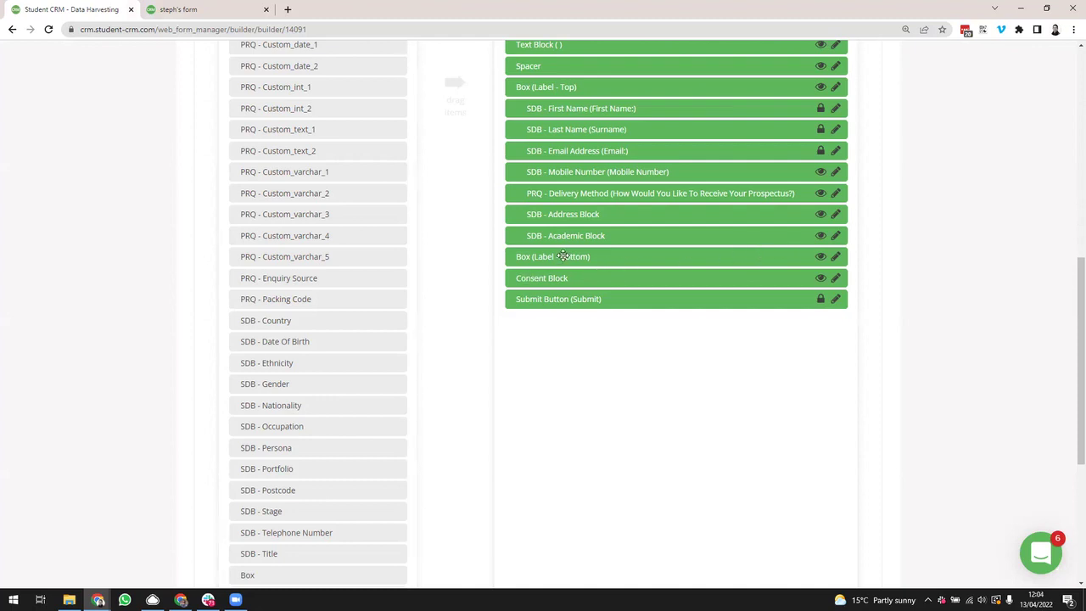
left_click(837, 280)
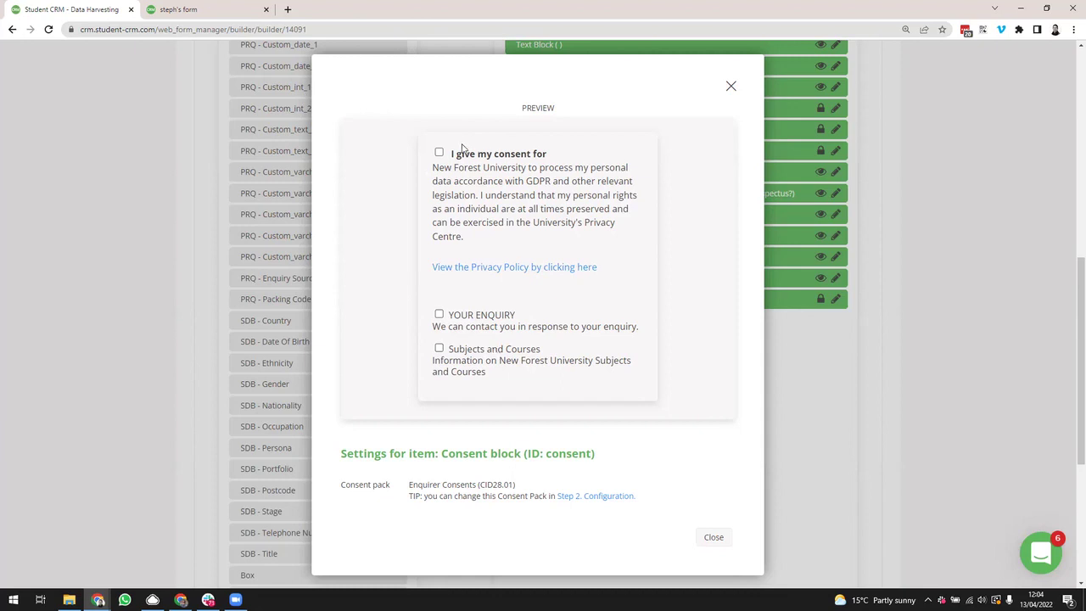
left_click(728, 87)
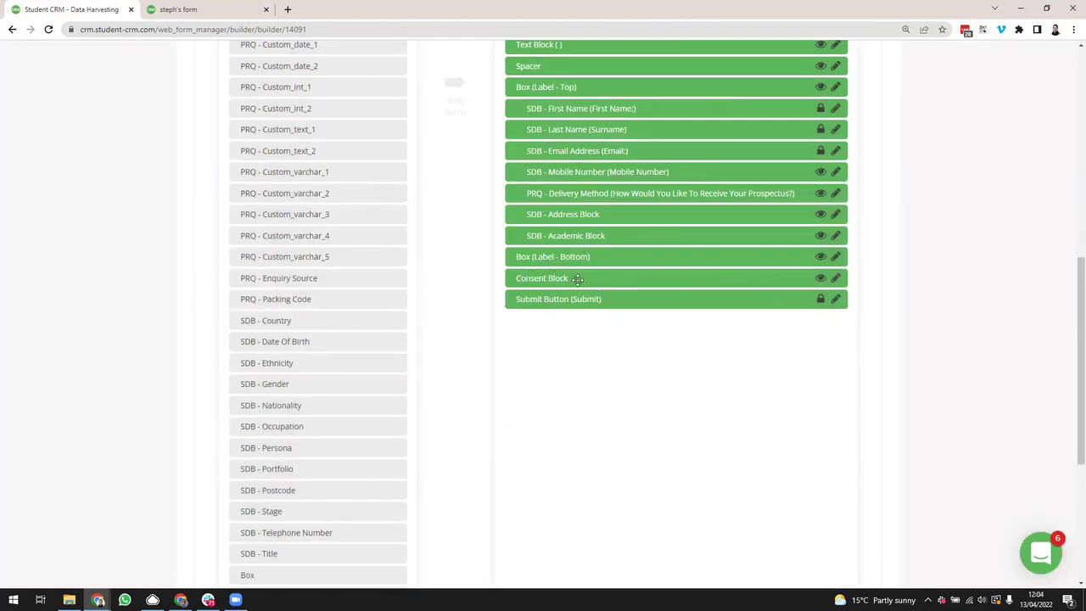
left_click(821, 279)
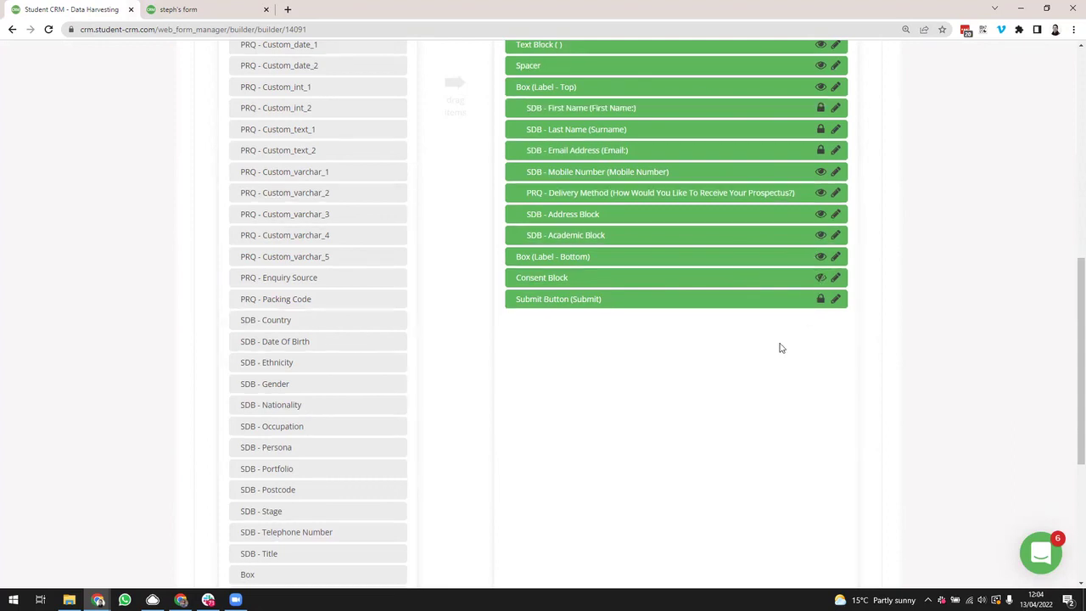
Step: Open the Submit Button item's settings and set its button text to "Request my prospectus"
left_click(835, 301)
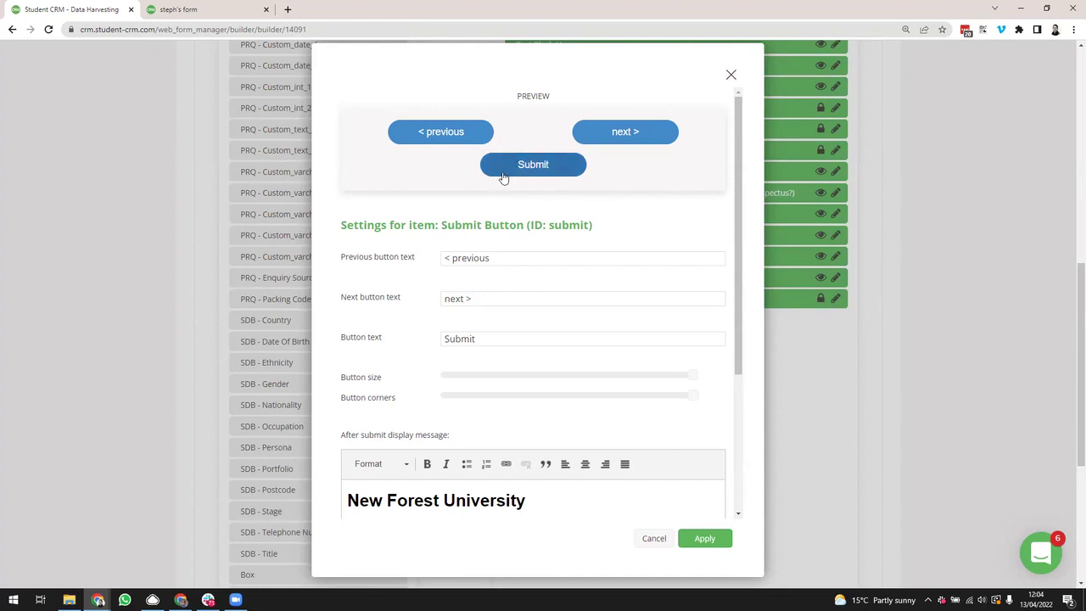
left_click_drag(739, 188, 738, 204)
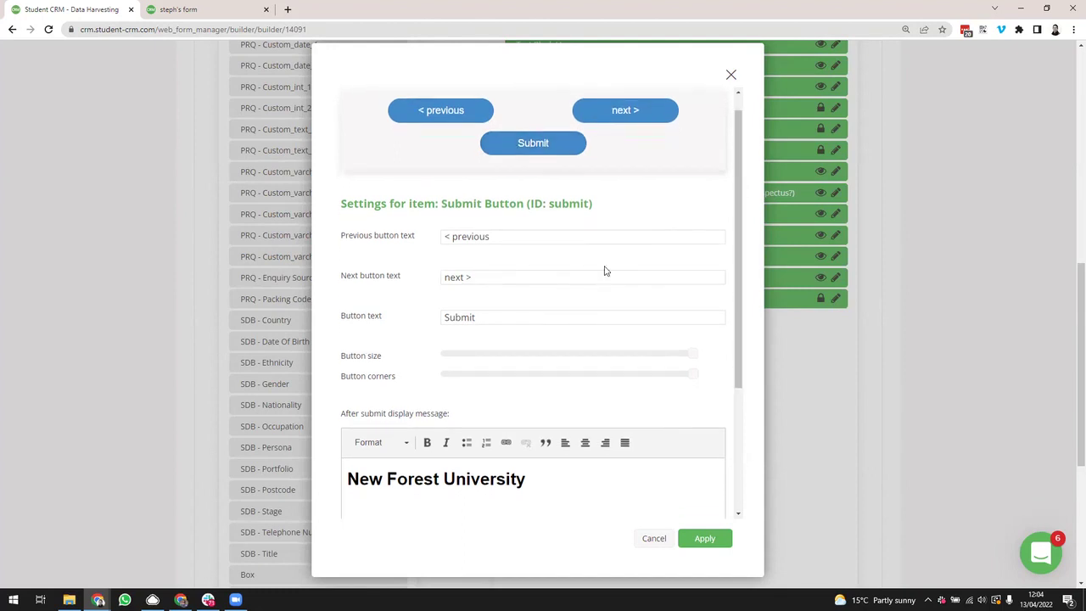
left_click_drag(493, 317, 426, 319)
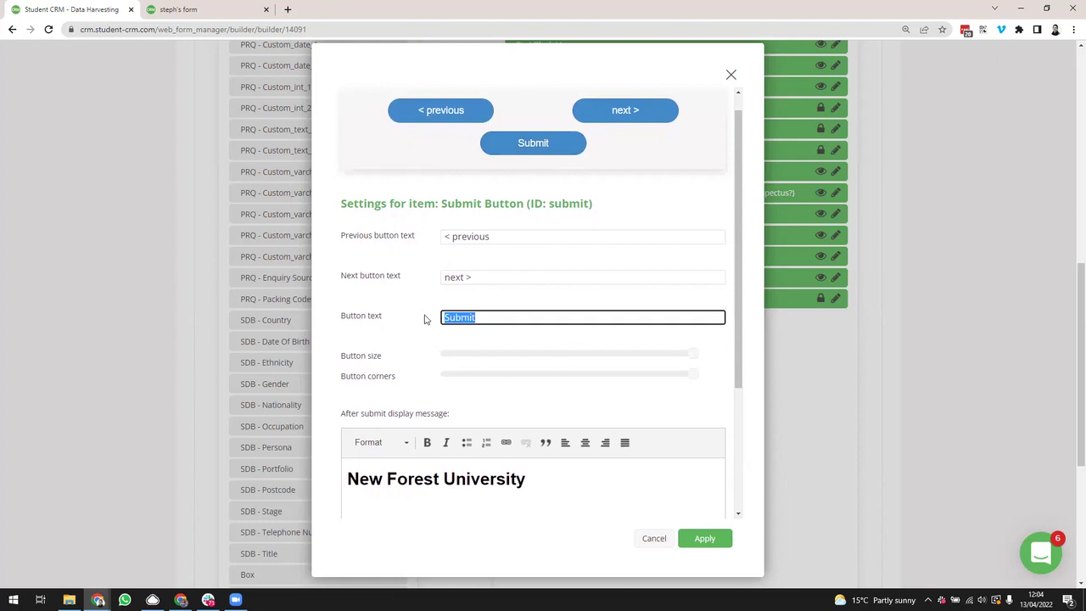
type("Request my pre")
key("BackSpace")
type("os")
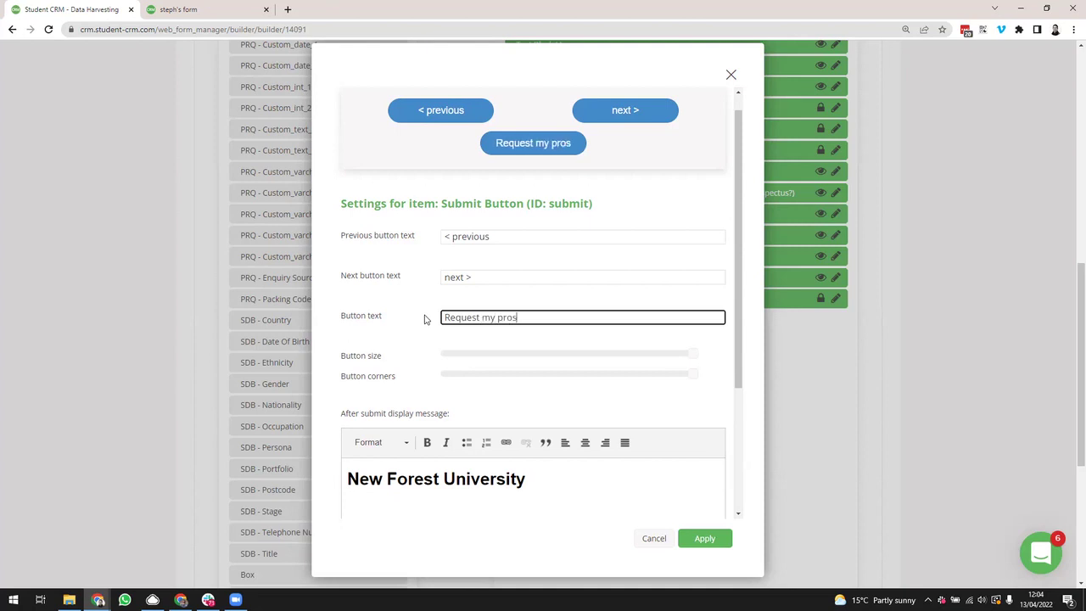
type("pectus")
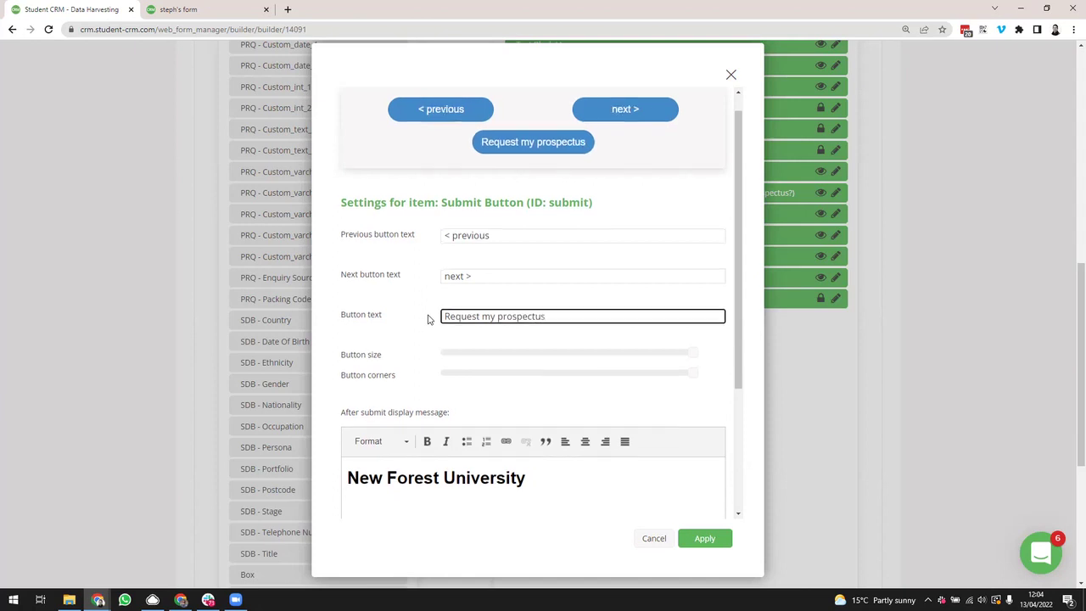
Step: Set the submit button's size to the maximum and its corner rounding to about two thirds of the range
scroll(543, 323, "down", 1)
left_click(691, 303)
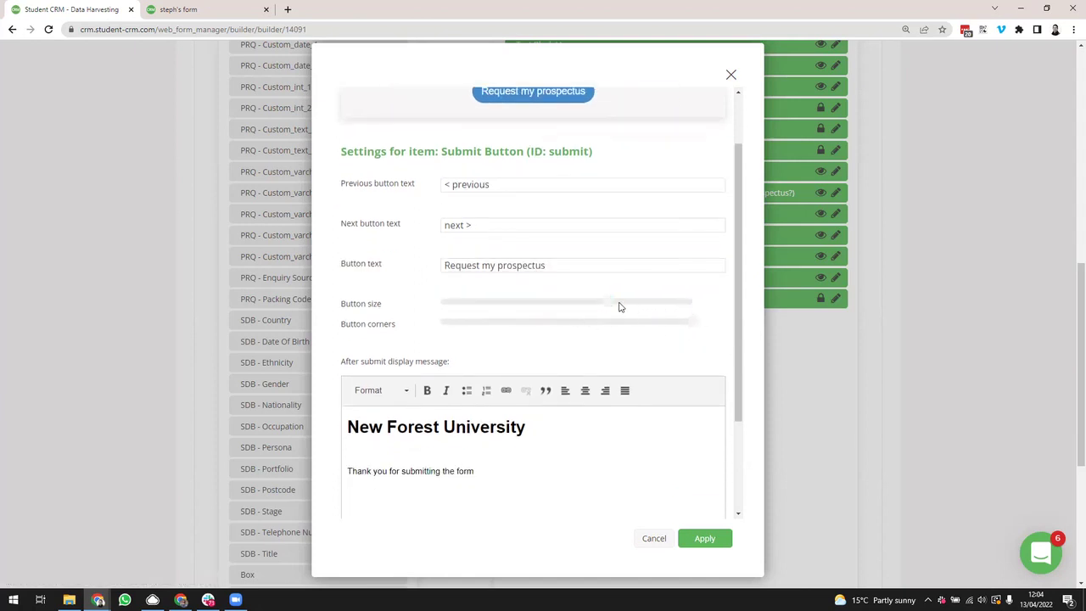
mouse_move(618, 306)
left_mouse_down()
mouse_move(687, 311)
mouse_move(609, 314)
left_mouse_up()
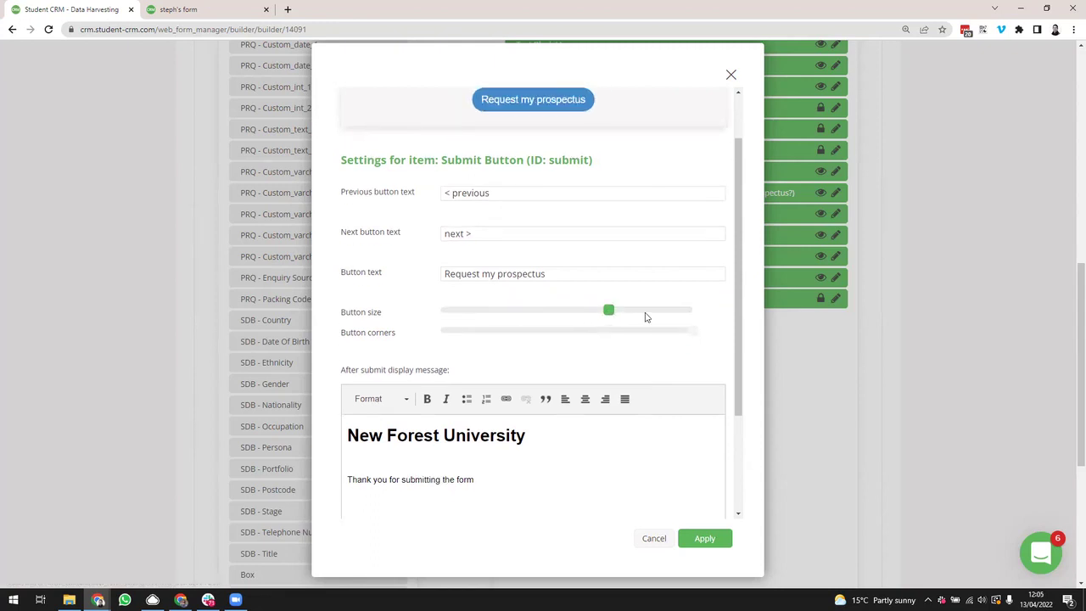
left_click(685, 312)
left_click_drag(694, 342, 601, 346)
scroll(560, 137, "up", 1)
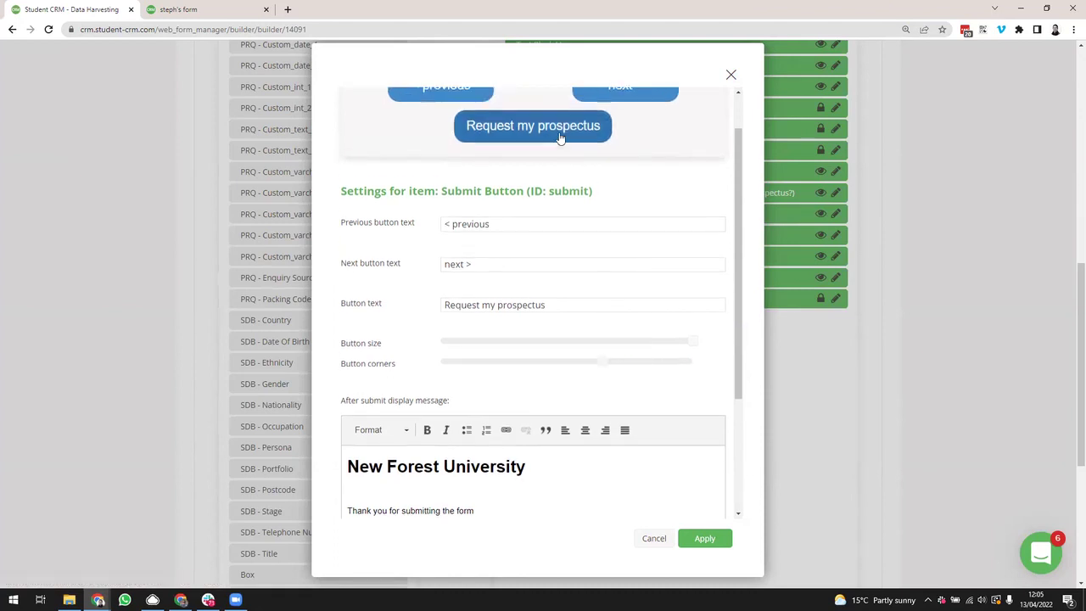
Step: Examine the Submit Button's preview, after-submit display message and redirect settings
left_click_drag(738, 193, 739, 278)
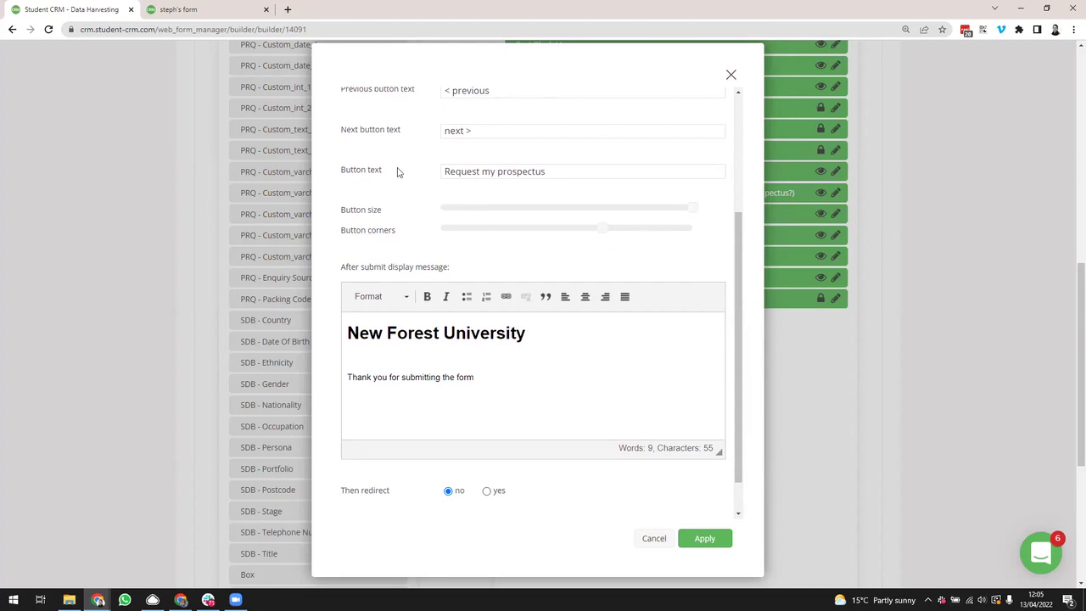
scroll(720, 265, "up", 3)
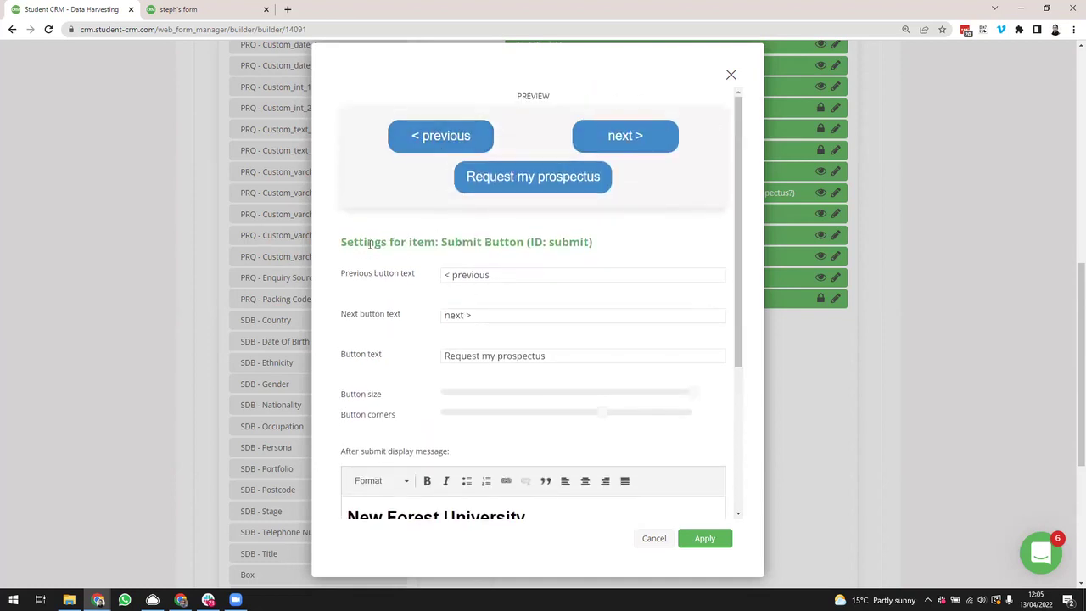
left_click_drag(519, 243, 463, 243)
left_click(472, 245)
left_click_drag(741, 209, 735, 363)
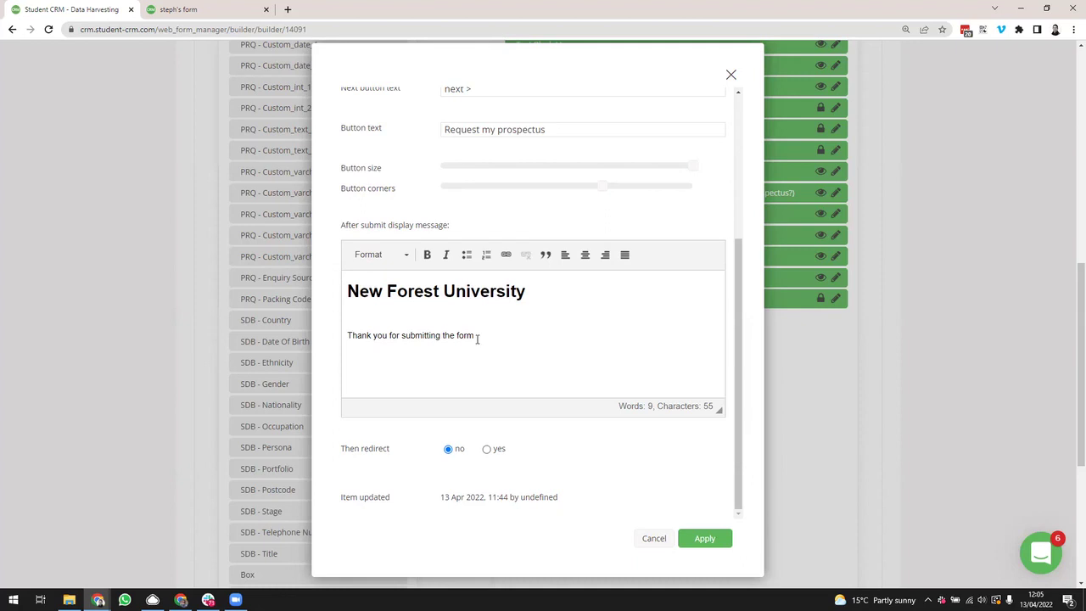
Step: Change the after-submit display message to "Thank you for requesting your prospectus, it'll be with you shortly!"
left_click_drag(478, 336, 442, 335)
key("BackSpace")
key("BackSpace")
key("BackSpace")
key("BackSpace")
key("BackSpace")
key("BackSpace")
key("BackSpace")
key("BackSpace")
key("BackSpace")
key("BackSpace")
key("BackSpace")
type("requesting your prospectus, it'll be")
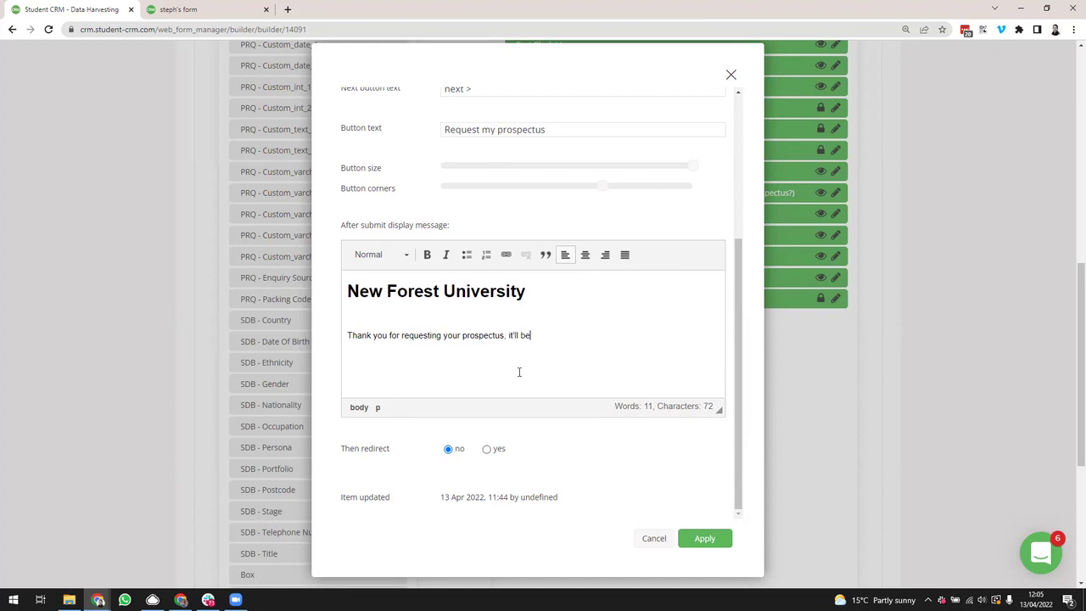
type(" with you shortly!")
Step: Try a redirect after 3 seconds for the submit button, and turn the redirect back off
left_click(488, 450)
scroll(512, 453, "down", 1)
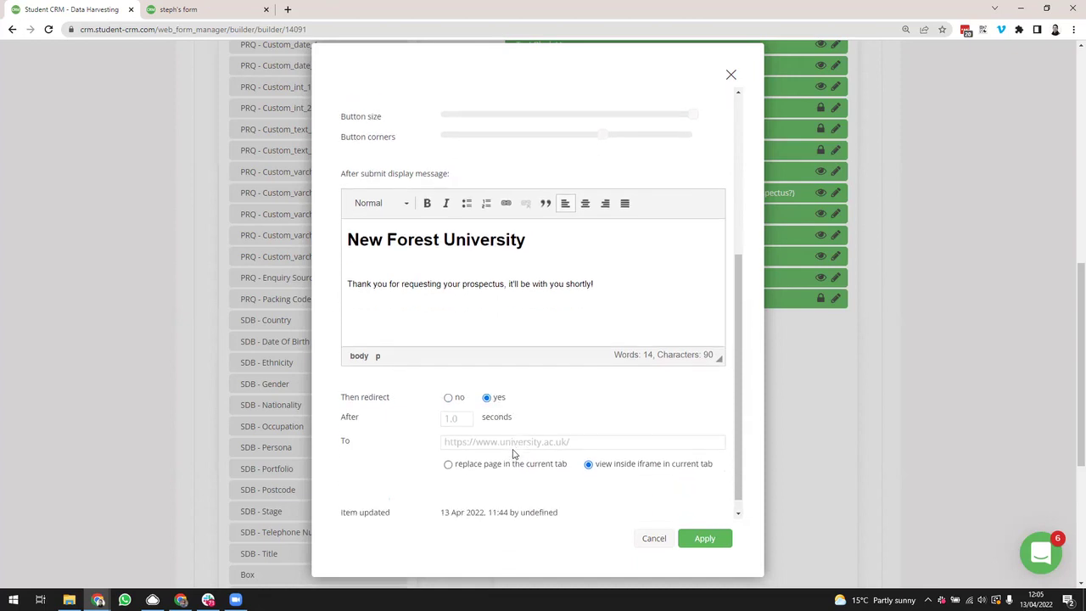
left_click(452, 420)
type("3")
left_click(464, 441)
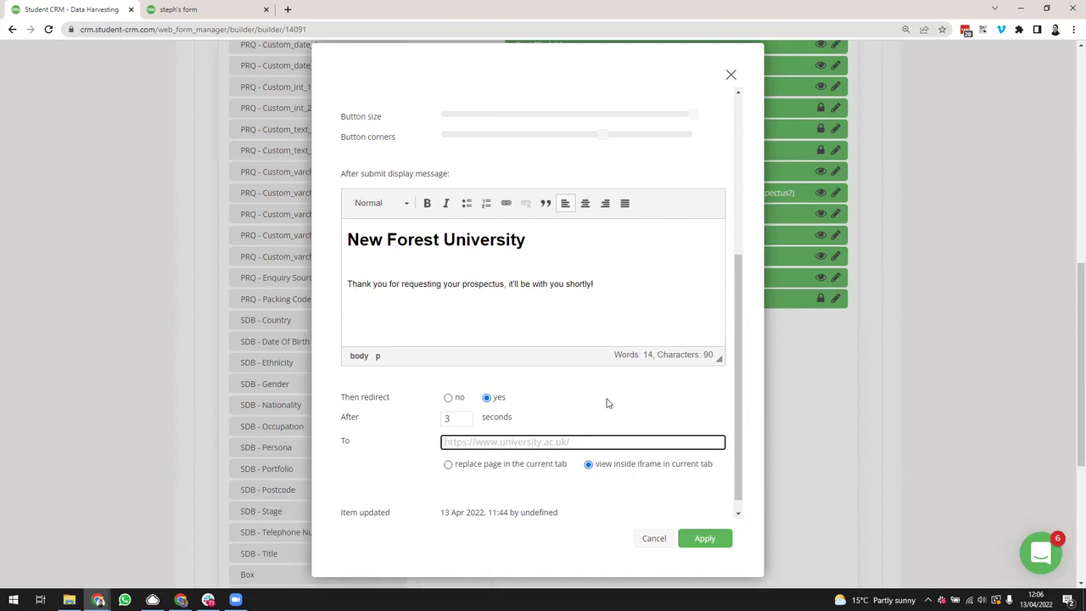
left_click(449, 398)
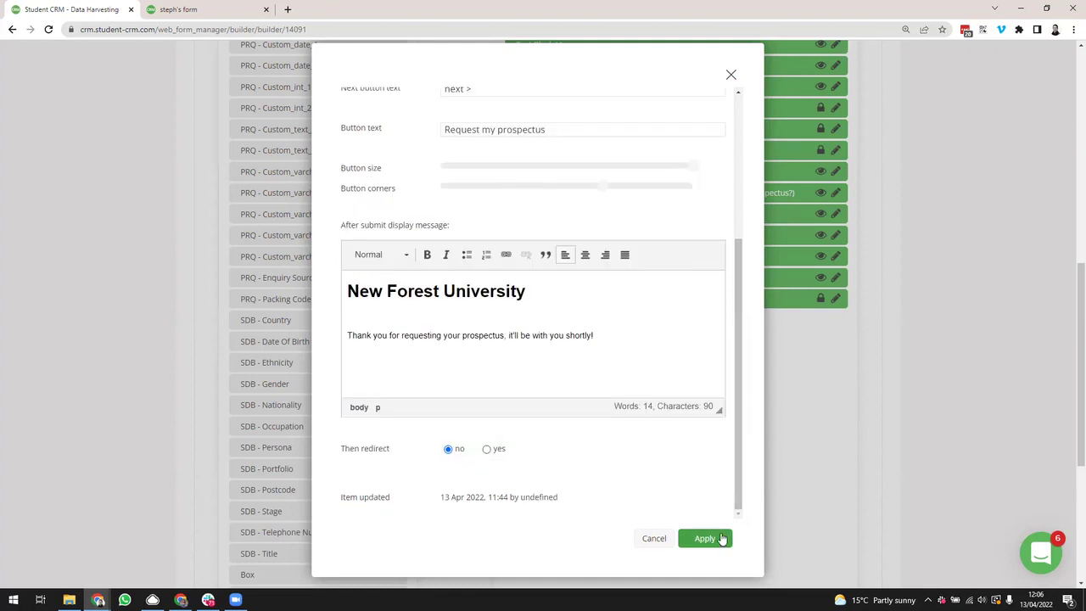
Step: Apply the submit button settings and reload the form preview to check the updated button and form layout
left_click(721, 539)
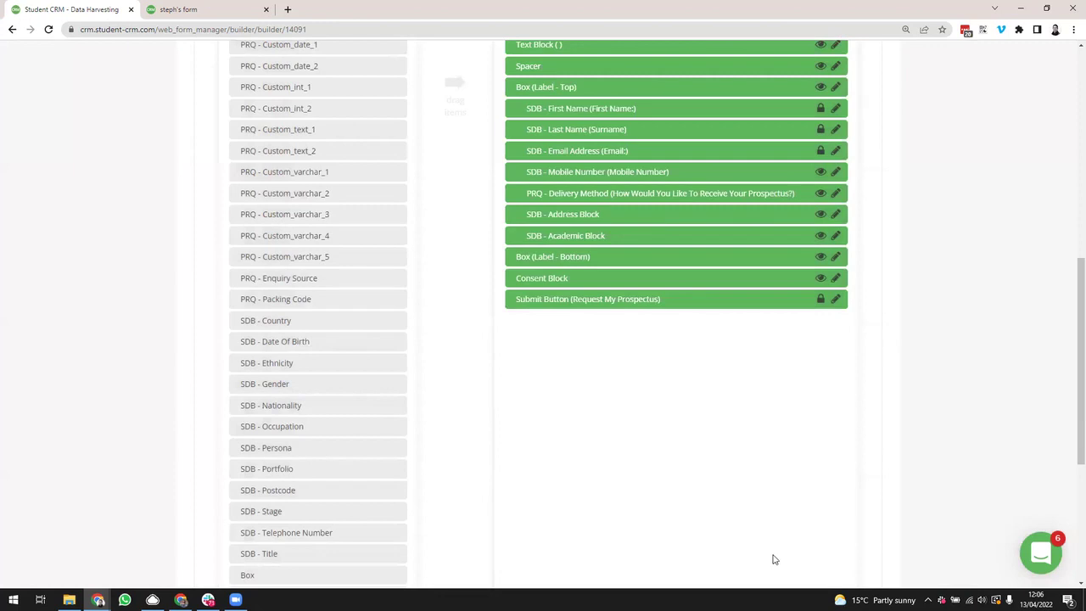
scroll(773, 559, "up", 3)
left_click(227, 8)
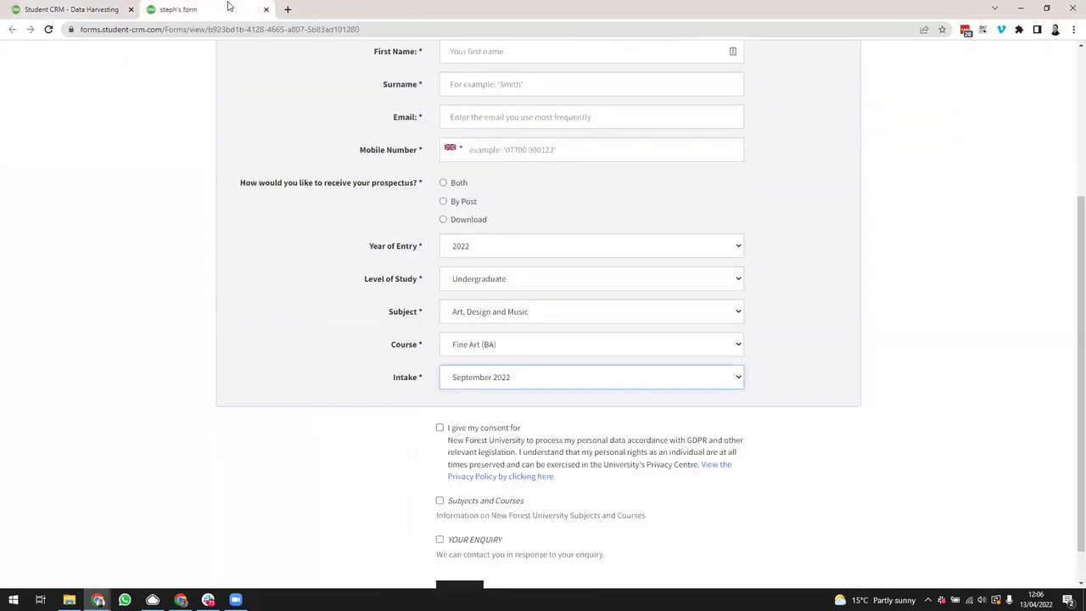
left_click(49, 29)
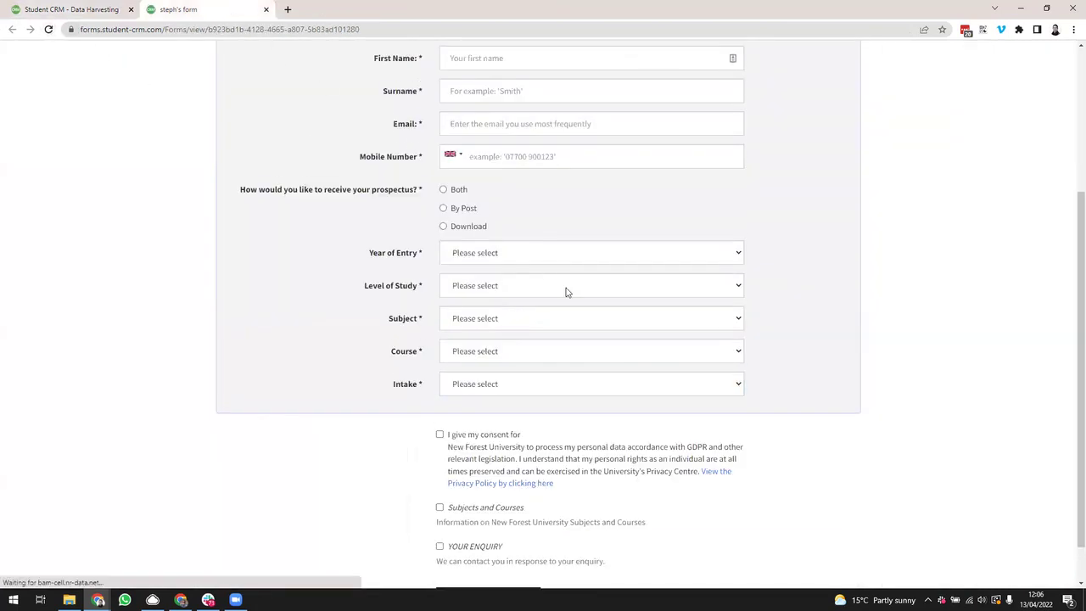
scroll(634, 371, "down", 2)
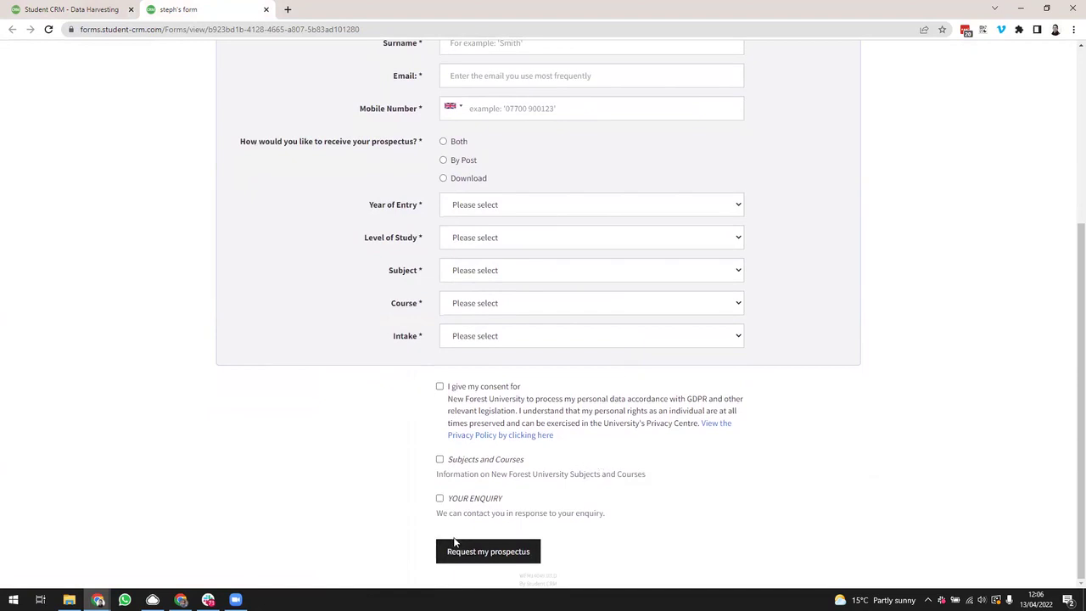
scroll(599, 539, "up", 3)
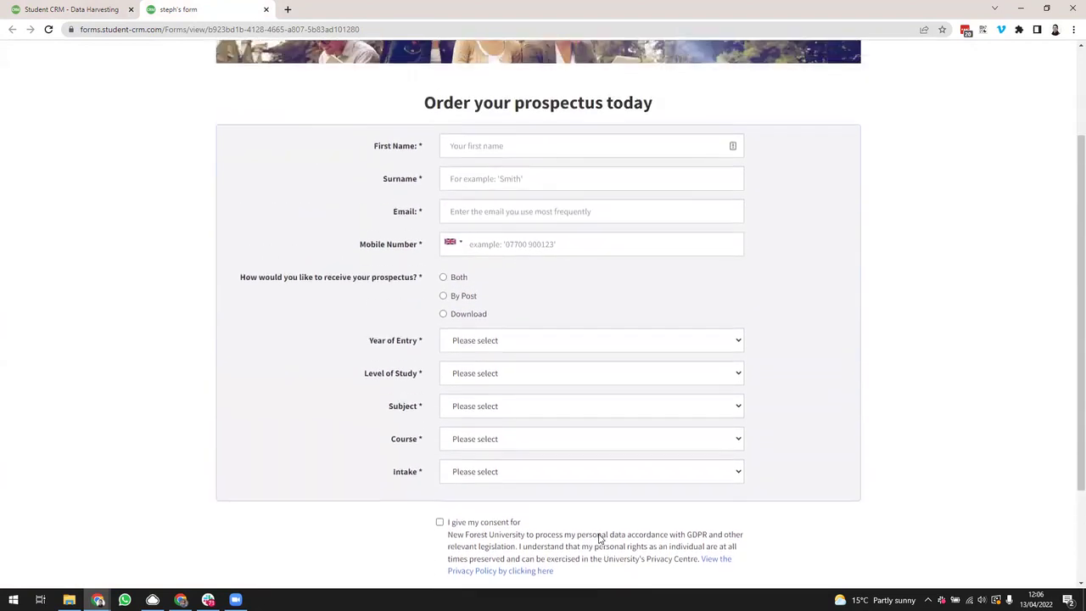
scroll(600, 539, "down", 1)
scroll(601, 539, "down", 2)
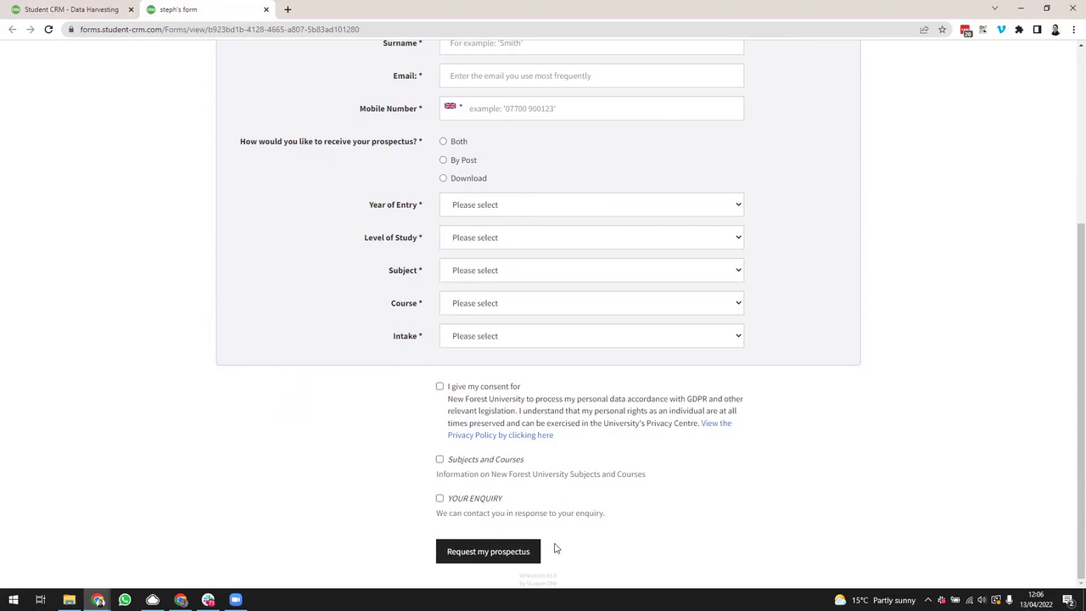
scroll(555, 548, "up", 3)
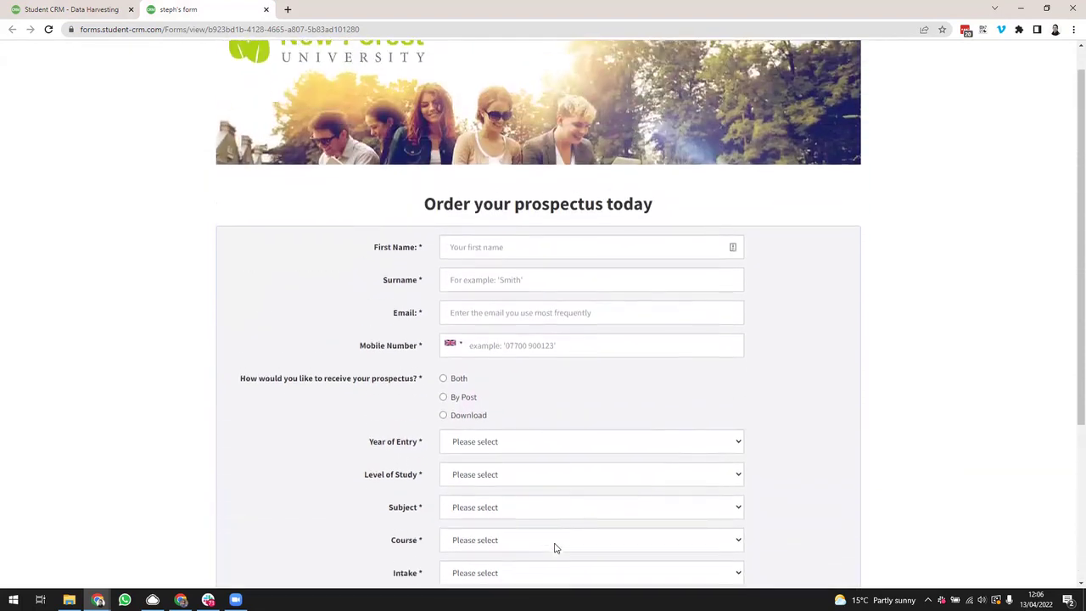
scroll(456, 266, "down", 2)
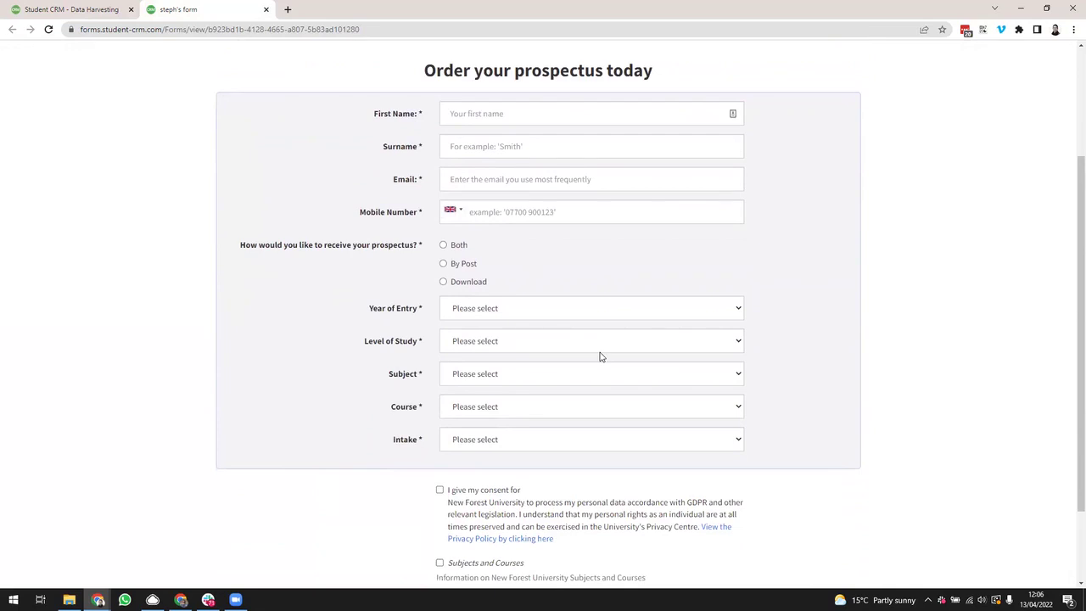
Step: Return to the form builder and filter the available items to fields only
left_click(90, 10)
scroll(442, 322, "down", 1)
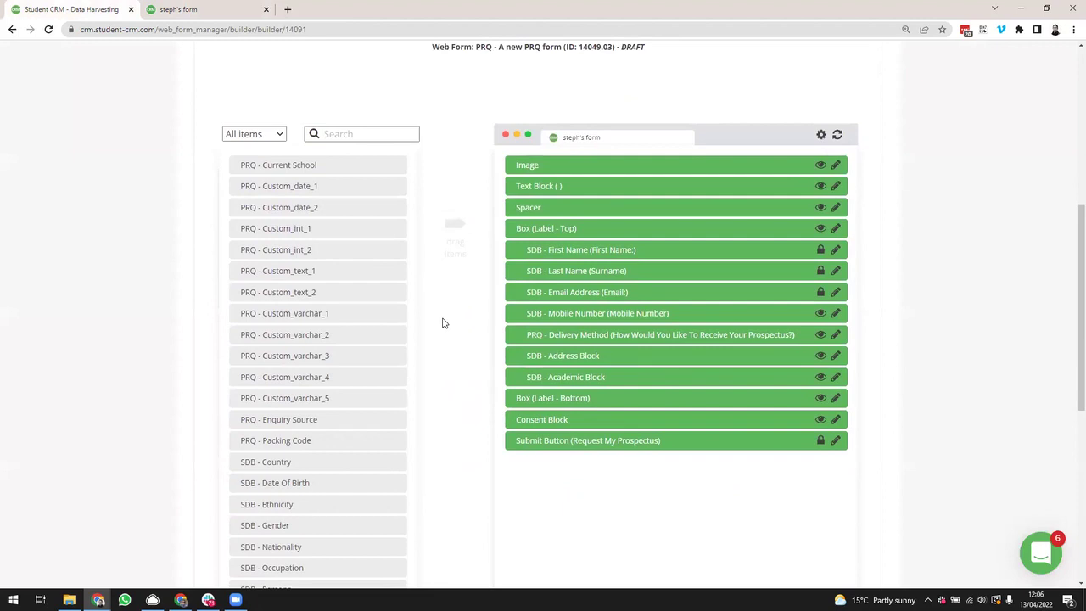
left_click(265, 136)
left_click(263, 160)
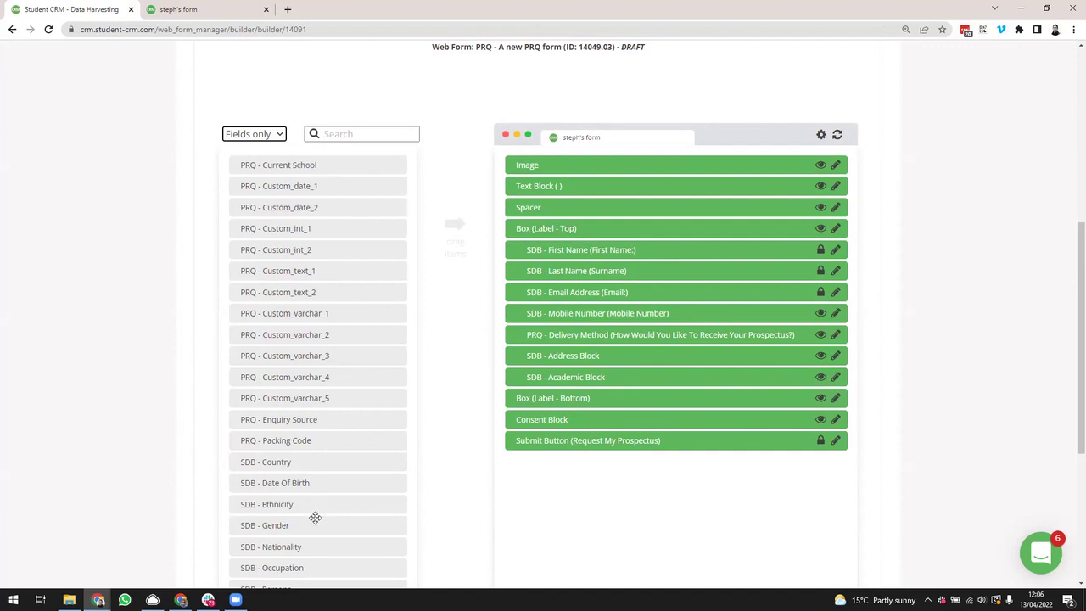
scroll(313, 548, "down", 1)
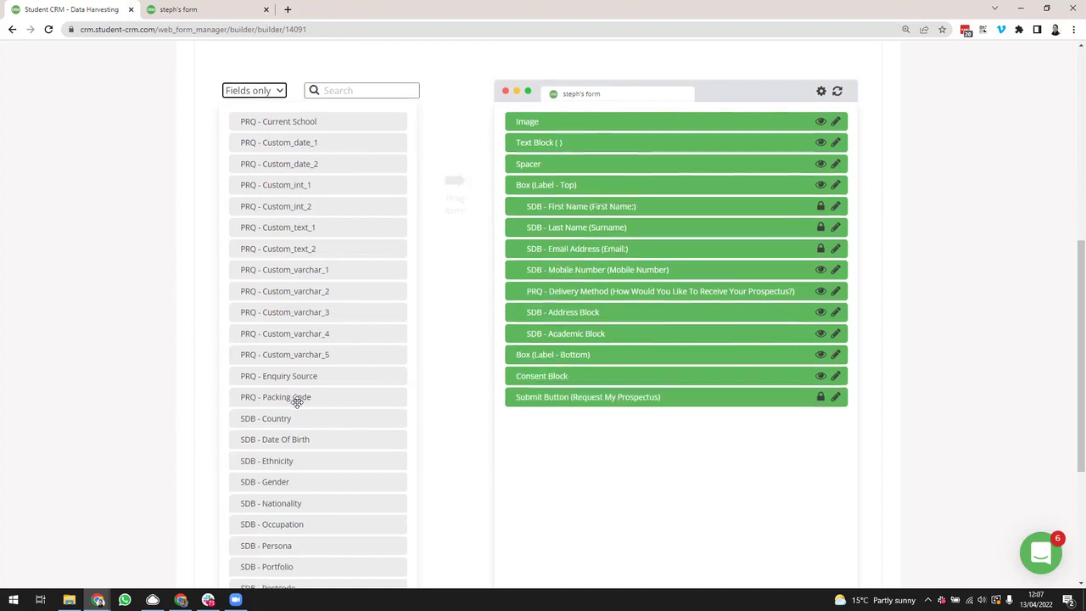
scroll(297, 402, "down", 1)
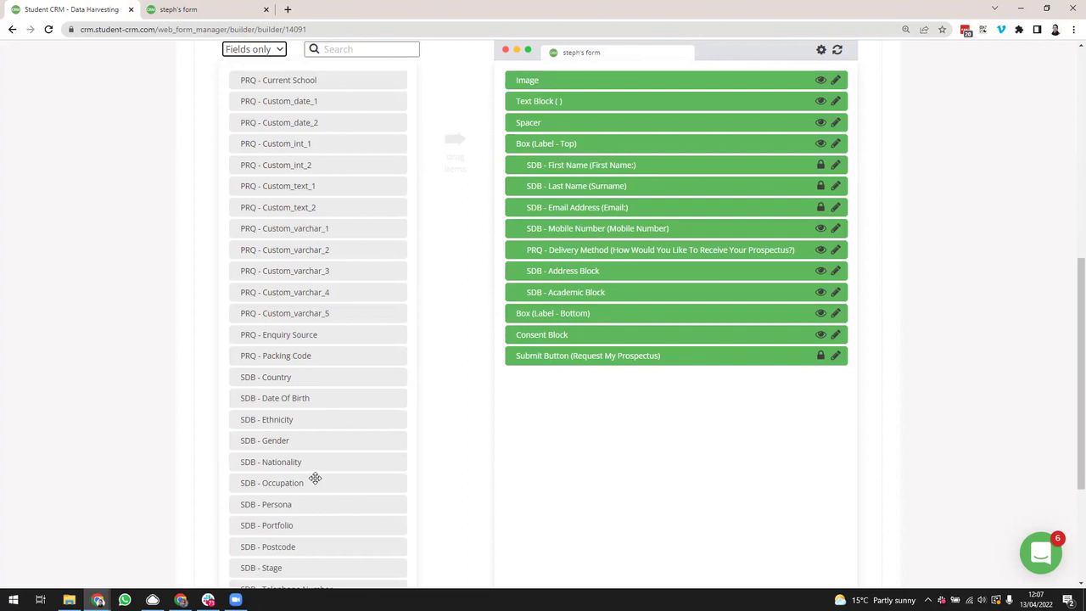
Step: Try out the SDB - Date Of Birth field below Mobile Number, viewing its settings, and remove it from the form
mouse_move(351, 395)
left_mouse_down()
mouse_move(594, 317)
mouse_move(637, 246)
left_mouse_up()
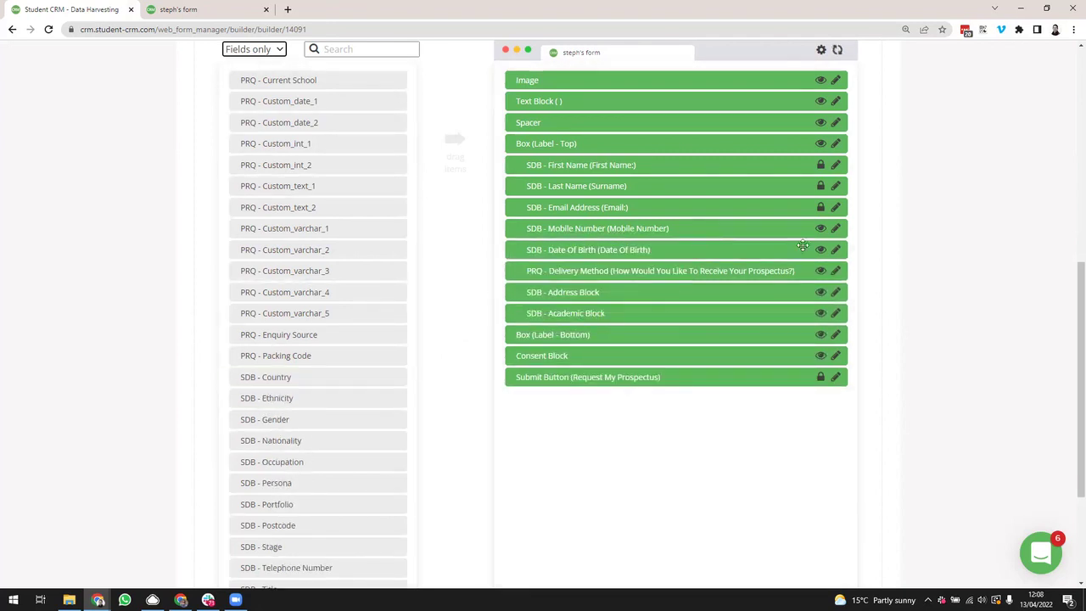
left_click(836, 249)
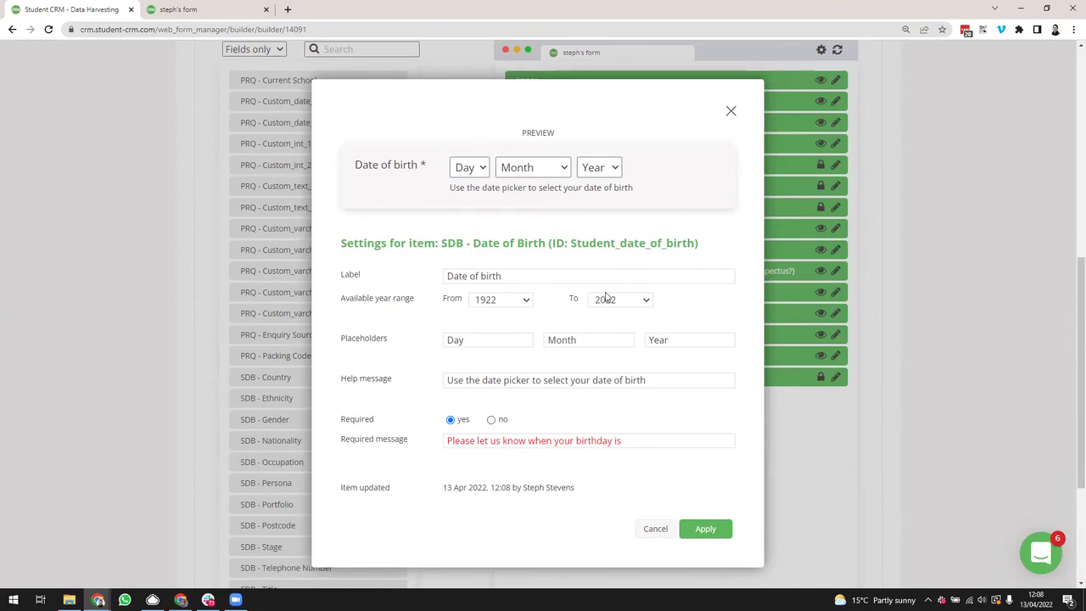
left_click(732, 111)
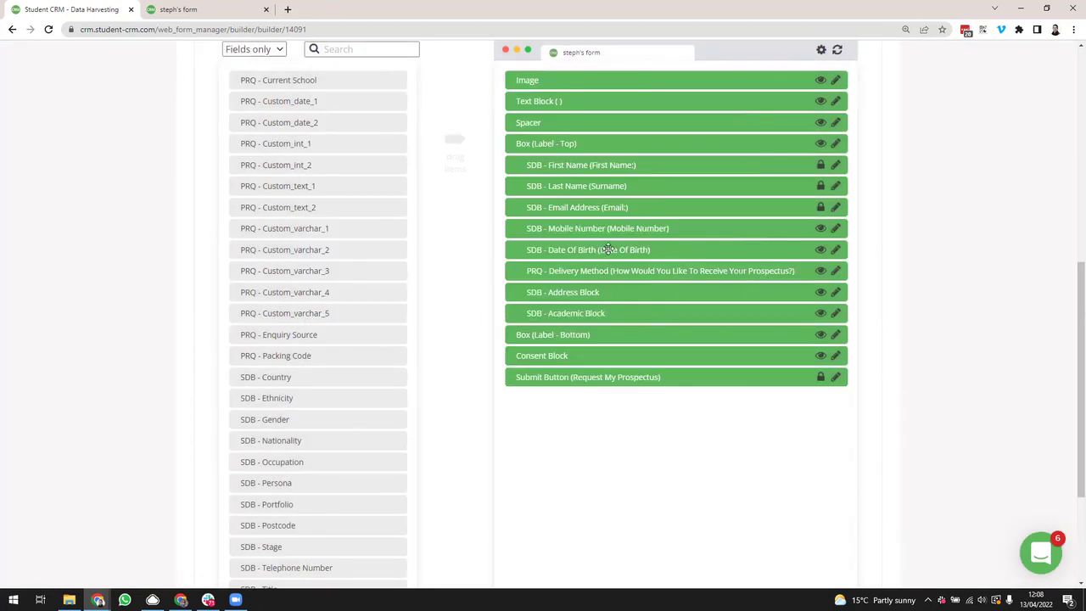
left_click_drag(608, 247, 305, 321)
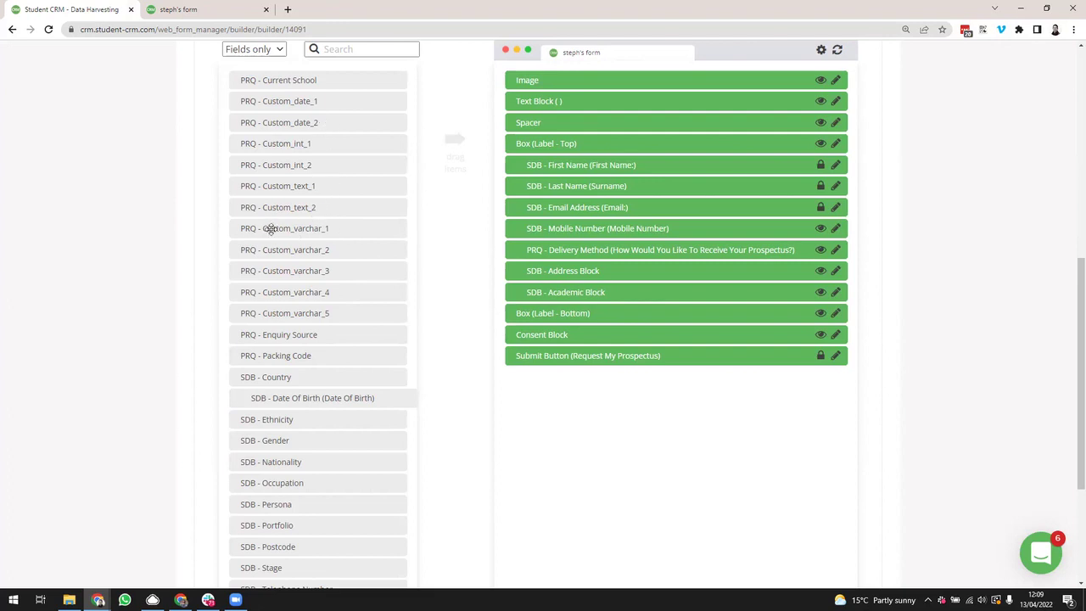
Step: Add the PRQ - Custom_varchar_1 field to the form below the Academic Block and open its settings
left_click_drag(270, 228, 567, 308)
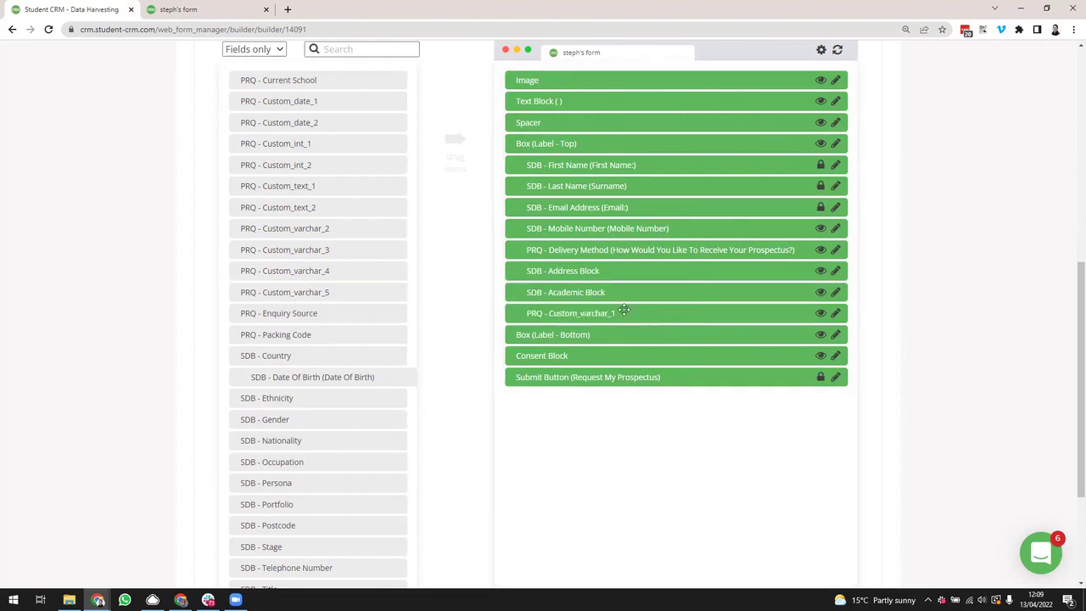
left_click(836, 312)
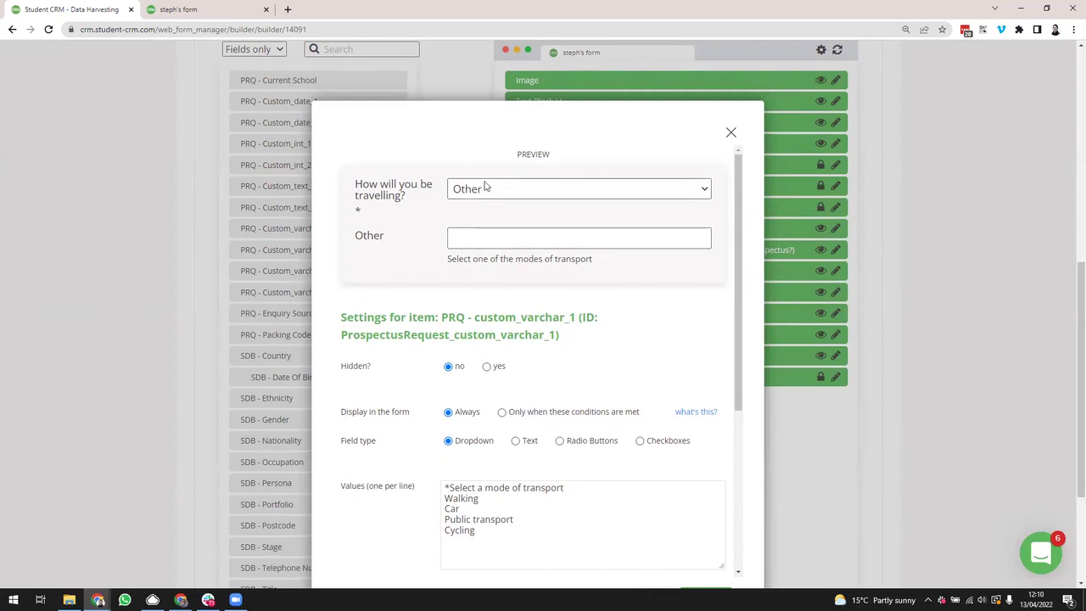
scroll(503, 405, "down", 1)
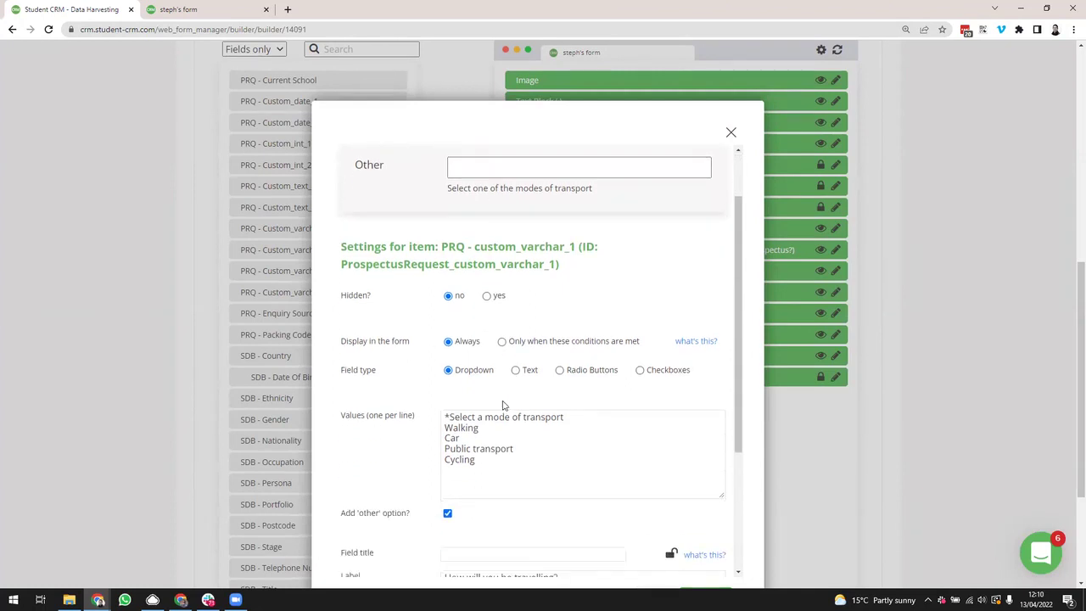
scroll(454, 417, "down", 1)
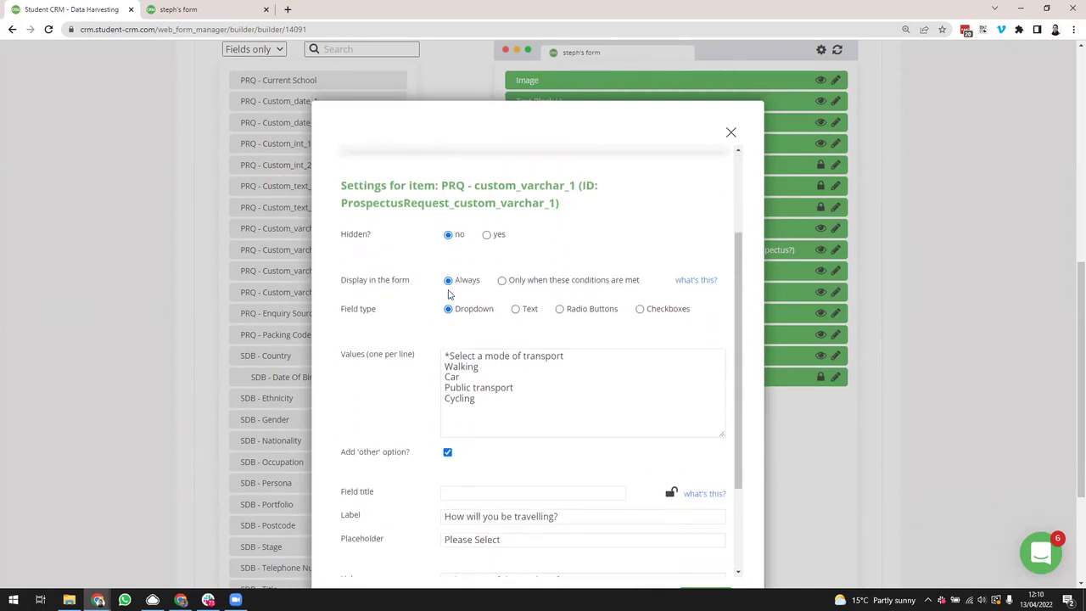
scroll(450, 294, "down", 1)
Step: Set the custom field's label to "Why do you want a prospectus?"
left_click_drag(569, 416, 429, 416)
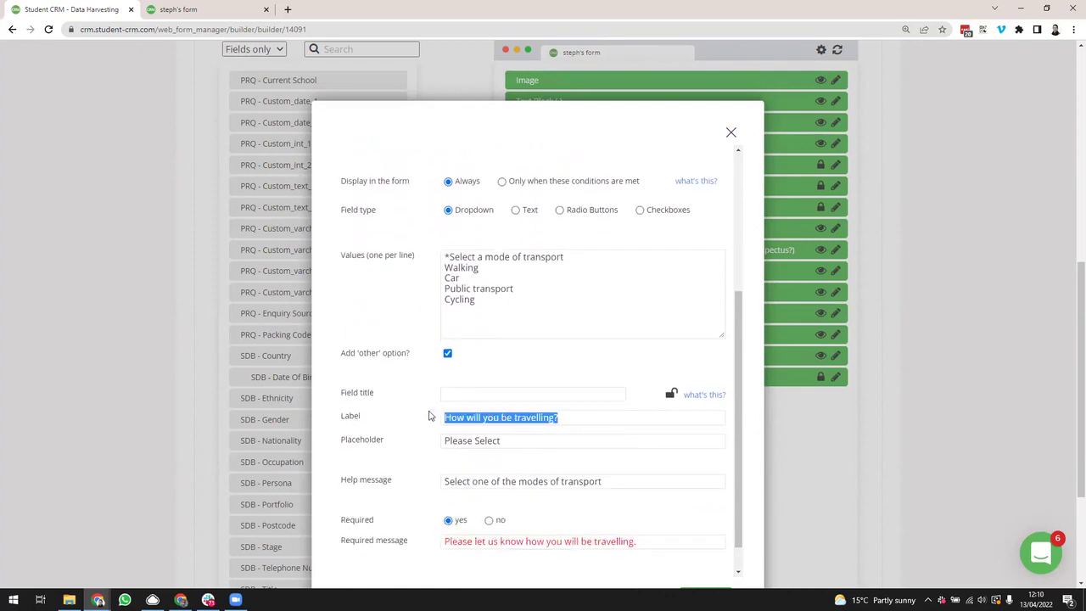
type("How")
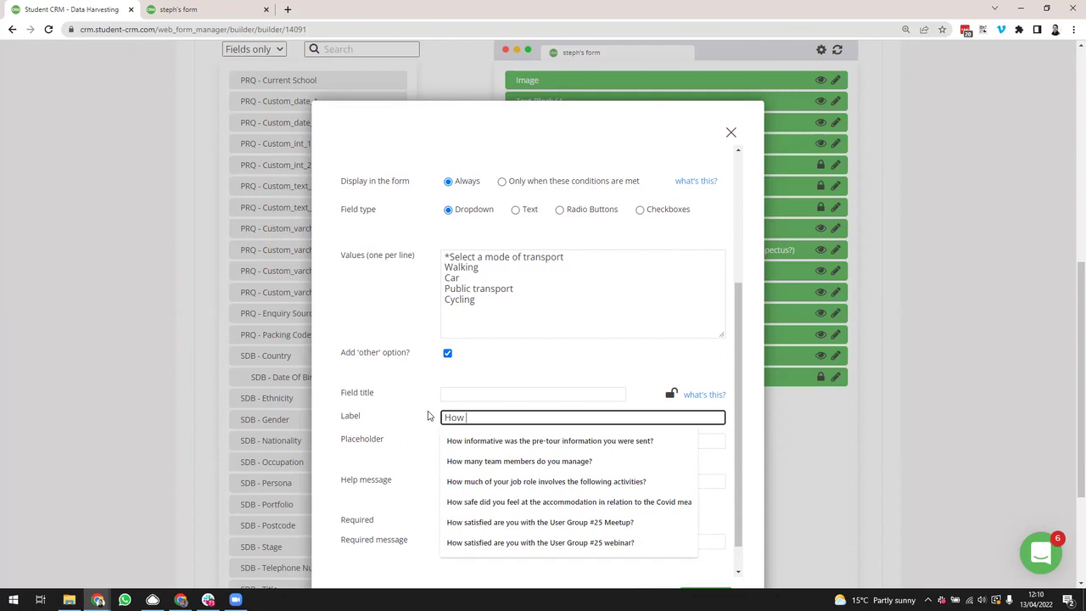
key("BackSpace")
key("BackSpace")
key("BackSpace")
key("BackSpace")
type("Why do you want a prospectus?")
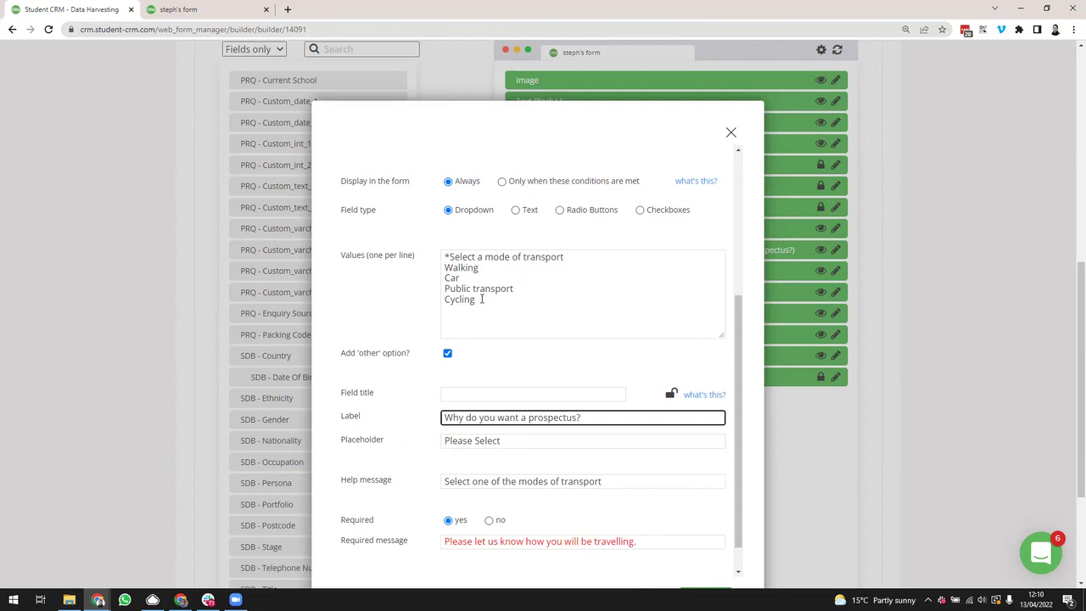
Step: Change the heading line of the dropdown values to "*Select your reason"
left_click(476, 301)
left_click_drag(475, 299, 449, 256)
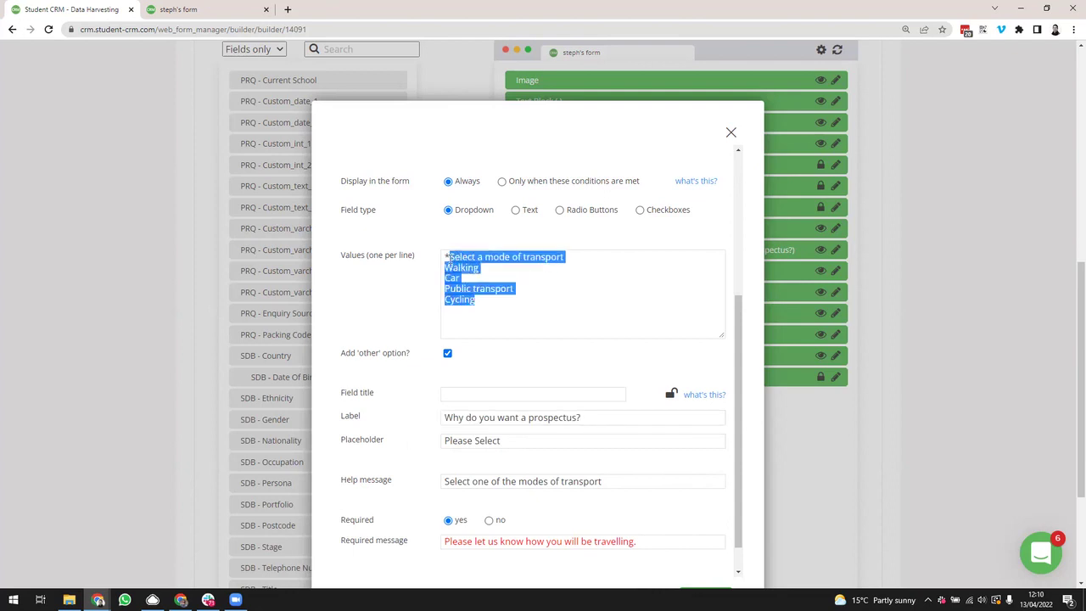
left_click(501, 257)
key("End")
key("ctrl+shift+Left")
key("ctrl+shift+Left")
key("ctrl+shift+Left")
key("ctrl+shift+Left")
type("your reason")
Step: Replace the transport options in the dropdown values with "I like pretty pictures" and "I want read more"
left_click_drag(484, 297, 446, 267)
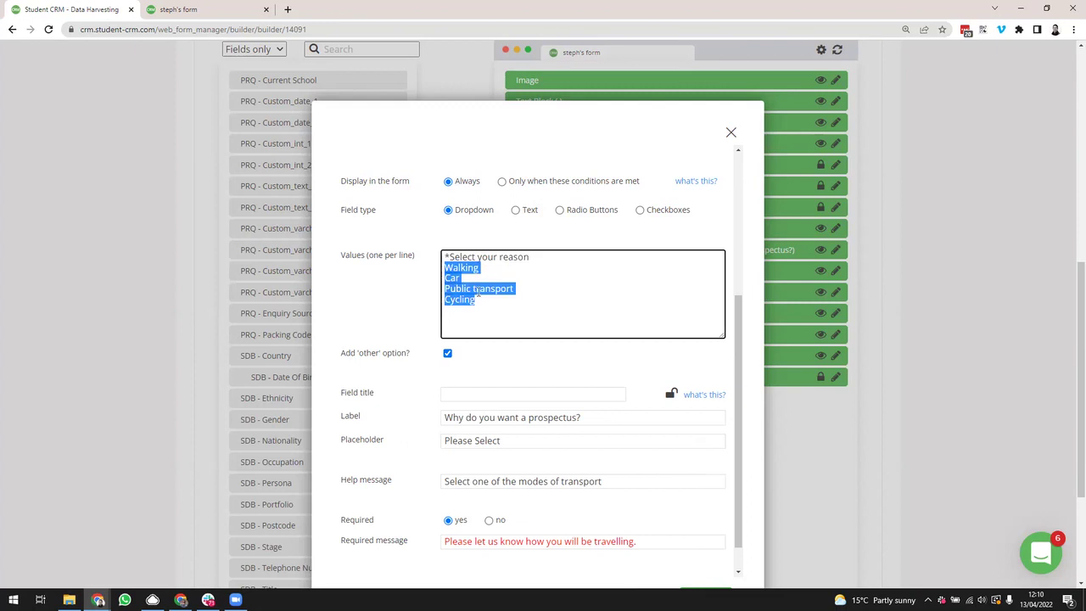
key("BackSpace")
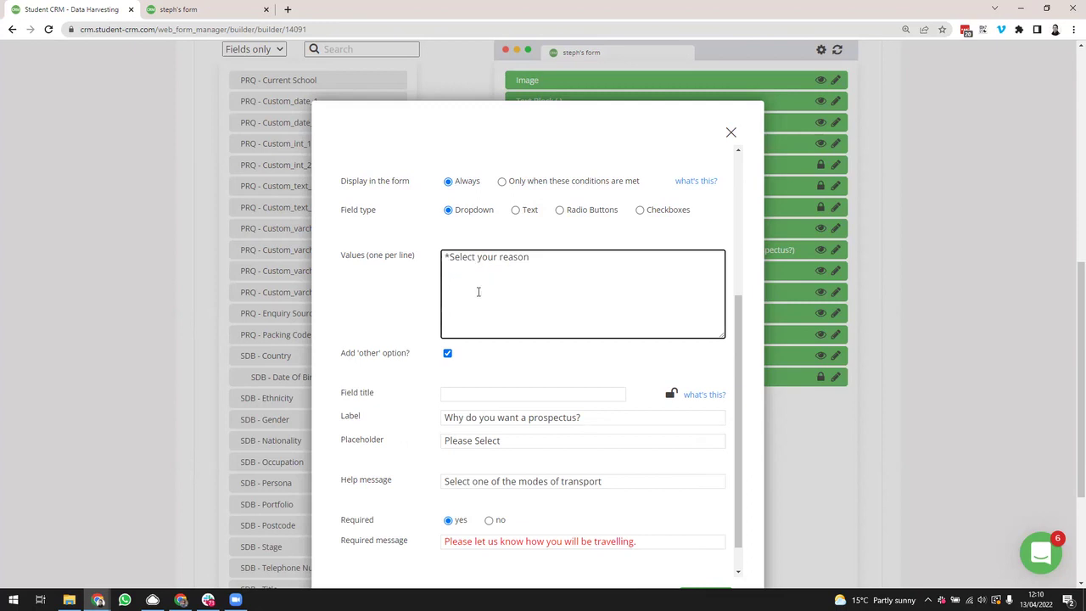
type("I like pretty pickt")
key("BackSpace")
key("BackSpace")
type("tures")
key("Return")
type("I want read more")
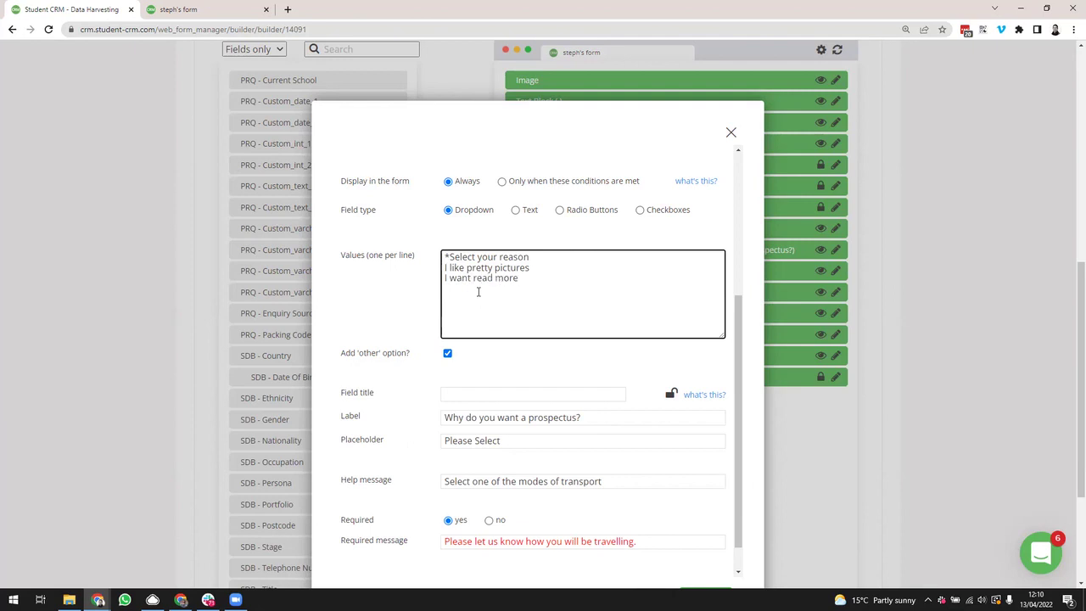
Step: Clear the custom field's help message and expand the dropdown in the preview to check its options
triple_click(574, 478)
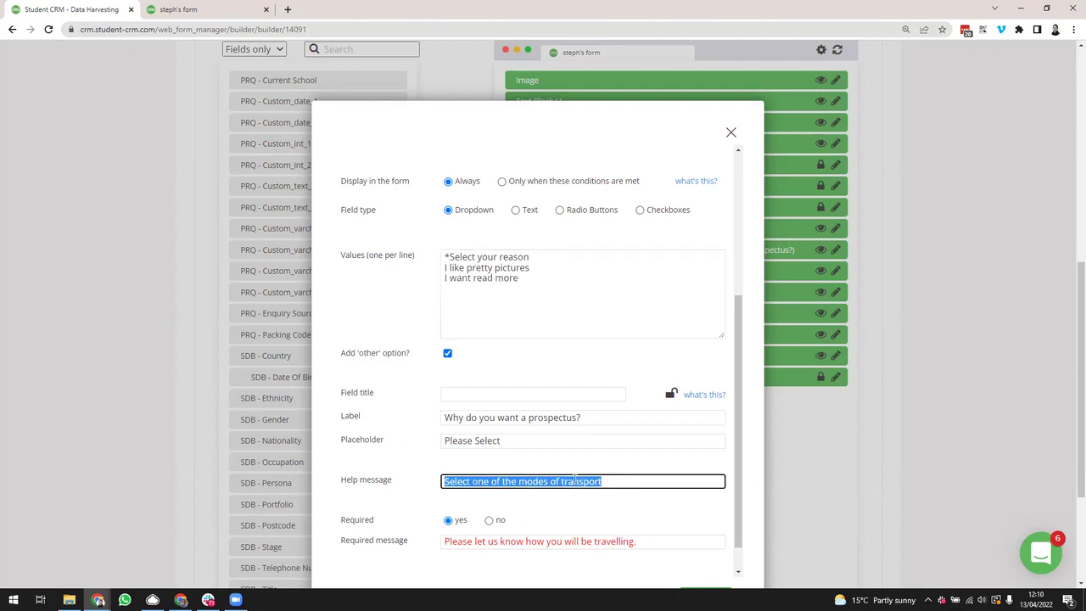
key("BackSpace")
scroll(594, 351, "up", 2)
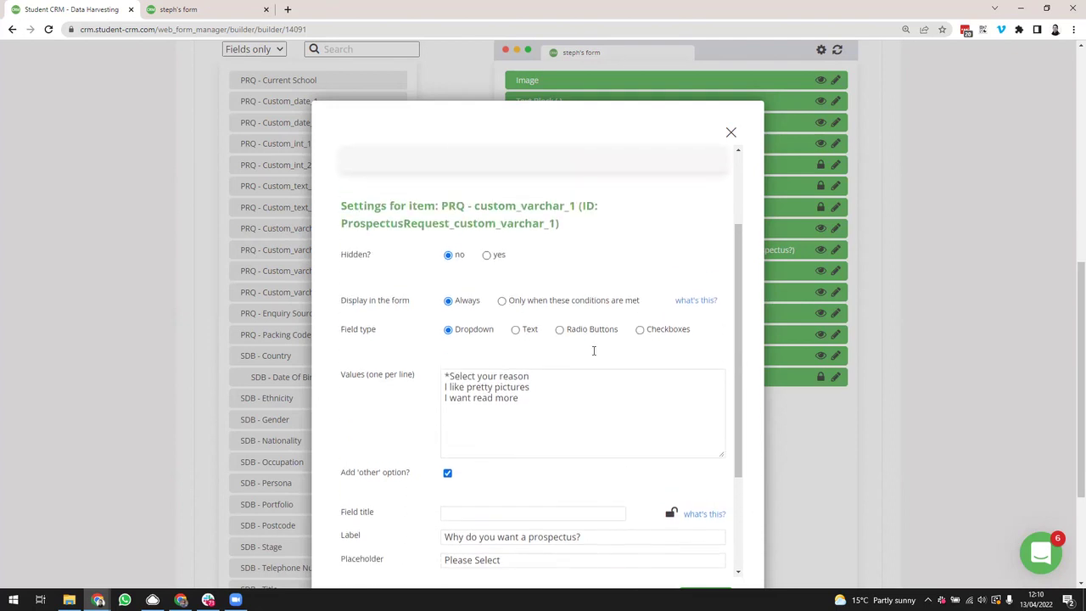
scroll(594, 351, "up", 2)
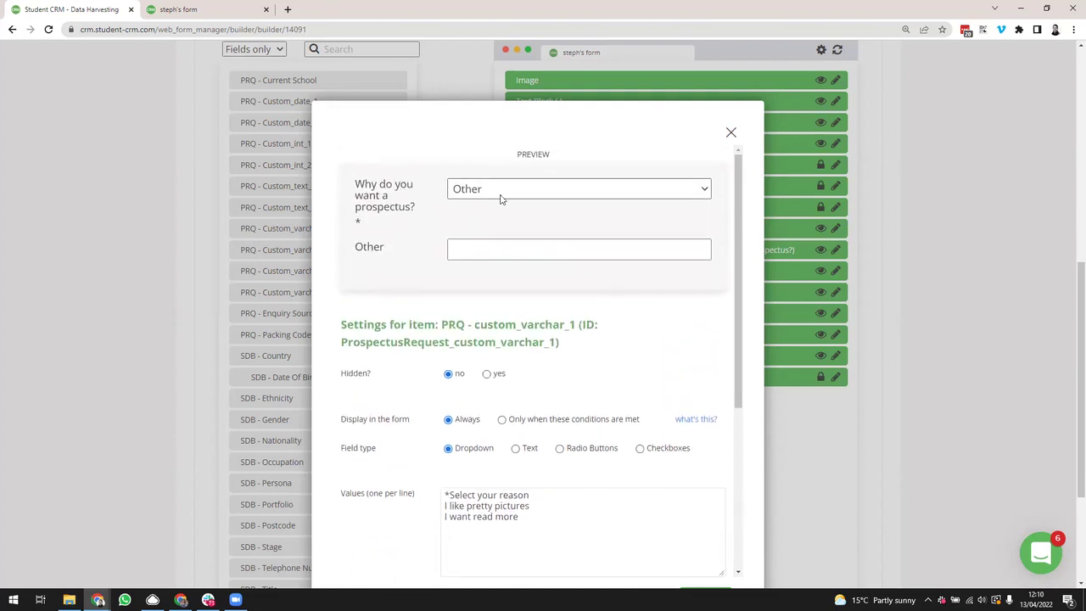
left_click(502, 196)
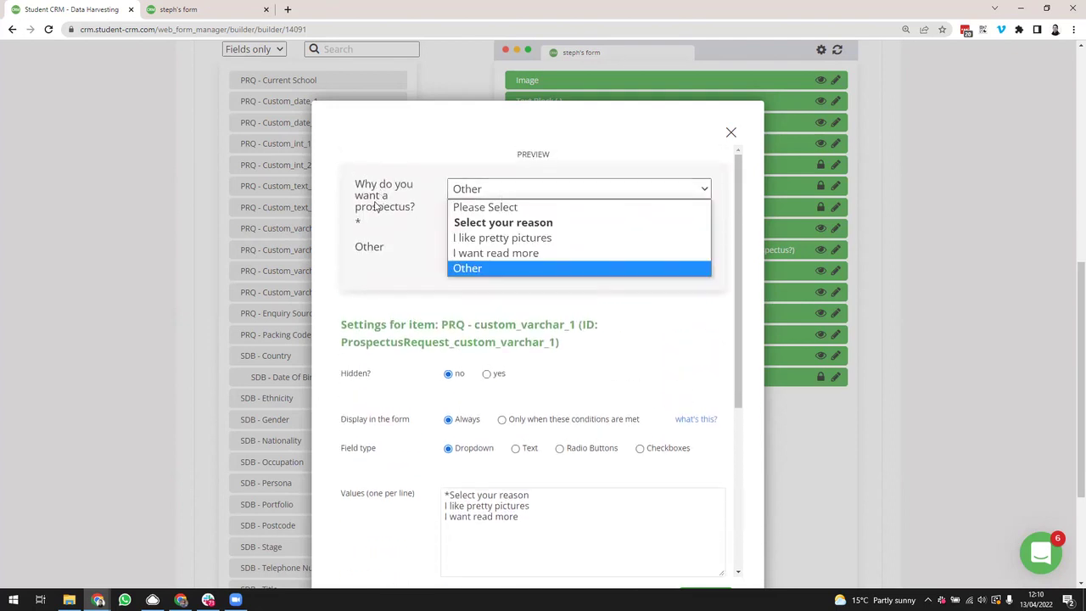
Step: Collapse the preview dropdown and turn off the 'other' option for the custom field
left_click(430, 204)
scroll(530, 357, "down", 2)
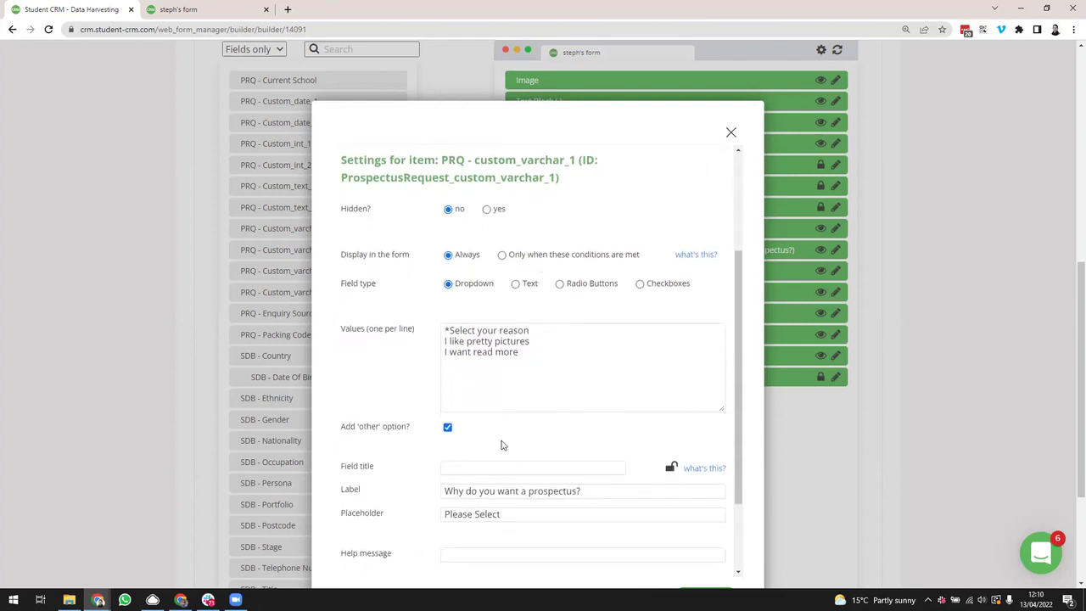
left_click(448, 427)
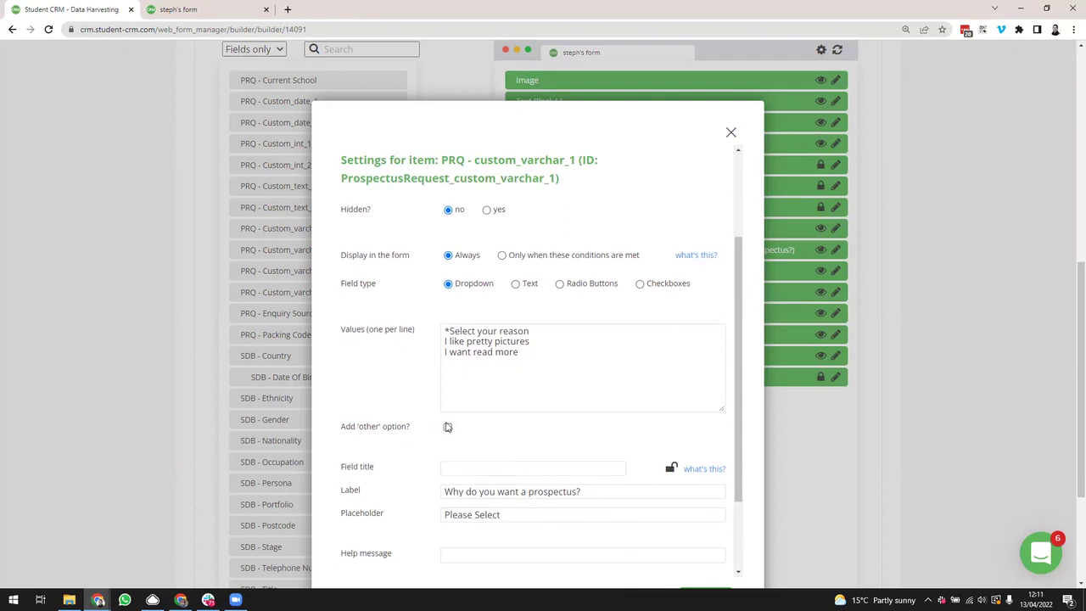
left_click(447, 427)
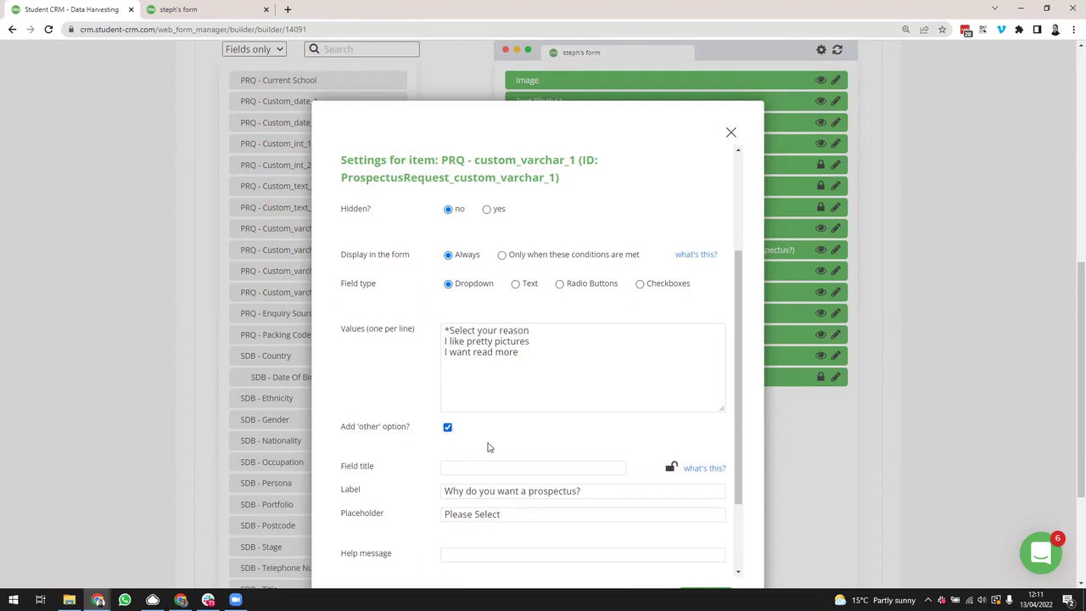
left_click(447, 428)
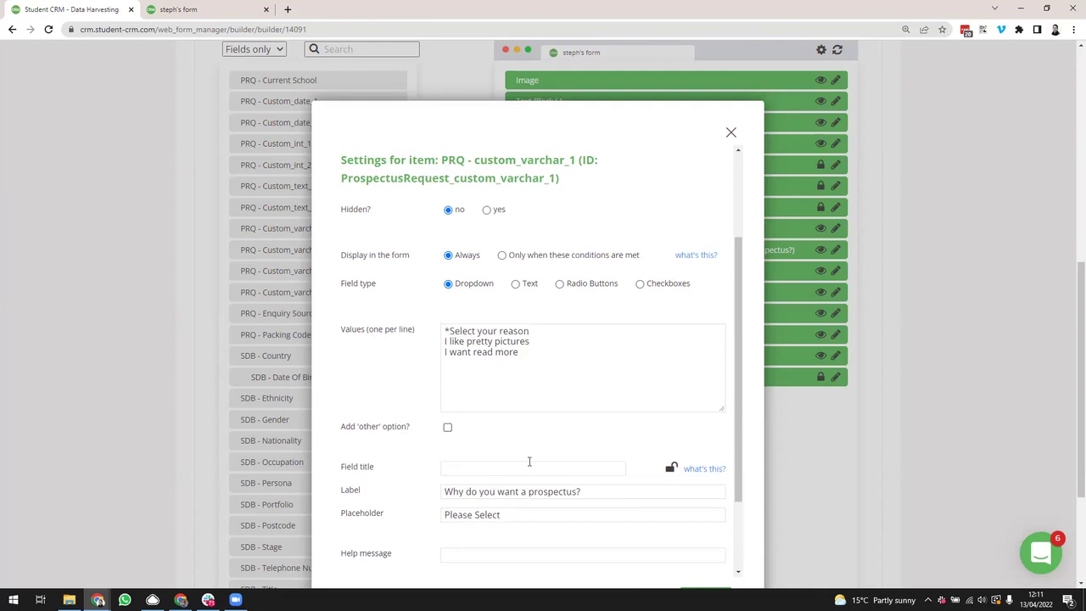
Step: Preview the custom field as radio buttons and as checkboxes, and return its field type to Dropdown
scroll(552, 368, "up", 1)
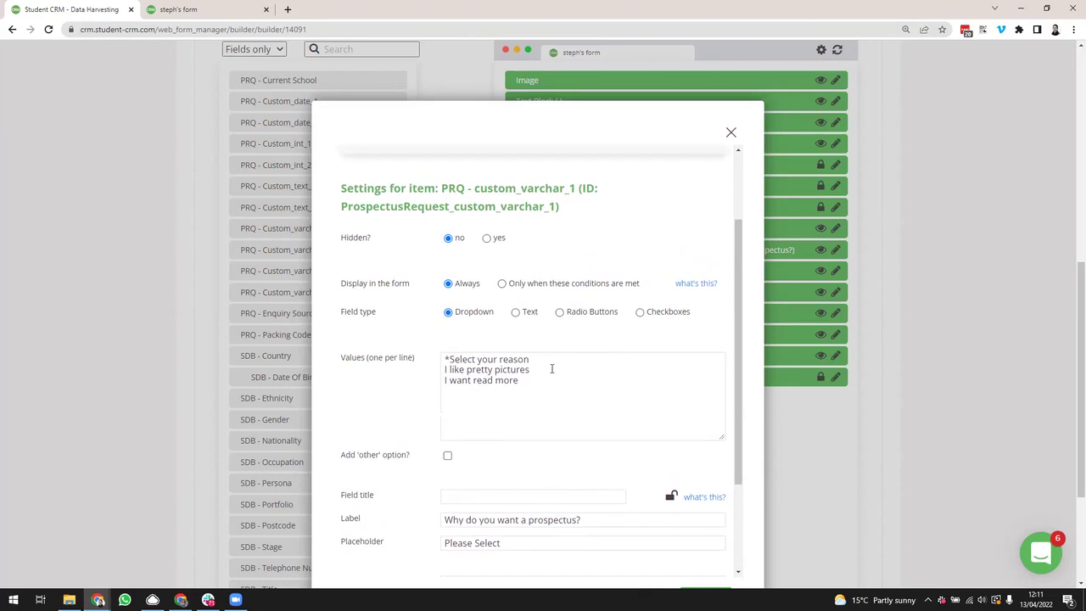
scroll(473, 355, "up", 1)
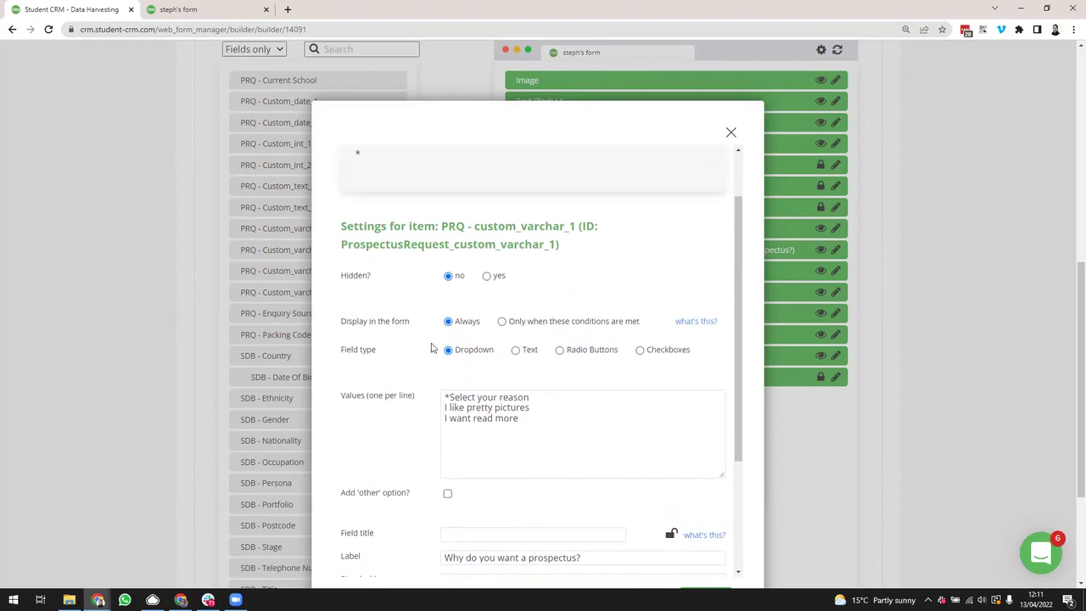
scroll(514, 365, "up", 2)
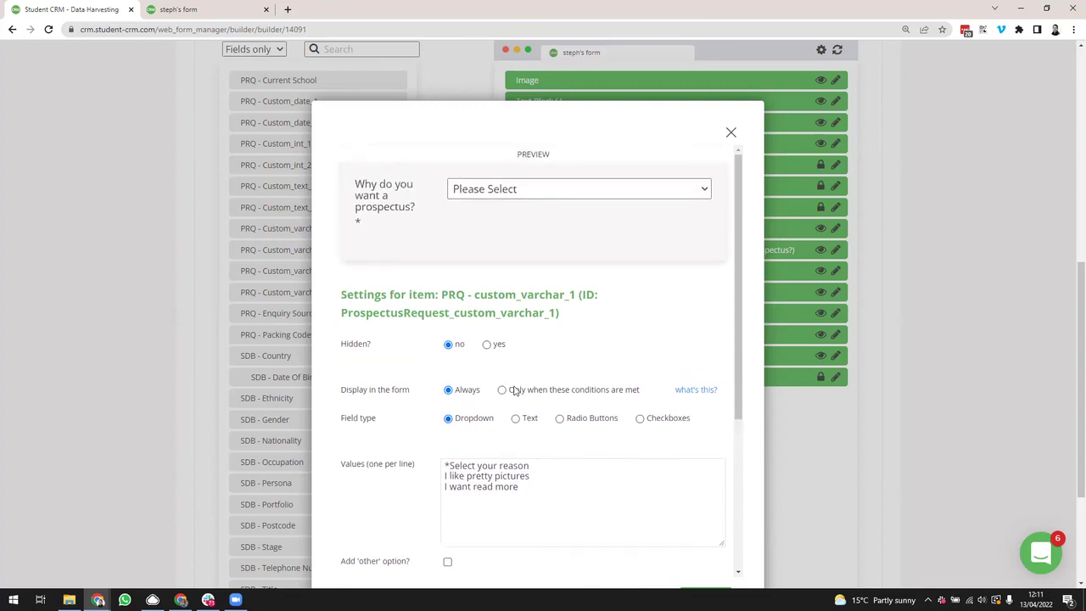
left_click(559, 418)
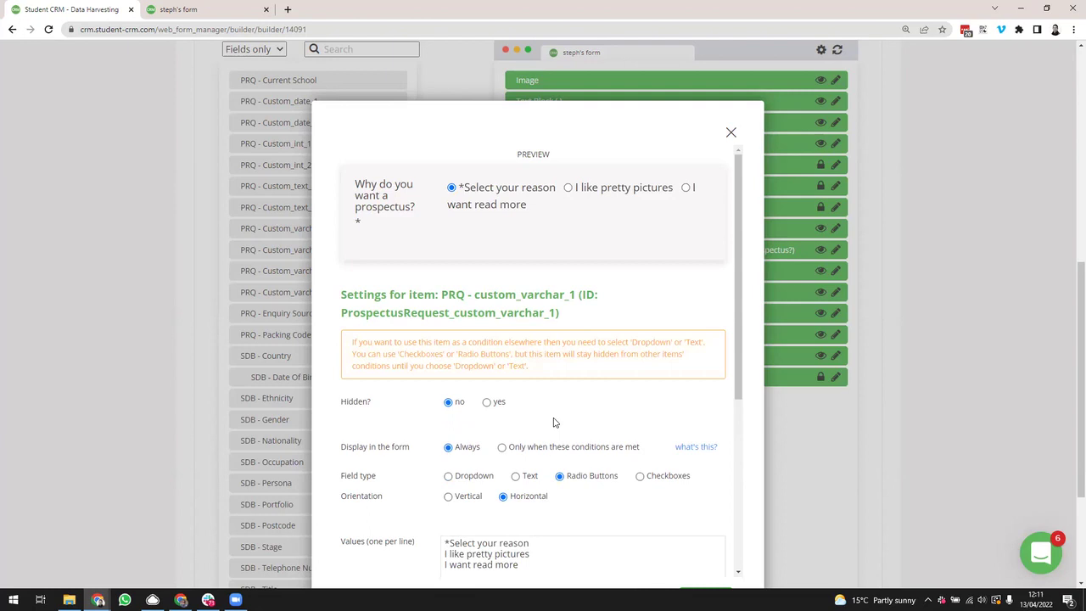
left_click(640, 476)
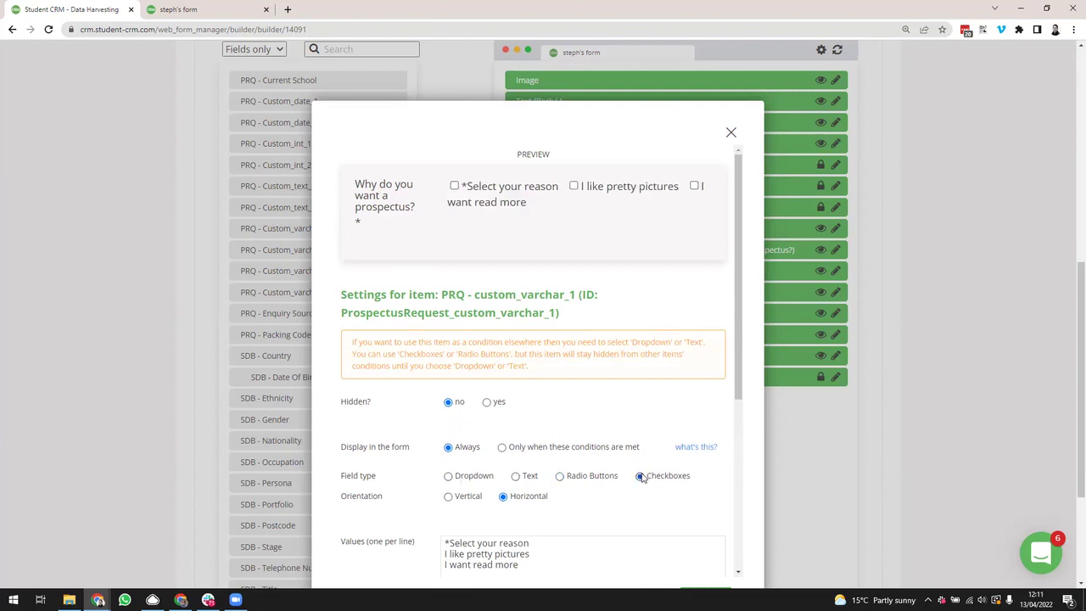
left_click(450, 476)
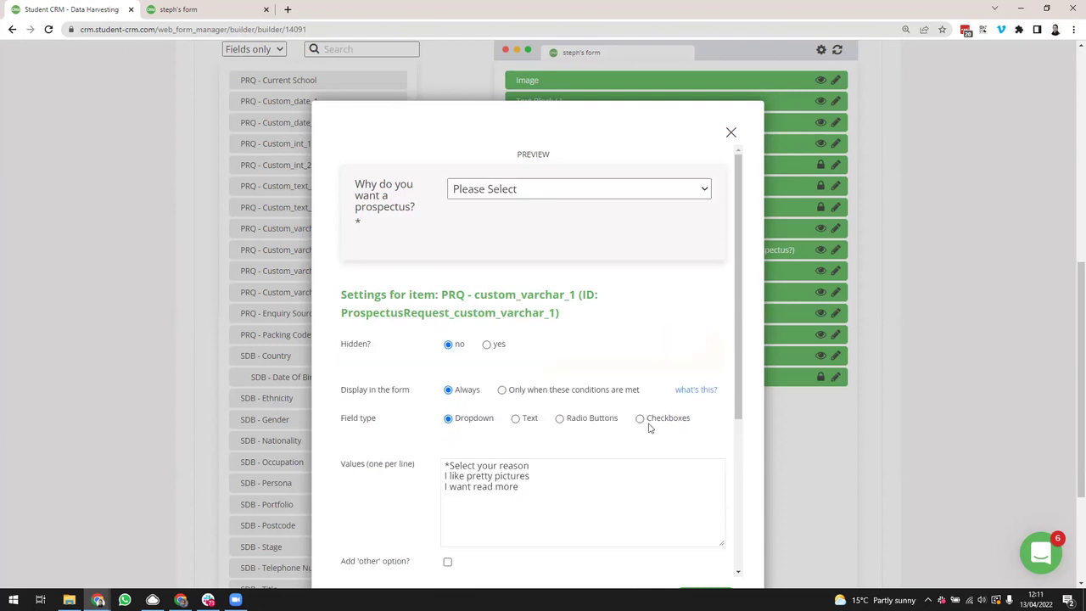
Step: Set the custom field's field title to "prospectus_reason"
scroll(505, 374, "down", 2)
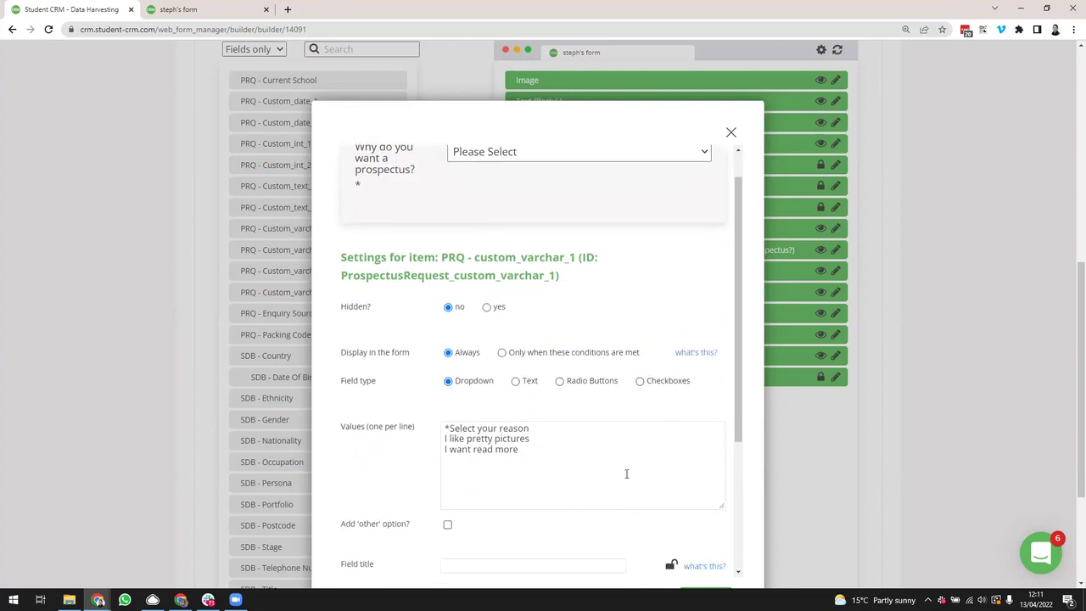
scroll(616, 473, "down", 1)
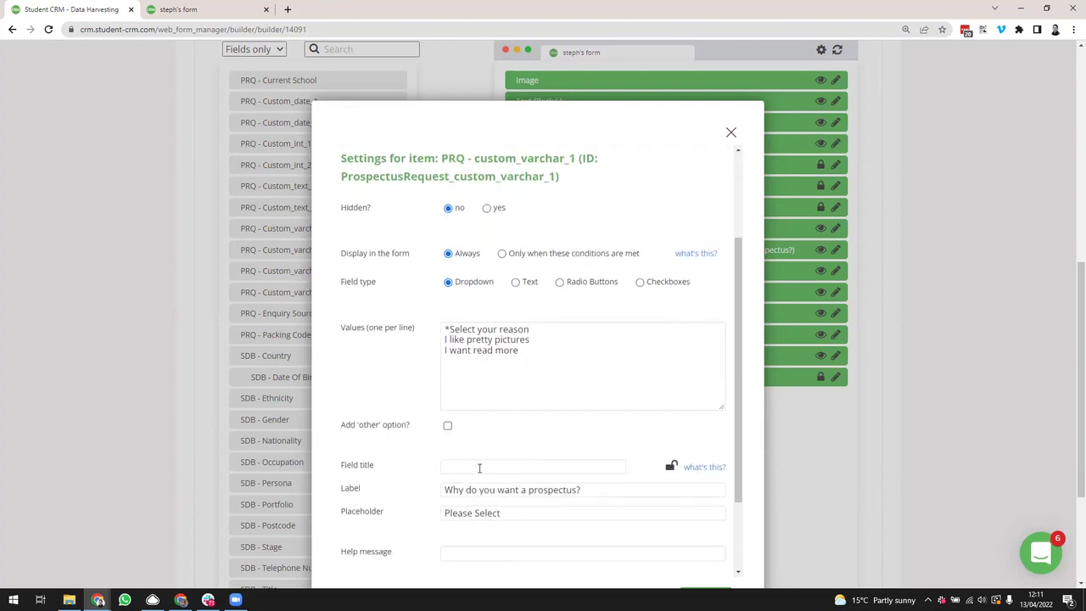
left_click(480, 468)
left_click(506, 448)
left_click(462, 465)
type("prospectu")
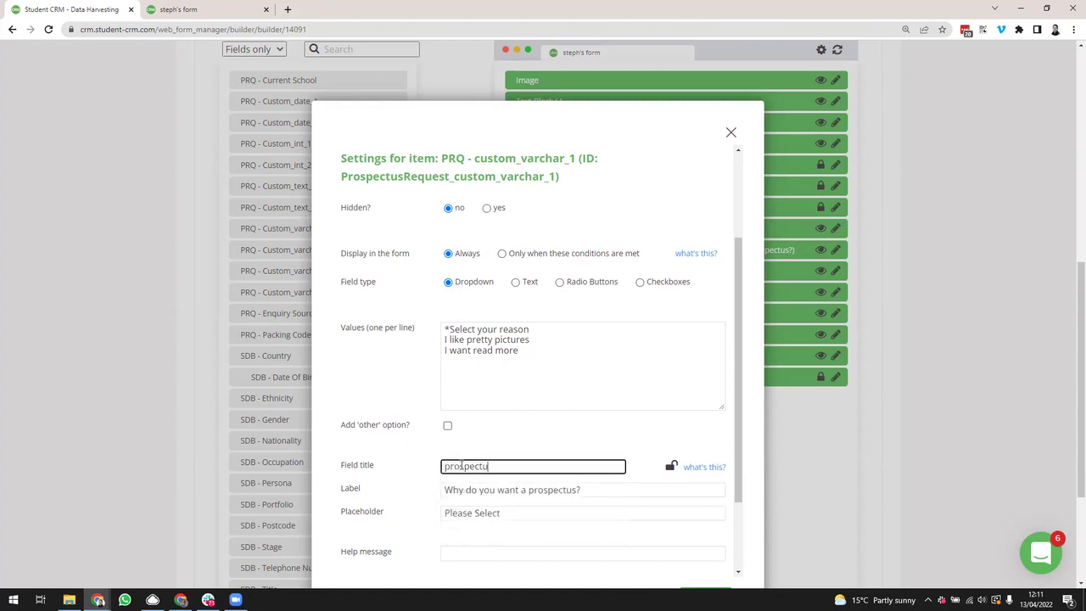
type("s_reason")
key("ctrl+a")
scroll(785, 471, "down", 1)
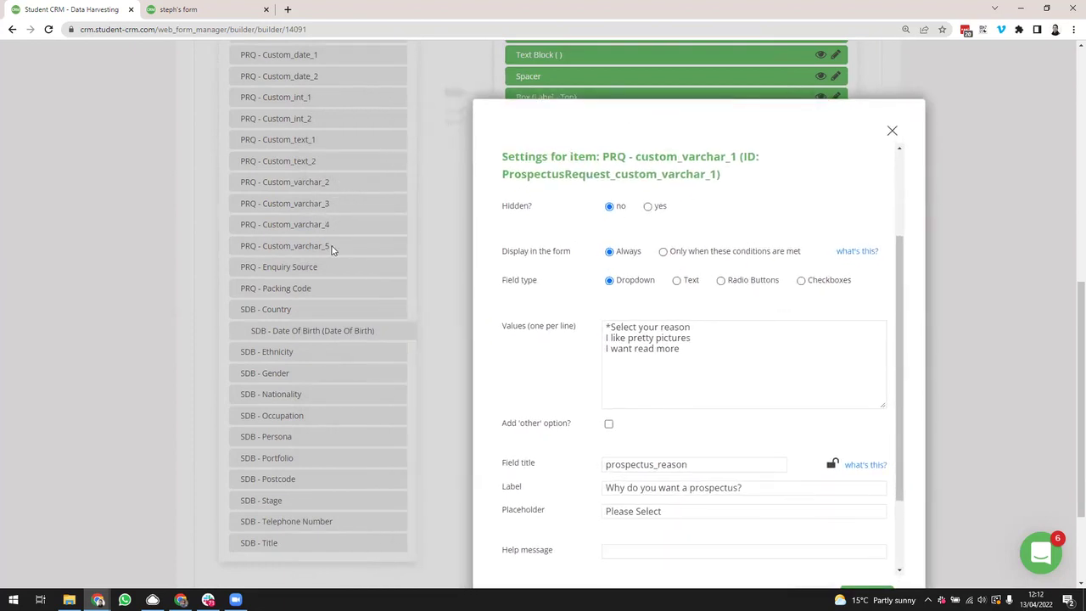
Step: Make the custom prospectus reason field not required and apply its settings
left_click_drag(684, 118, 460, 85)
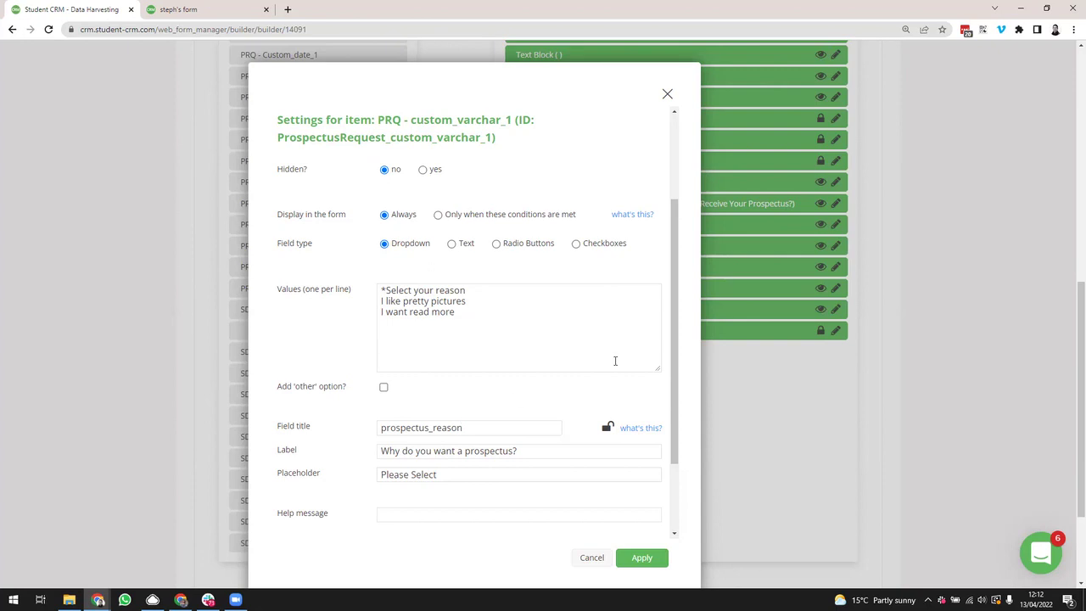
left_click_drag(679, 330, 655, 487)
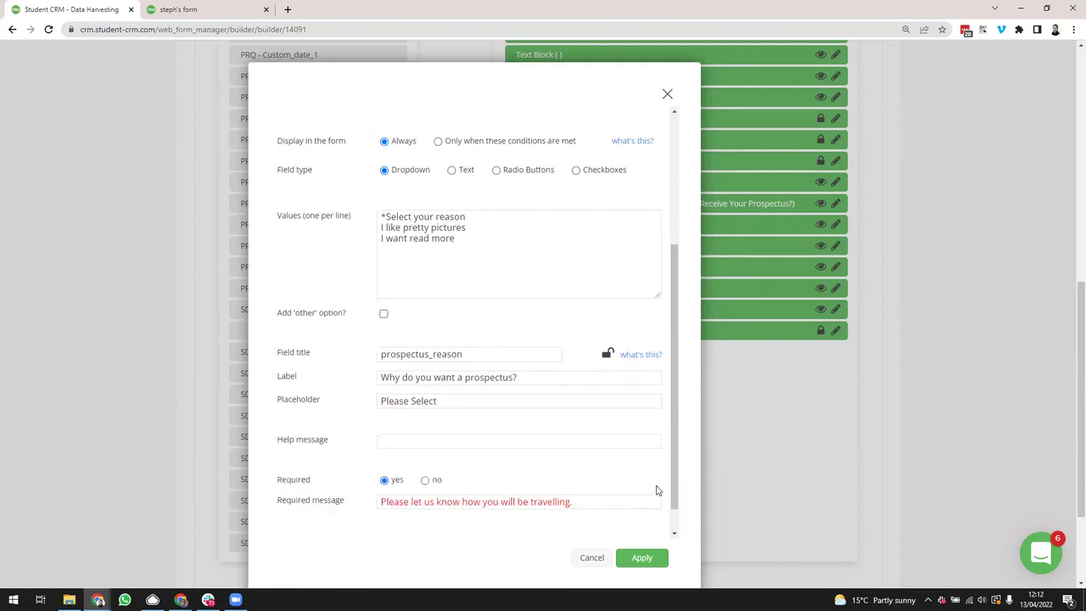
left_click(425, 480)
double_click(548, 502)
triple_click(547, 502)
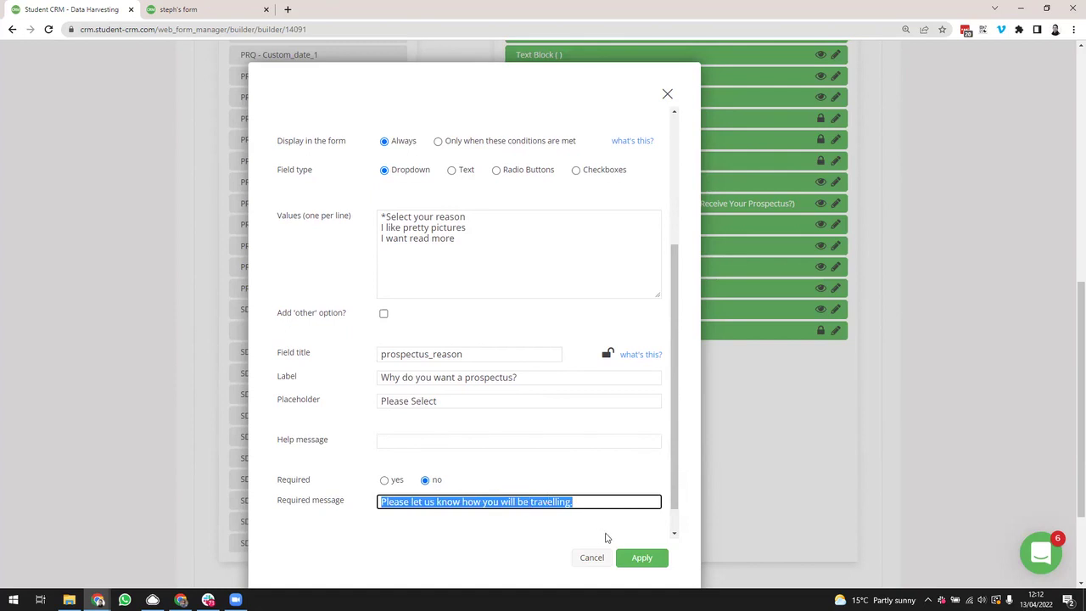
left_click(650, 565)
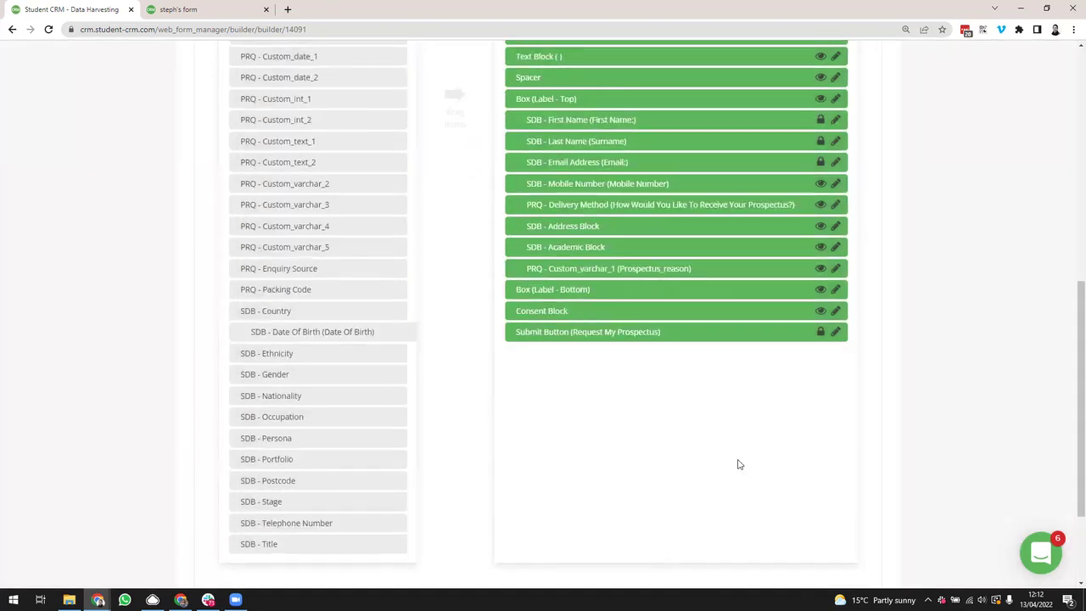
Step: Reload the form preview page and expand the "Why do you want a prospectus?" dropdown to check its options
scroll(739, 461, "up", 2)
left_click(227, 17)
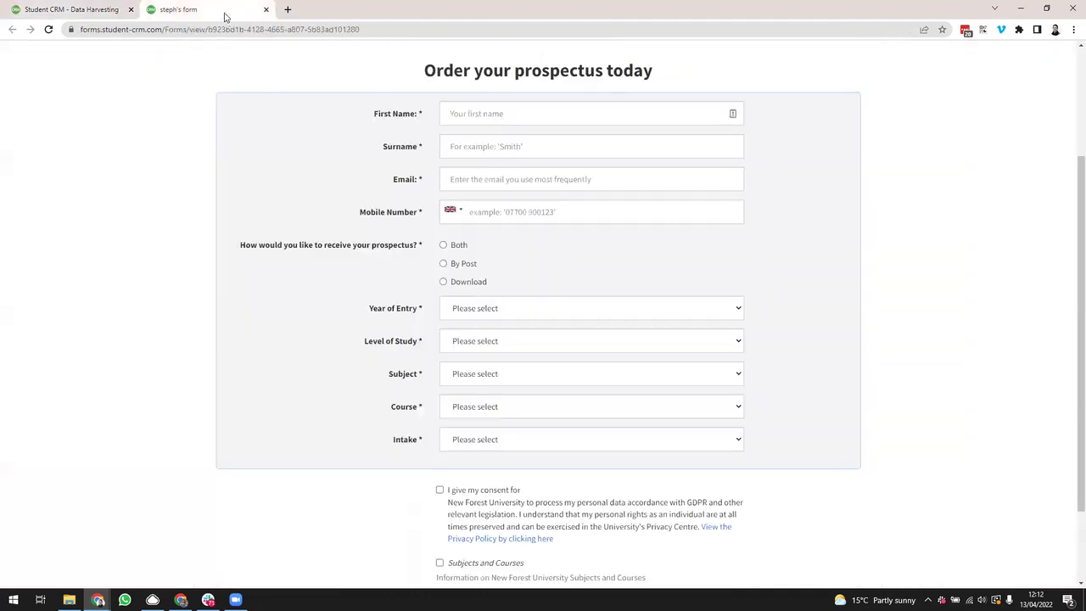
left_click(49, 30)
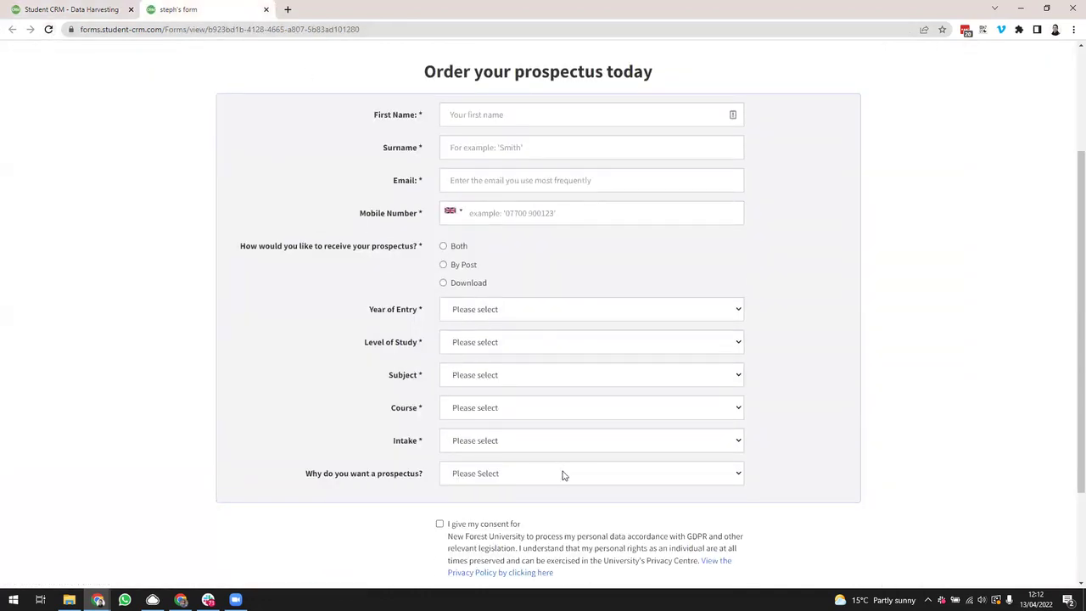
left_click(564, 473)
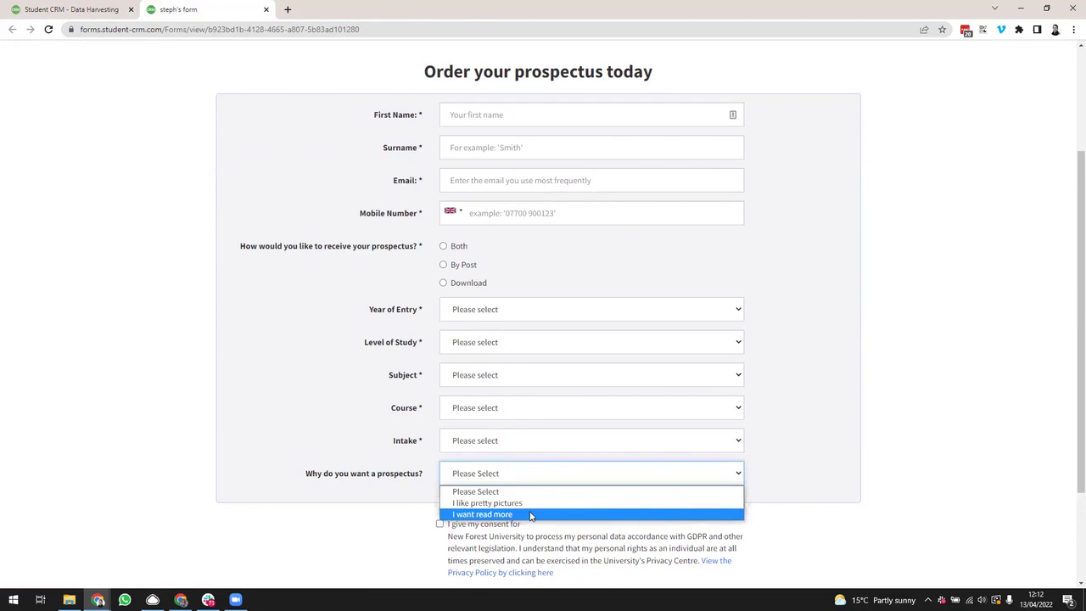
left_click(327, 414)
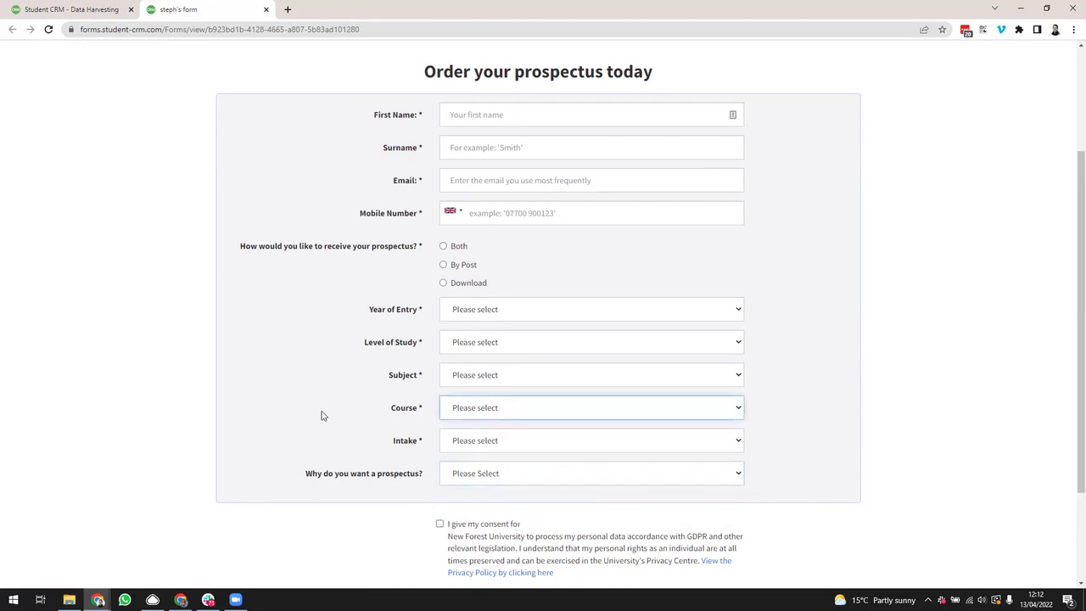
scroll(322, 414, "up", 2)
Step: Return to the form builder and open the form's global settings
left_click(108, 5)
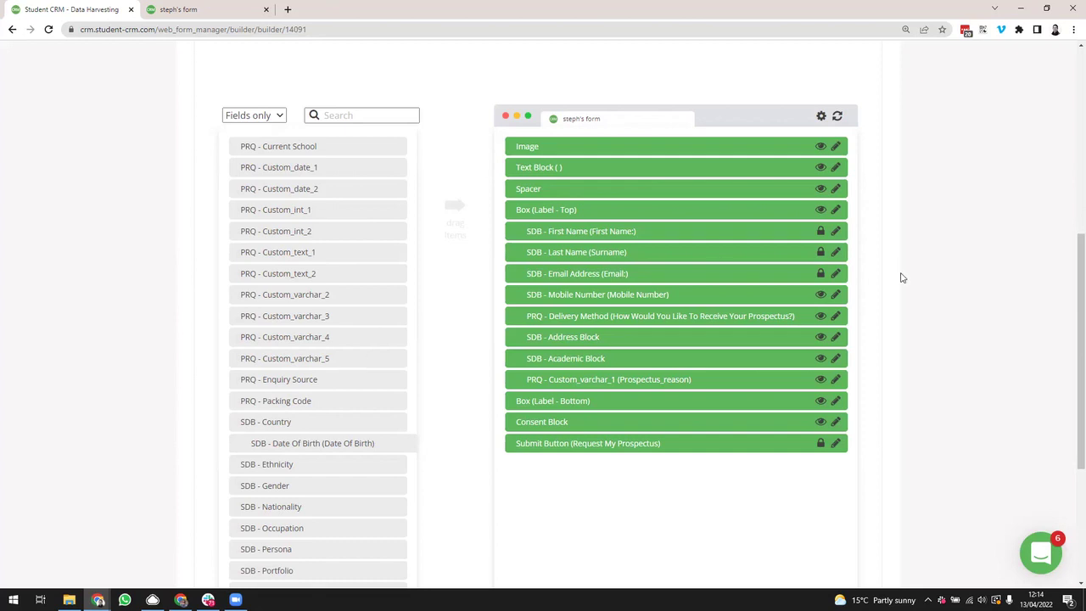
scroll(904, 280, "down", 1)
scroll(904, 280, "down", 2)
scroll(903, 279, "up", 4)
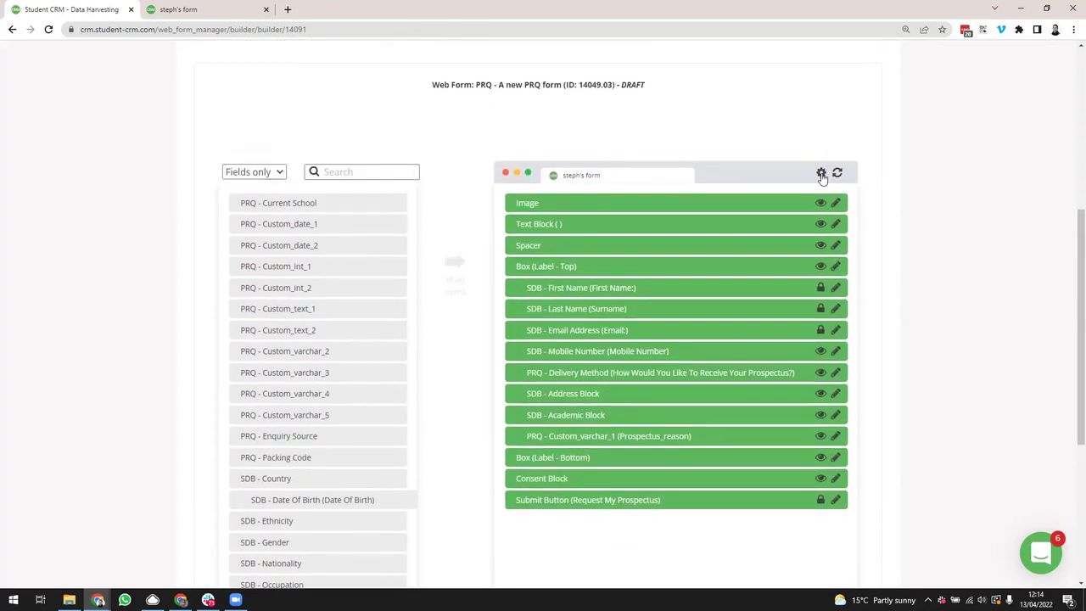
left_click(821, 174)
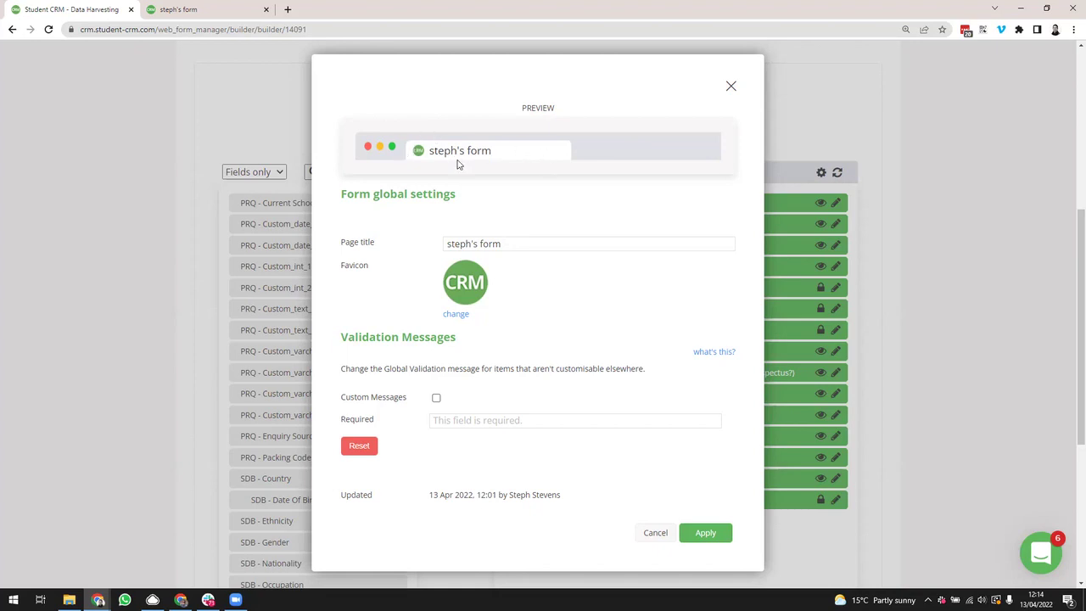
Step: Set the form's page title to "Prospectus Requests for NFU" and apply the global settings
left_click_drag(504, 244, 441, 236)
type("Pr")
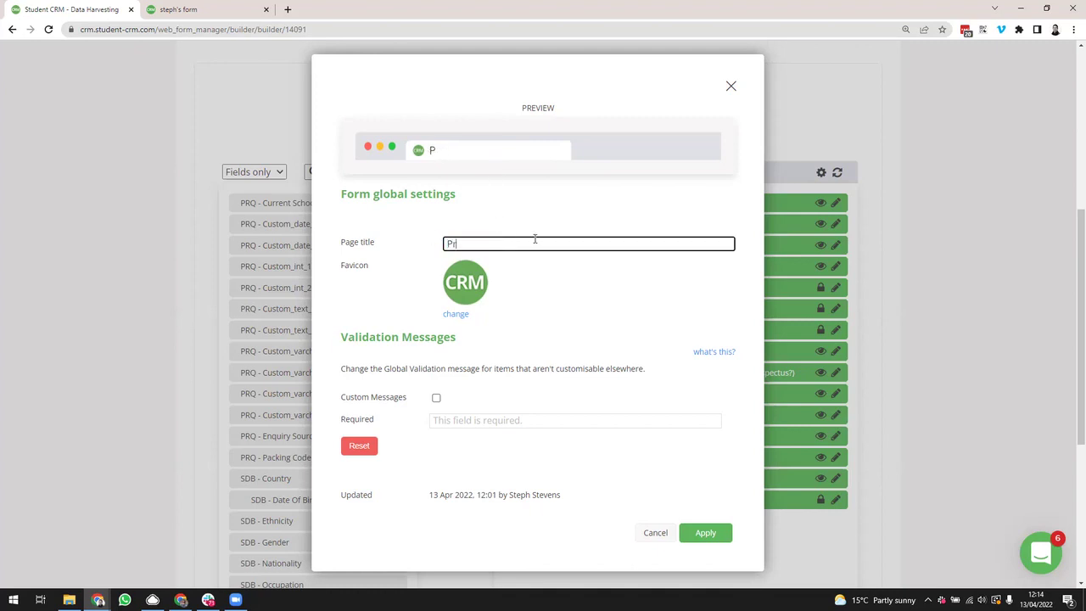
type("ospectus Req")
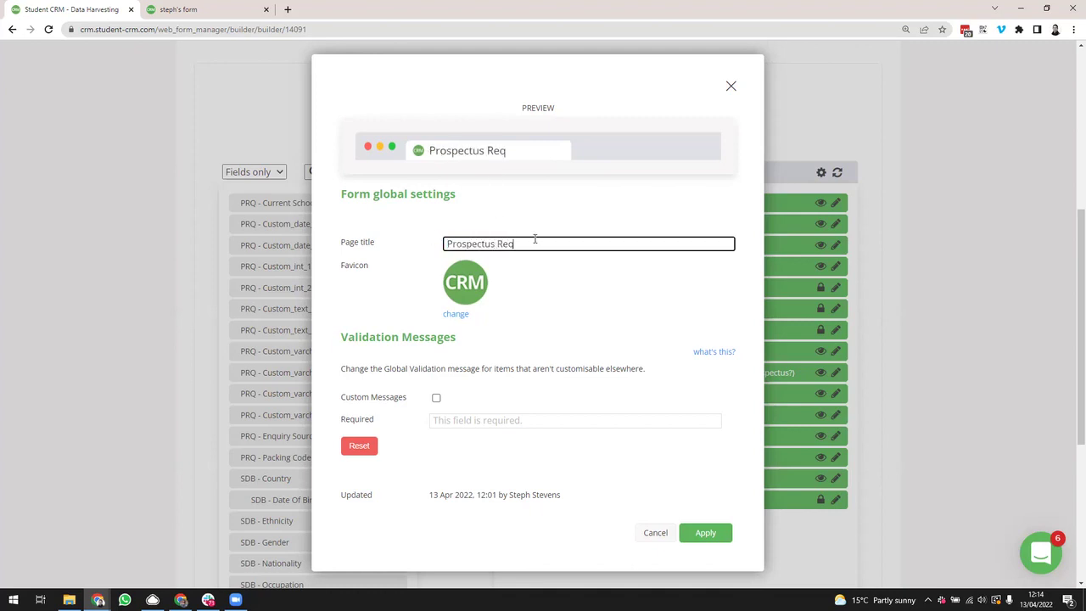
type("uests for NFU")
scroll(595, 337, "down", 1)
scroll(607, 357, "up", 2)
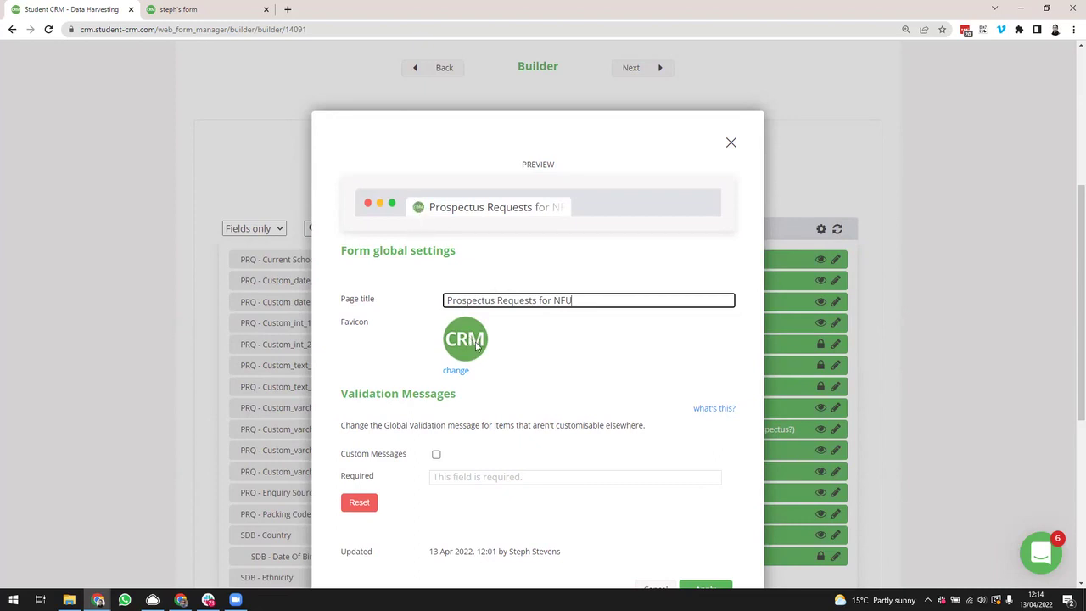
scroll(609, 388, "down", 1)
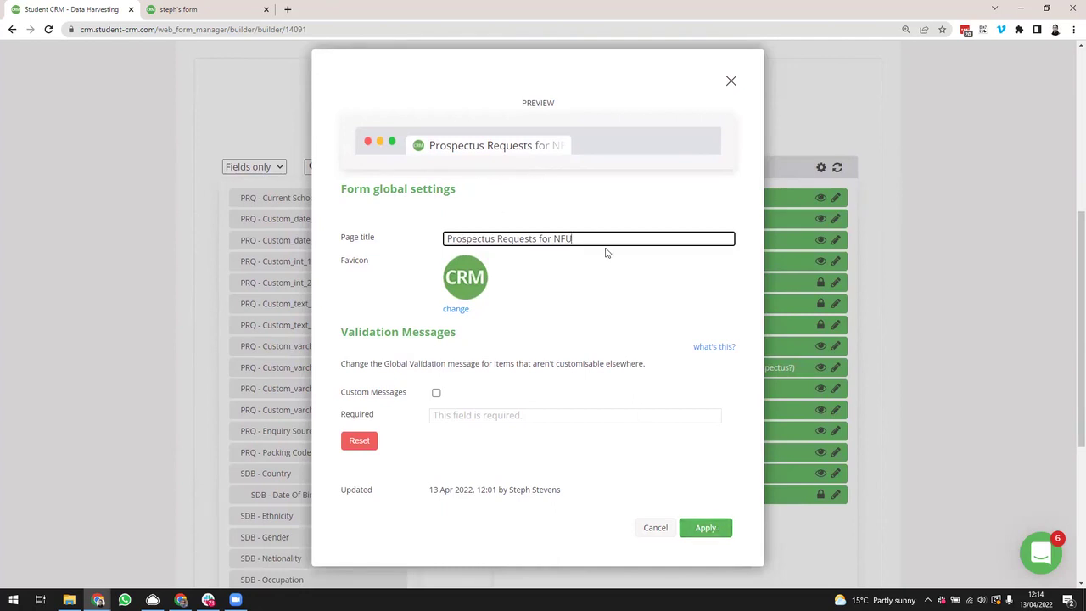
scroll(611, 257, "up", 1)
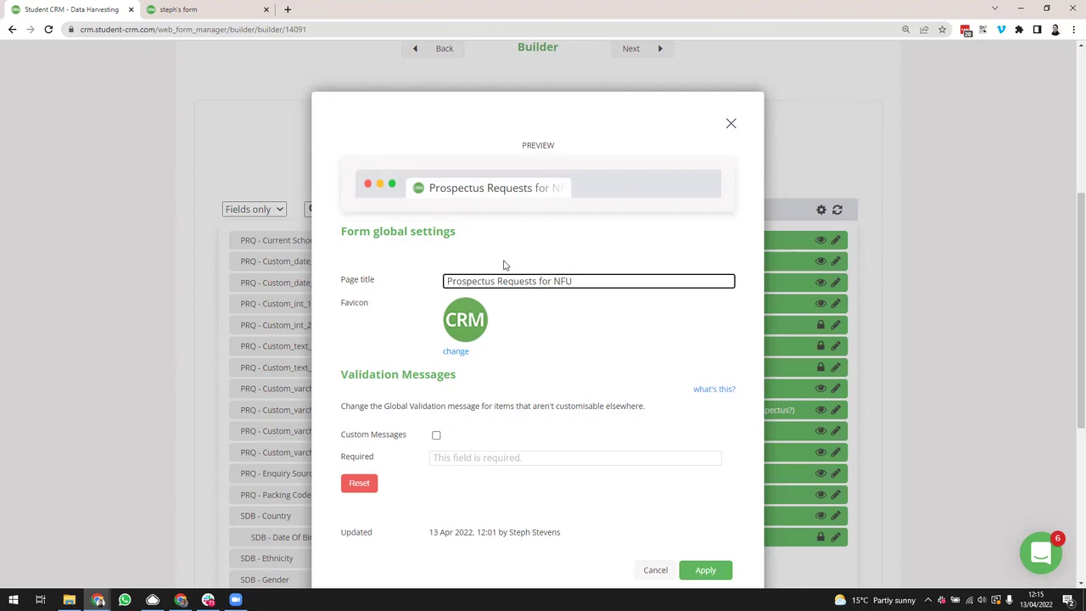
scroll(581, 308, "down", 1)
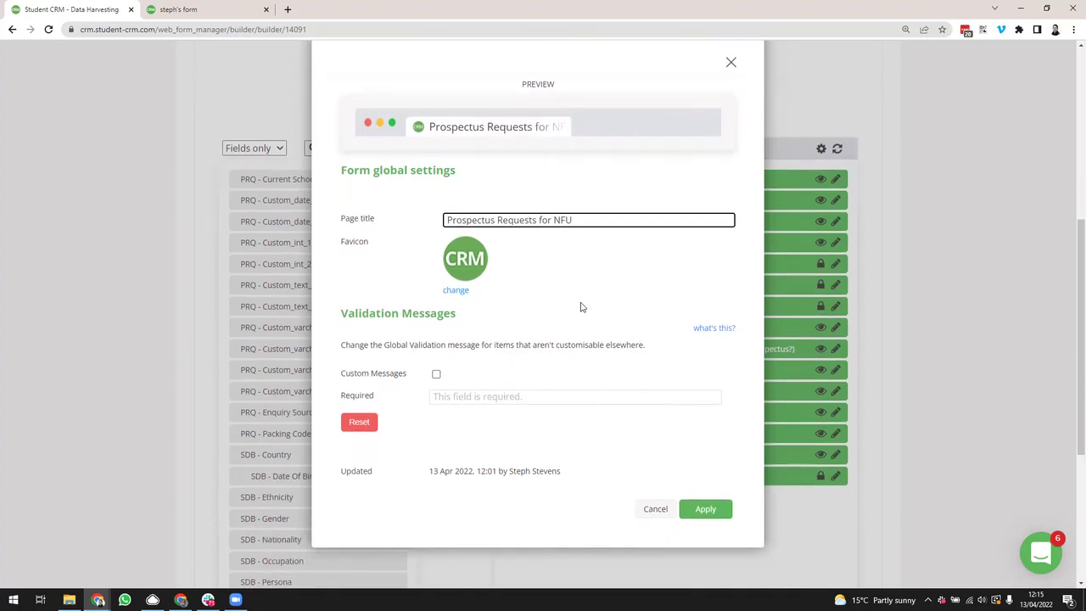
left_click(706, 510)
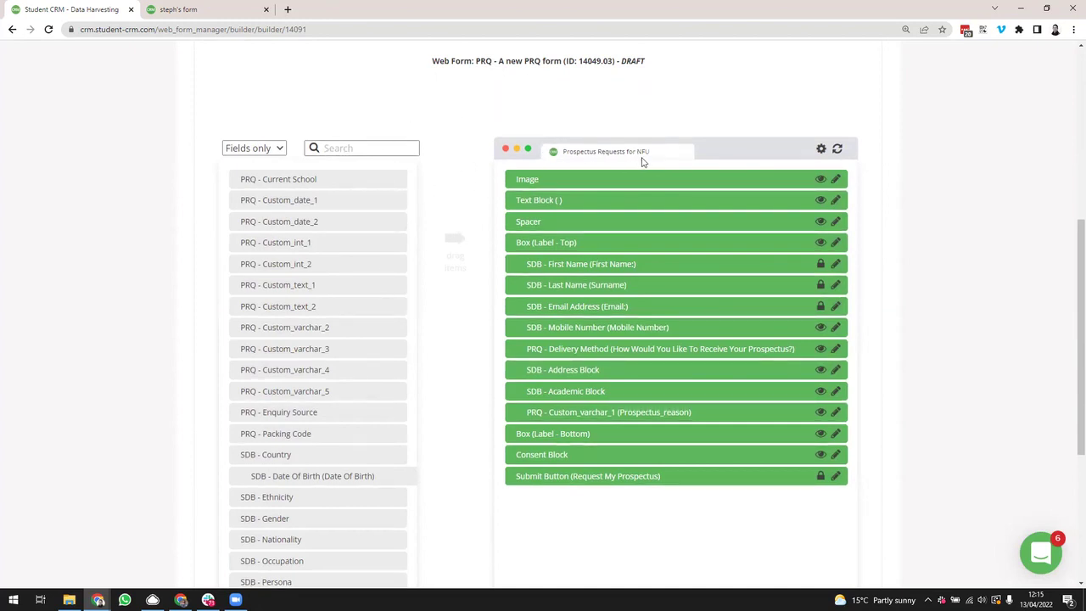
Step: Reopen the form's global settings to check the page title and favicon, and close them without changes
left_click(822, 150)
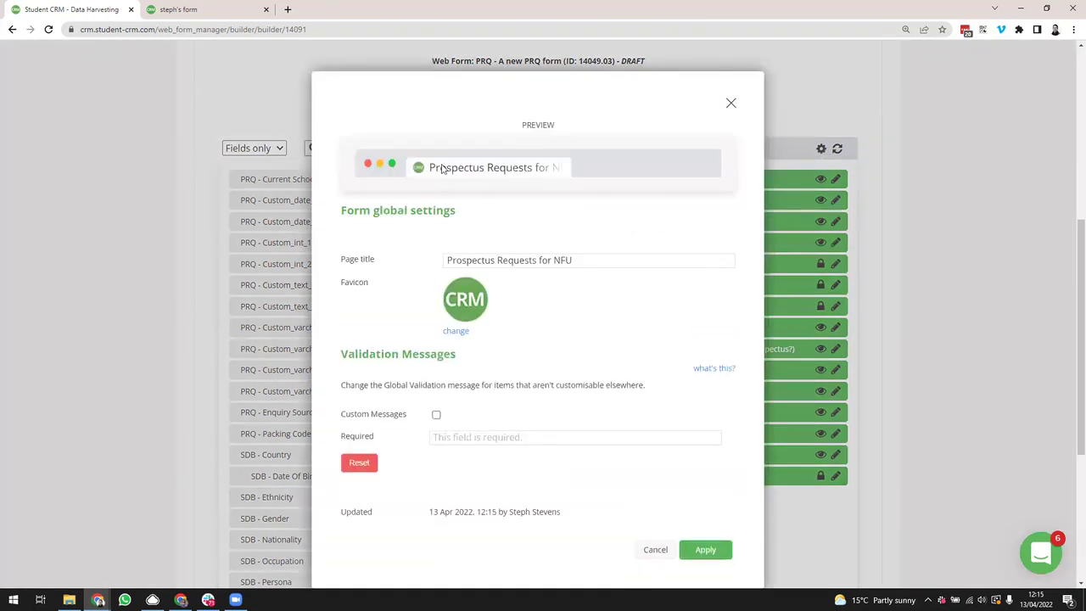
left_click(731, 102)
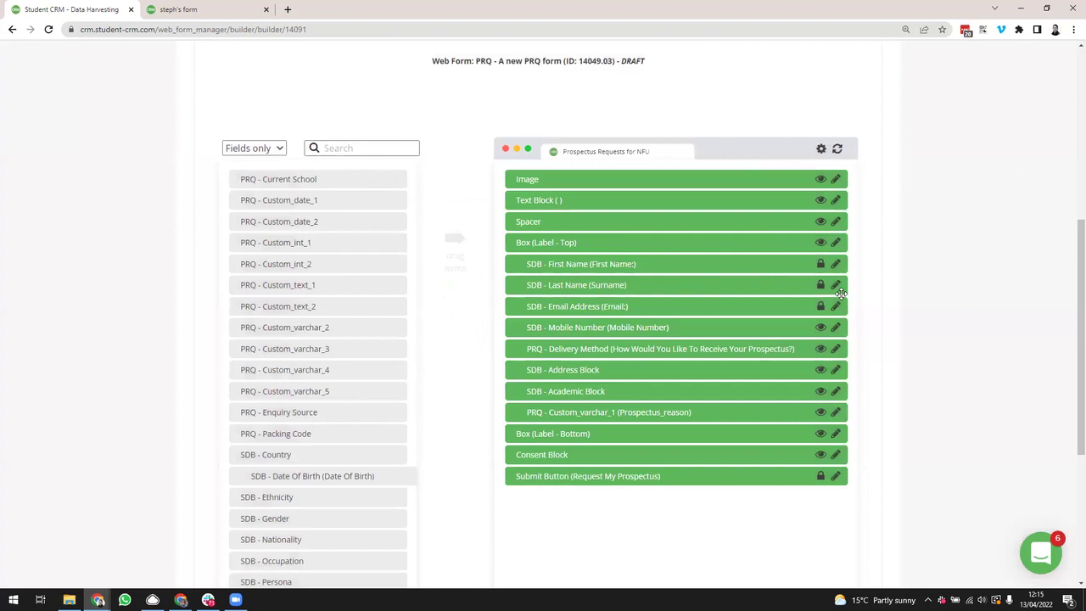
scroll(317, 395, "down", 1)
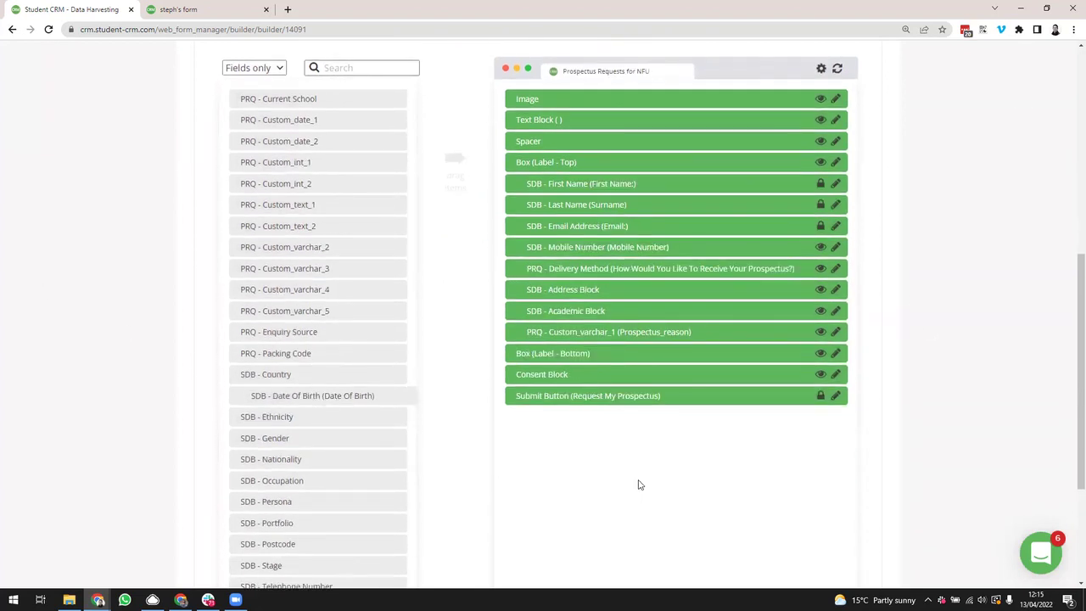
Step: Reload the form preview page to check its page title, and review the form down to the submit button
scroll(641, 485, "down", 3)
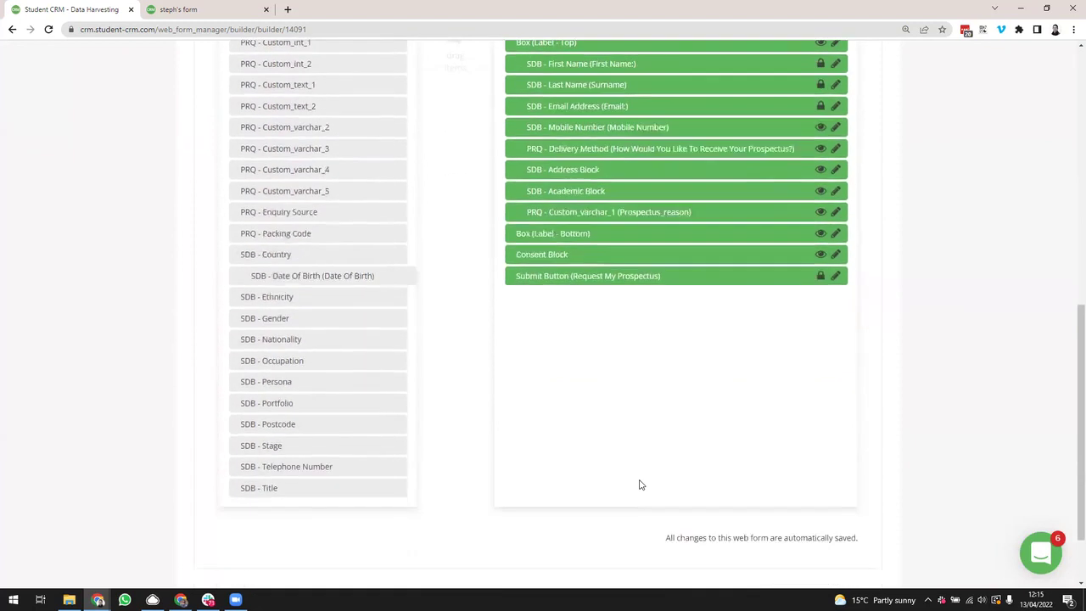
scroll(640, 485, "up", 6)
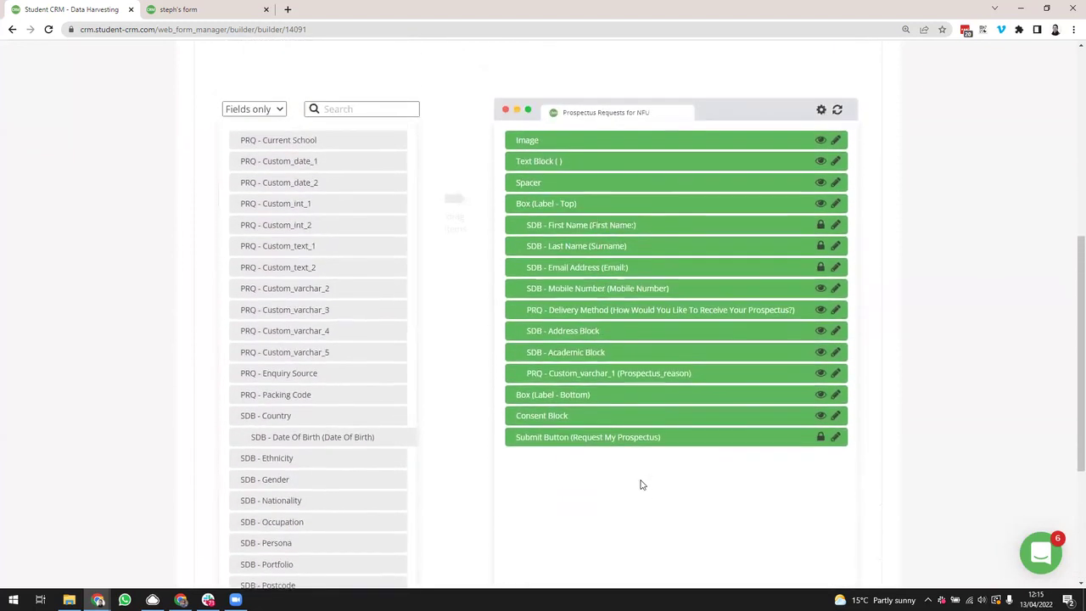
scroll(641, 480, "up", 3)
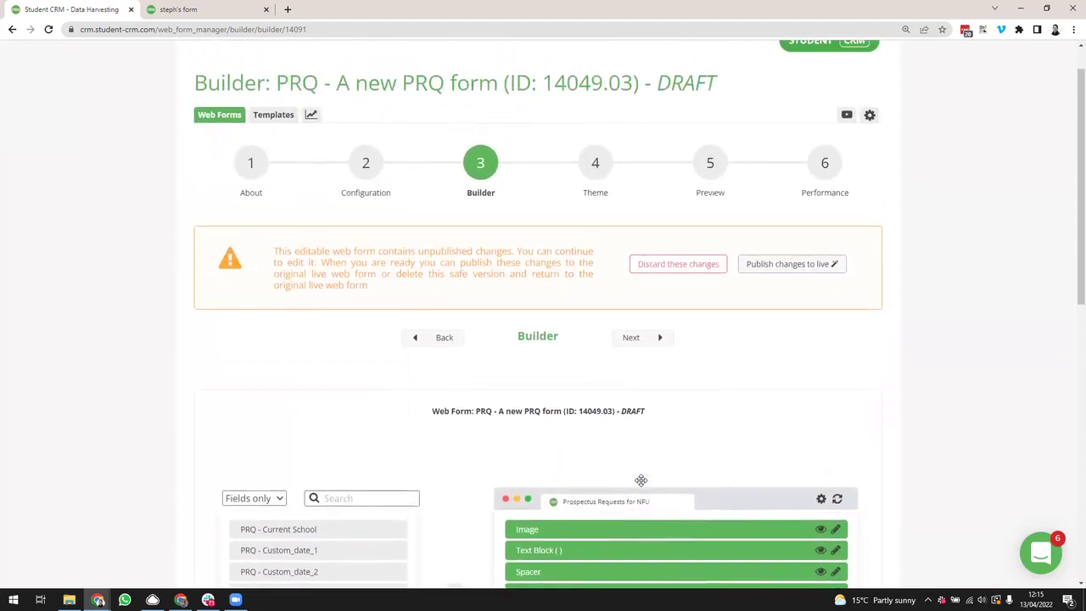
left_click(710, 209)
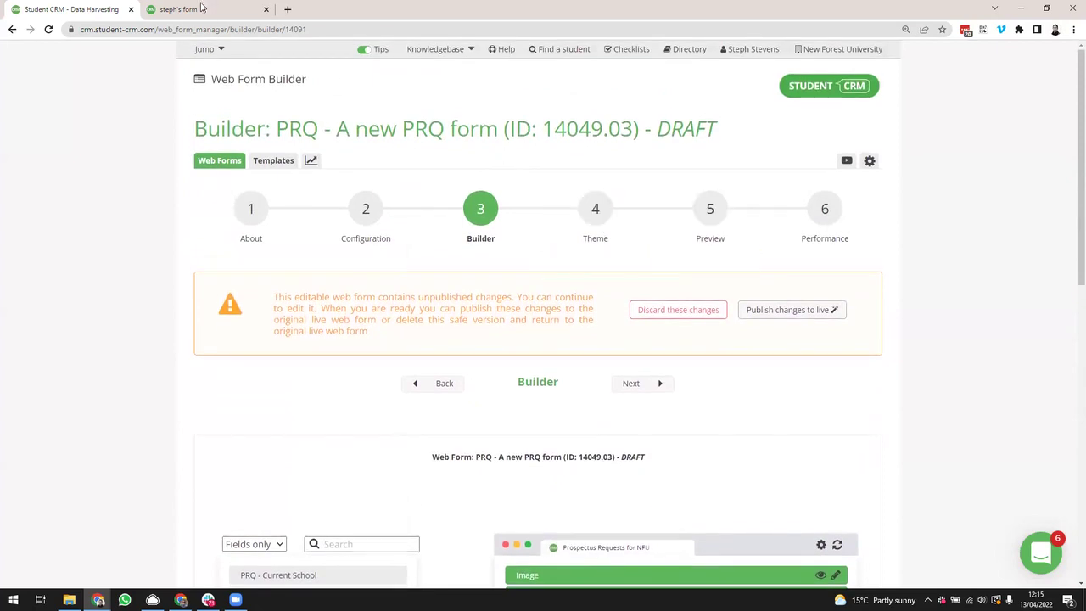
left_click(49, 29)
scroll(589, 332, "down", 2)
scroll(591, 338, "down", 2)
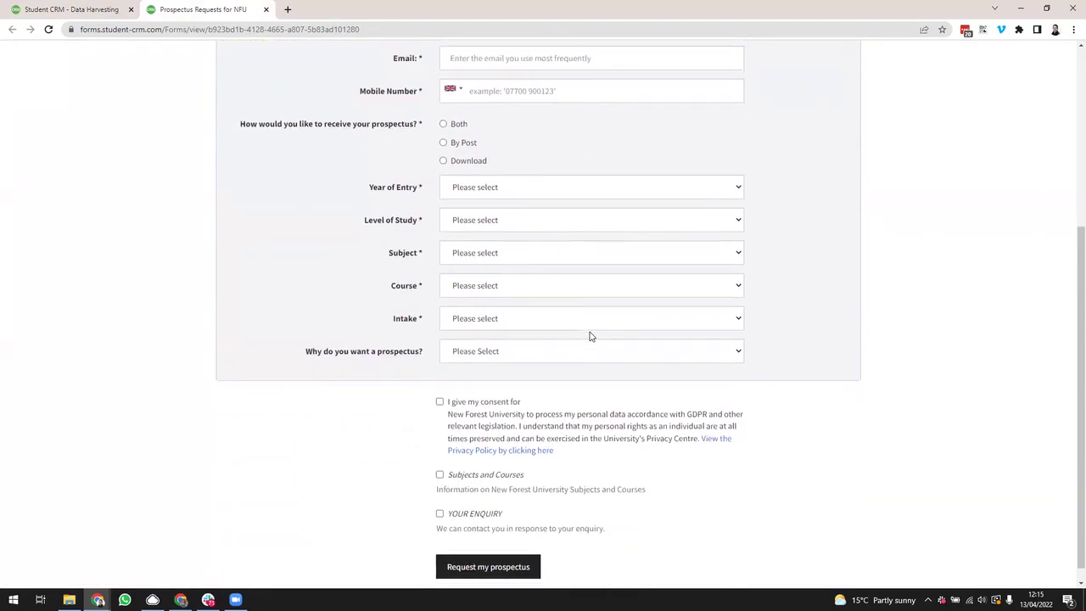
scroll(590, 335, "up", 4)
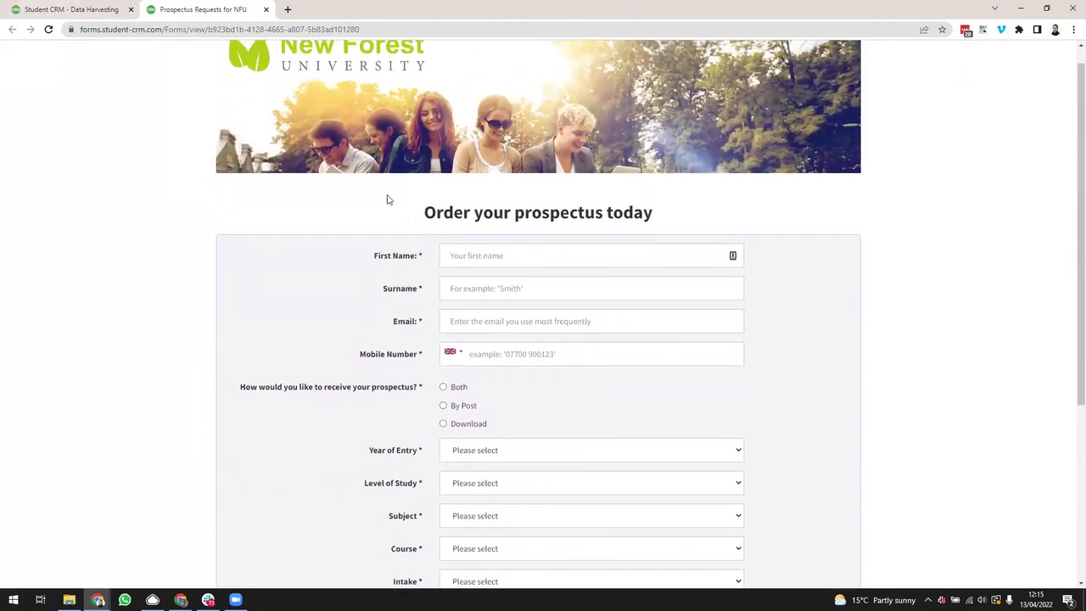
Step: Go to the form's Theme stage, select the Default theme in place of Cosmo, and save the choice
left_click(126, 9)
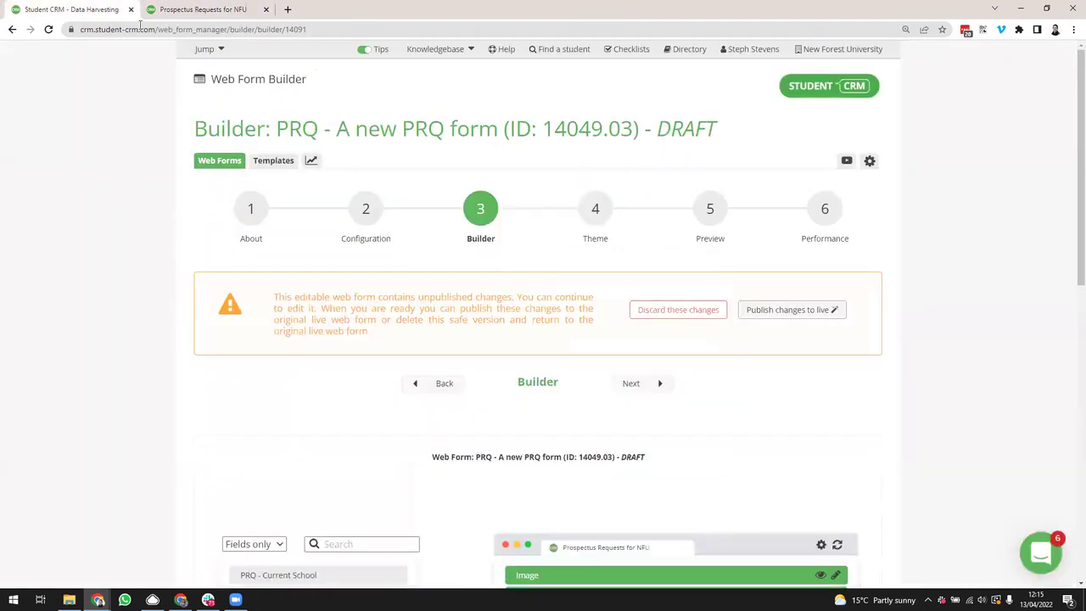
left_click(592, 209)
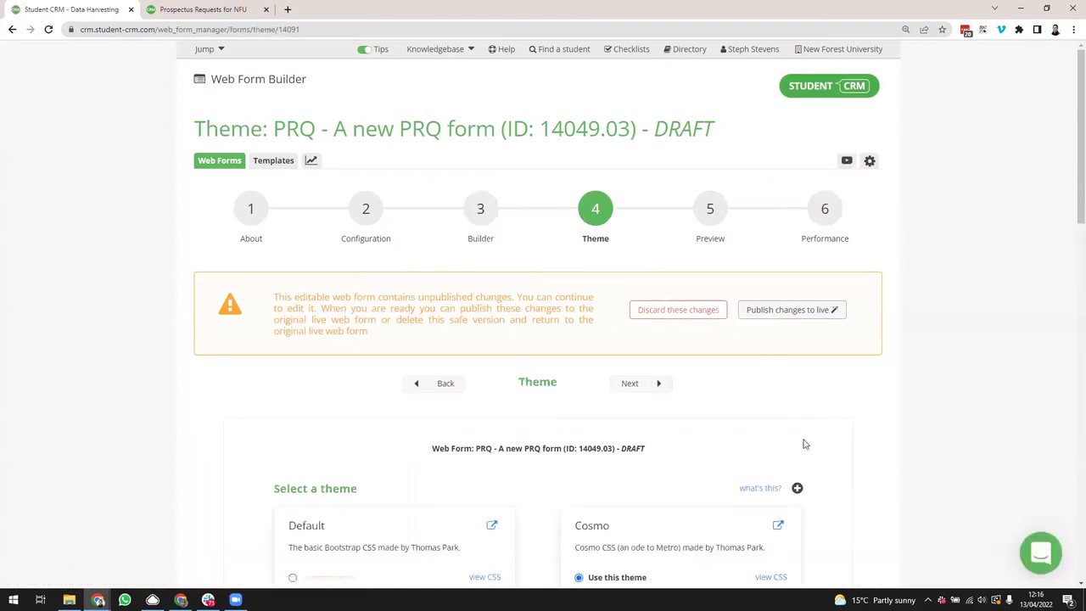
scroll(804, 444, "down", 2)
scroll(804, 444, "down", 2)
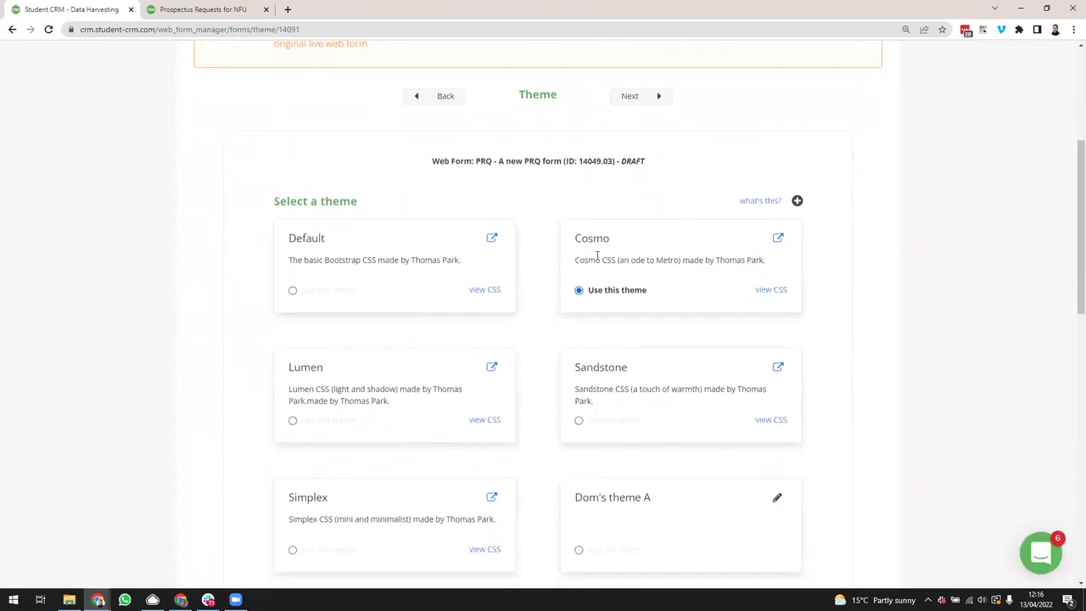
scroll(690, 431, "down", 2)
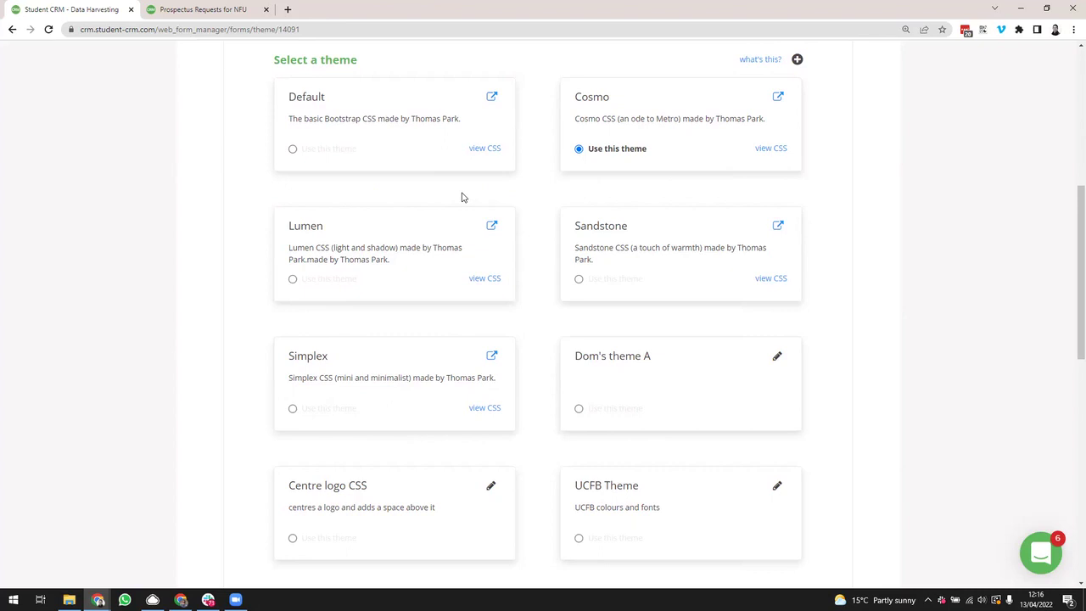
scroll(462, 196, "up", 1)
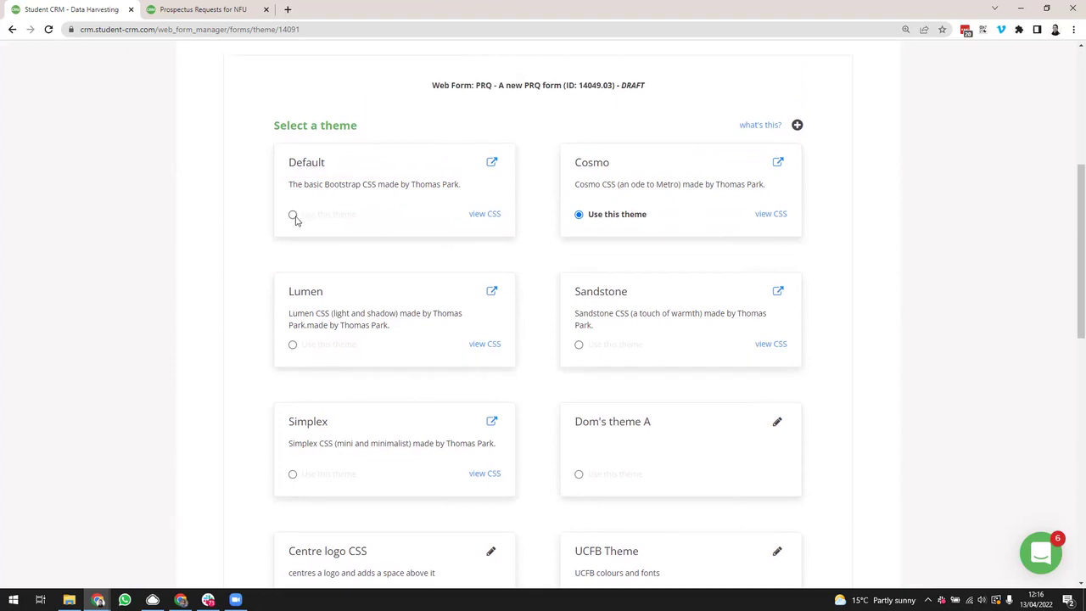
left_click(293, 217)
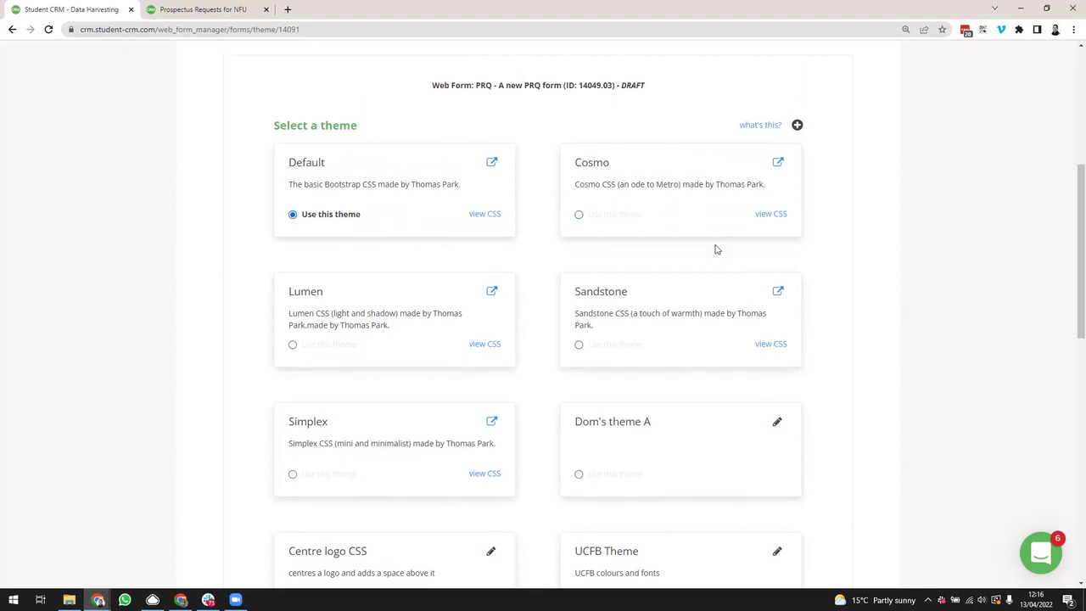
scroll(868, 374, "down", 3)
scroll(870, 380, "down", 7)
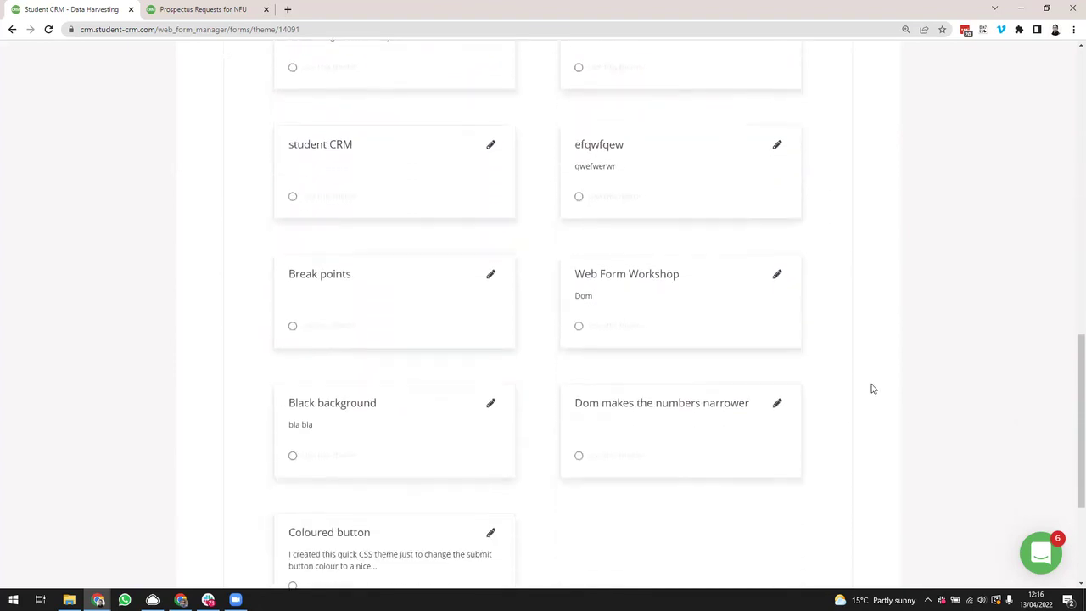
left_click(788, 451)
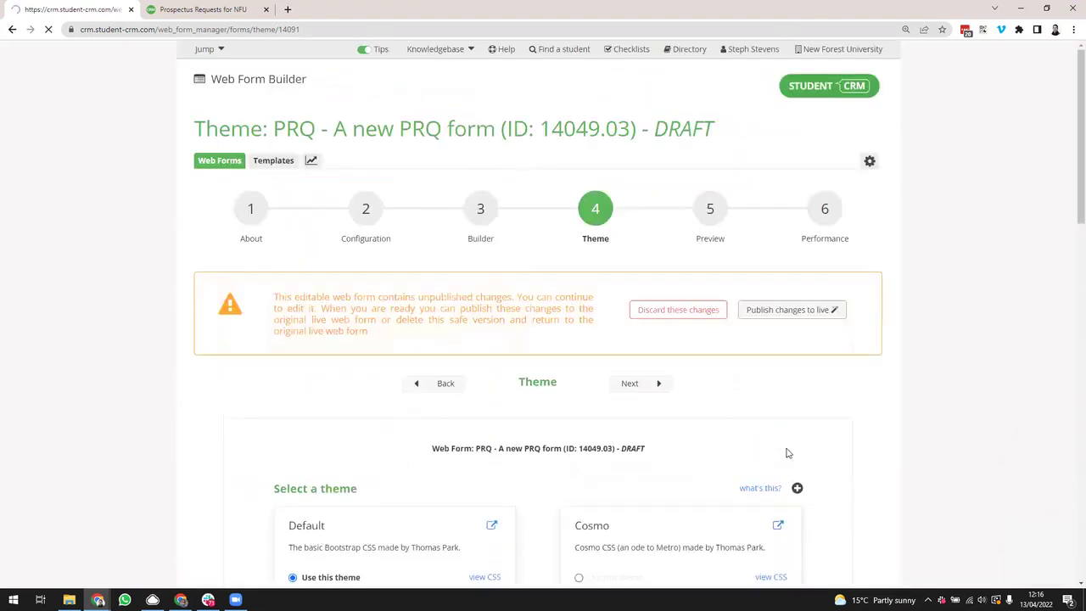
Step: Reload the form preview page and examine the form's fonts, fields and submit button with the Default theme
left_click(222, 10)
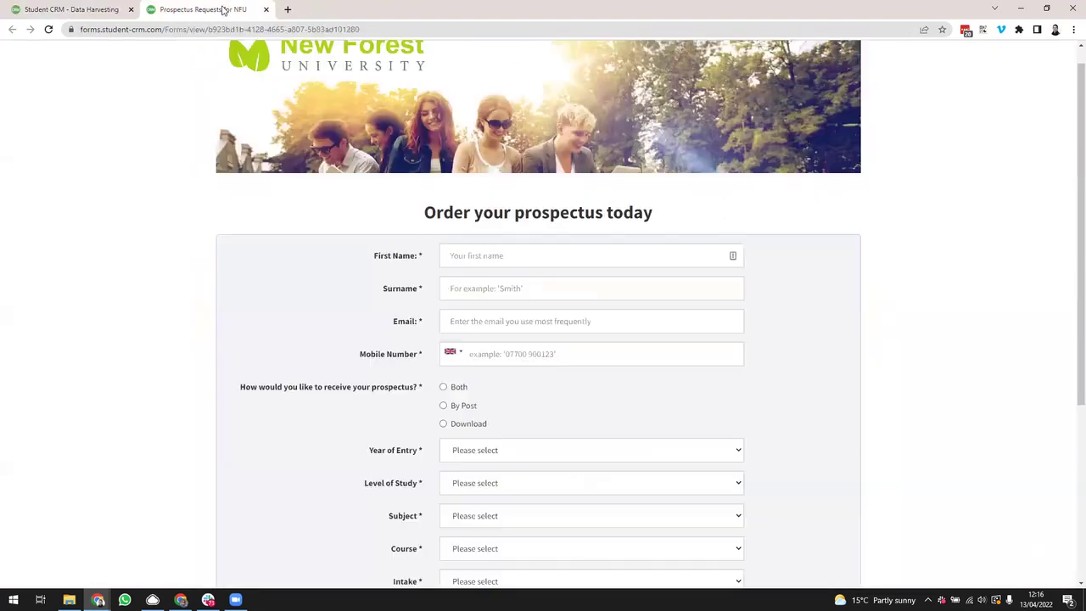
left_click(48, 28)
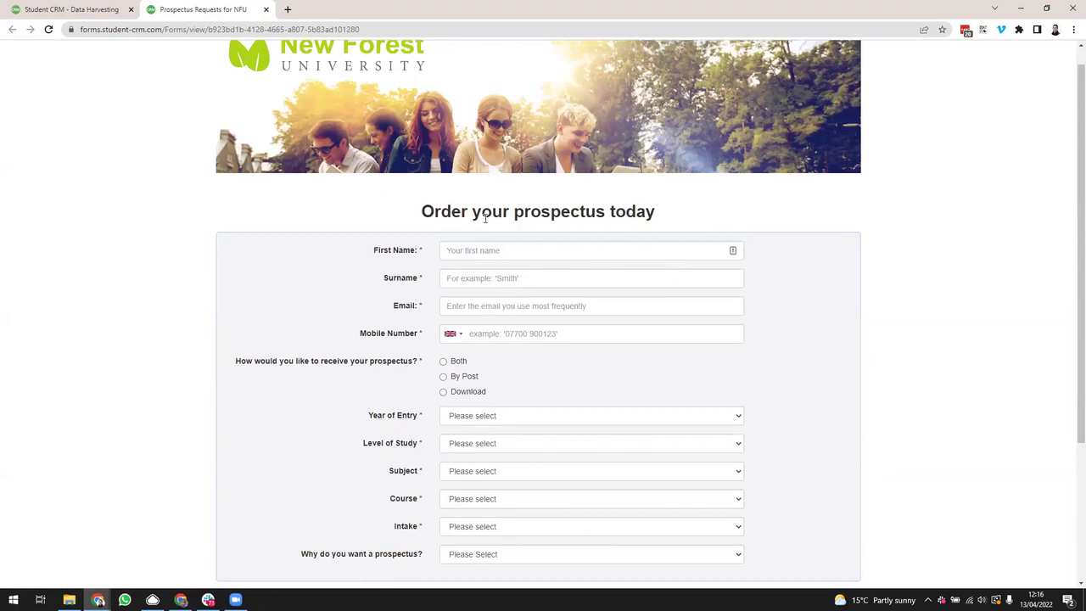
scroll(864, 405, "down", 3)
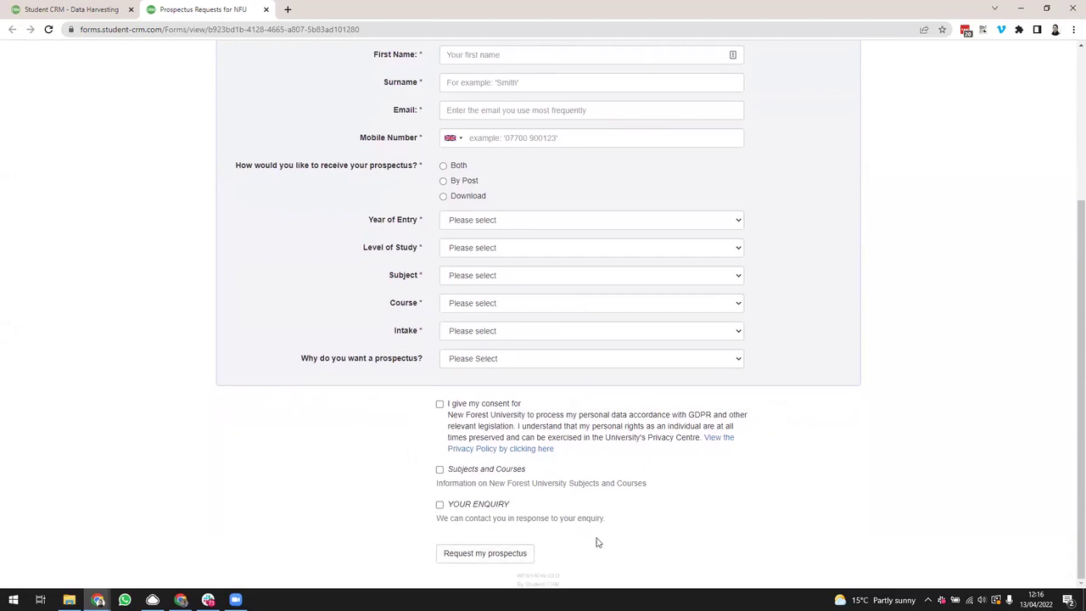
scroll(606, 540, "up", 3)
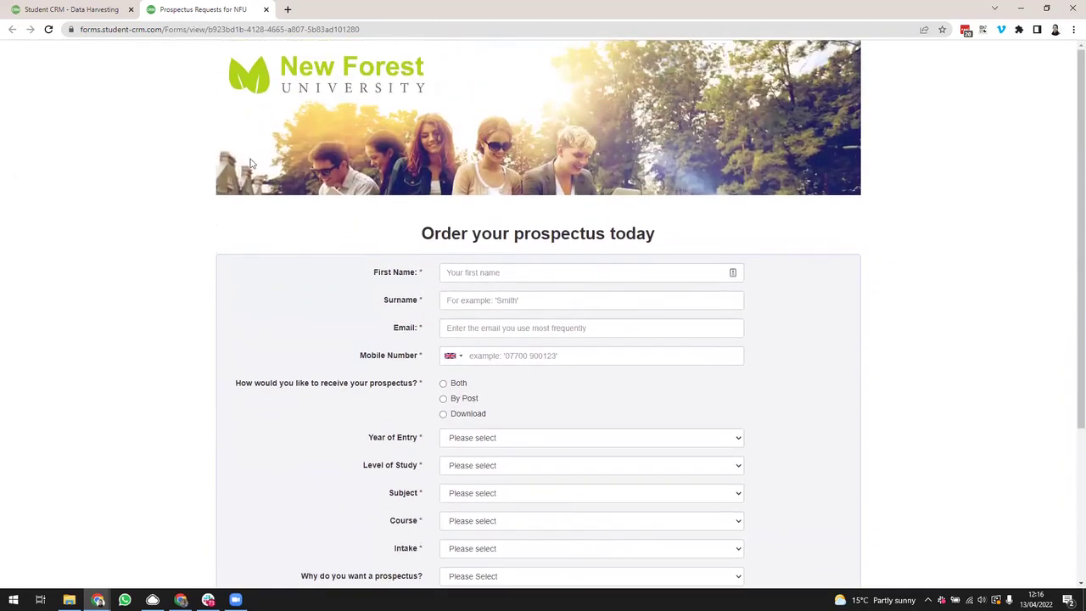
Step: Return to the form's Theme stage and look through the available built-in and custom themes
left_click(117, 10)
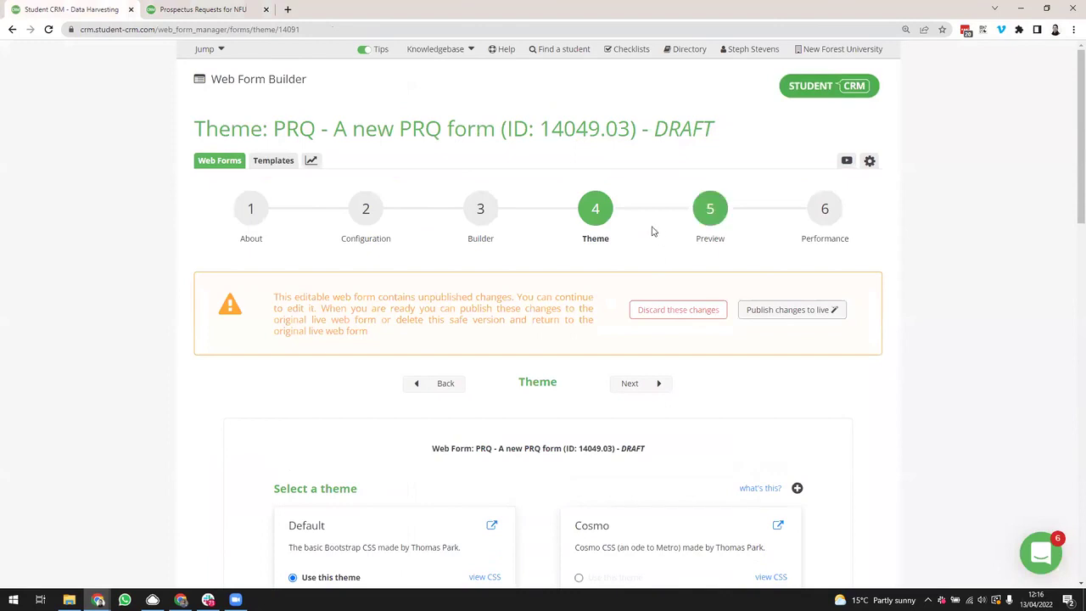
scroll(1068, 204, "down", 3)
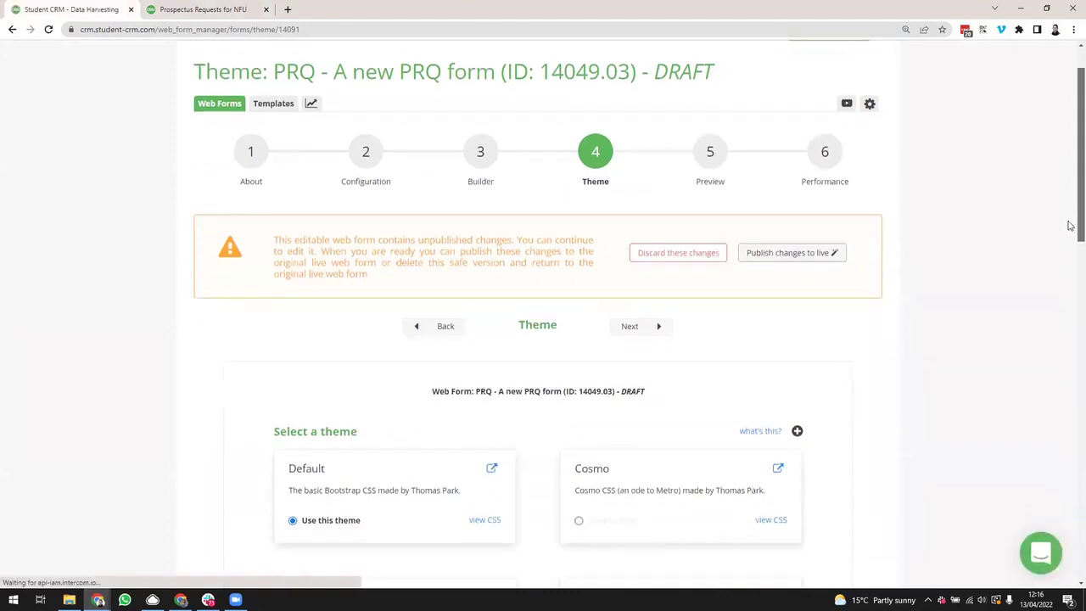
scroll(1070, 320, "down", 10)
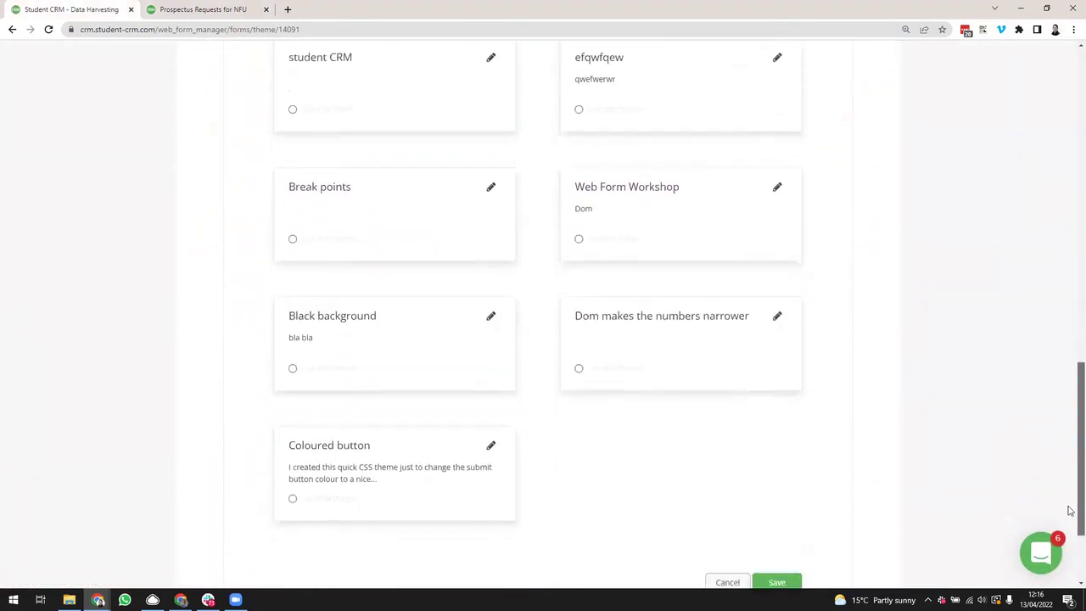
left_click_drag(1070, 456, 1070, 136)
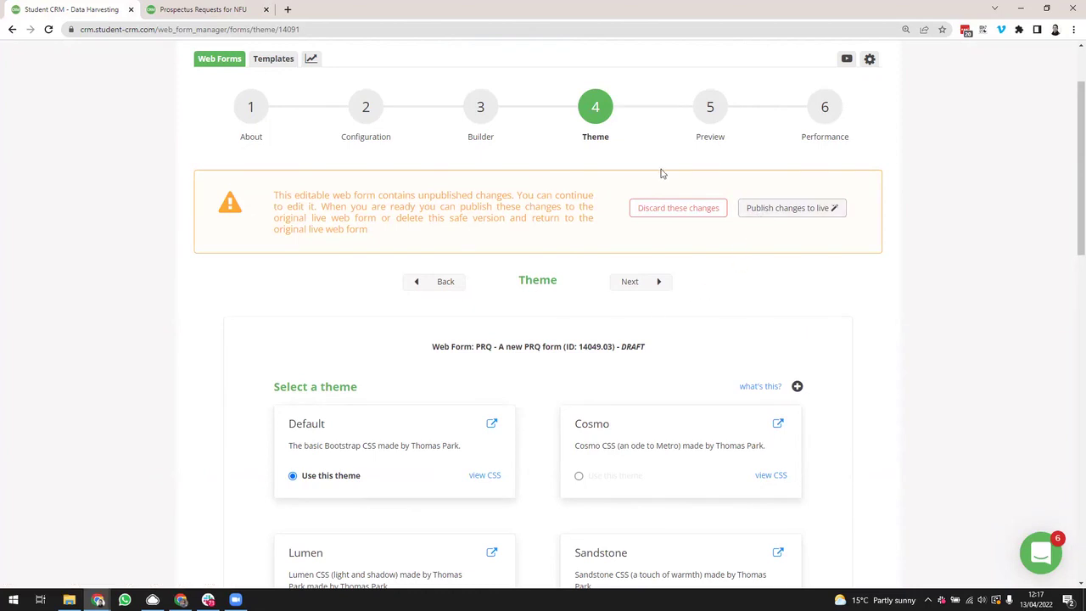
Step: View the form's Preview stage and return to the Builder stage to review its list of blocks
left_click(710, 108)
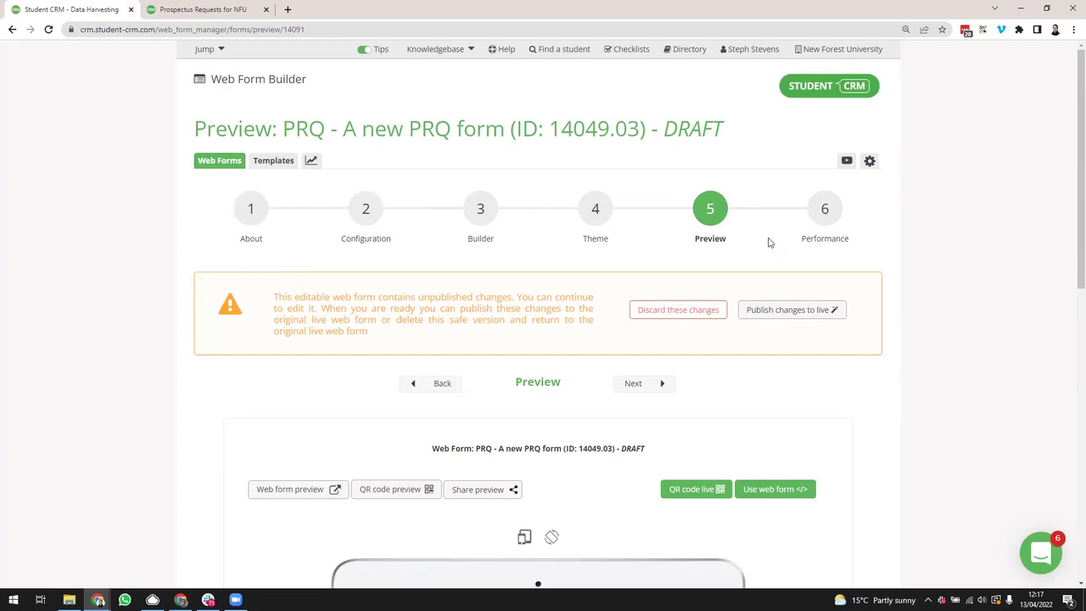
left_click(481, 211)
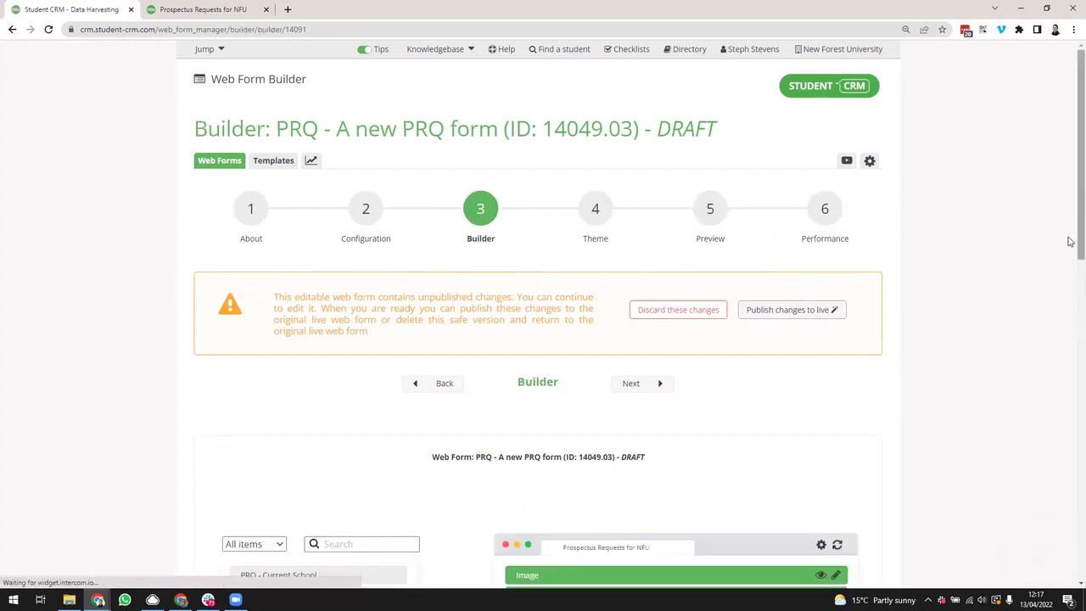
scroll(1071, 240, "down", 5)
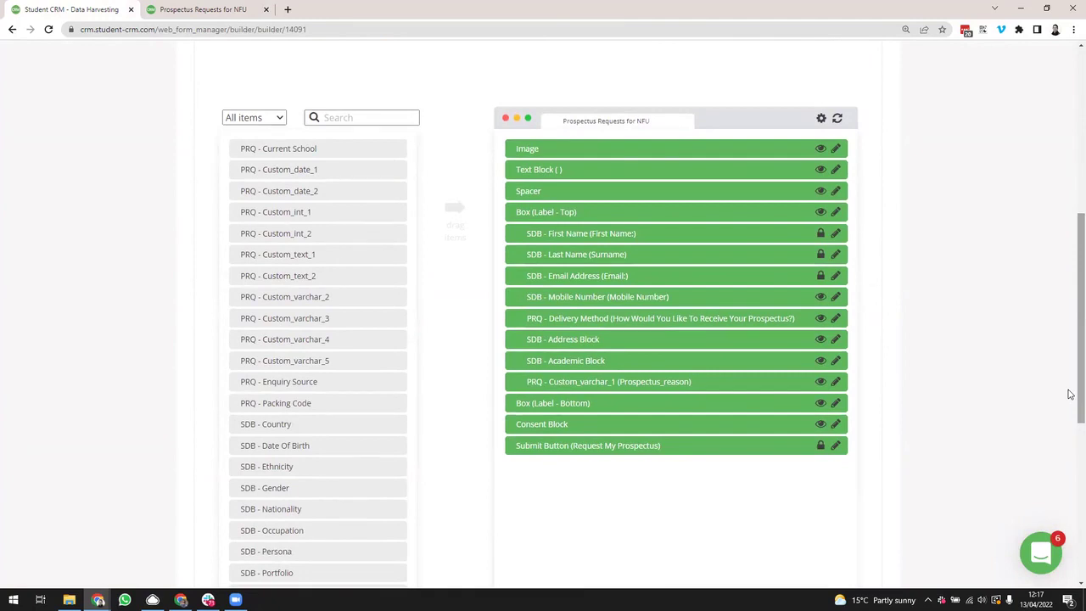
left_click_drag(1081, 394, 1080, 246)
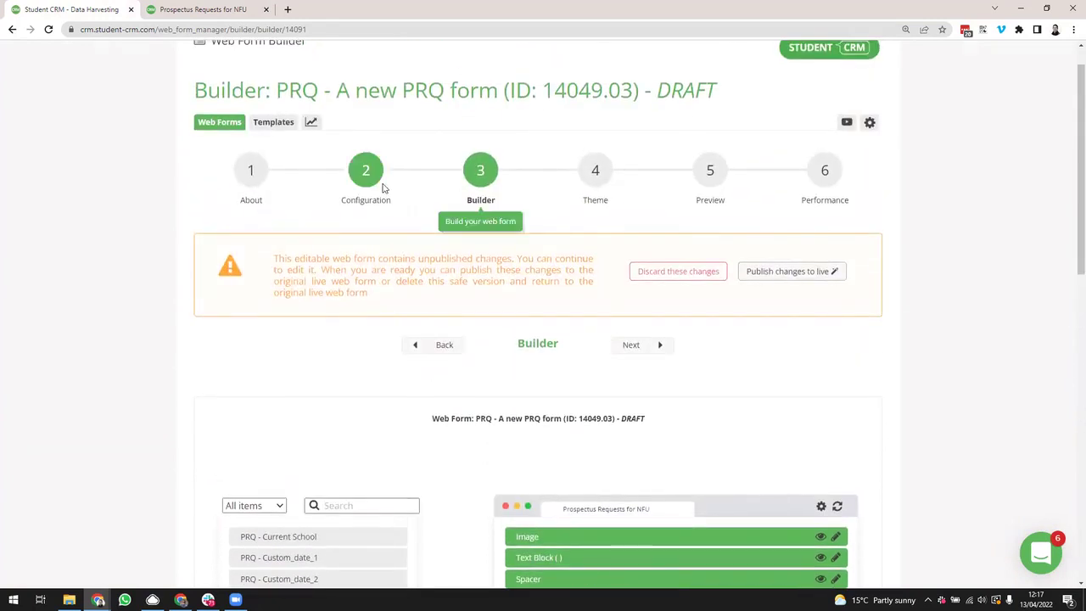
Step: Open the form's About stage and view the full logs recorded for the form
left_click(251, 170)
left_click_drag(1081, 212, 874, 470)
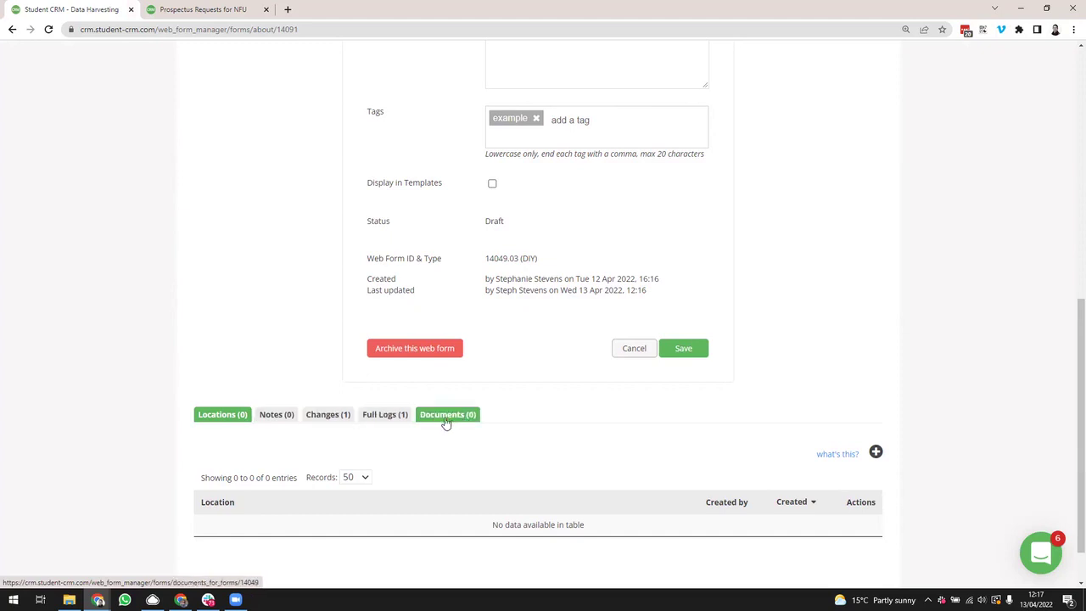
left_click(352, 425)
left_click(399, 417)
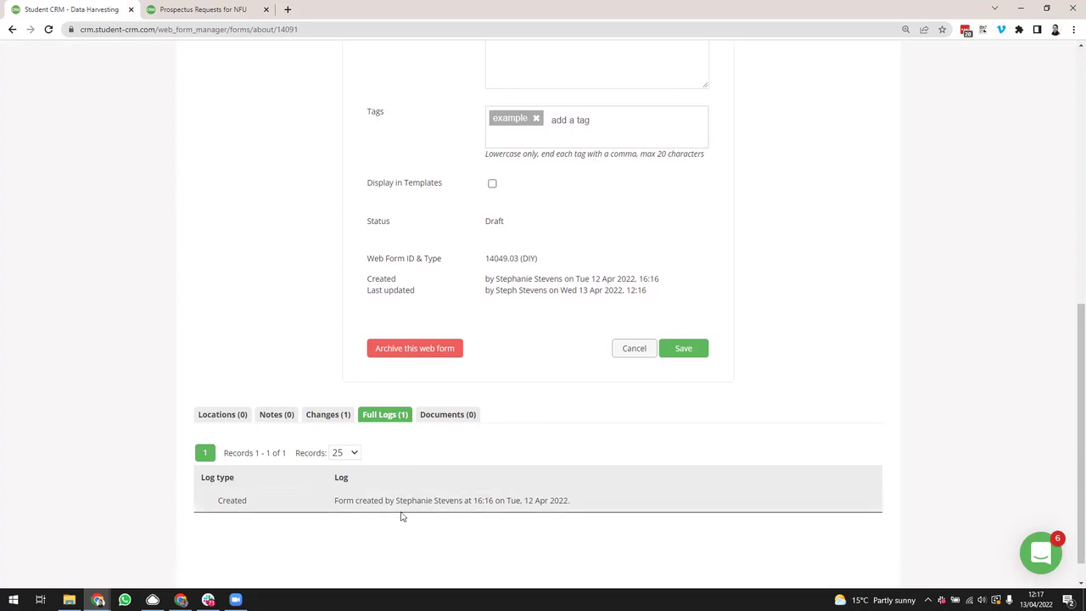
left_click(236, 416)
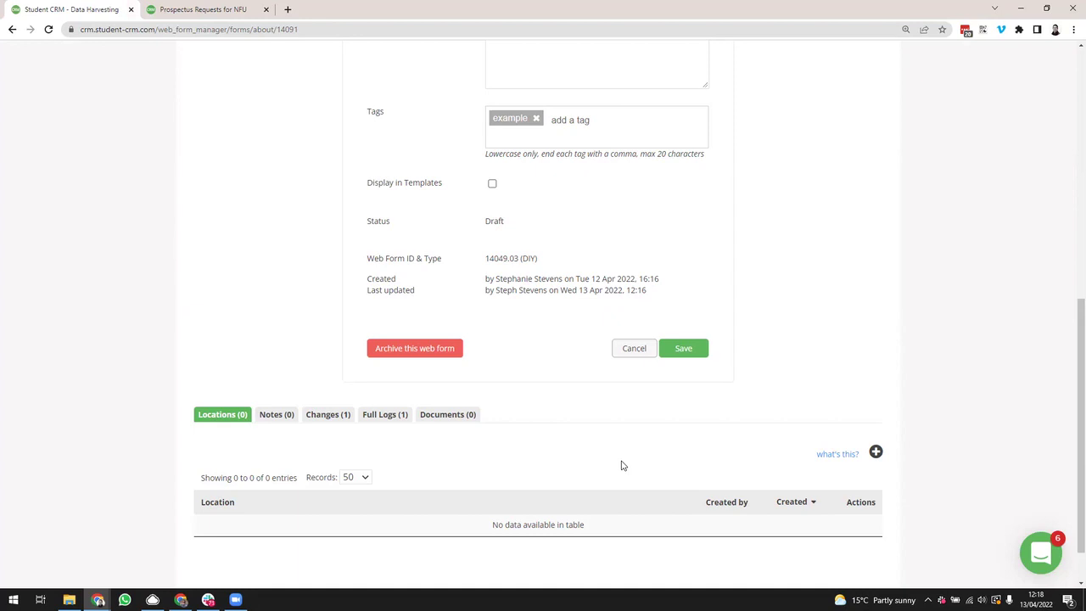
left_click(876, 452)
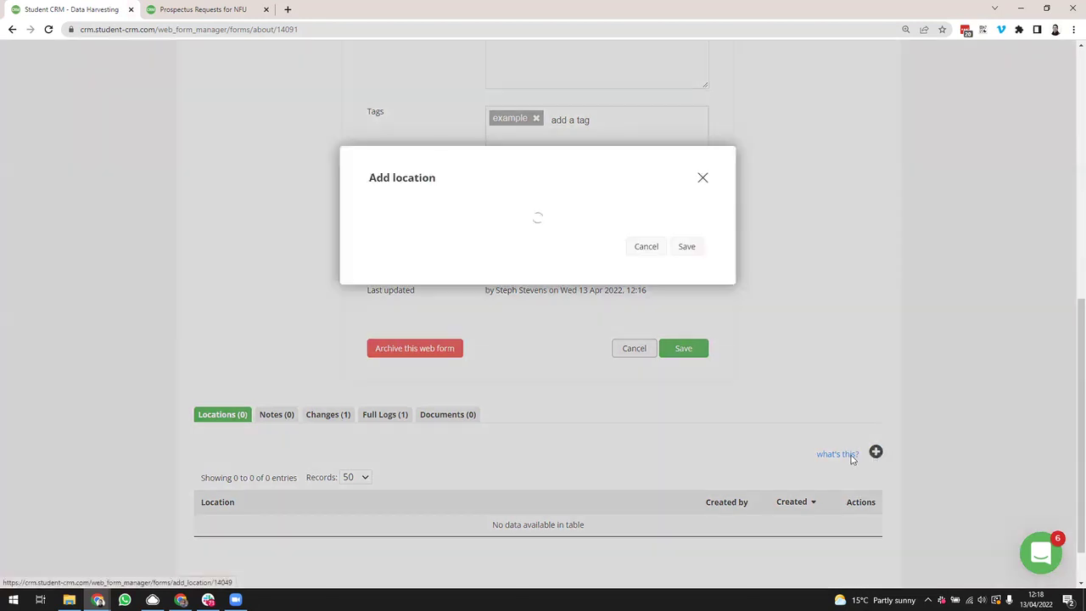
left_click(442, 212)
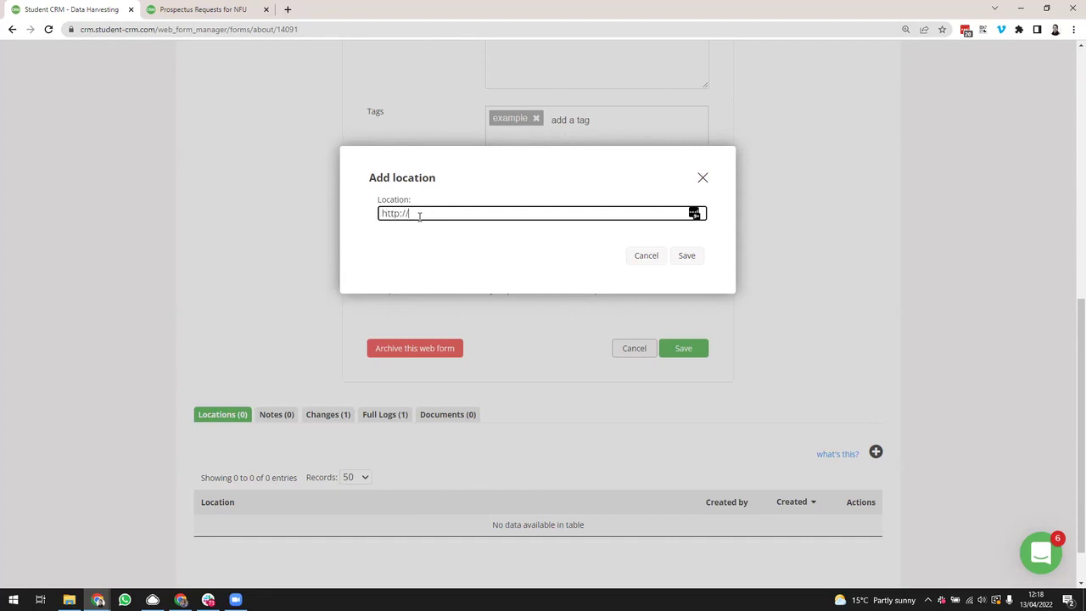
type("tudent-crm.co.uk")
left_click(400, 214)
type("s")
left_click(685, 256)
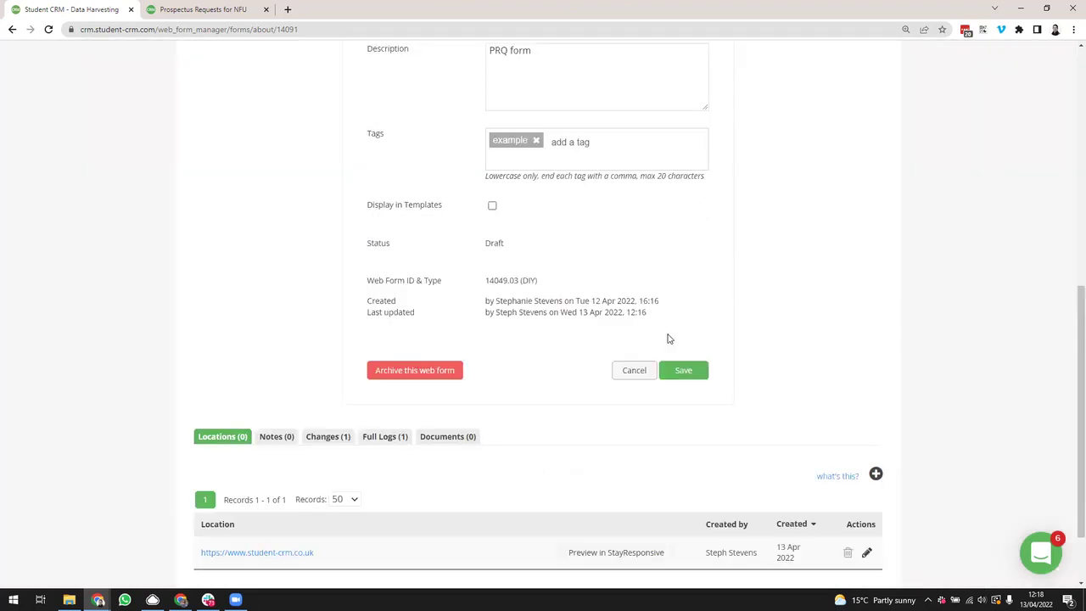
Step: Review the form's location entry and details, and open the DOMESTIC PROSPECTUS REQUESTS DEMO occurrence where its data is stored
scroll(555, 444, "down", 1)
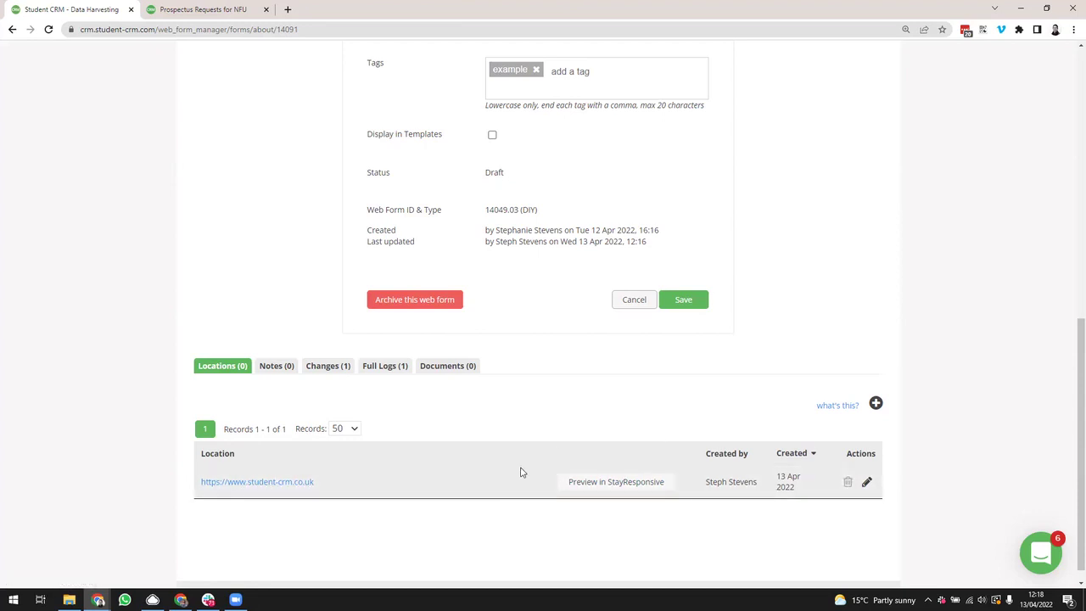
scroll(520, 473, "up", 1)
scroll(519, 472, "up", 4)
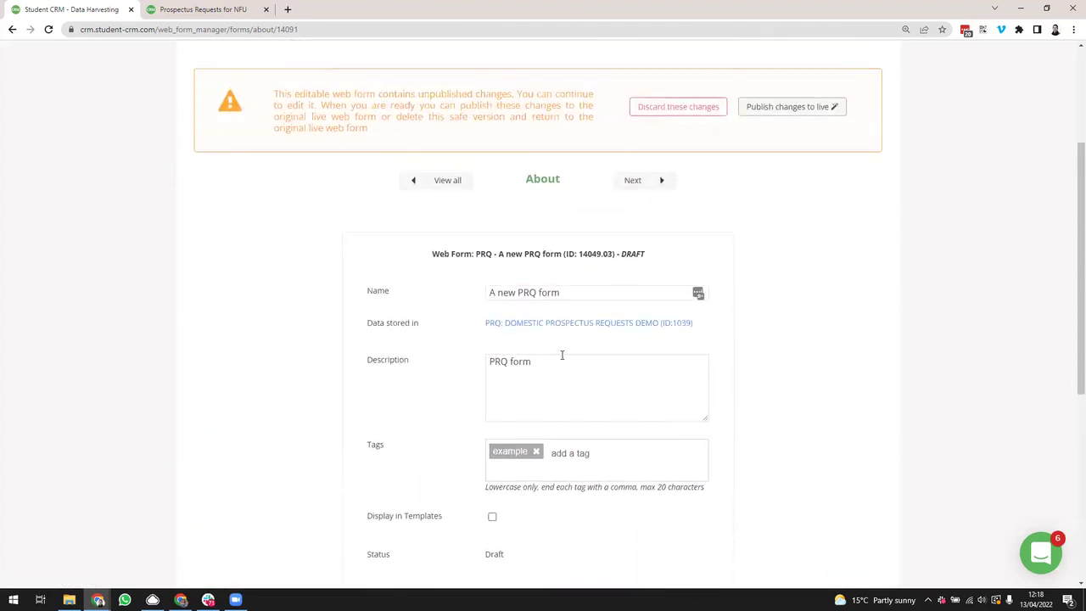
left_click(626, 331)
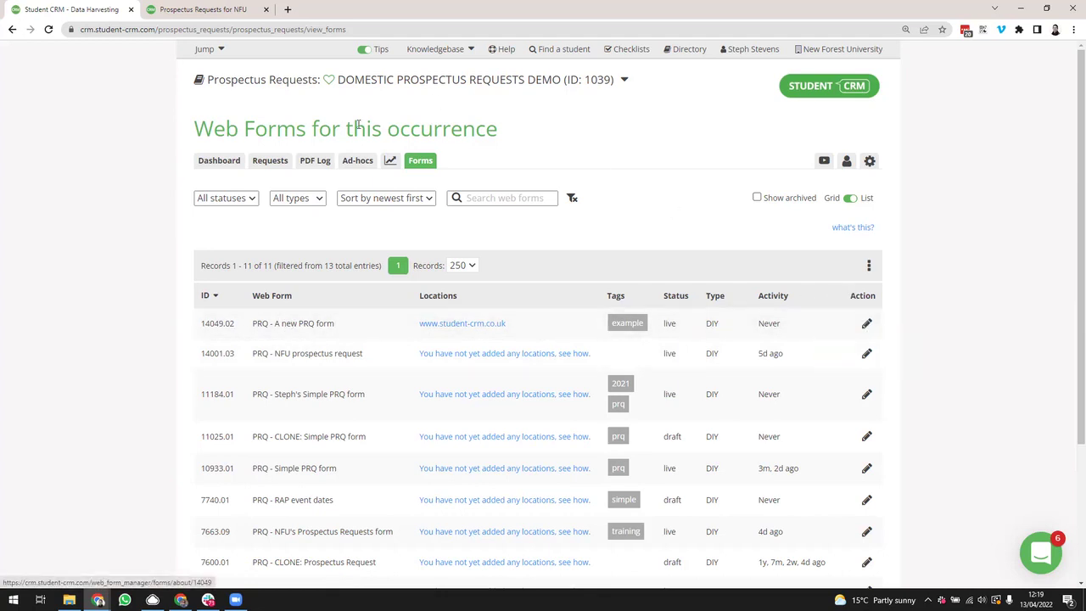
Step: Open the A new PRQ form entry, view its Documents section and check the options for adding a document without adding one
left_click(867, 325)
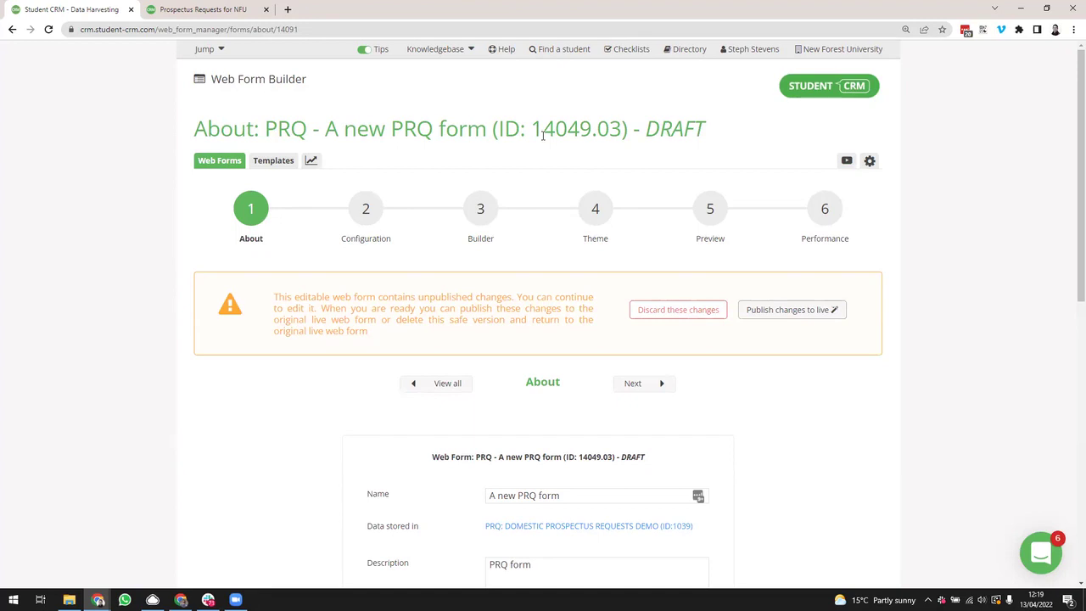
scroll(307, 422, "down", 5)
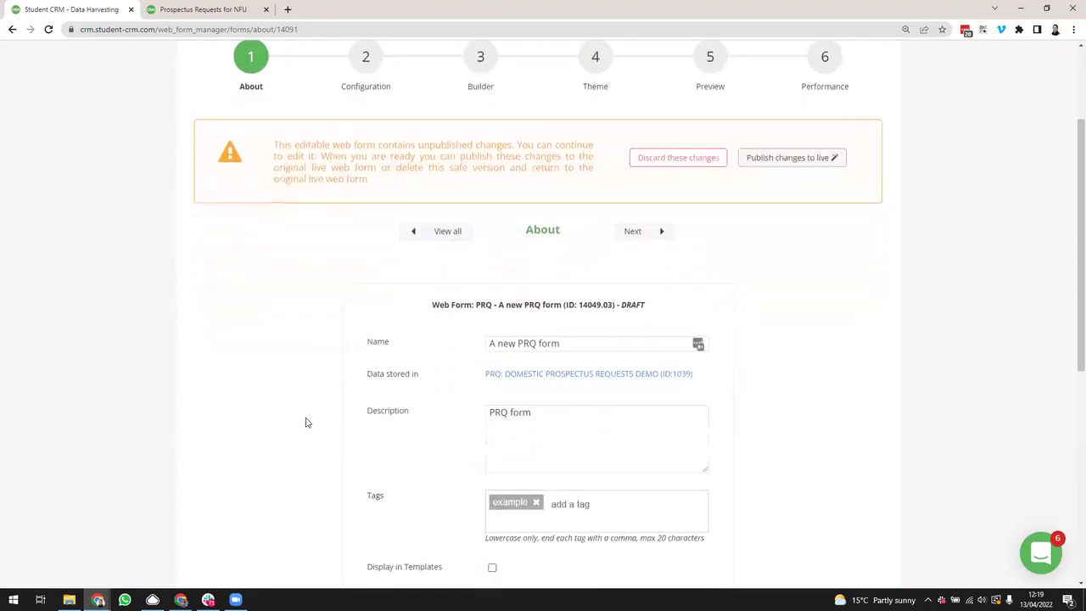
scroll(310, 422, "down", 1)
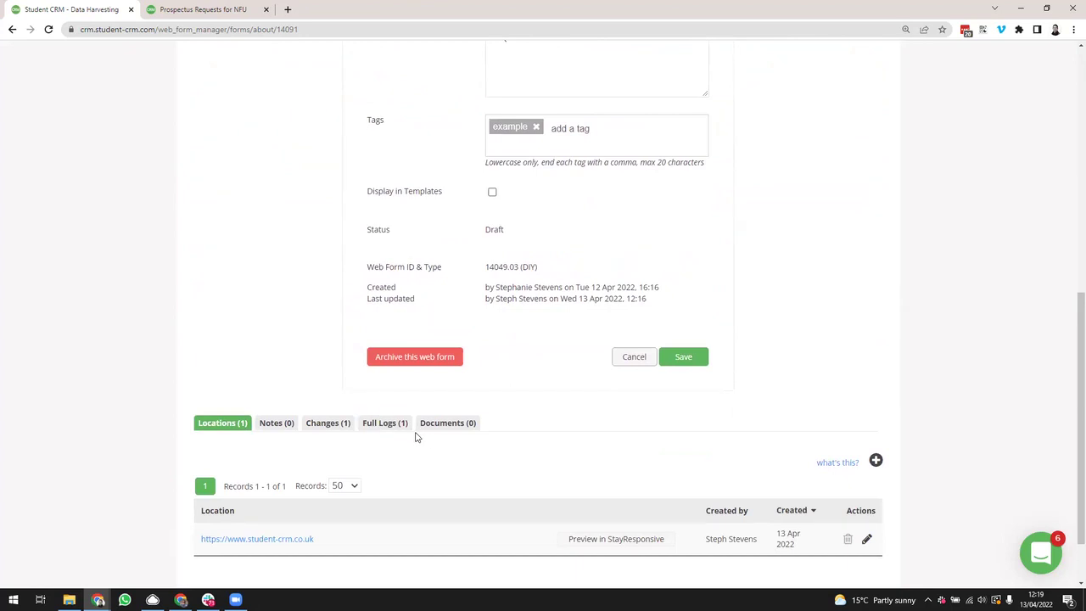
left_click(444, 426)
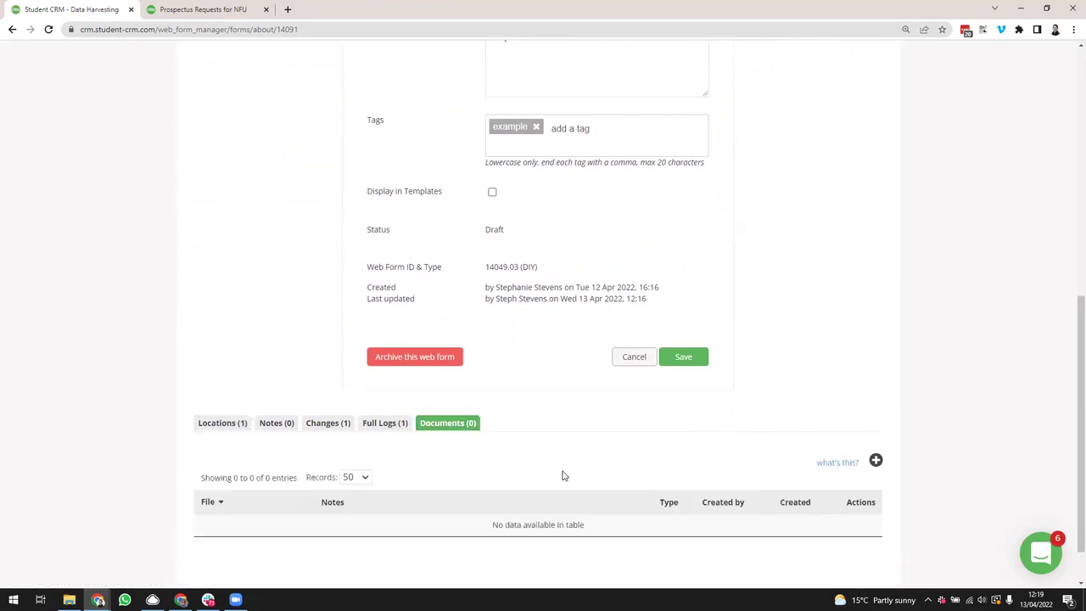
scroll(611, 467, "down", 1)
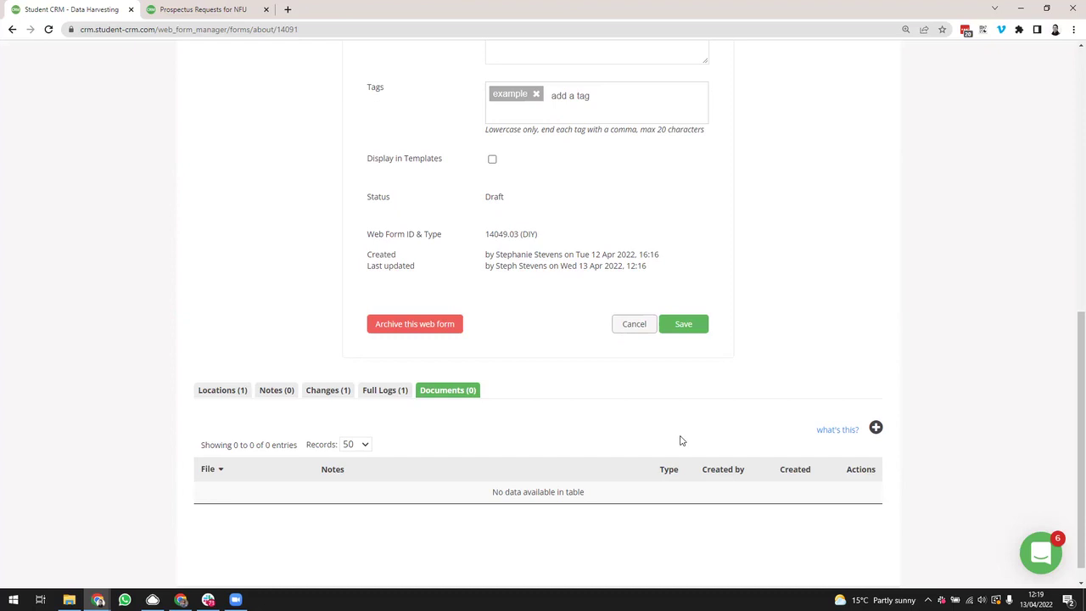
left_click(876, 428)
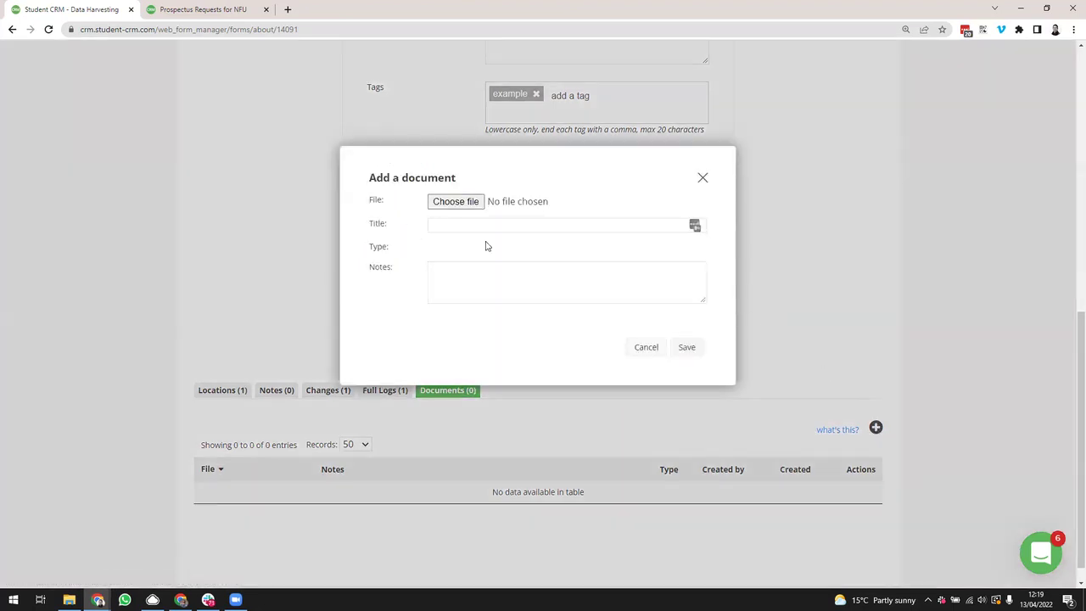
left_click(703, 177)
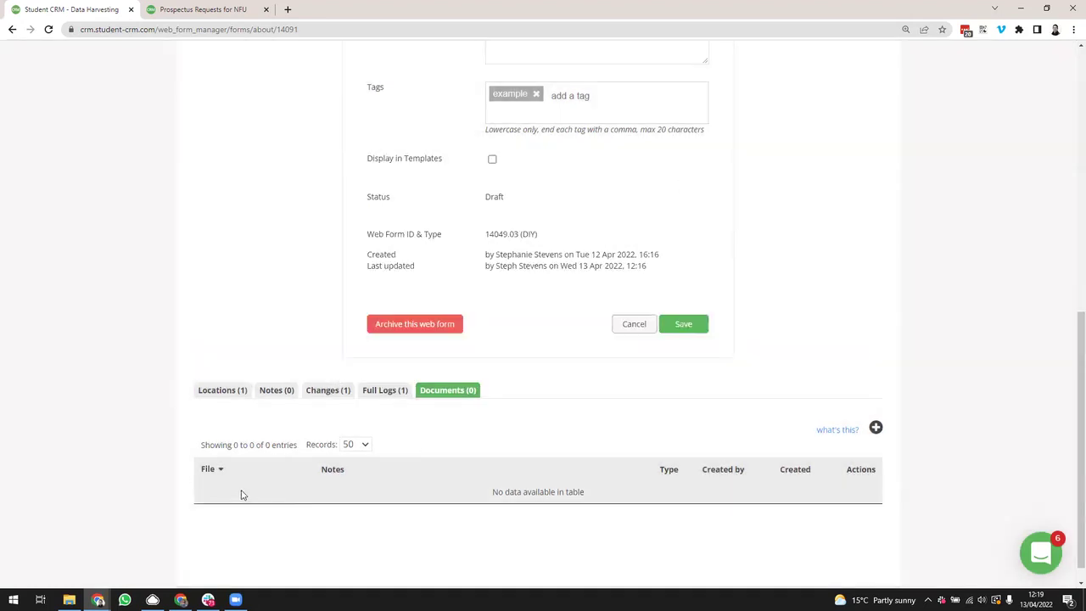
Step: Review the draft form's About details, from the unpublished changes notice down to its status and record sections
scroll(474, 508, "up", 5)
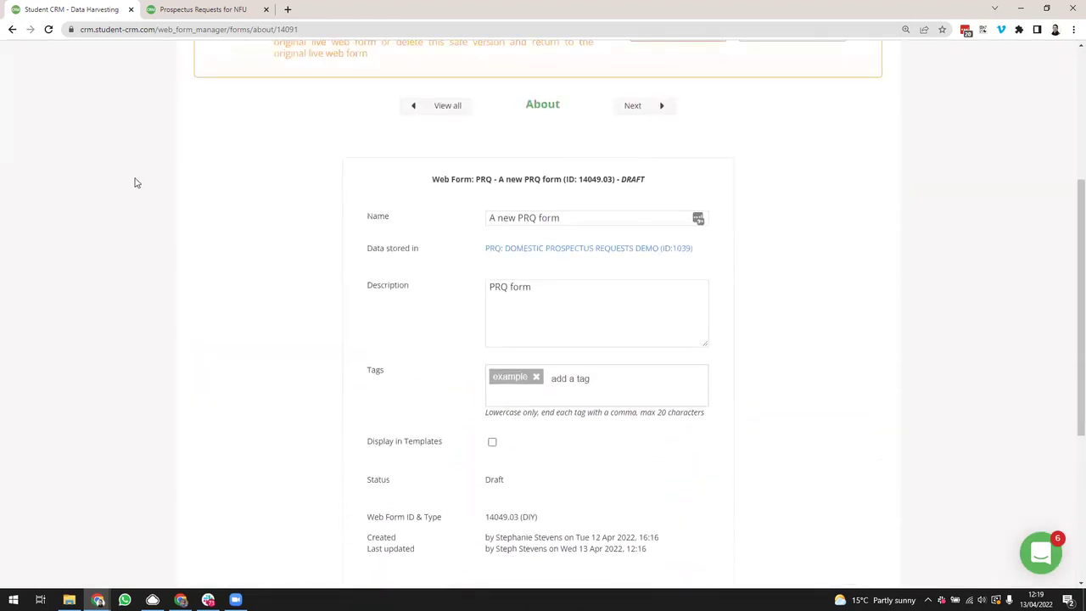
scroll(774, 509, "up", 2)
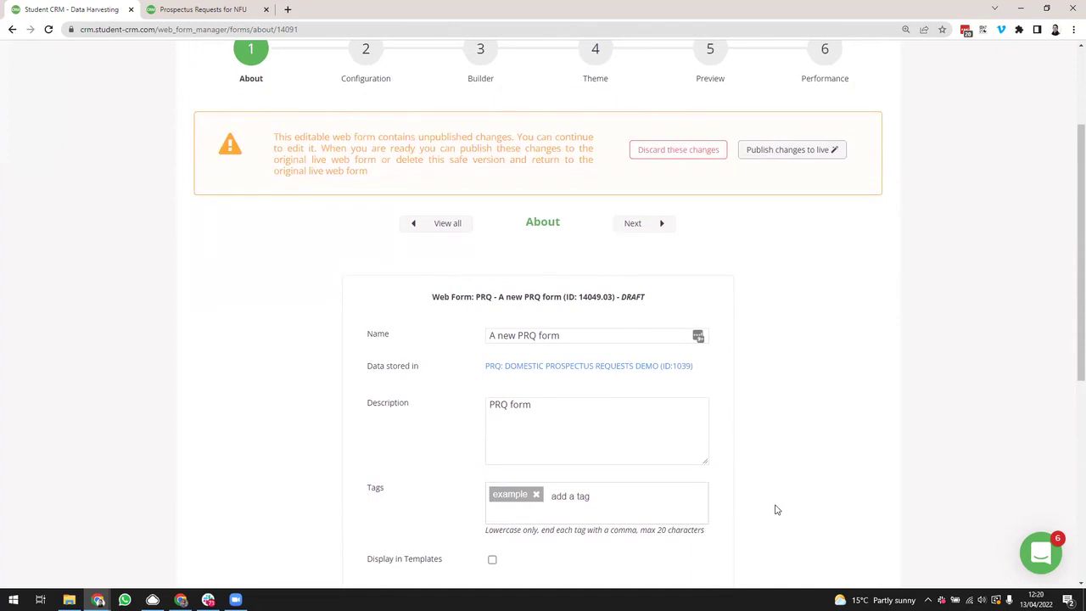
scroll(775, 509, "up", 1)
scroll(775, 510, "down", 4)
scroll(775, 509, "down", 2)
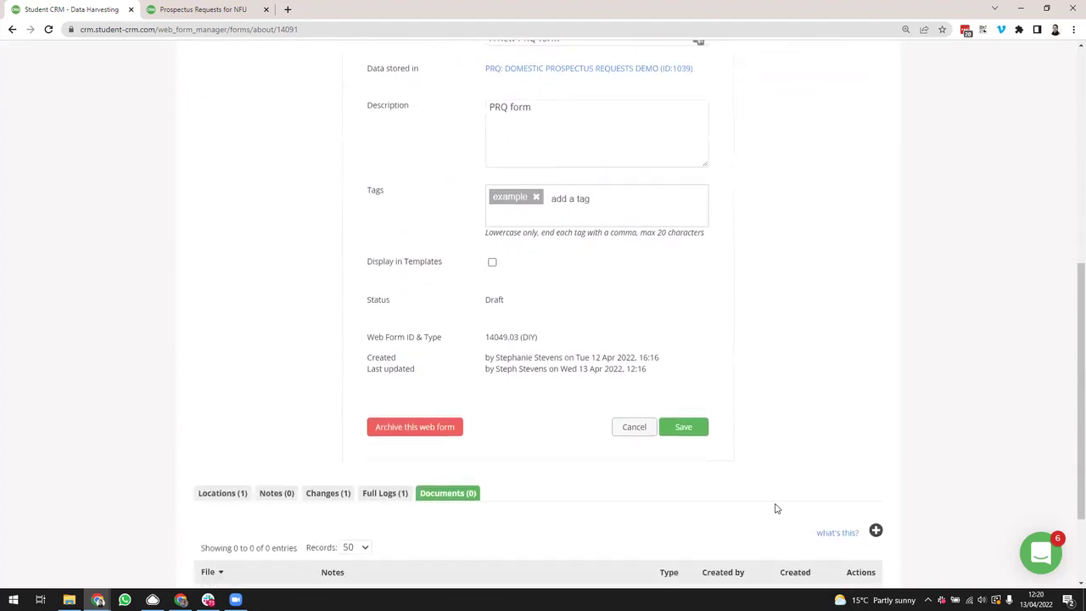
scroll(775, 508, "up", 4)
scroll(775, 510, "up", 2)
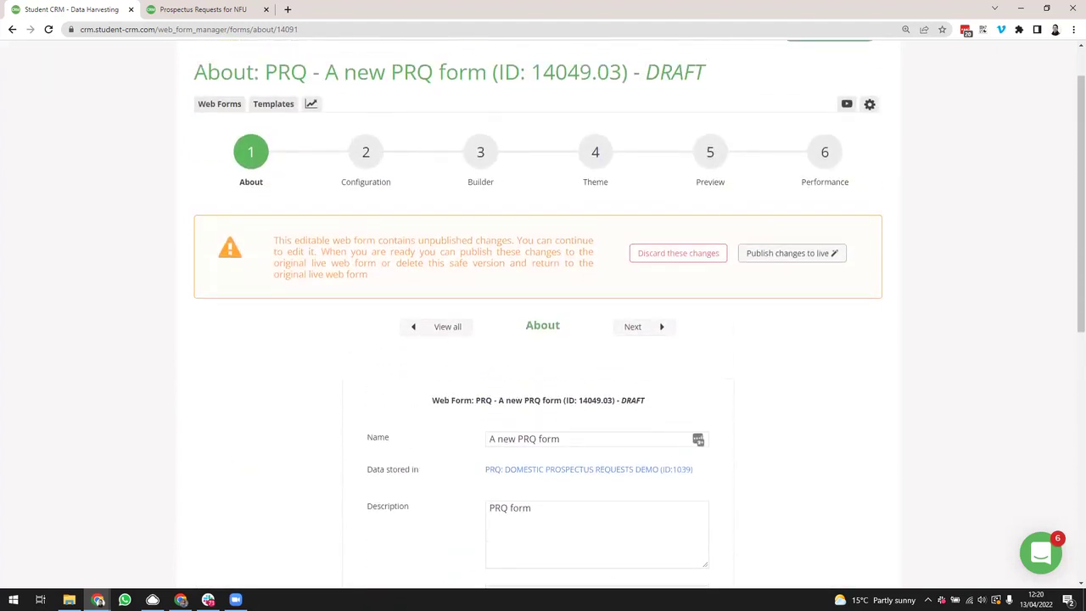
scroll(499, 396, "up", 1)
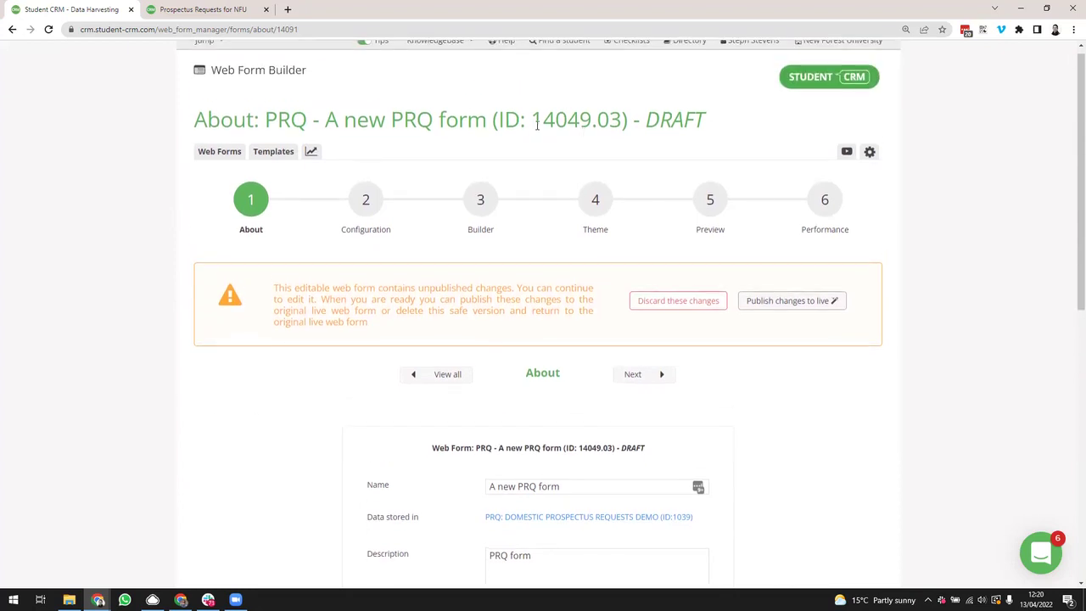
Step: Examine the form ID in the page heading, including the version number after the decimal point
left_click_drag(538, 124, 611, 123)
left_click(580, 143)
left_click_drag(600, 120, 622, 121)
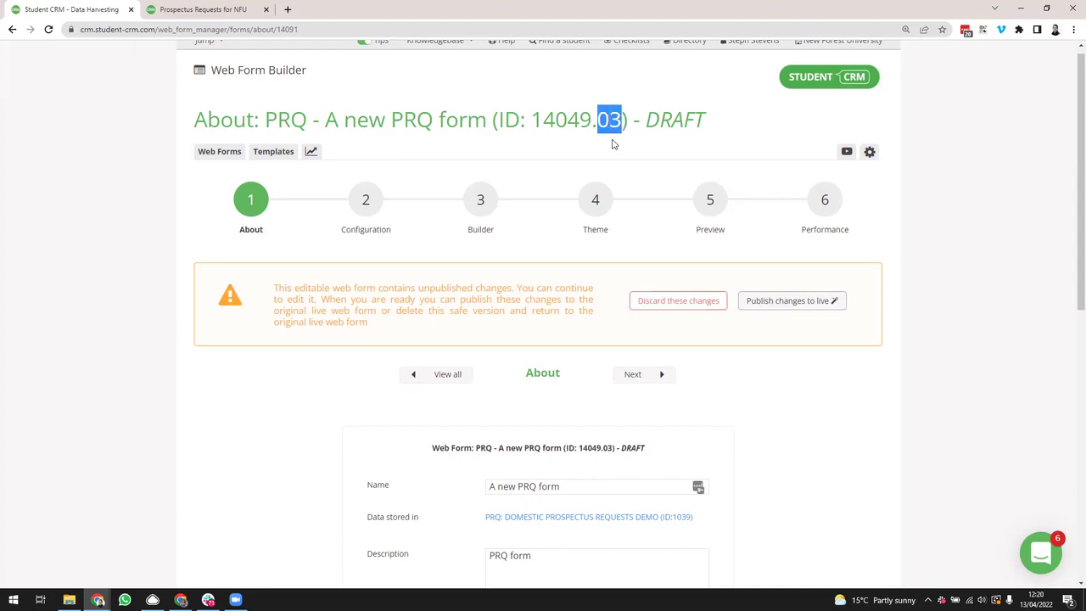
left_click(613, 144)
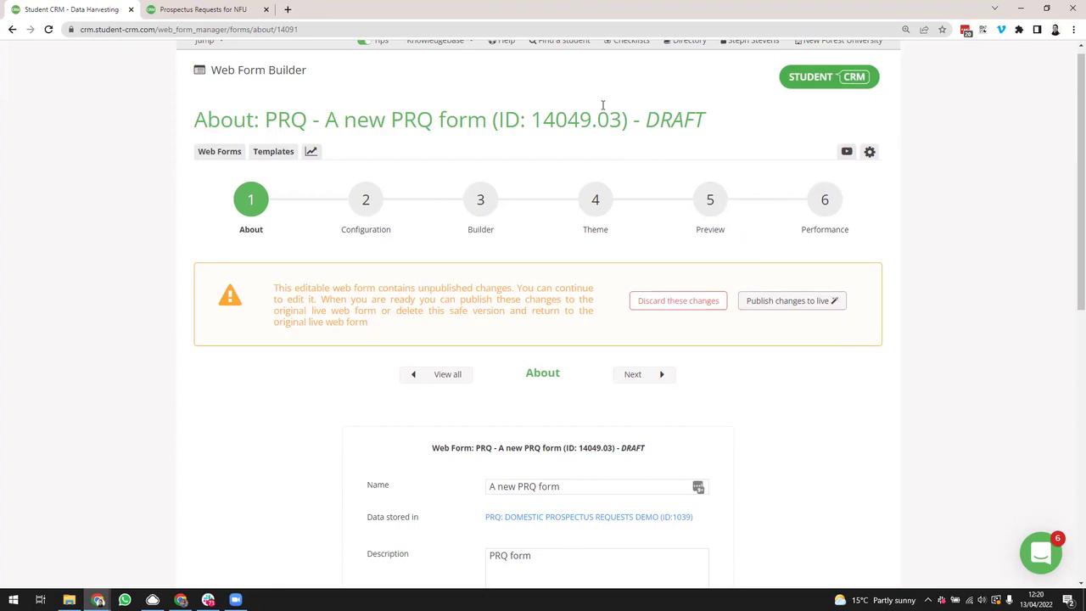
left_click_drag(620, 115, 611, 118)
Step: Publish the draft form's changes to the live web form
left_click(787, 301)
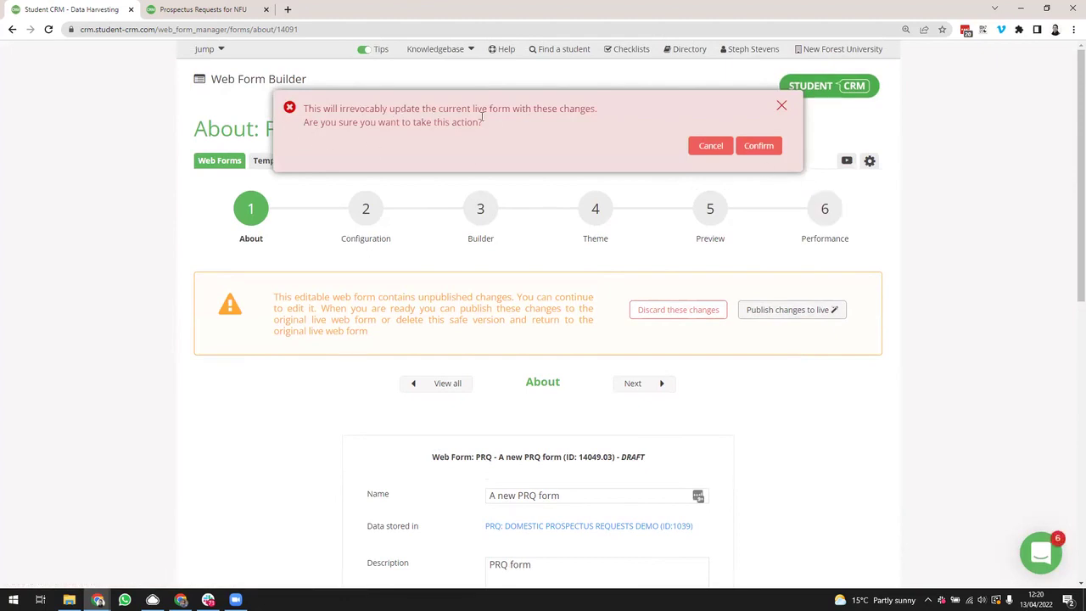
left_click(759, 146)
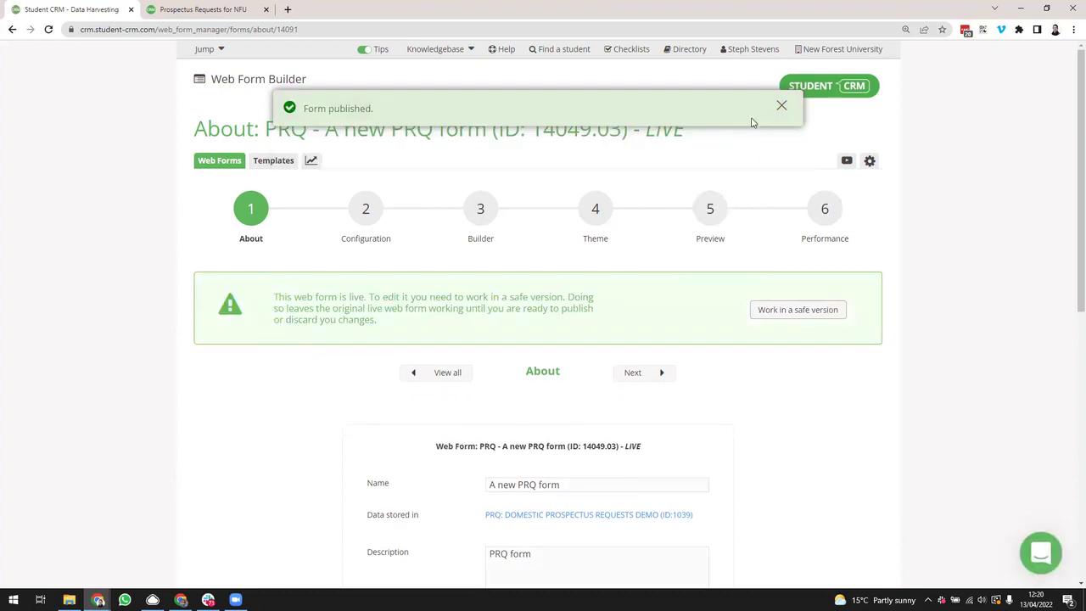
left_click(782, 106)
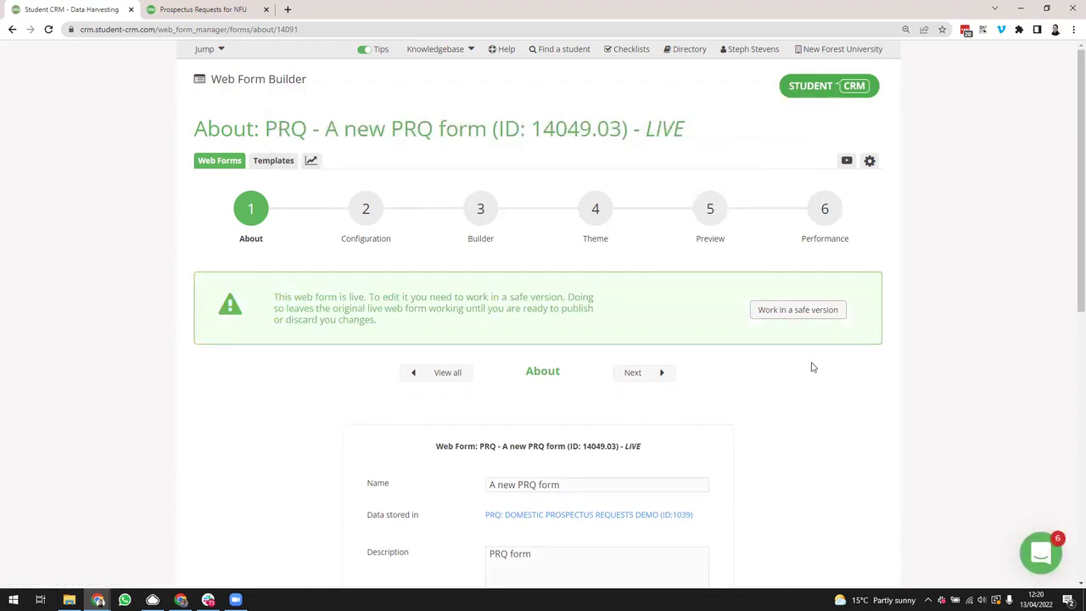
Step: Open the live form's Preview stage and copy the code for embedding the web form into a web page
left_click(710, 214)
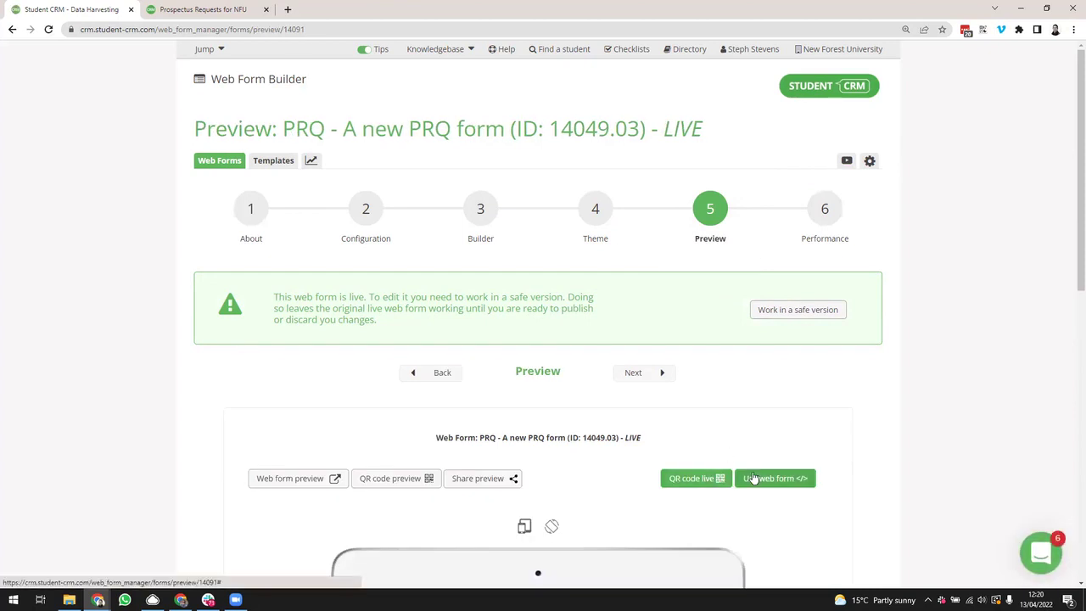
left_click(764, 478)
left_click(643, 346)
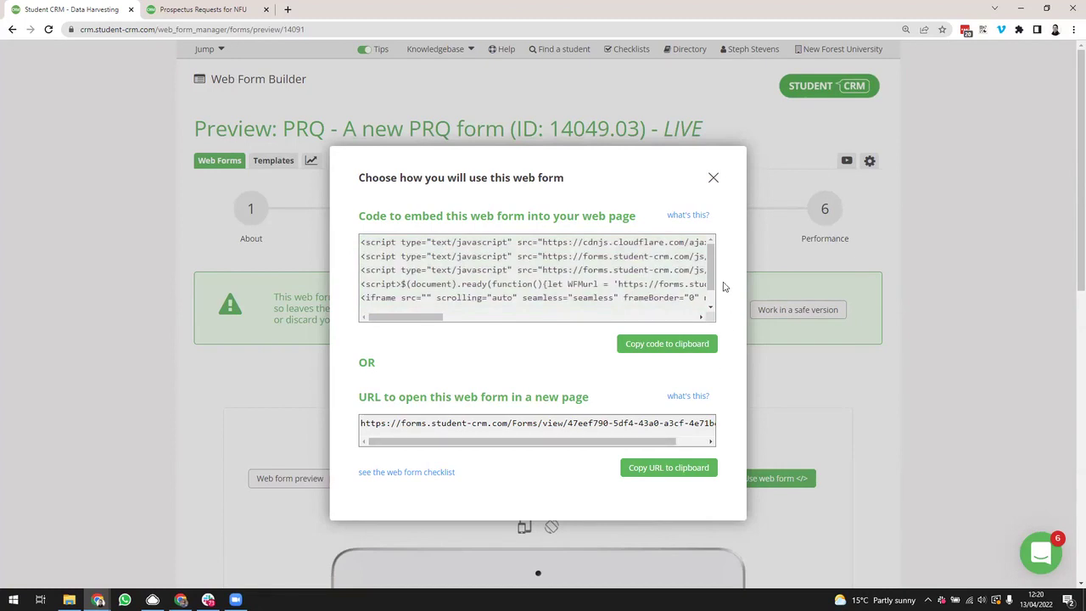
left_click(713, 178)
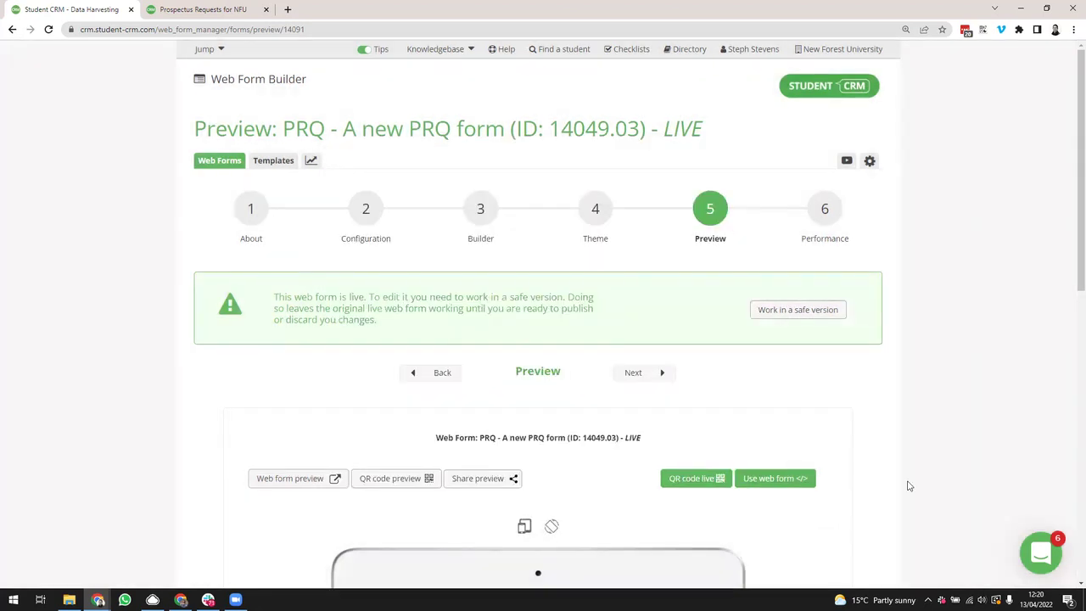